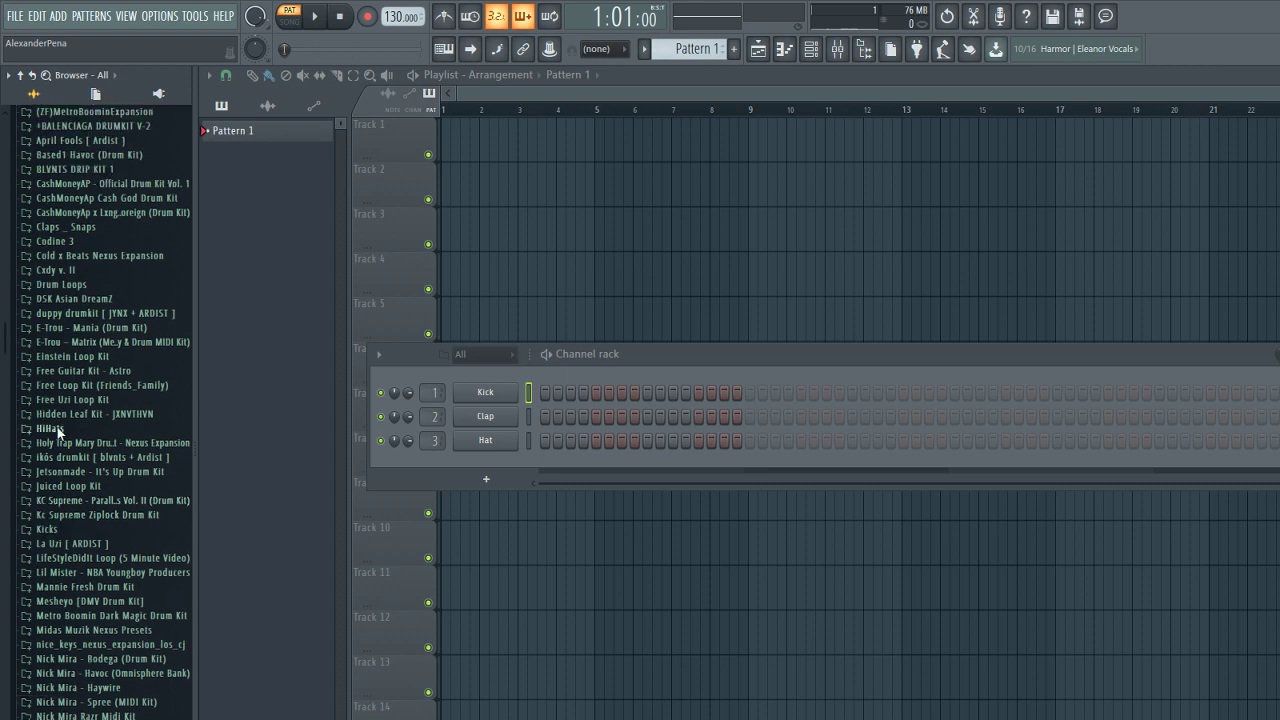
- Load the "We all use this" sample from the Jetsonmade - It's Up Drum Kit folder into the Kick channel
{"action": "scroll", "coordinate": [66, 482], "scroll_direction": "down", "scroll_amount": 3}
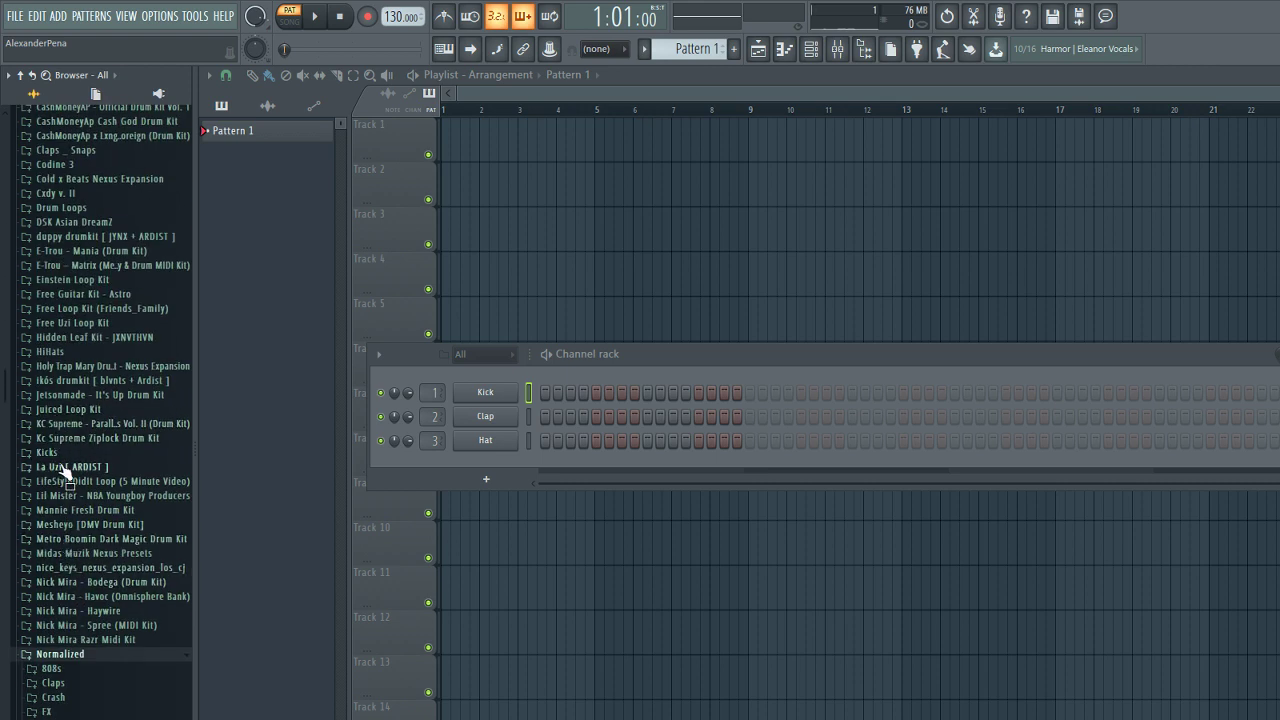
{"action": "left_click", "coordinate": [77, 409]}
{"action": "left_click", "coordinate": [78, 395]}
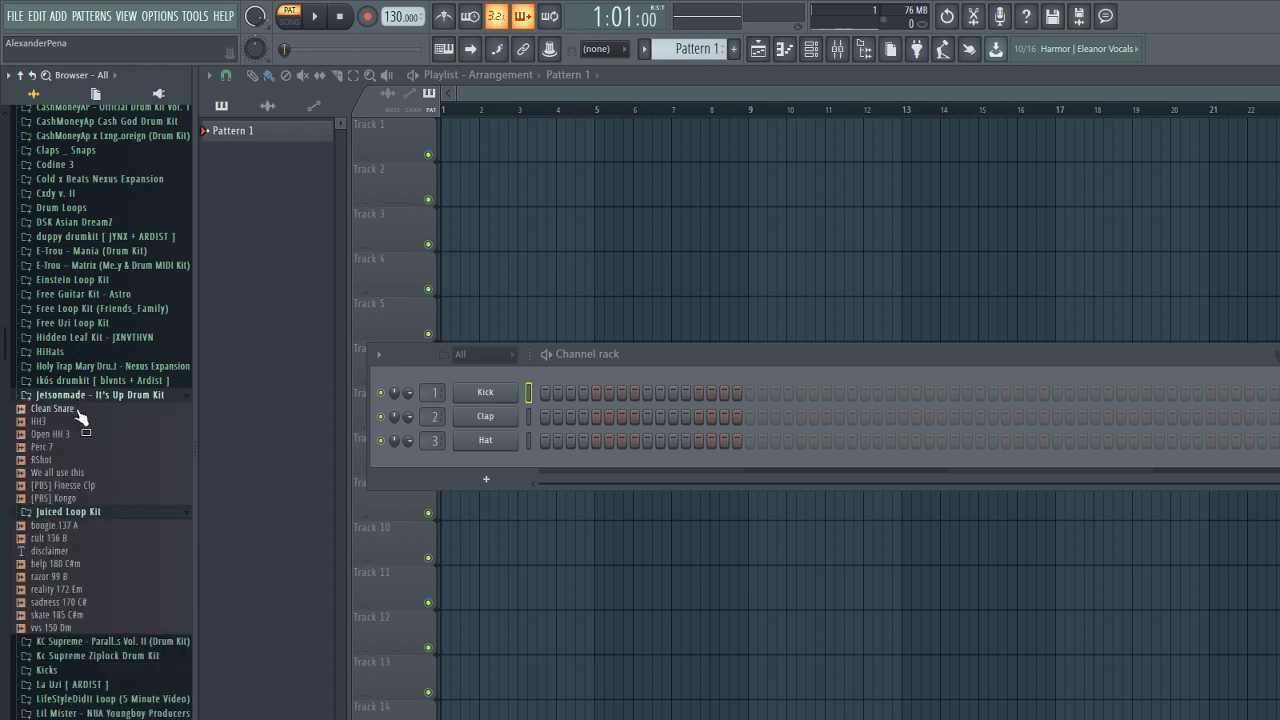
{"action": "left_click", "coordinate": [80, 512]}
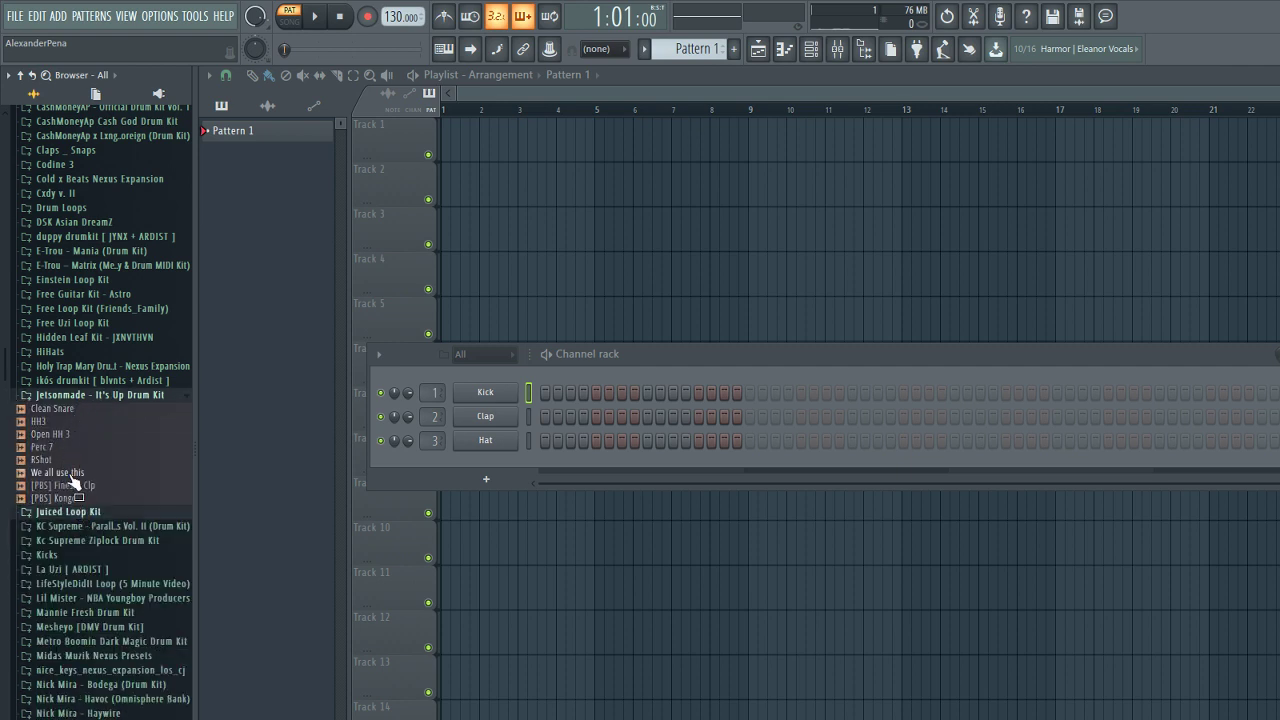
{"action": "left_click", "coordinate": [71, 474]}
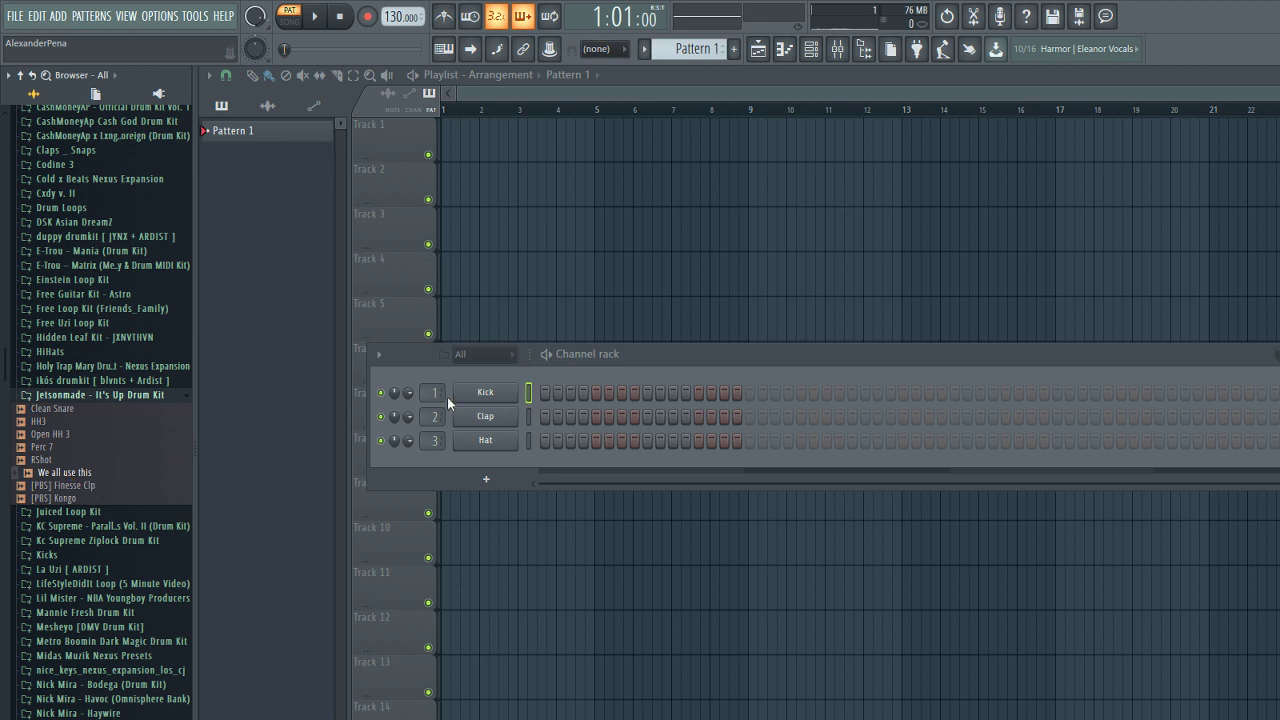
{"action": "left_click", "coordinate": [485, 391]}
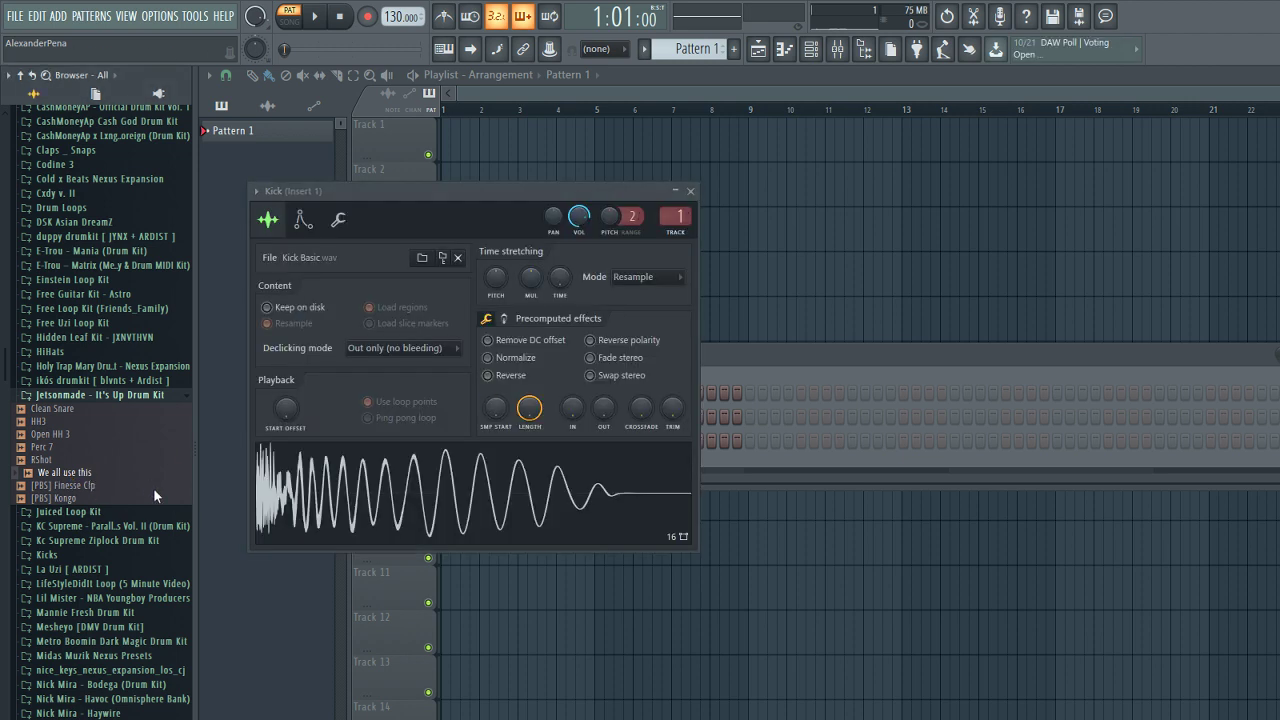
{"action": "left_click_drag", "start_coordinate": [161, 470], "coordinate": [608, 228]}
{"action": "left_click", "coordinate": [689, 192]}
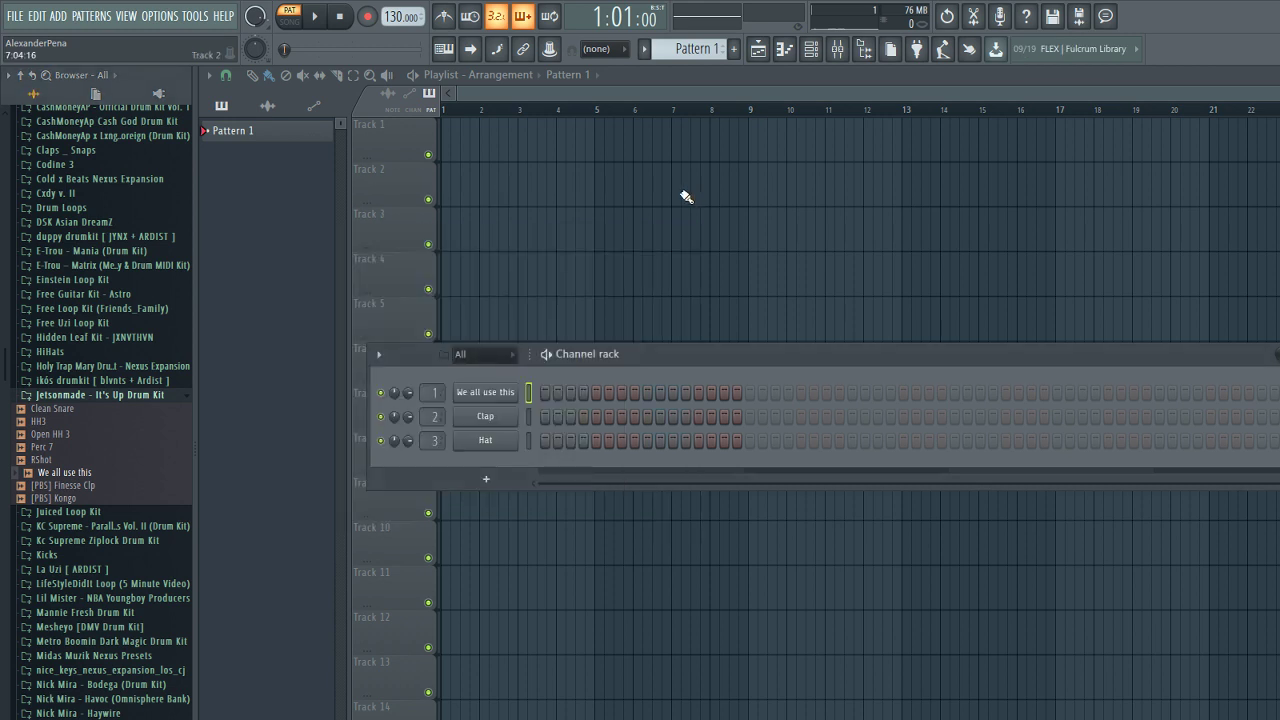
- Open the piano roll for the "We all use this" channel and place a C#5 note at the start of bar 1
{"action": "key", "text": "F7"}
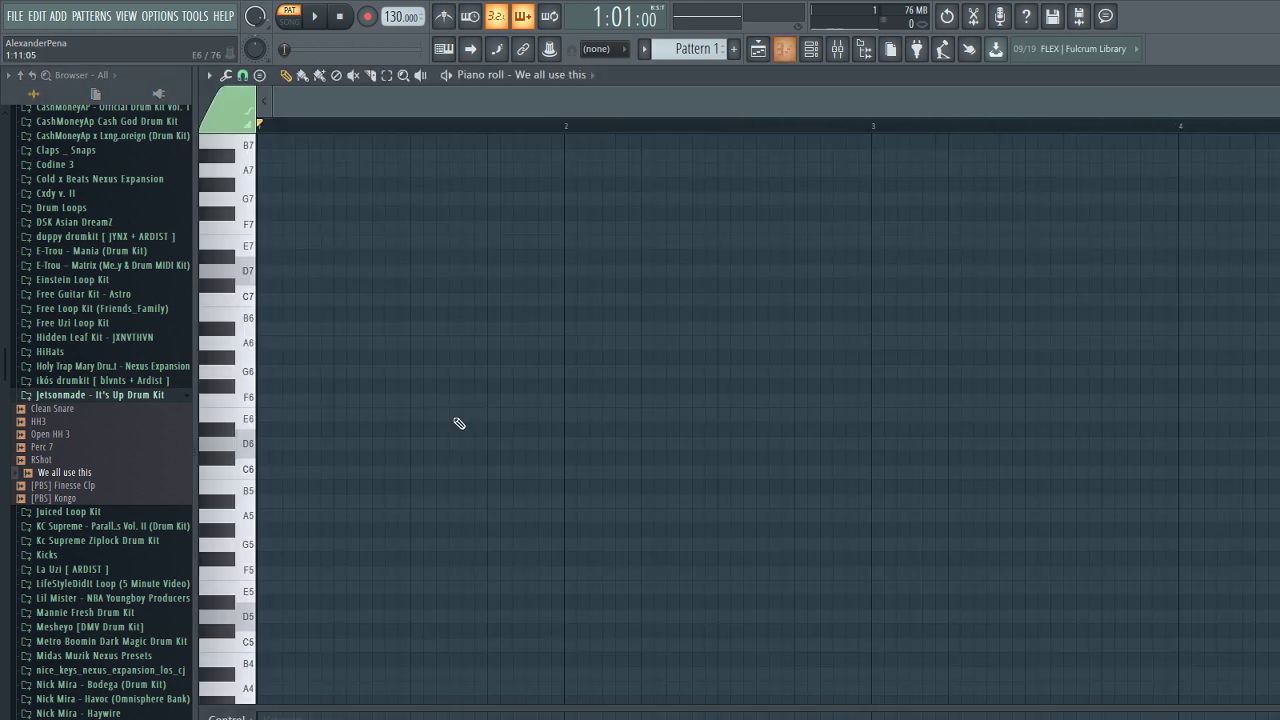
{"action": "scroll", "coordinate": [268, 415], "scroll_direction": "down", "scroll_amount": 6}
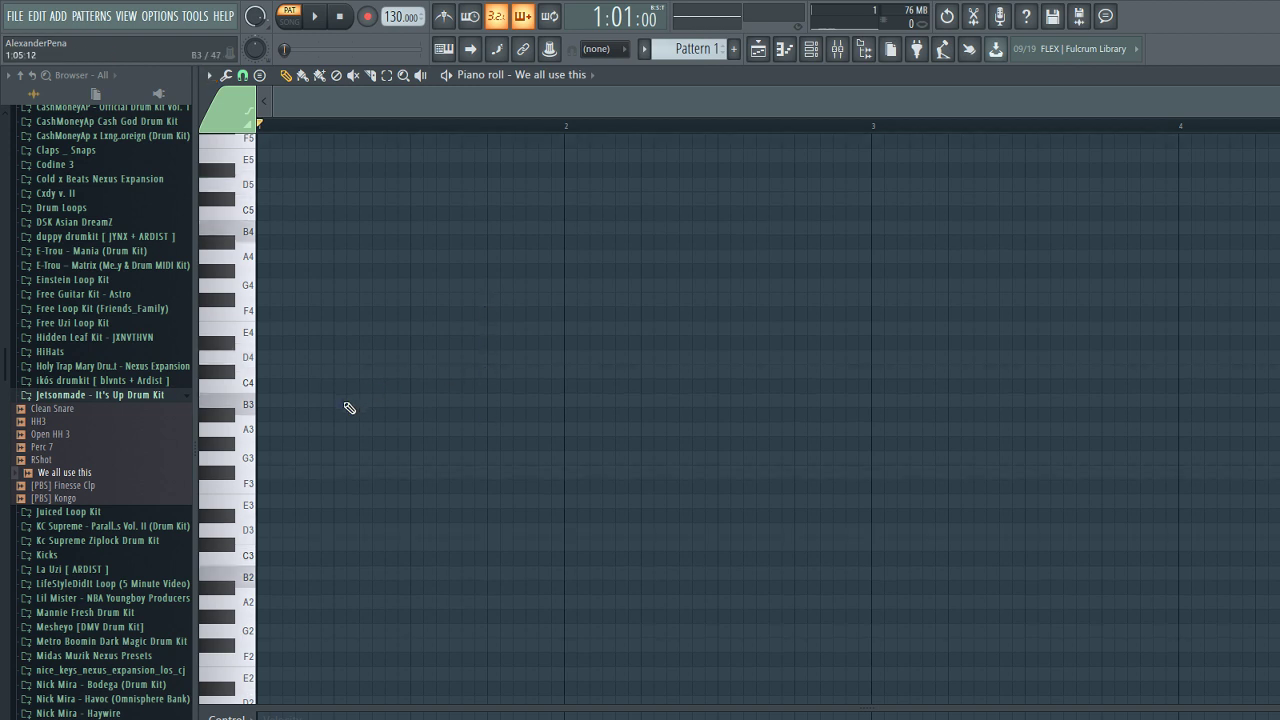
{"action": "scroll", "coordinate": [297, 402], "scroll_direction": "down", "scroll_amount": 2}
{"action": "scroll", "coordinate": [290, 396], "scroll_direction": "up", "scroll_amount": 6}
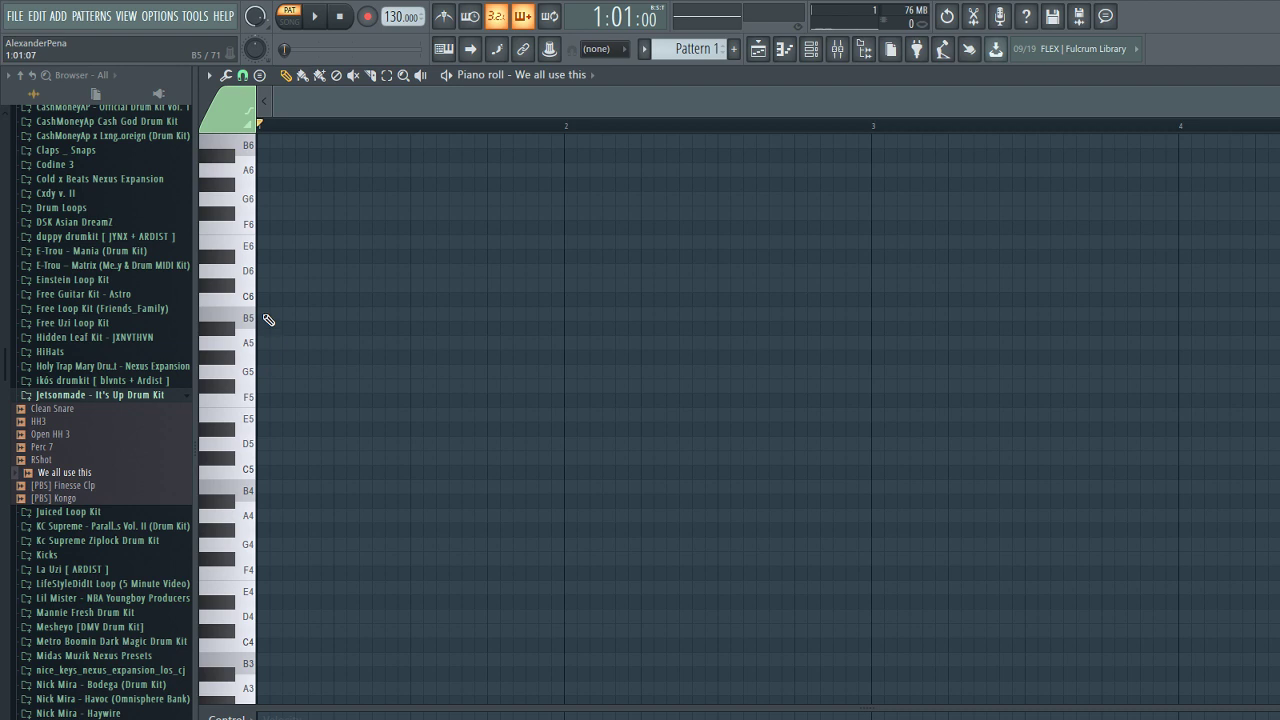
{"action": "scroll", "coordinate": [268, 320], "scroll_direction": "up", "scroll_amount": 2, "text": "ctrl"}
{"action": "left_click", "coordinate": [268, 317]}
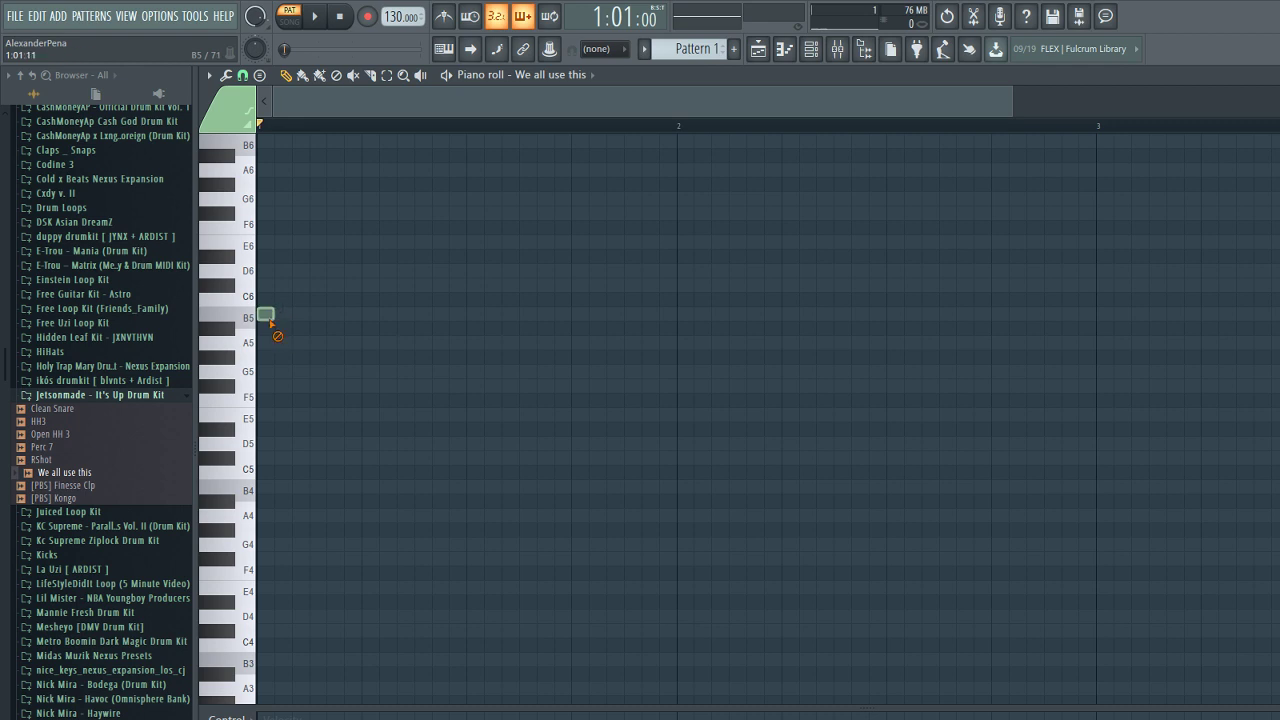
{"action": "key", "text": "F6"}
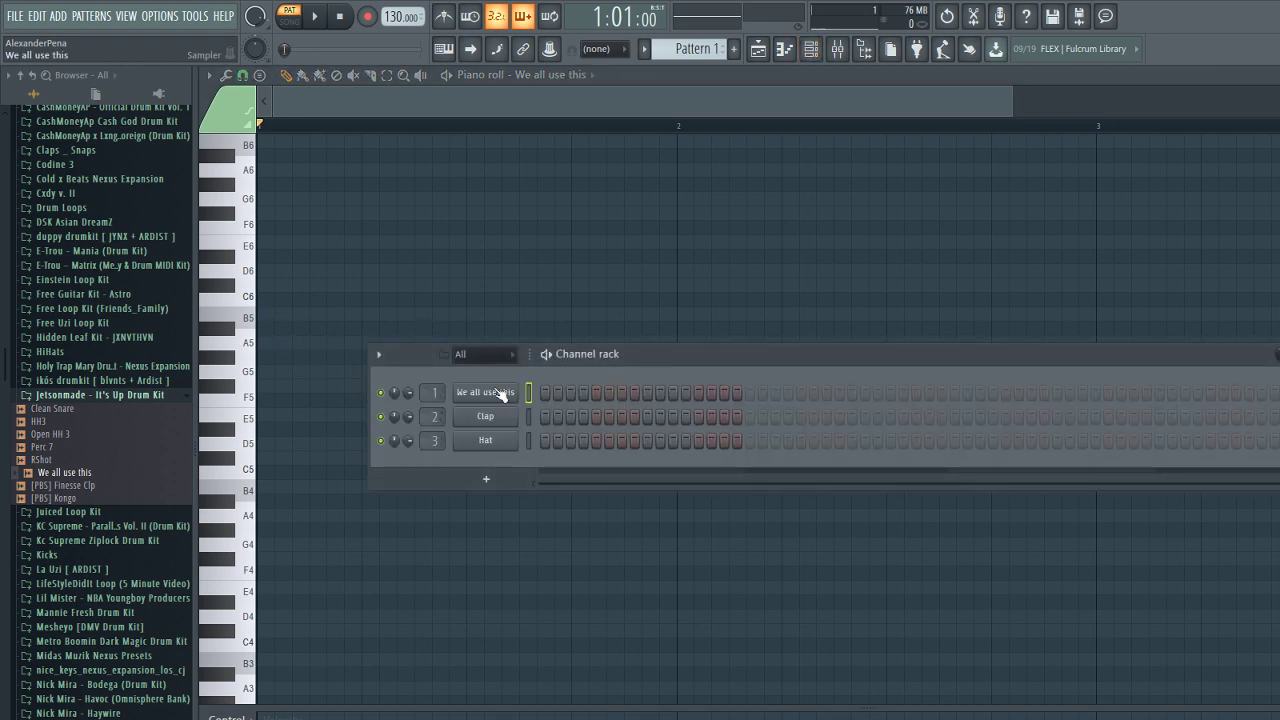
{"action": "key", "text": "F6"}
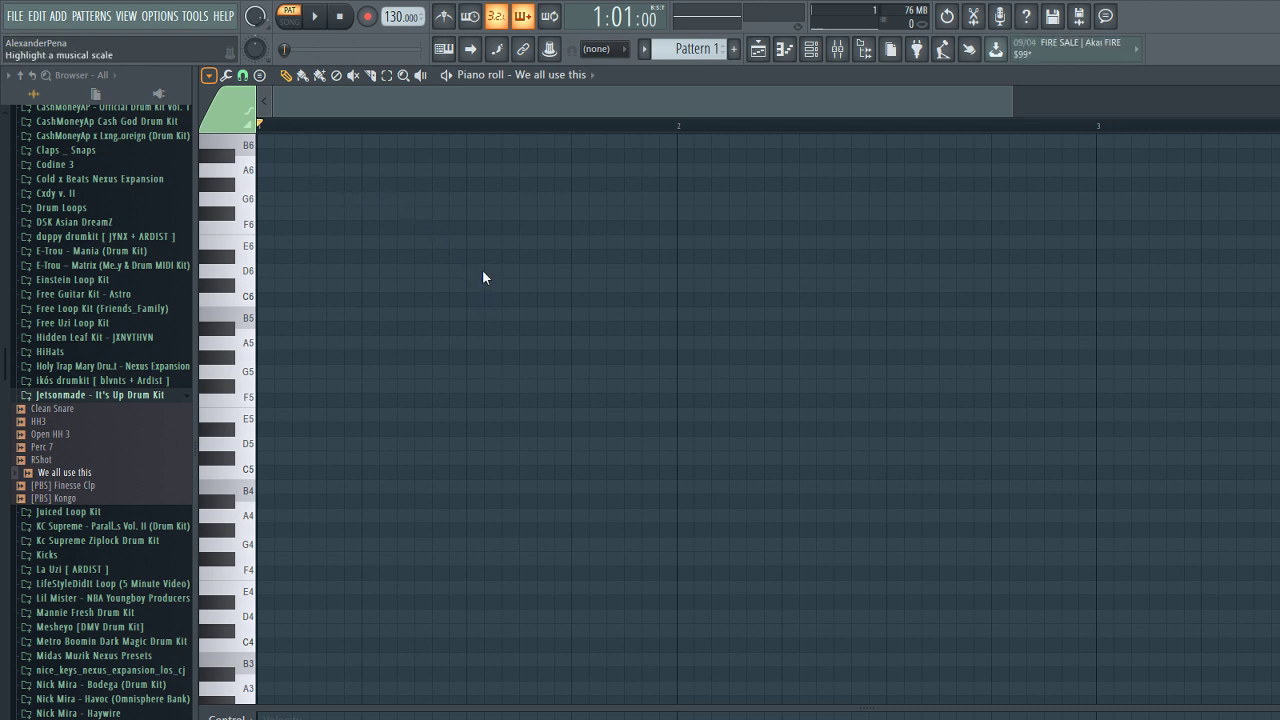
{"action": "left_click", "coordinate": [281, 457]}
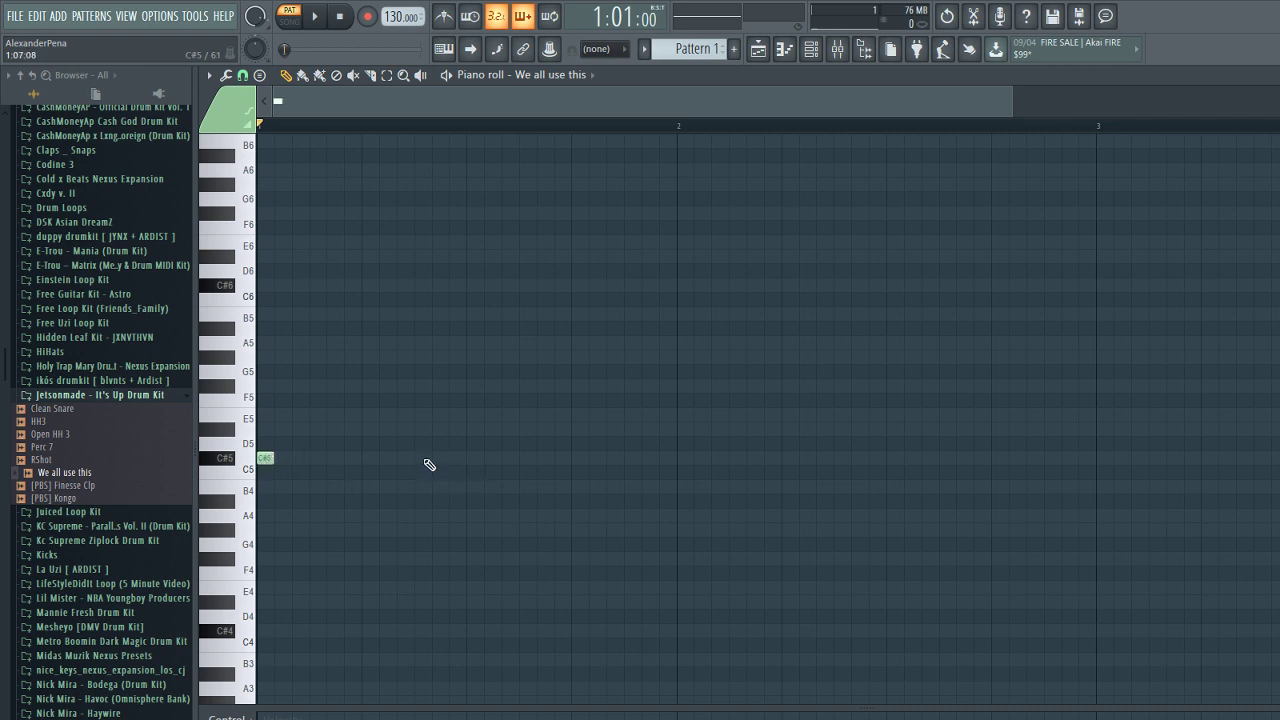
- Play the first note and check the root note in the "We all use this" channel's miscellaneous functions
{"action": "key", "text": "space"}
{"action": "key", "text": "space"}
{"action": "key", "text": "F6"}
{"action": "left_click", "coordinate": [478, 384]}
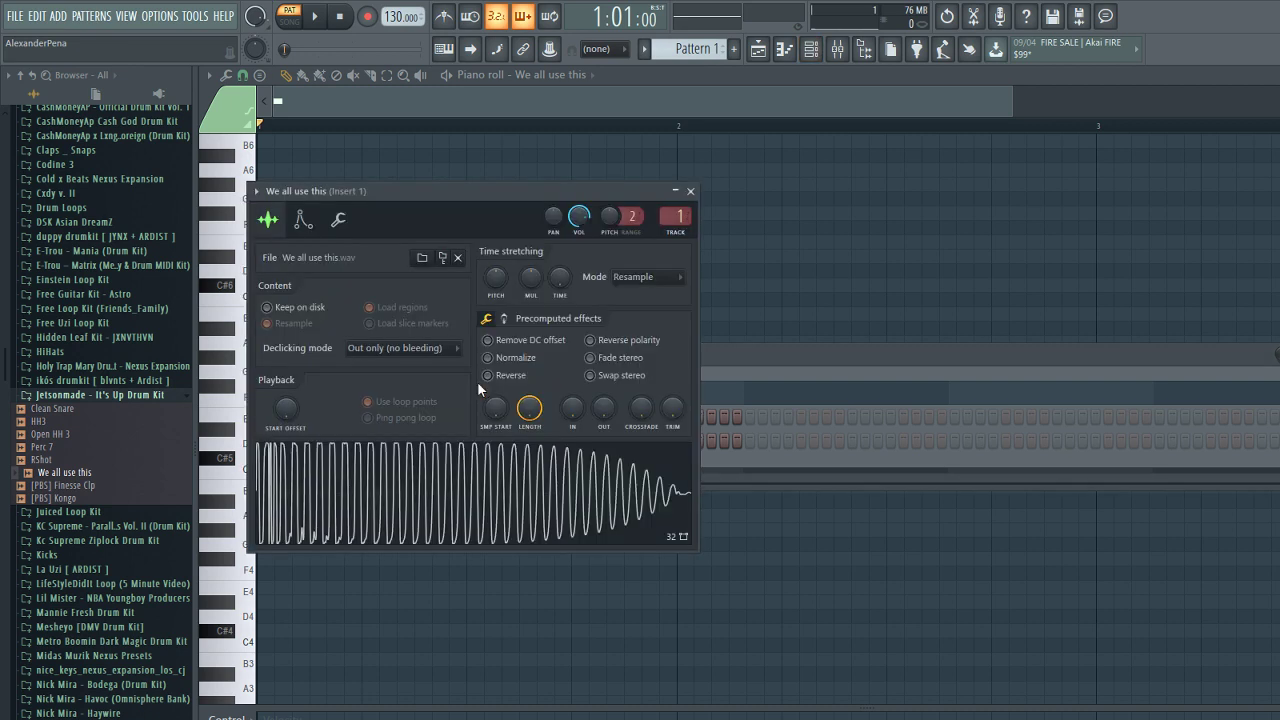
{"action": "left_click", "coordinate": [349, 227]}
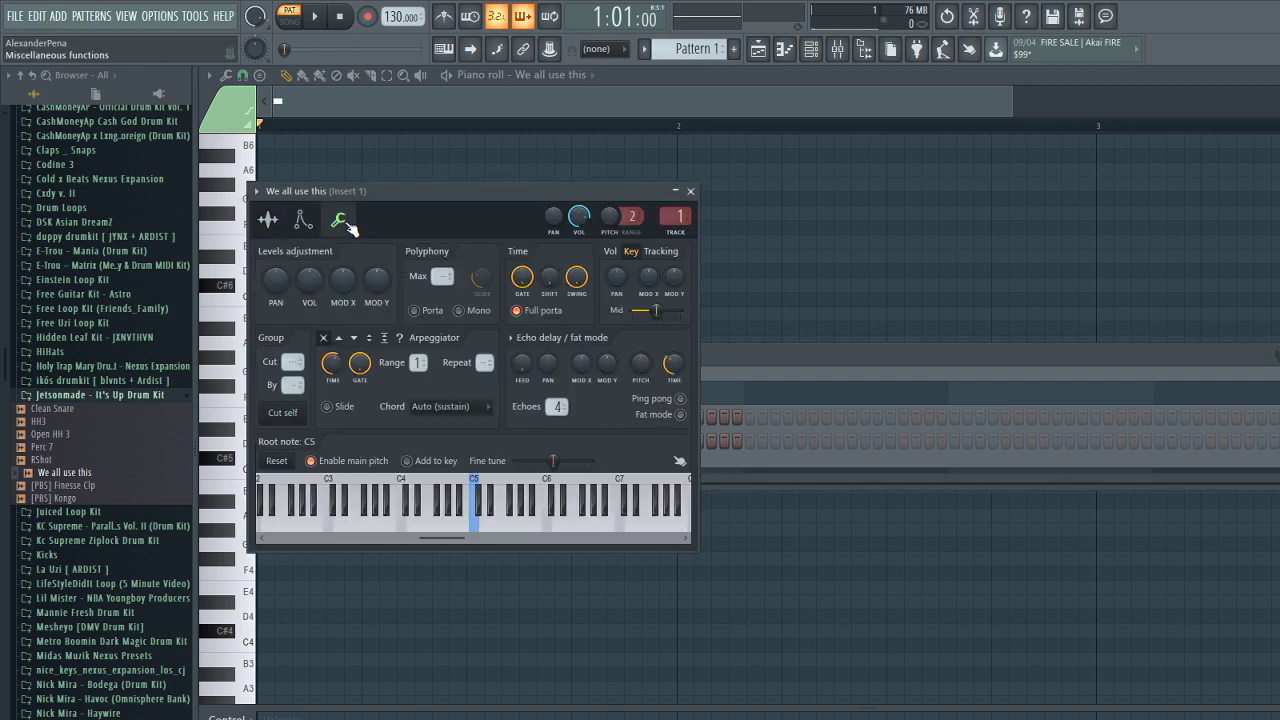
{"action": "left_click", "coordinate": [691, 191]}
{"action": "key", "text": "F6"}
- Add C#5 notes at steps 7 and 13 of bar 1 and play the pattern back
{"action": "key", "text": "space"}
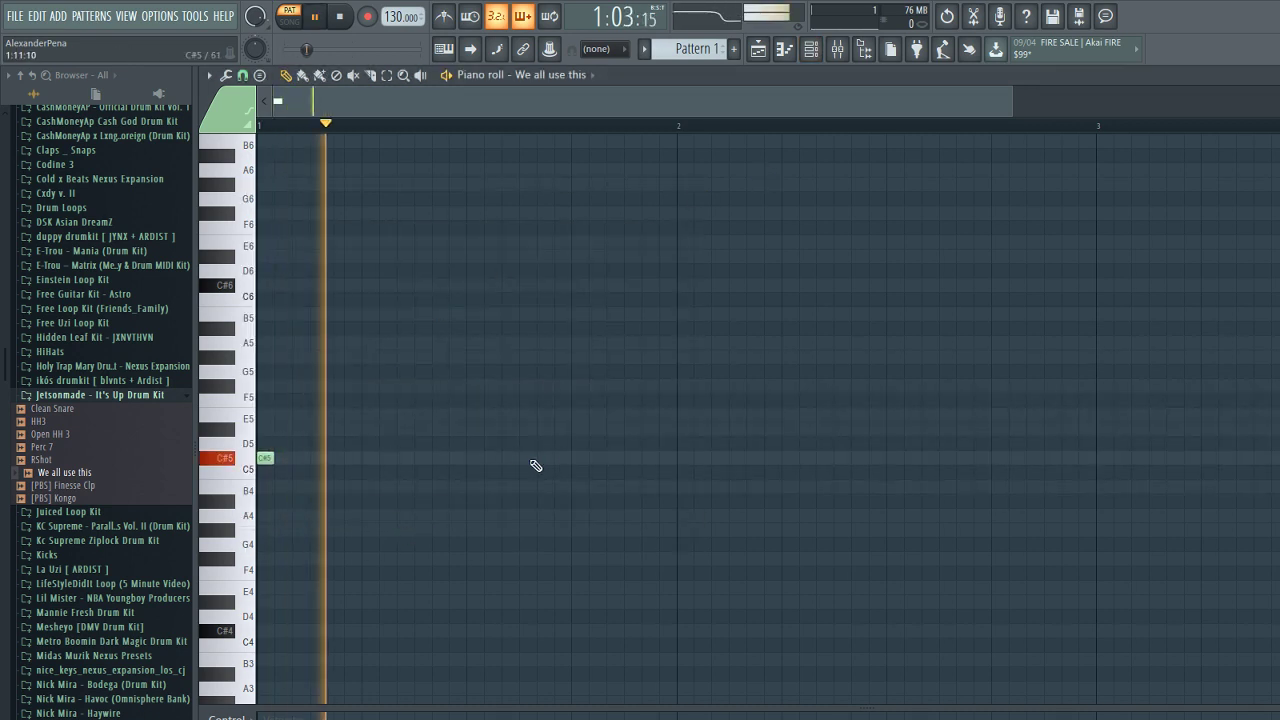
{"action": "left_click", "coordinate": [579, 459]}
{"action": "key", "text": "space"}
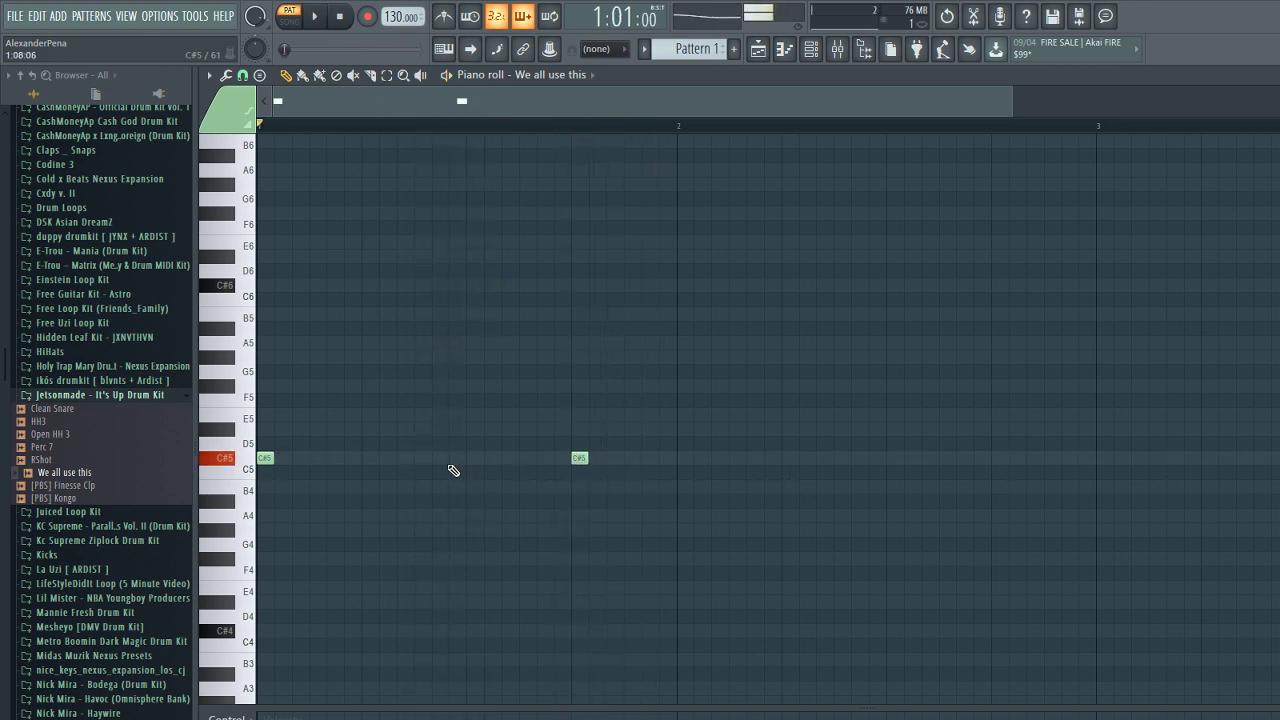
{"action": "left_click", "coordinate": [423, 459]}
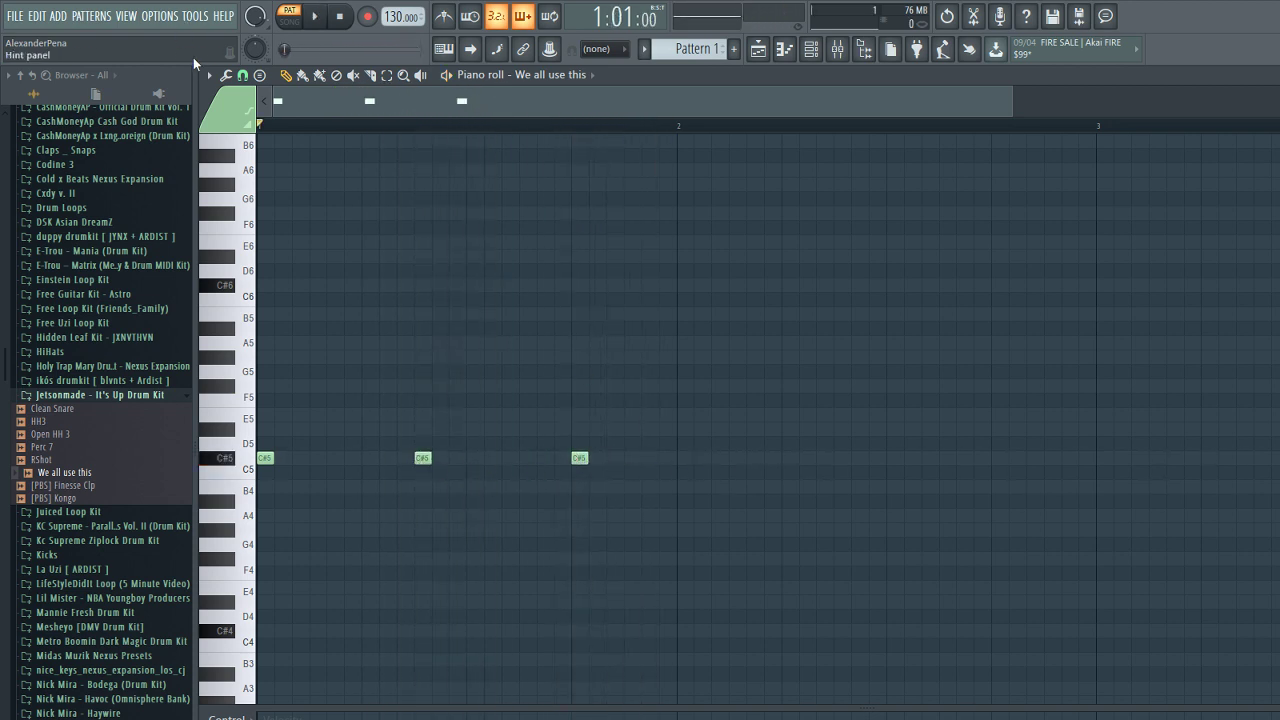
{"action": "key", "text": "space"}
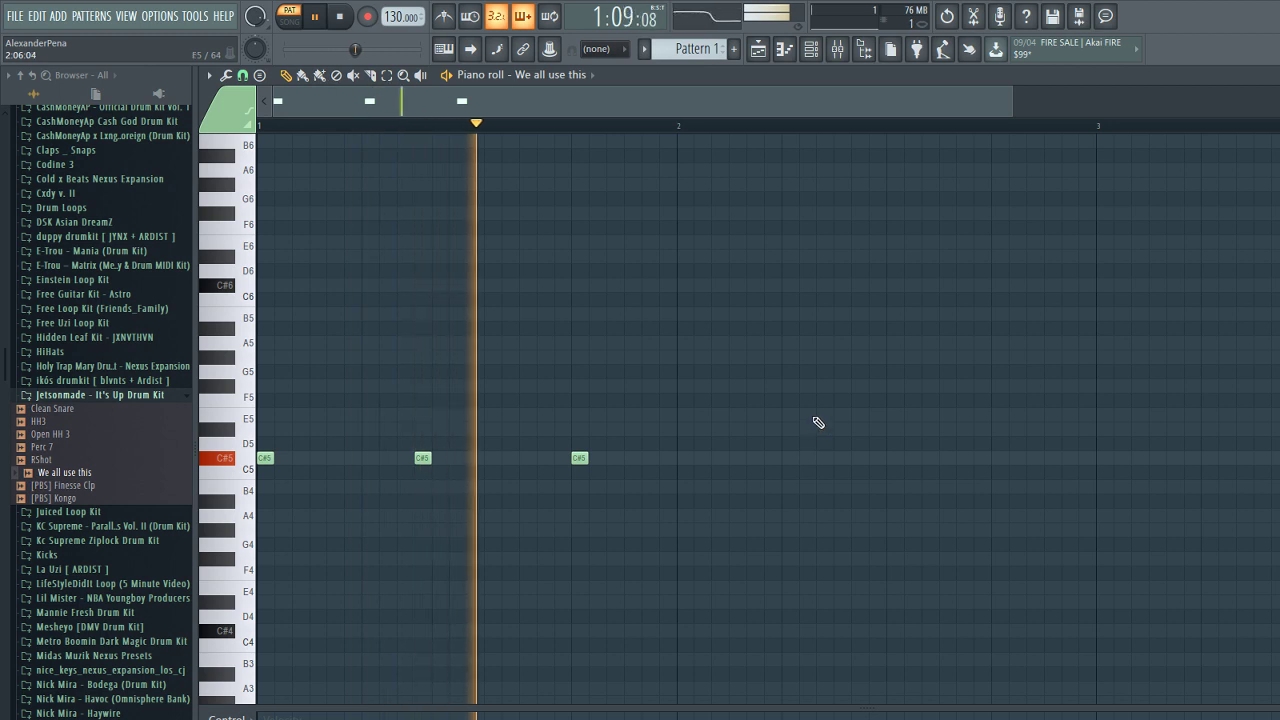
{"action": "key", "text": "space"}
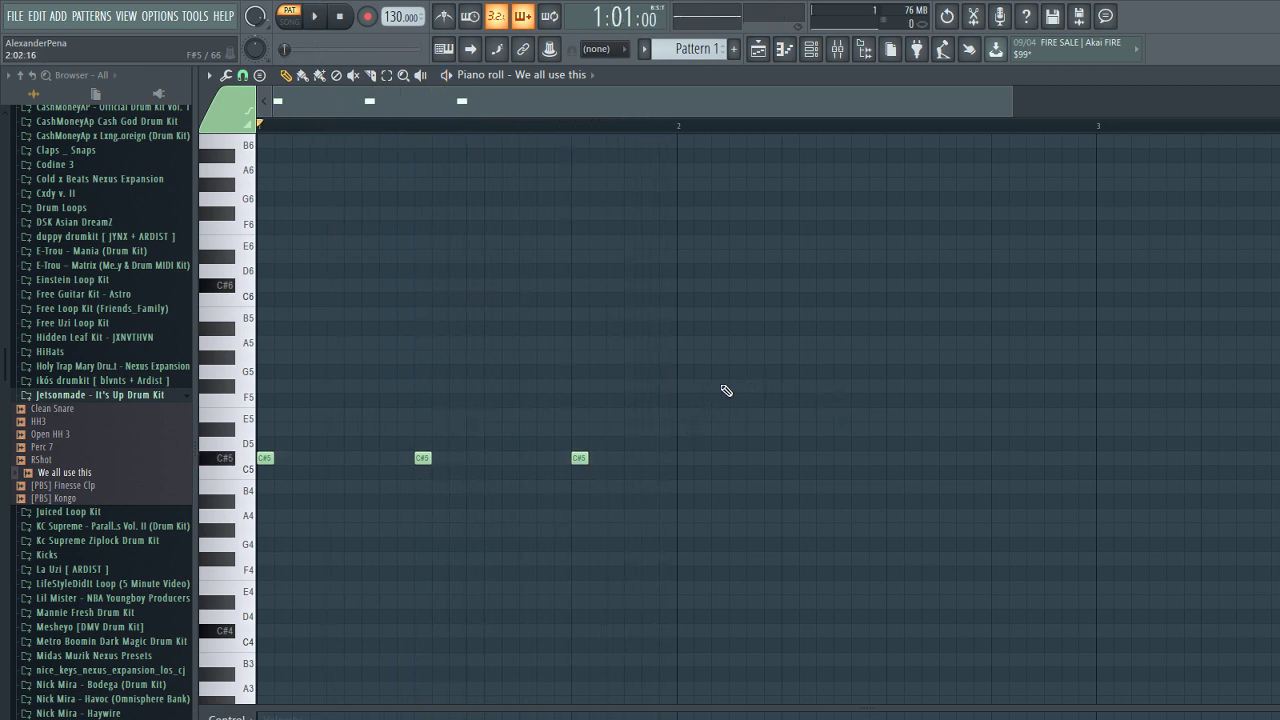
- Add two F#5 notes followed by two E5 notes in bar 2, starting at step 5, and play the pattern
{"action": "left_click", "coordinate": [788, 386]}
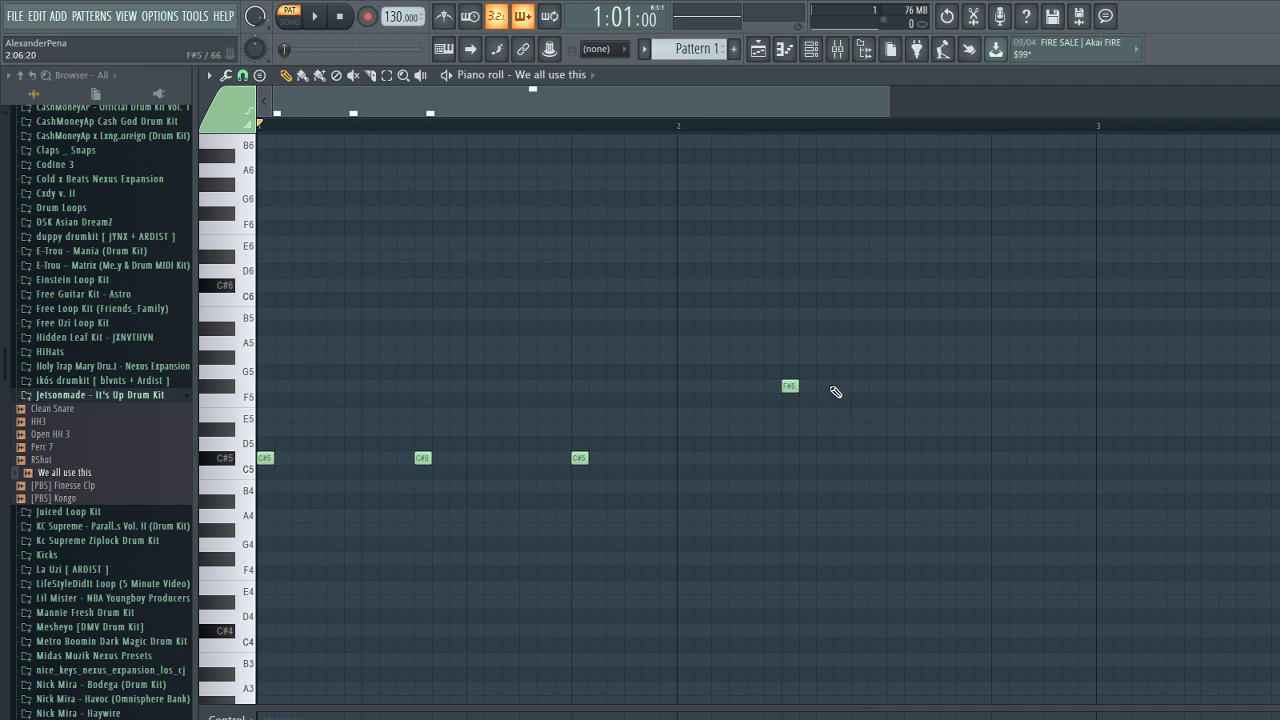
{"action": "left_click", "coordinate": [826, 388]}
{"action": "scroll", "coordinate": [851, 417], "scroll_direction": "up", "scroll_amount": 3}
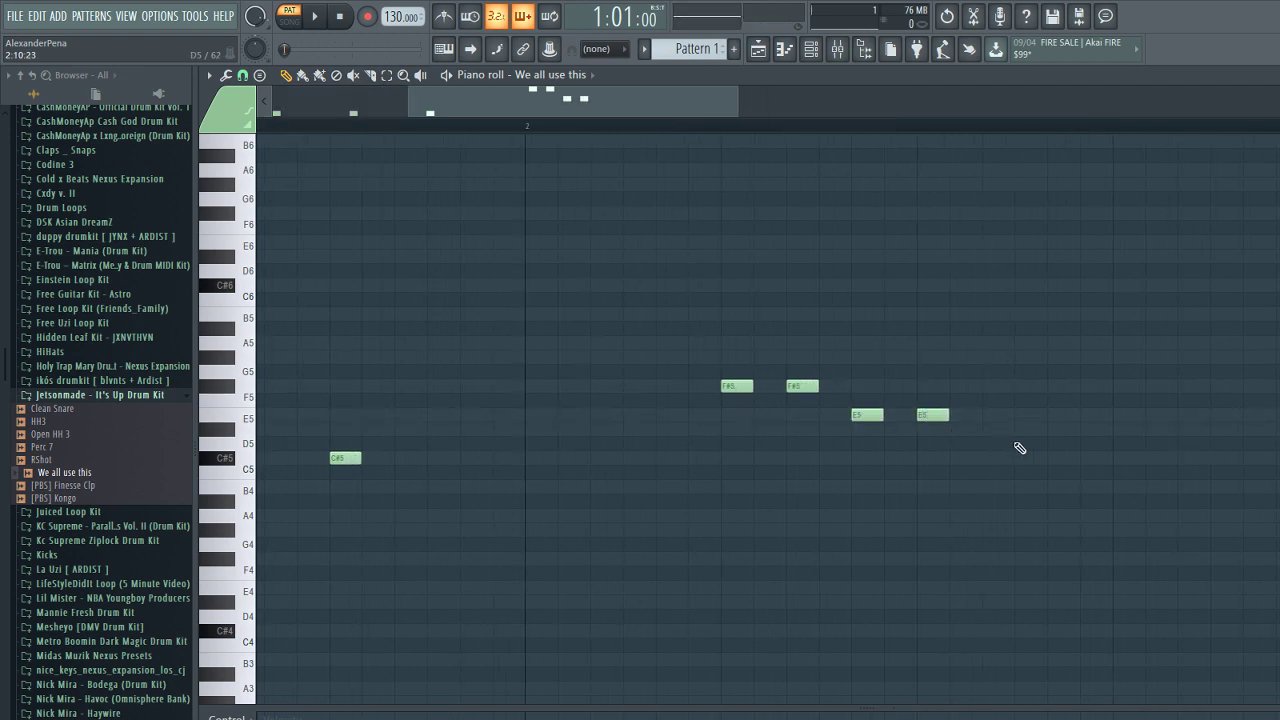
{"action": "key", "text": "space"}
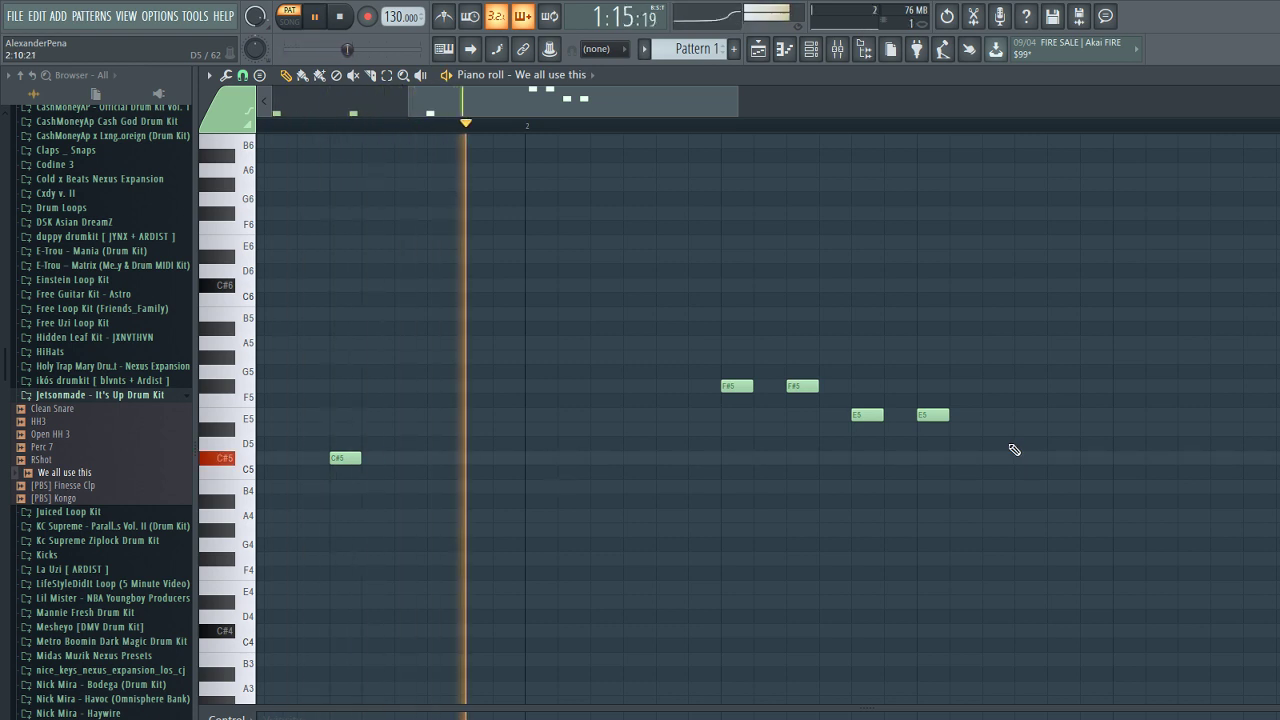
{"action": "key", "text": "space"}
{"action": "key", "text": "space"}
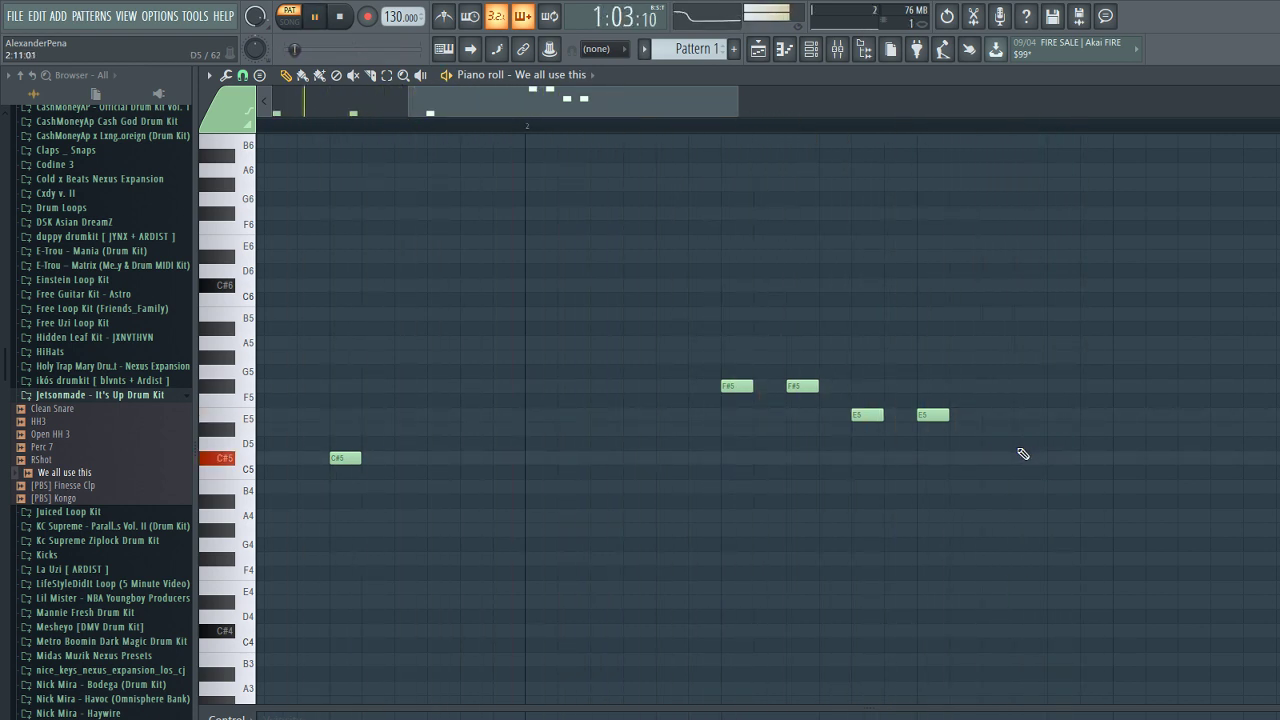
- Place two D#5 notes after the E5 pair in bar 2 and shift both slightly earlier
{"action": "left_click", "coordinate": [1016, 433]}
{"action": "left_click", "coordinate": [1084, 433]}
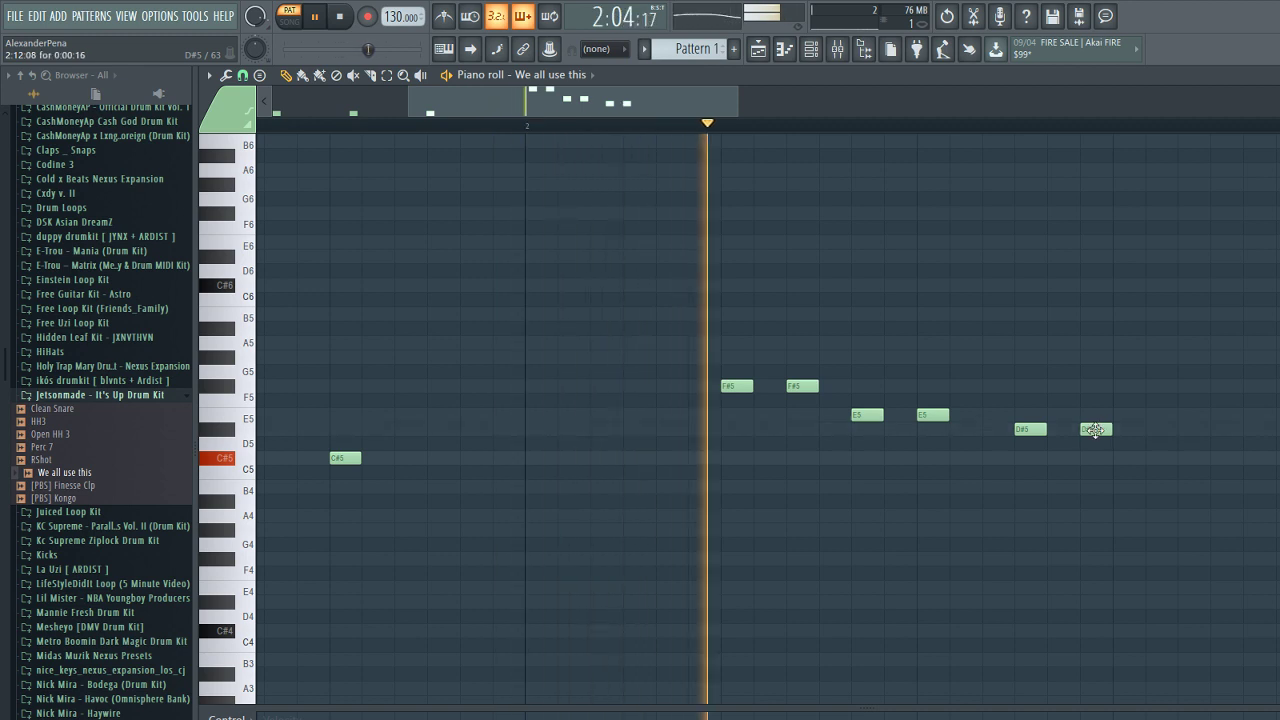
{"action": "left_click_drag", "start_coordinate": [1030, 430], "coordinate": [997, 431]}
{"action": "left_click_drag", "start_coordinate": [1082, 432], "coordinate": [1052, 432]}
- Add C#5 notes at step 13 of bar 2 and the start of bar 3, and delete the two D#5 notes
{"action": "left_click", "coordinate": [1118, 459]}
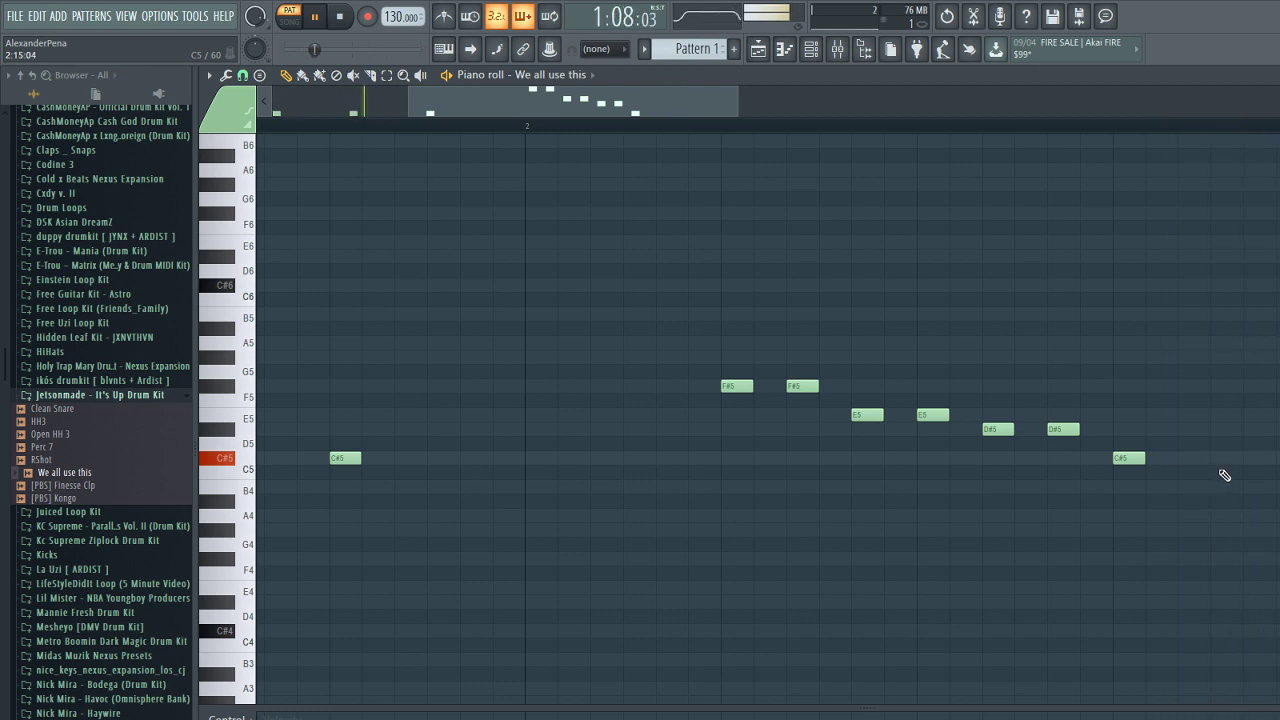
{"action": "right_click", "coordinate": [998, 430]}
{"action": "right_click", "coordinate": [1063, 430]}
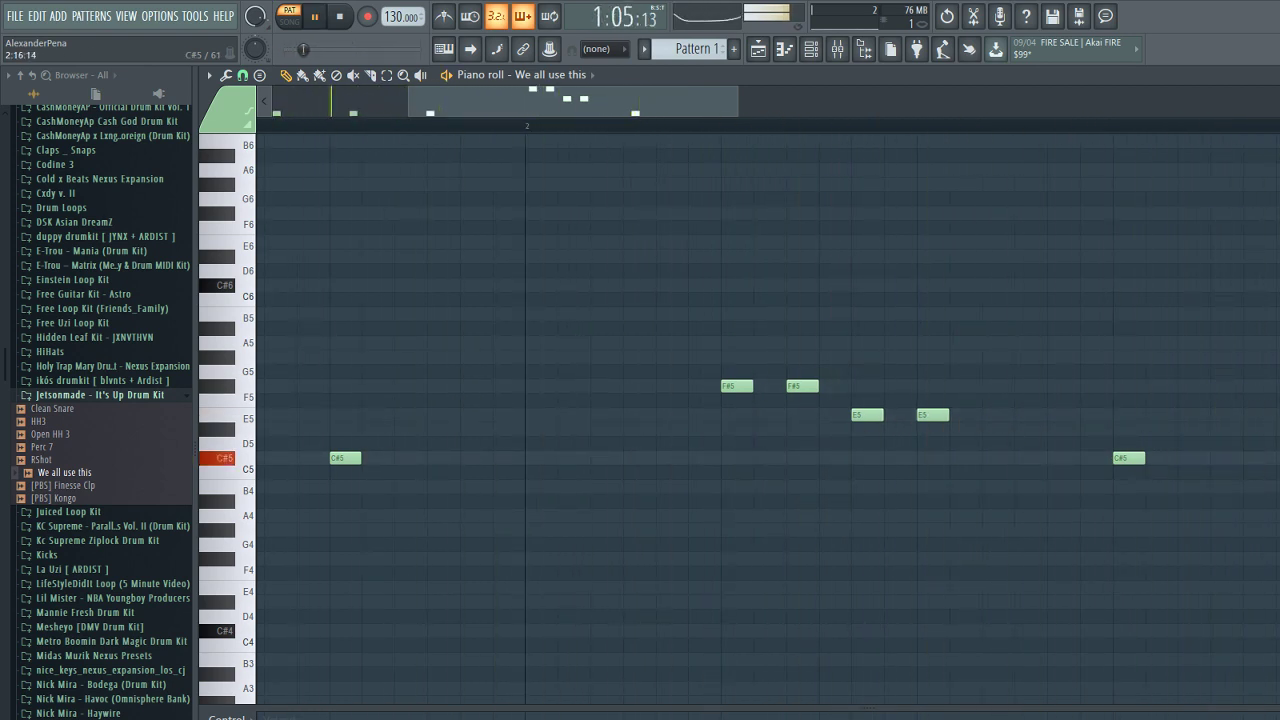
{"action": "left_click", "coordinate": [1279, 458]}
- Add C#5 notes at steps 7 and 13 of bar 3 and stop the playback
{"action": "scroll", "coordinate": [1279, 475], "scroll_direction": "down", "scroll_amount": 2}
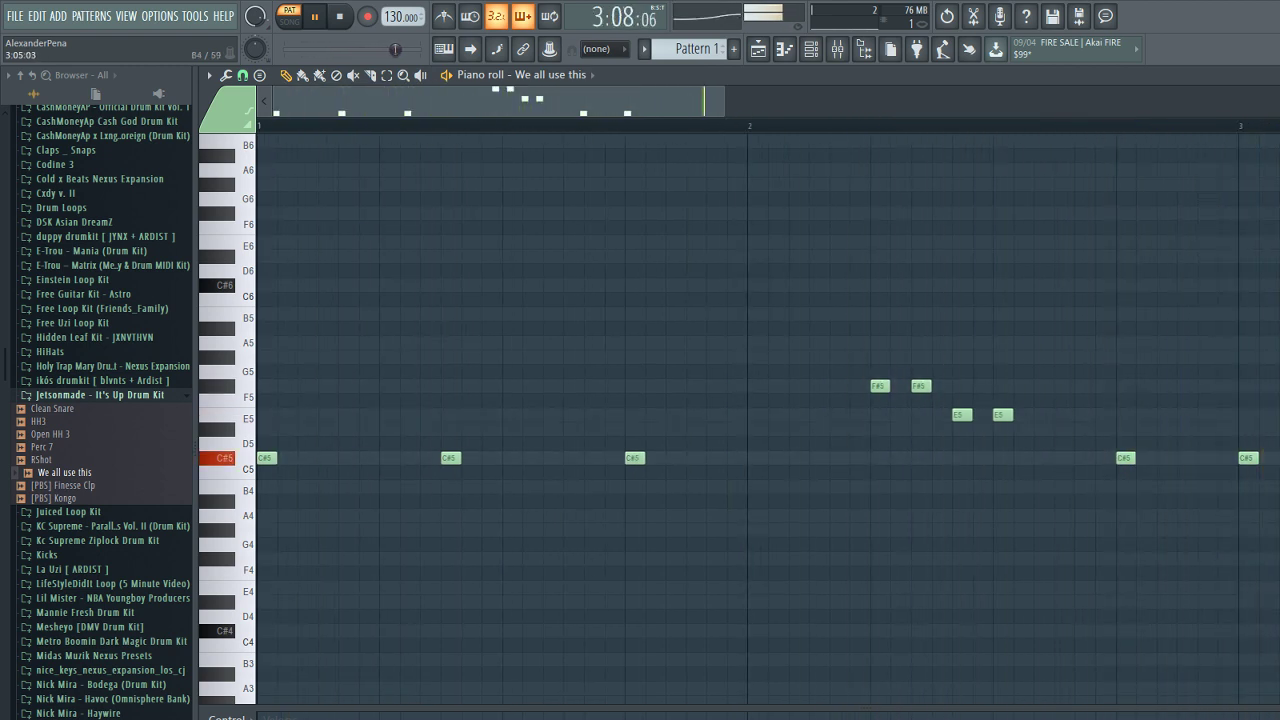
{"action": "scroll", "coordinate": [1031, 451], "scroll_direction": "down", "scroll_amount": 1}
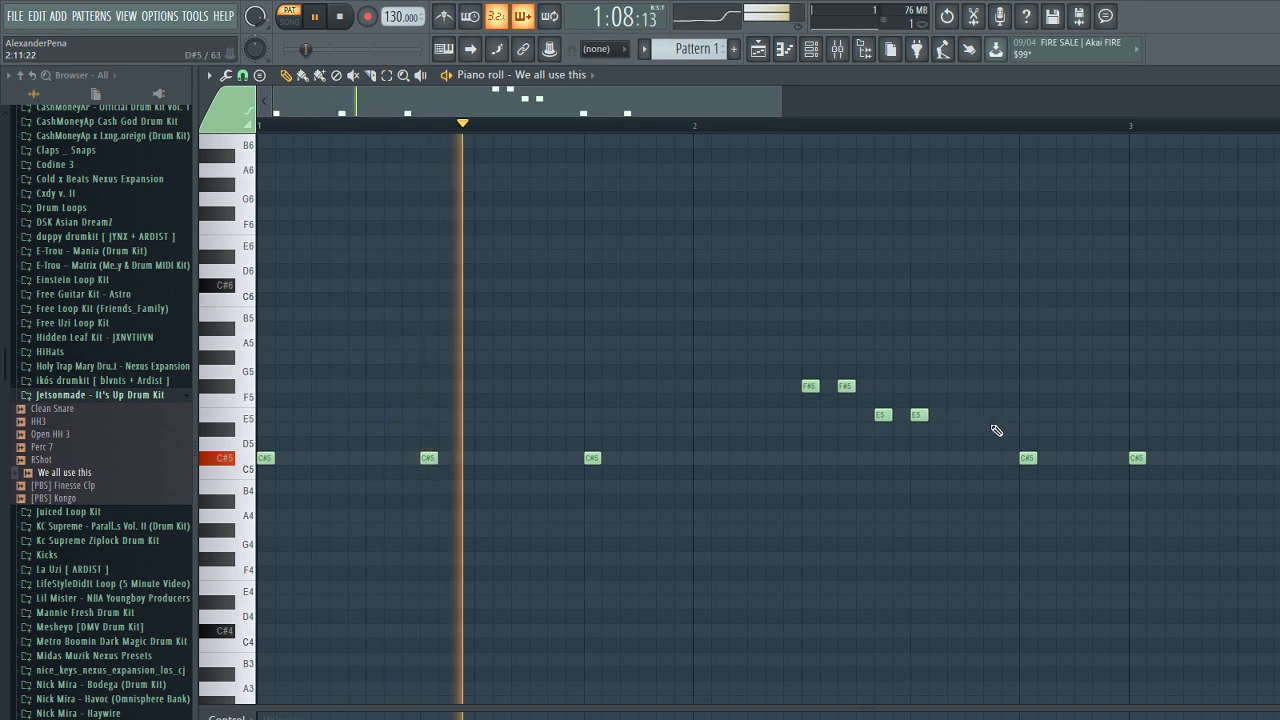
{"action": "scroll", "coordinate": [1034, 457], "scroll_direction": "down", "scroll_amount": 1}
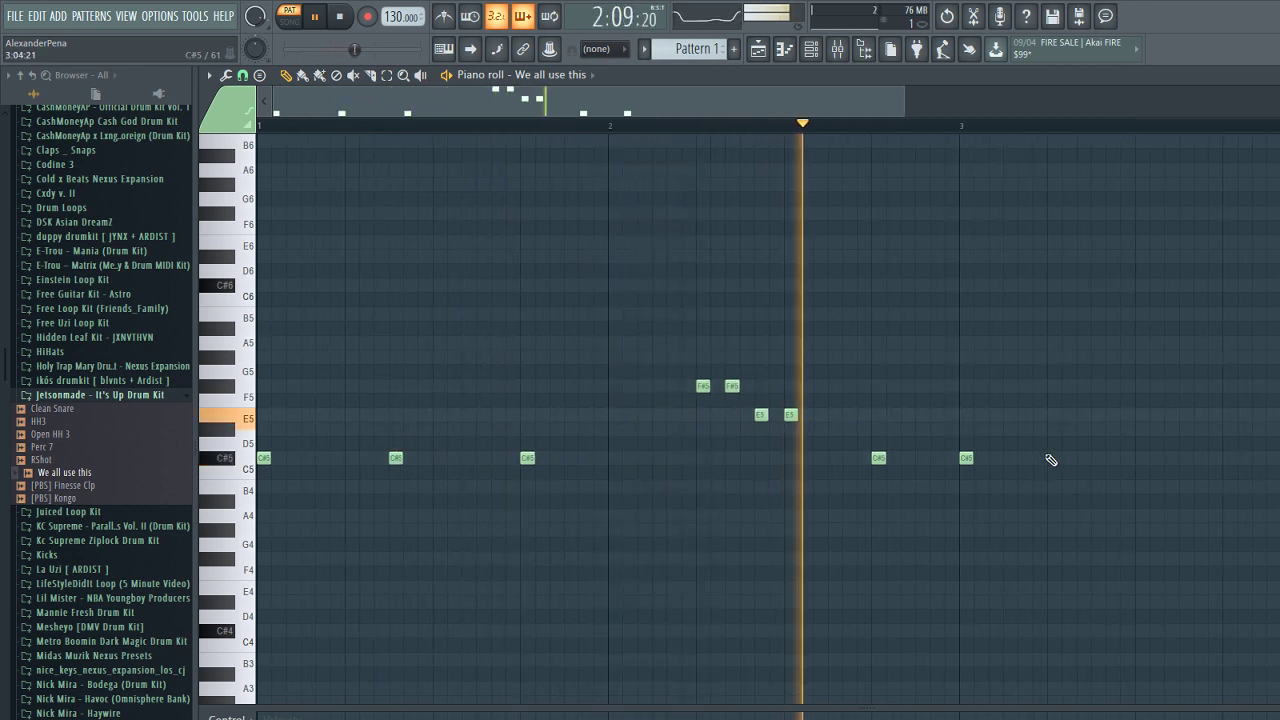
{"action": "left_click", "coordinate": [1096, 459]}
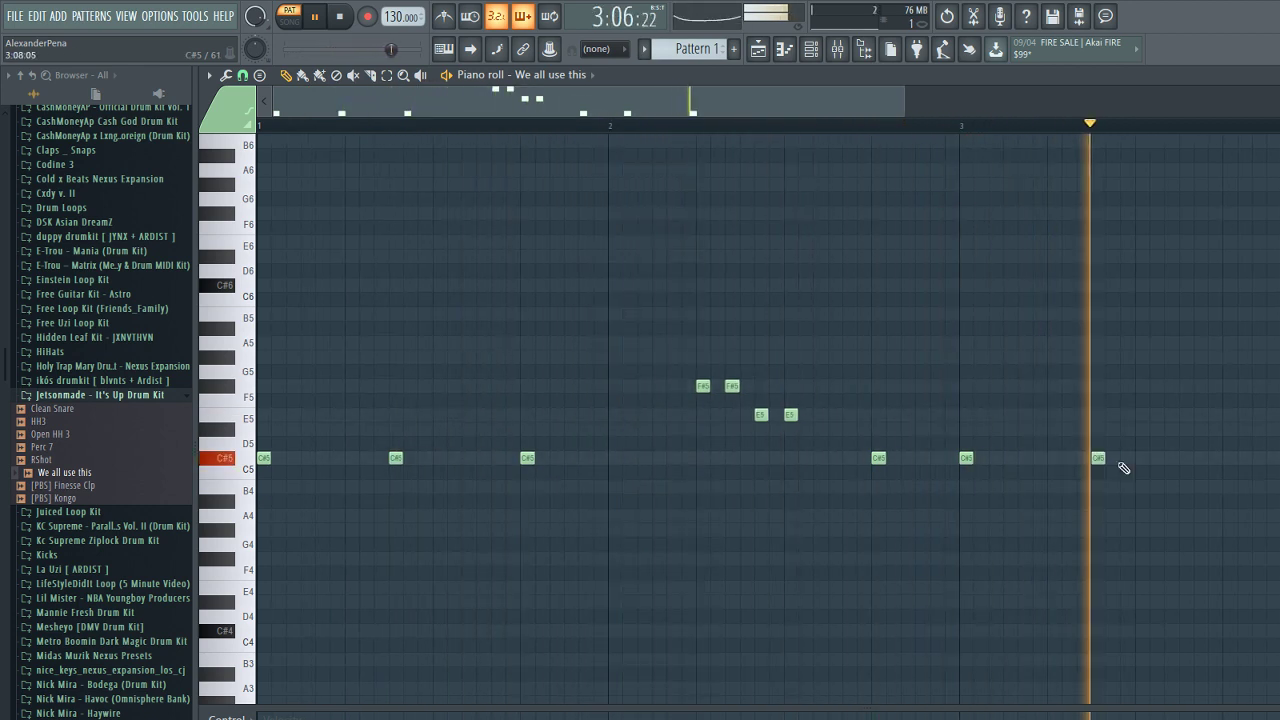
{"action": "left_click", "coordinate": [1232, 459]}
{"action": "key", "text": "space"}
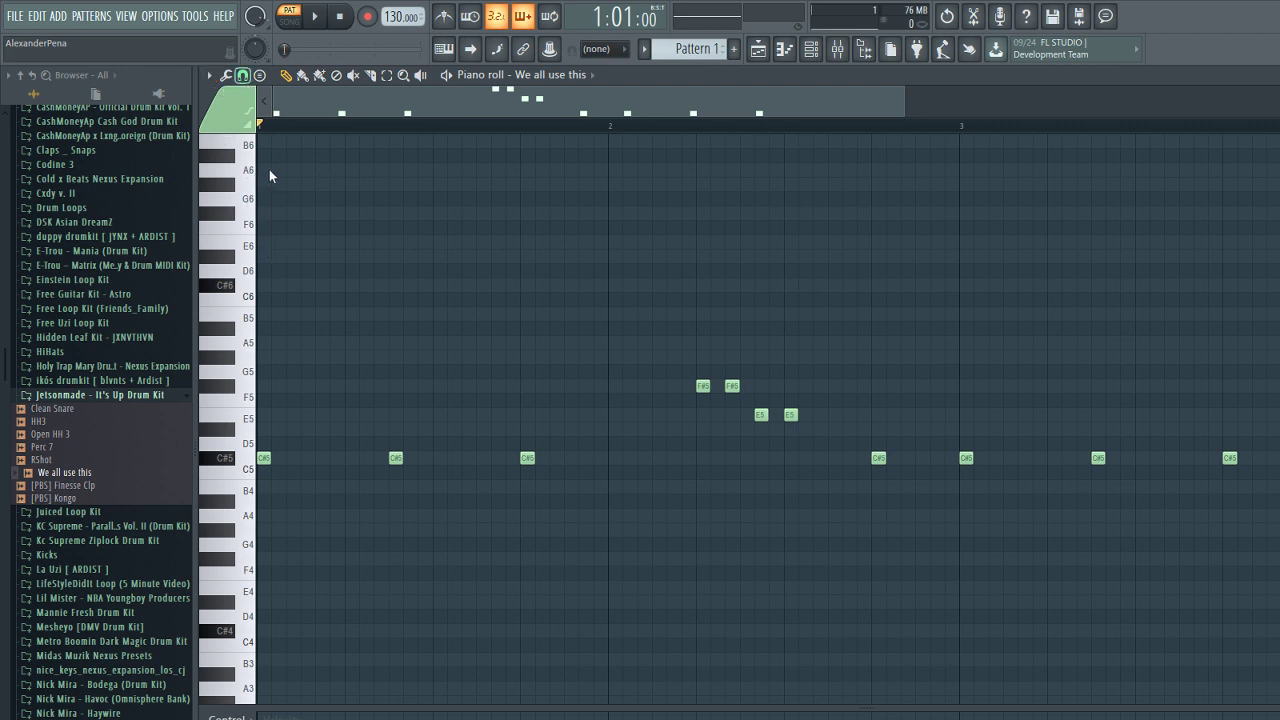
- Play the pattern and add three E5 notes one step apart in bar 4, starting at step 5
{"action": "key", "text": "space"}
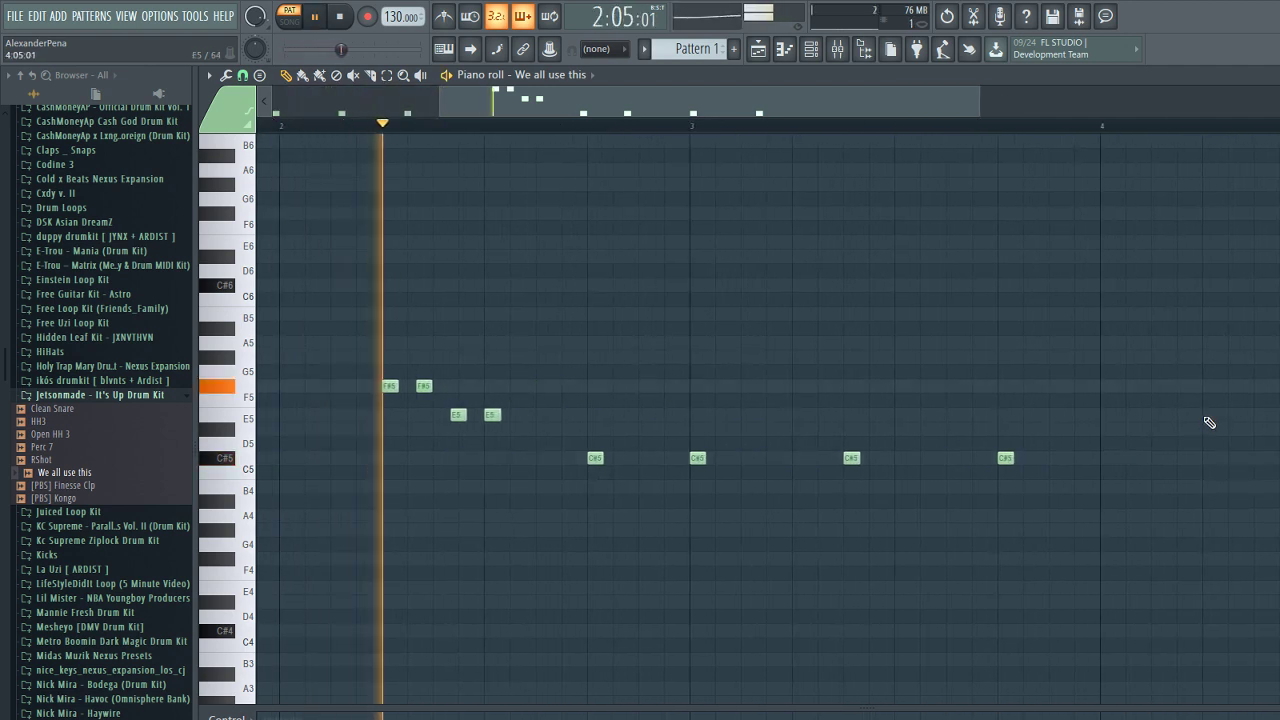
{"action": "left_click", "coordinate": [1209, 414]}
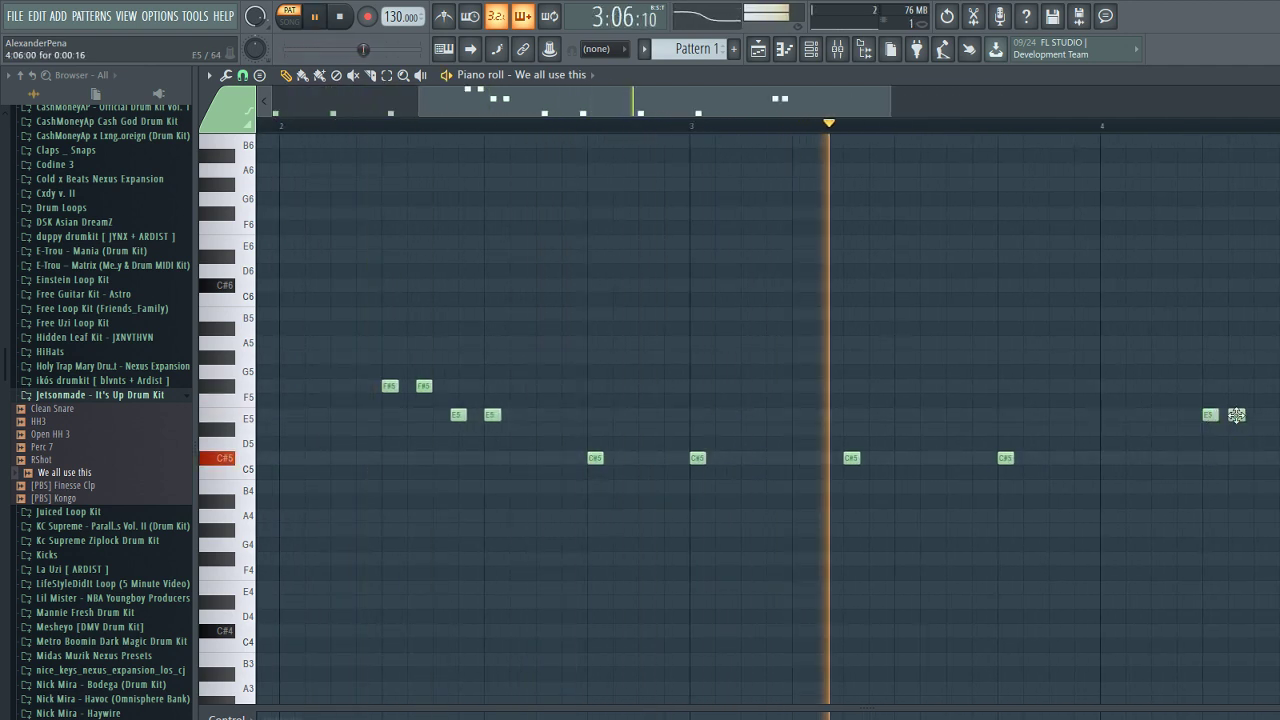
{"action": "left_click", "coordinate": [1236, 415]}
{"action": "left_click", "coordinate": [1262, 415]}
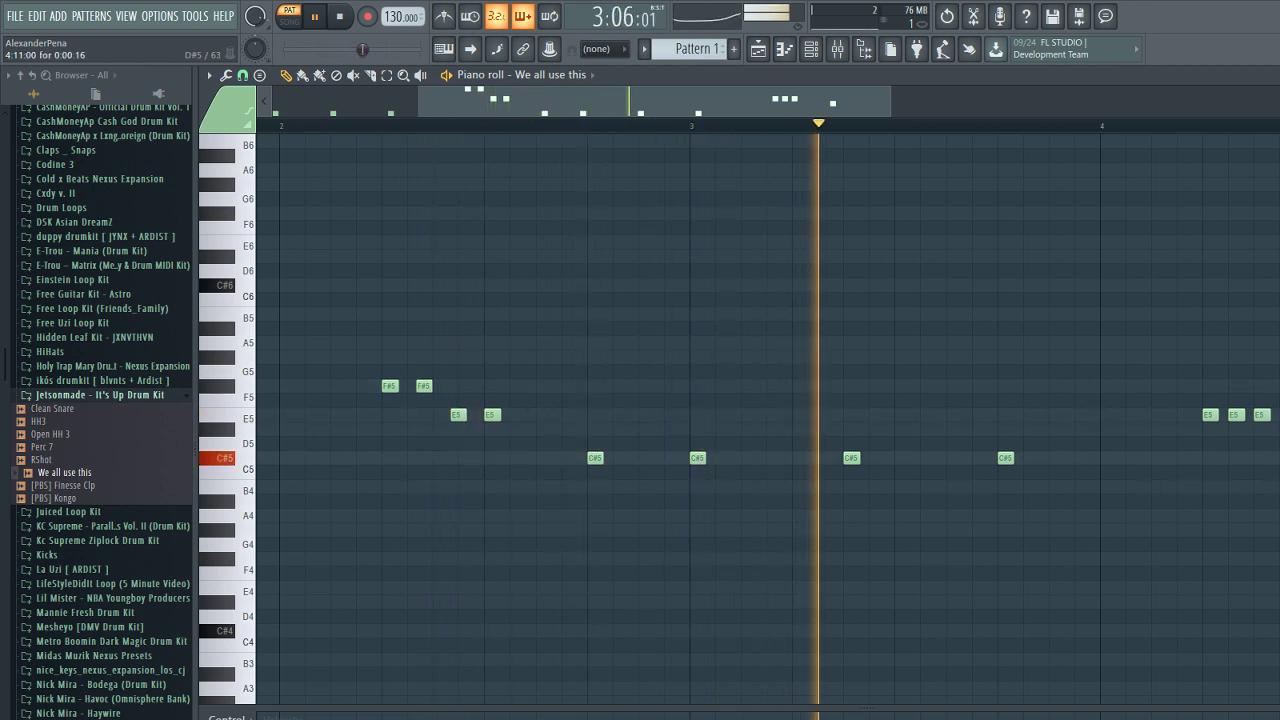
- Replace the C#5 note at step 13 of bar 2 with D#5 notes at steps 13 and 15, and play the pattern
{"action": "key", "text": "space"}
{"action": "key", "text": "space"}
{"action": "key", "text": "space"}
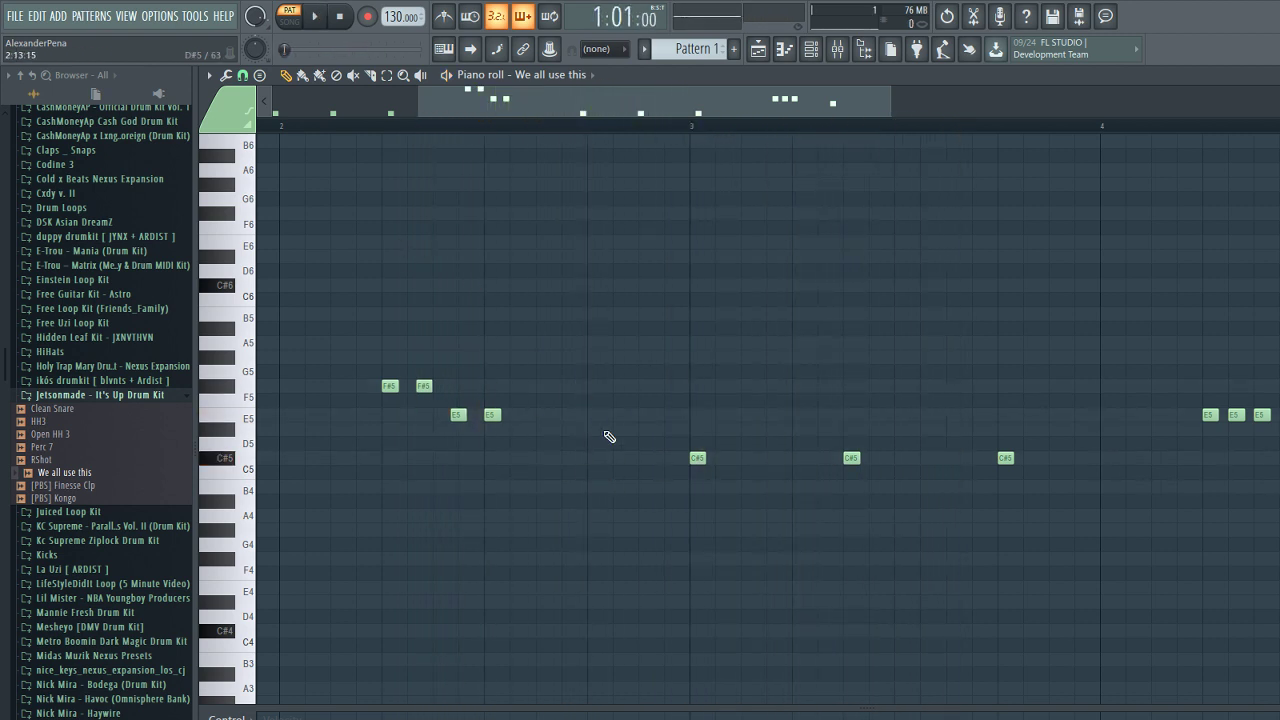
{"action": "key", "text": "space"}
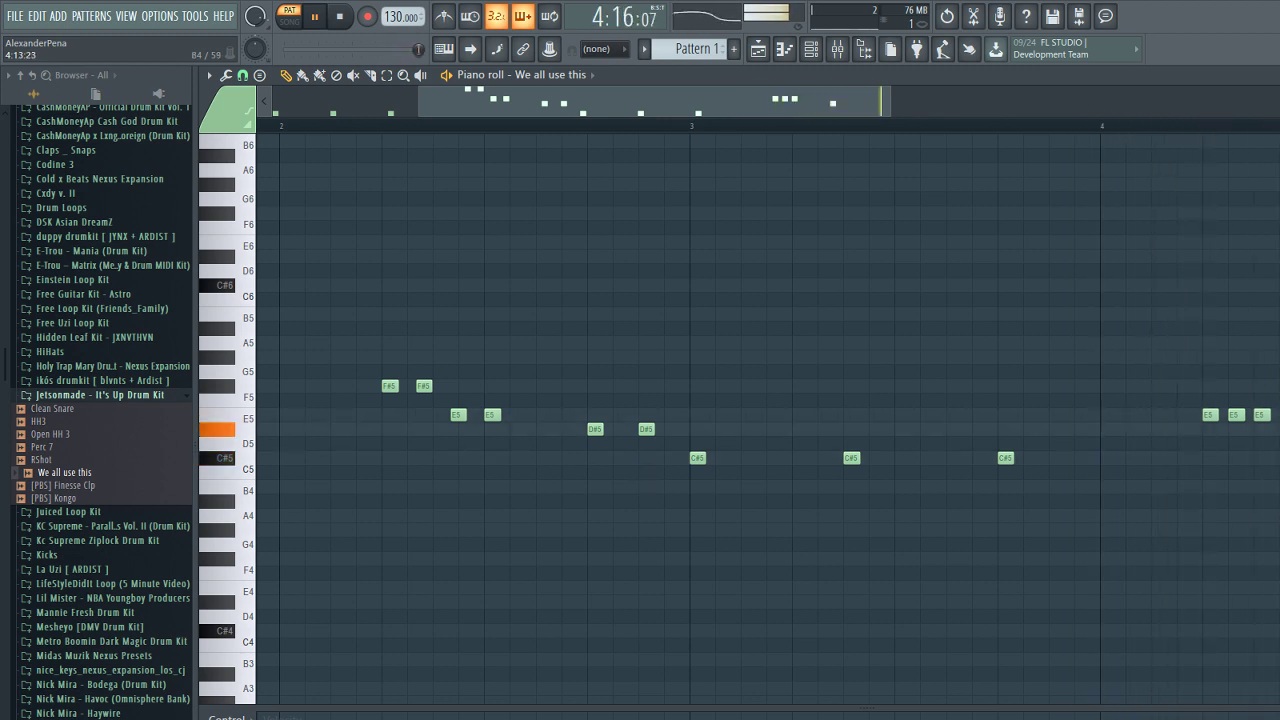
- Place D#5 notes at steps 11 and 13 of bar 4 and delete the second one
{"action": "scroll", "coordinate": [768, 418], "scroll_direction": "down", "scroll_amount": 2}
{"action": "scroll", "coordinate": [768, 418], "scroll_direction": "up", "scroll_amount": 4}
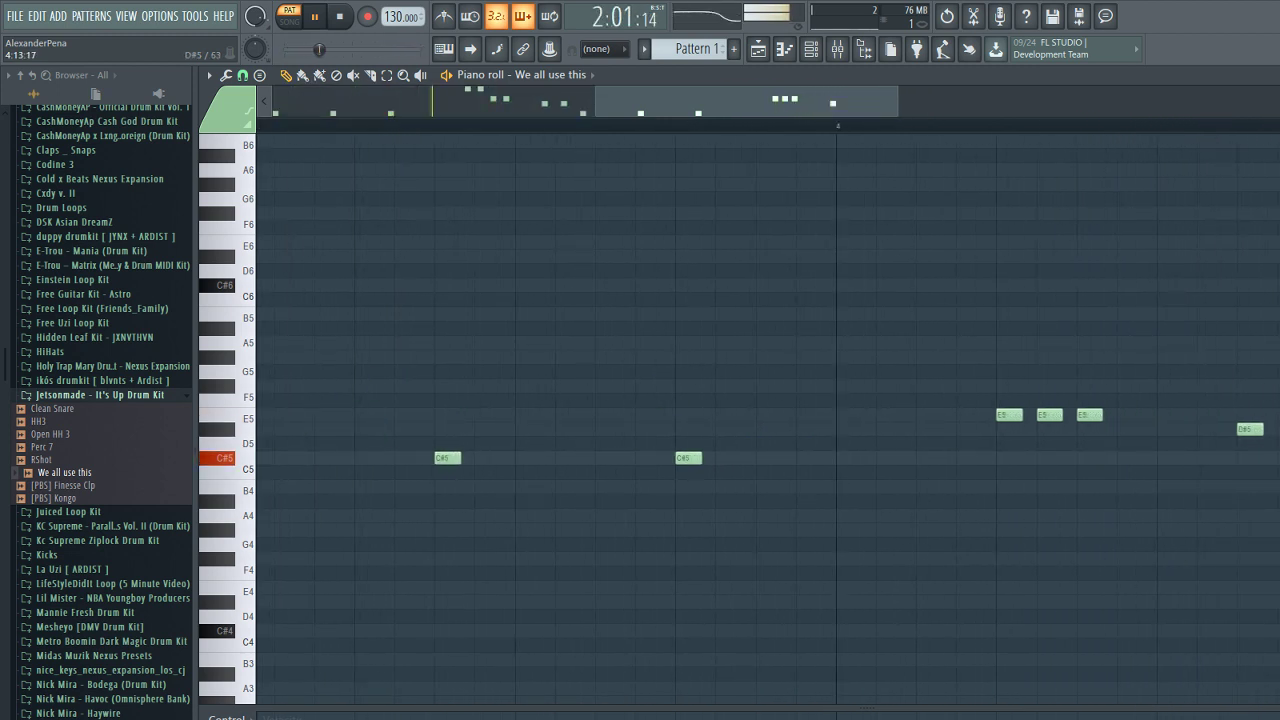
{"action": "scroll", "coordinate": [768, 418], "scroll_direction": "down", "scroll_amount": 4}
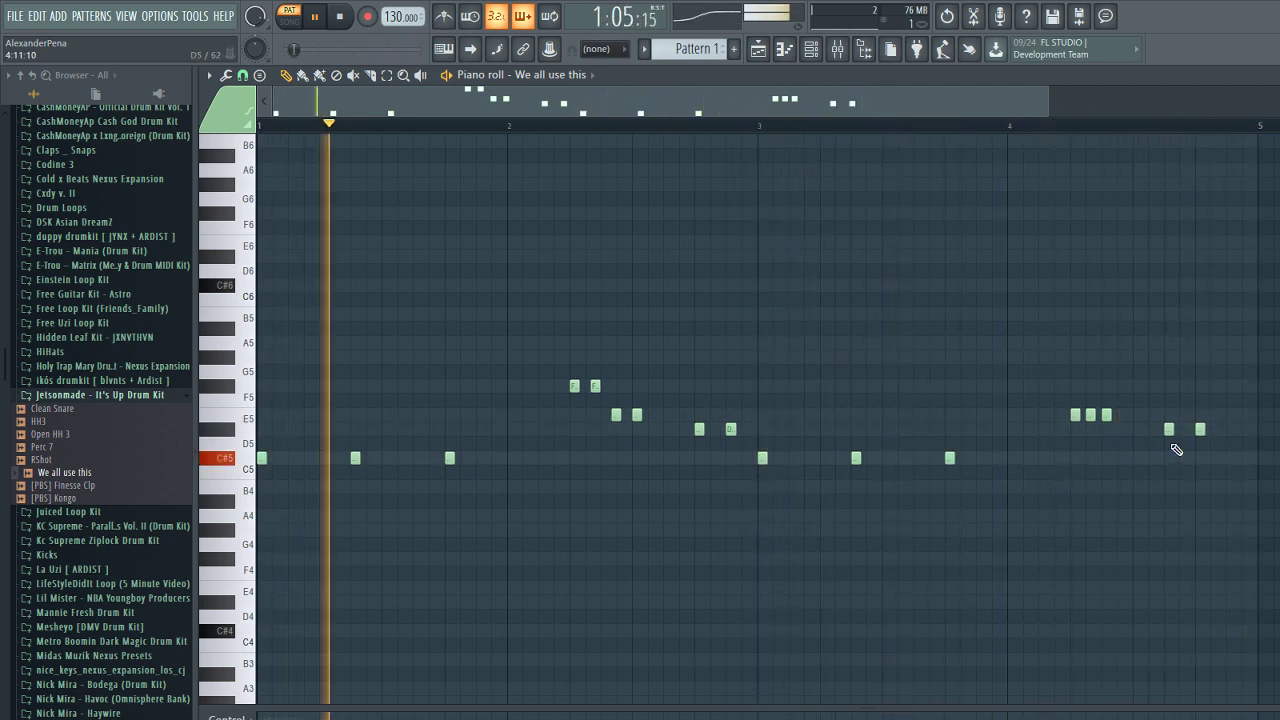
{"action": "scroll", "coordinate": [1197, 454], "scroll_direction": "up", "scroll_amount": 3}
{"action": "scroll", "coordinate": [1190, 457], "scroll_direction": "down", "scroll_amount": 4}
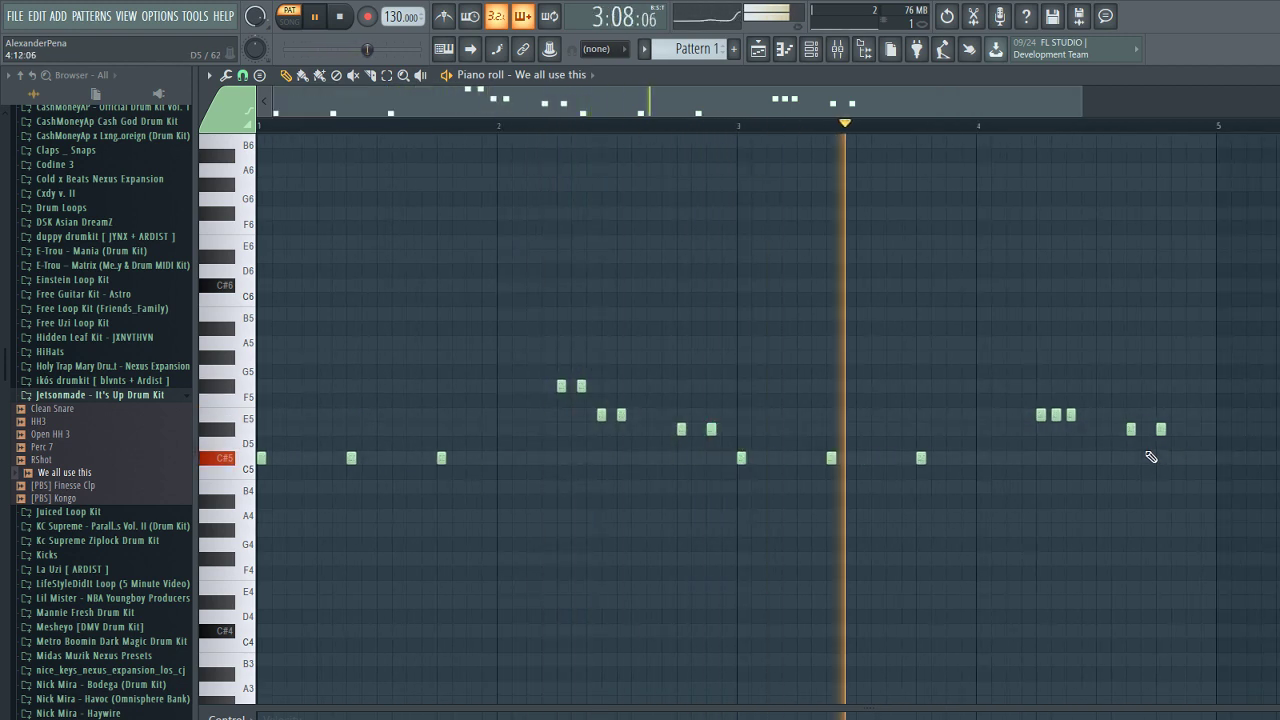
{"action": "right_click", "coordinate": [1161, 429]}
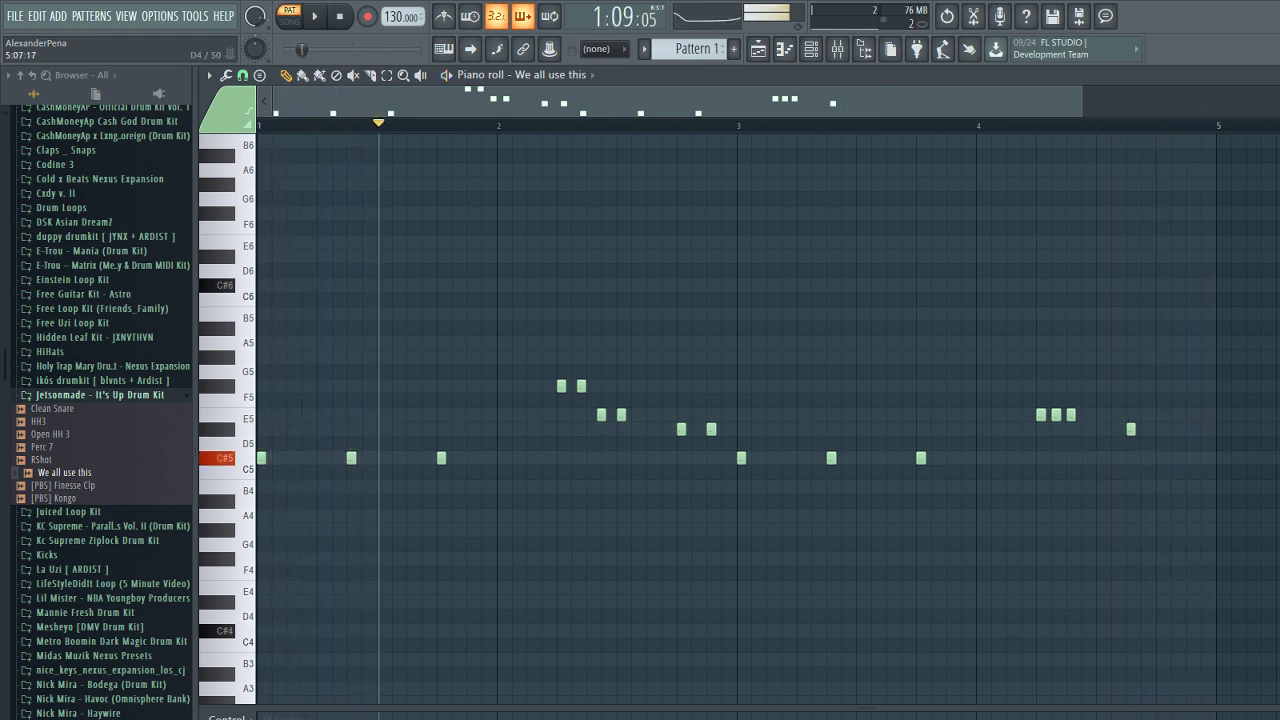
- Select all the 808 notes and open the Kick folder of TheLabcook Plug Kit Vol. 1 in the browser
{"action": "key", "text": "ctrl+a"}
{"action": "key", "text": "F6"}
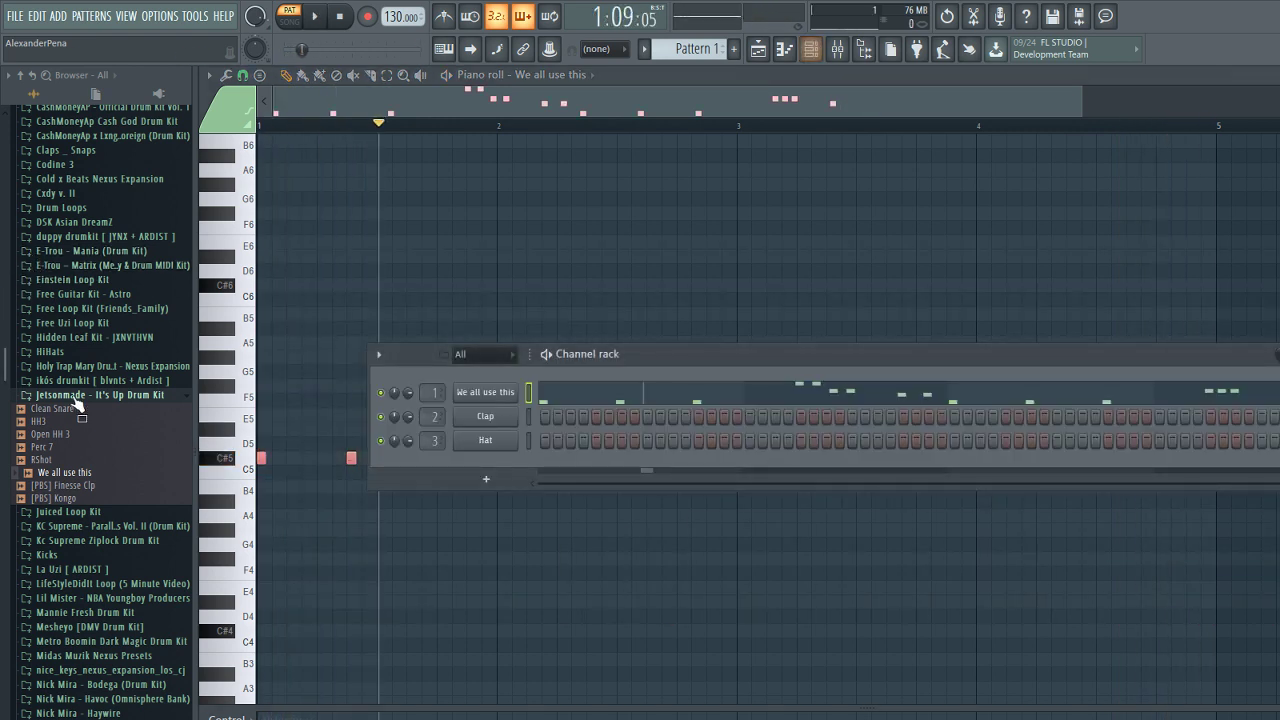
{"action": "left_click", "coordinate": [80, 396]}
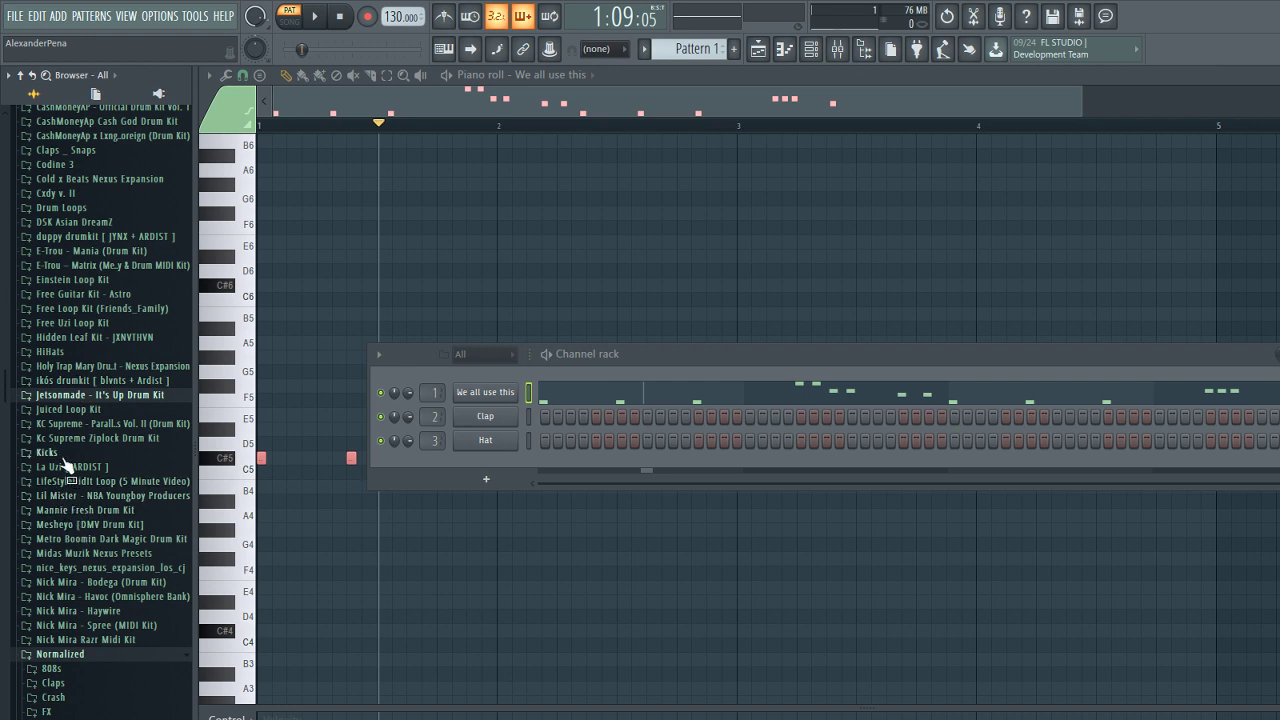
{"action": "scroll", "coordinate": [78, 407], "scroll_direction": "down", "scroll_amount": 10}
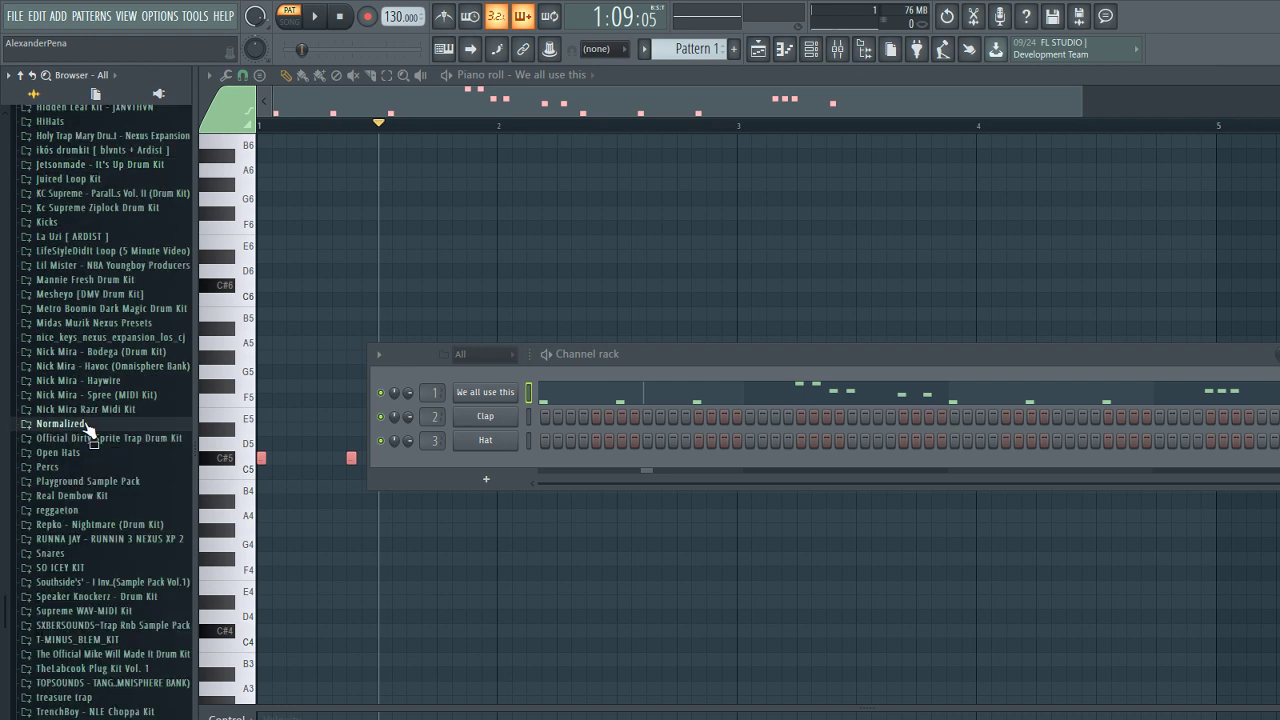
{"action": "left_click", "coordinate": [85, 426]}
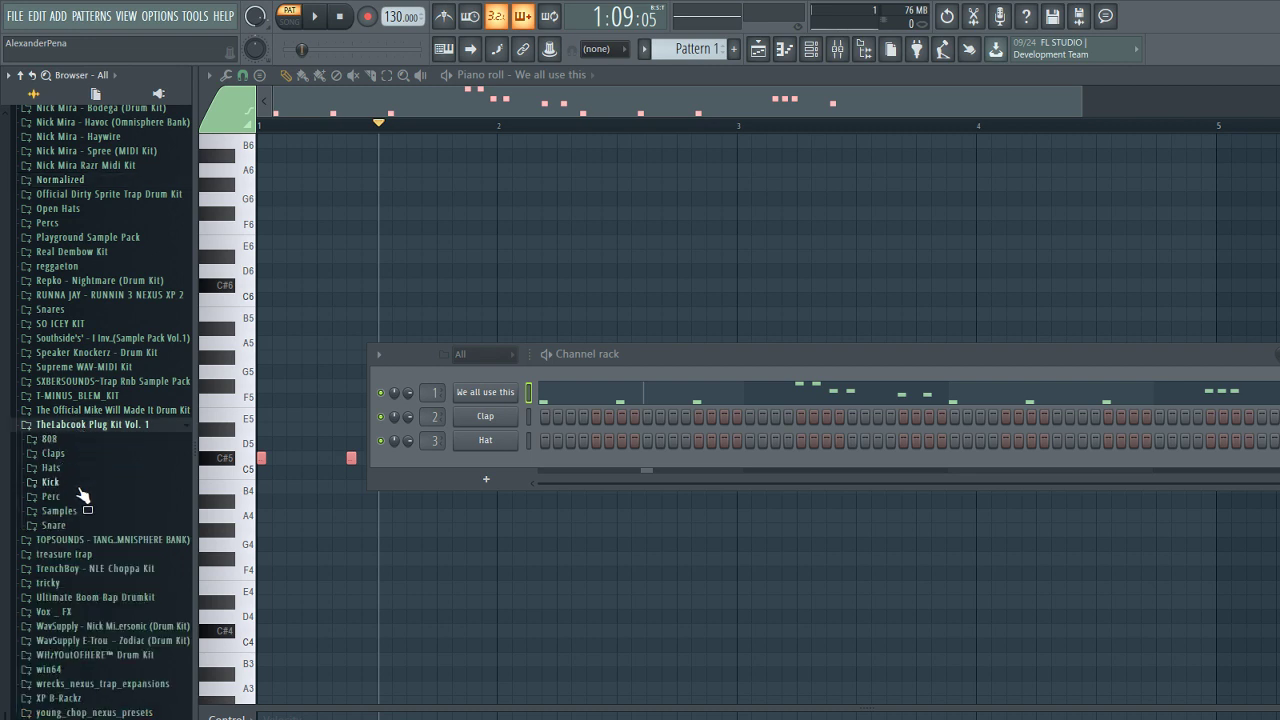
{"action": "left_click", "coordinate": [62, 482]}
{"action": "scroll", "coordinate": [60, 495], "scroll_direction": "down", "scroll_amount": 3}
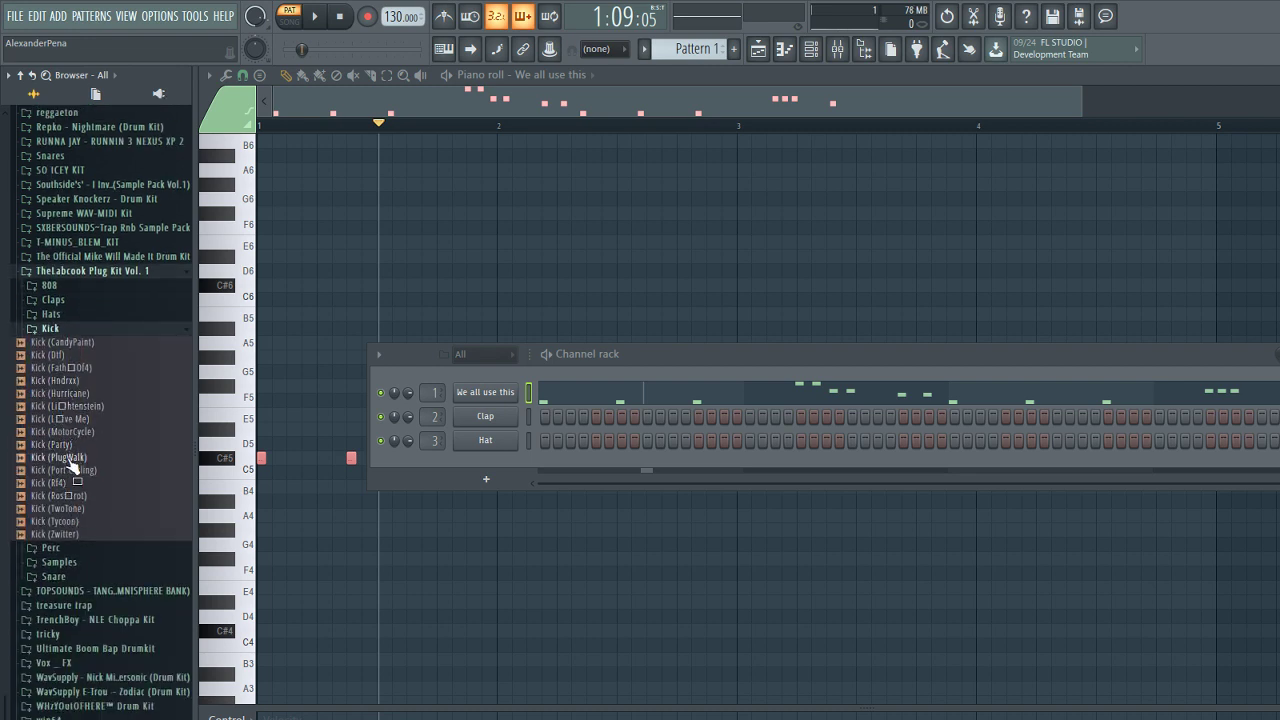
- Replace the Clap channel's sample with Kick (Party) and close the sampler window
{"action": "left_click", "coordinate": [470, 416]}
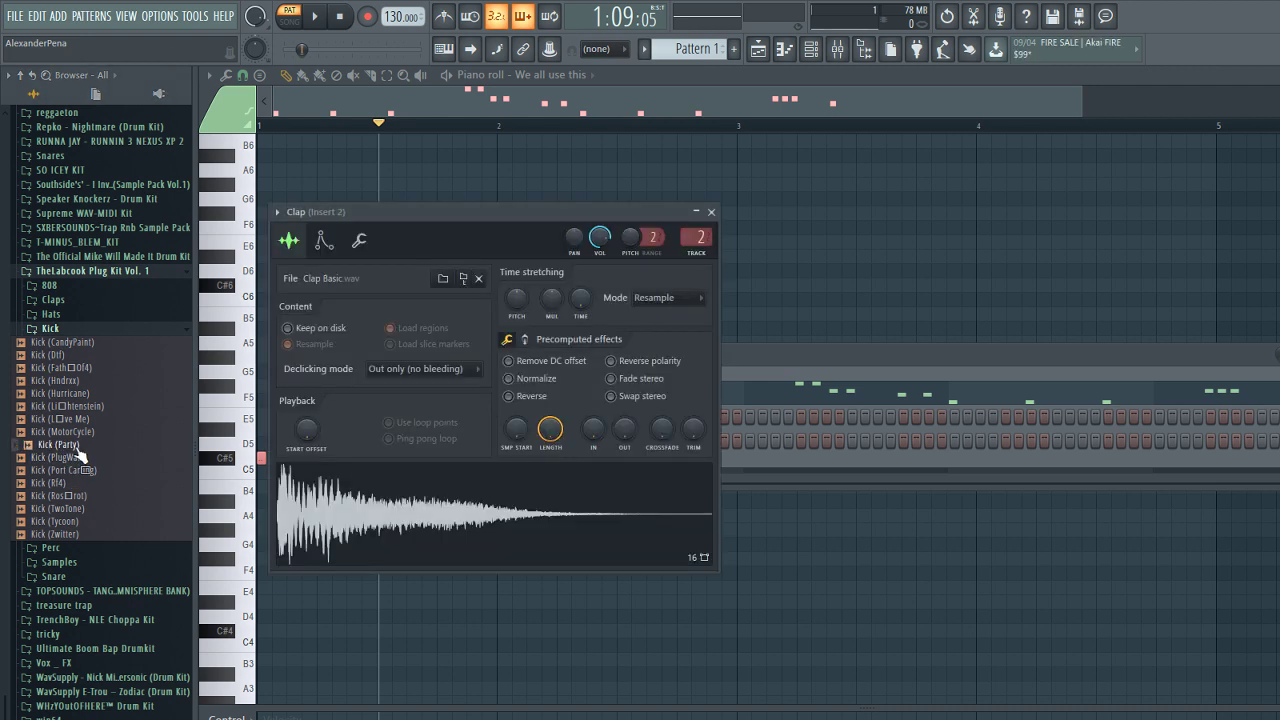
{"action": "left_click_drag", "start_coordinate": [125, 450], "coordinate": [490, 510]}
{"action": "left_click", "coordinate": [711, 212]}
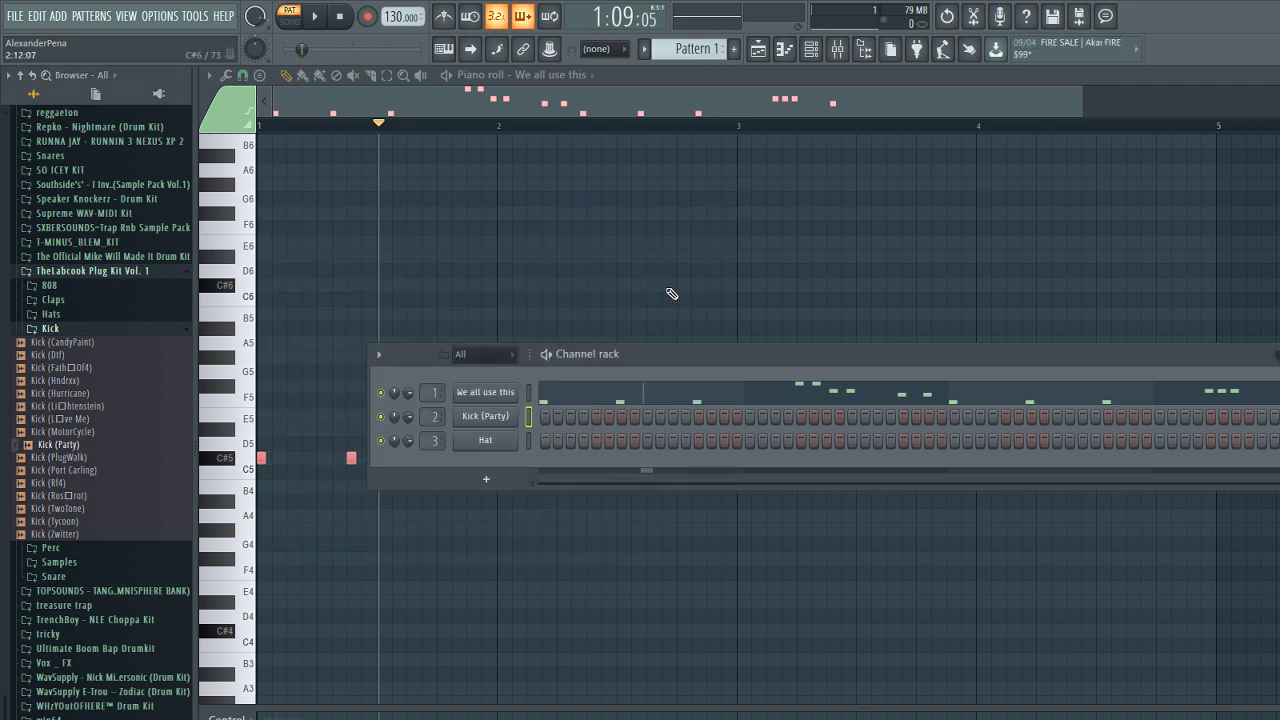
- Copy all the 808 notes into the piano roll of the Kick (Party) channel
{"action": "left_click", "coordinate": [488, 395]}
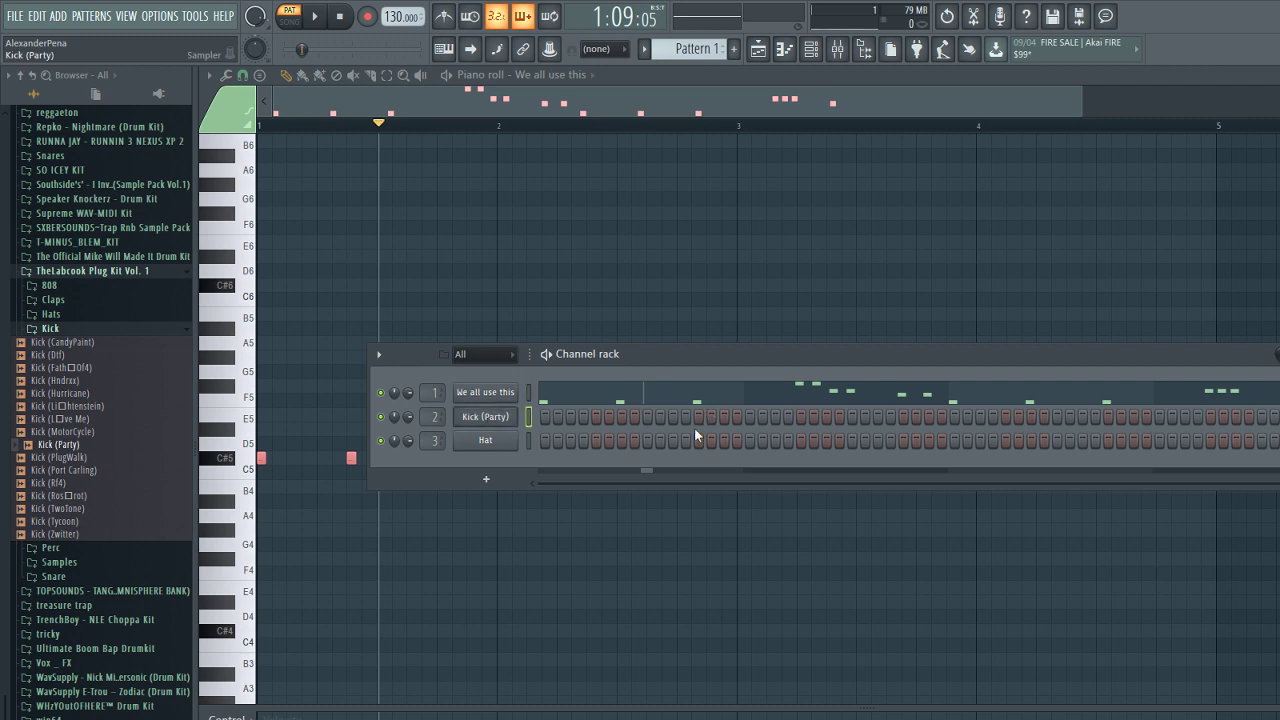
{"action": "left_click", "coordinate": [682, 285], "text": "ctrl"}
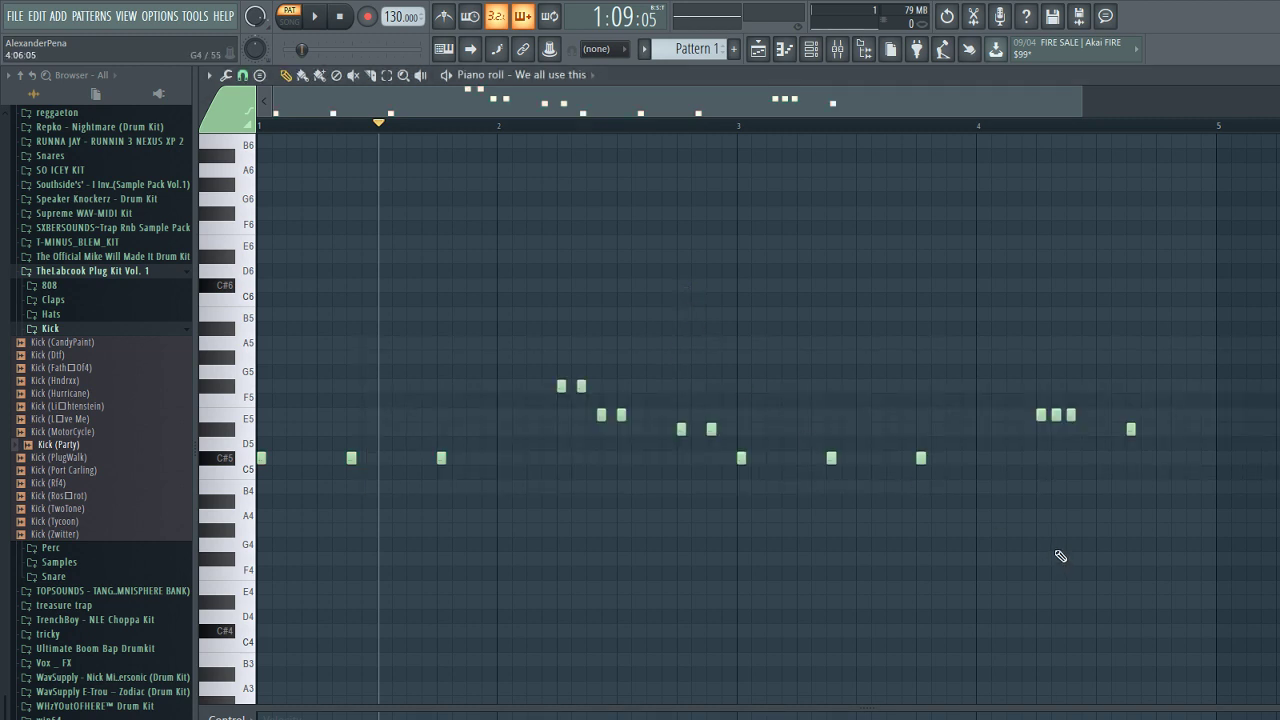
{"action": "key", "text": "F6"}
{"action": "left_click", "coordinate": [541, 420]}
{"action": "scroll", "coordinate": [1110, 505], "scroll_direction": "down", "scroll_amount": 1}
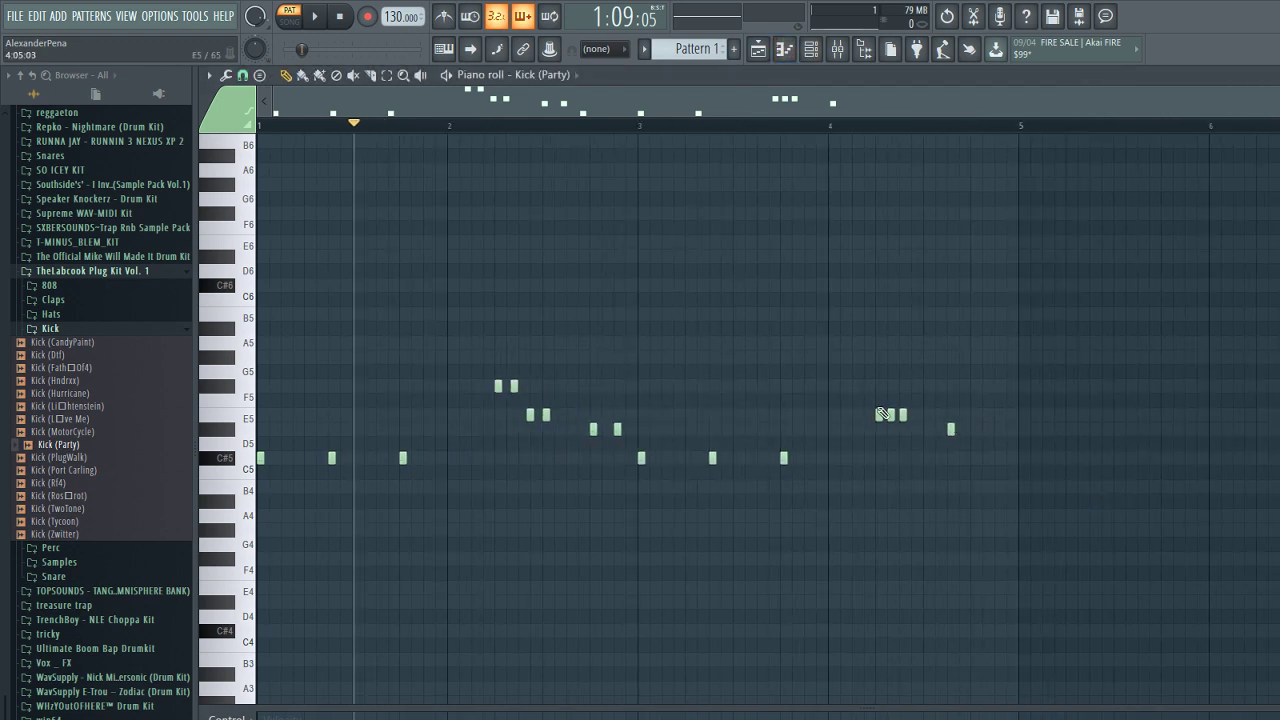
- Move the two F#5 kick notes in bar 2 down to C5
{"action": "left_click_drag", "start_coordinate": [671, 404], "coordinate": [417, 377]}
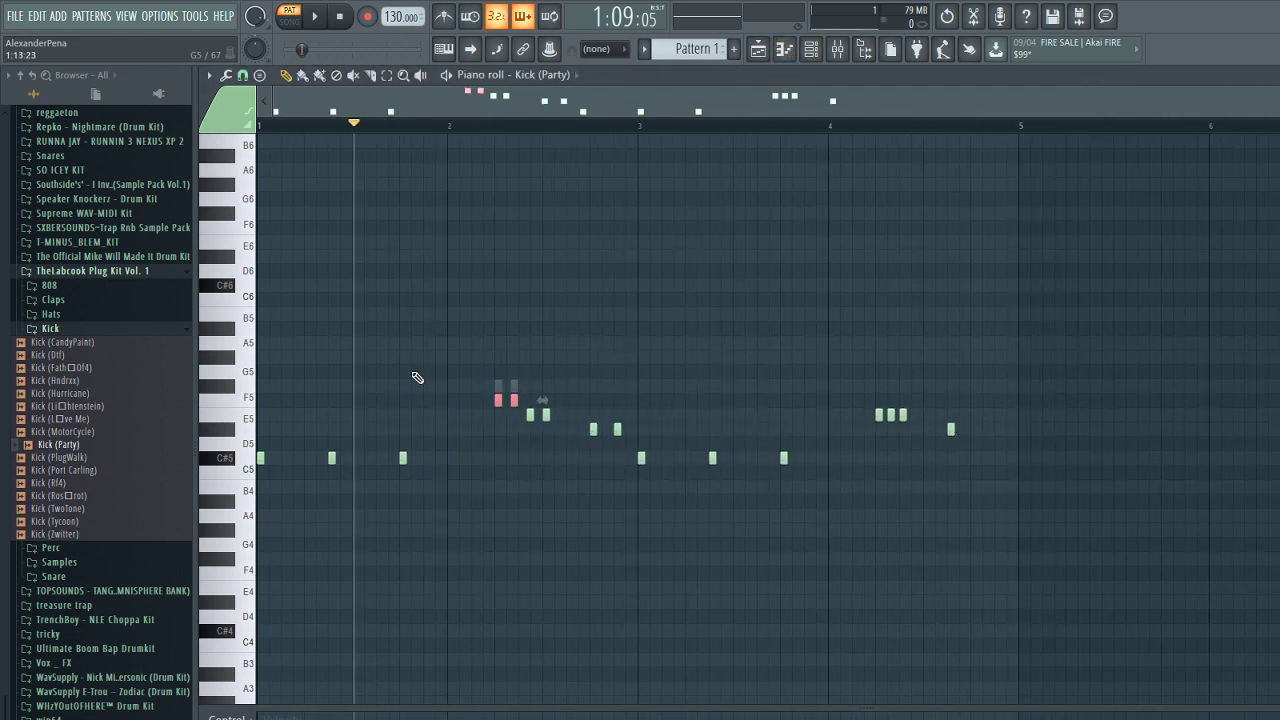
{"action": "key", "text": "Down"}
{"action": "key", "text": "Down"}
{"action": "key", "text": "Down"}
{"action": "key", "text": "Down"}
{"action": "key", "text": "Down"}
{"action": "key", "text": "Down"}
{"action": "key", "text": "Down"}
{"action": "key", "text": "Up"}
{"action": "key", "text": "Up"}
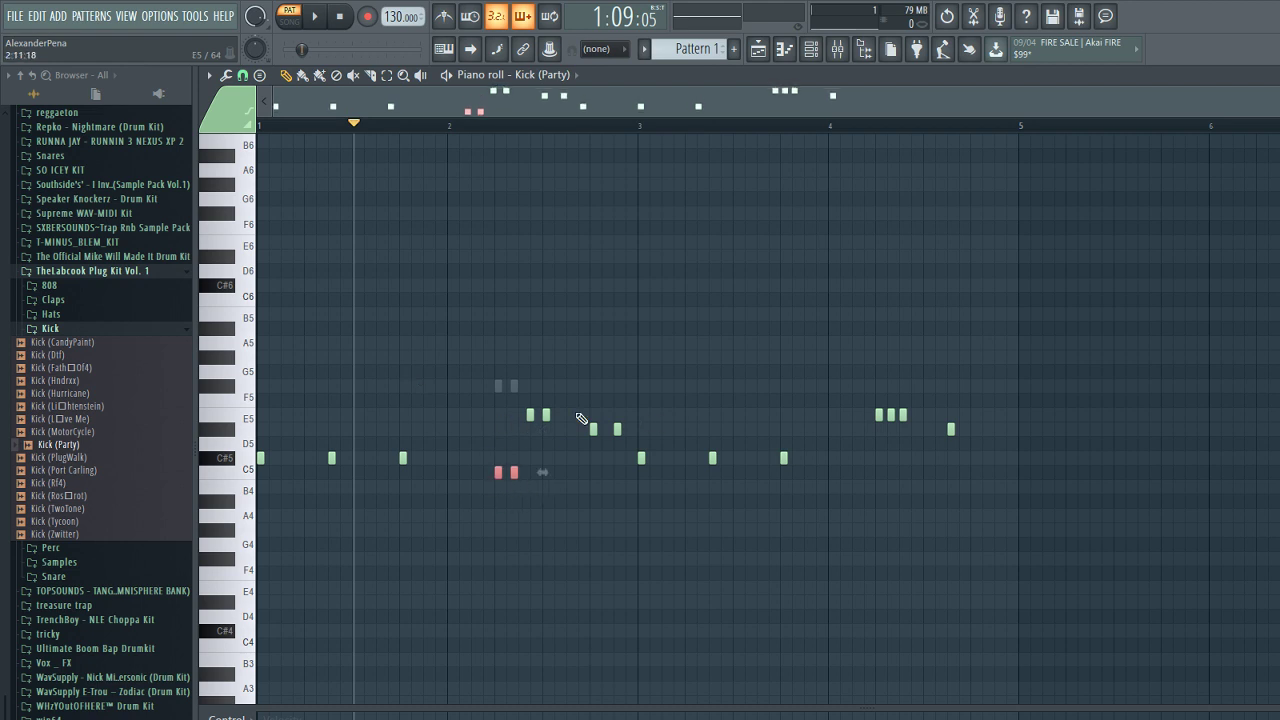
- Move the E5 kick notes in bars 2 and 4 down to C5
{"action": "left_click_drag", "start_coordinate": [466, 398], "coordinate": [1000, 420]}
{"action": "key", "text": "Down"}
{"action": "key", "text": "Down"}
{"action": "key", "text": "Down"}
{"action": "key", "text": "Down"}
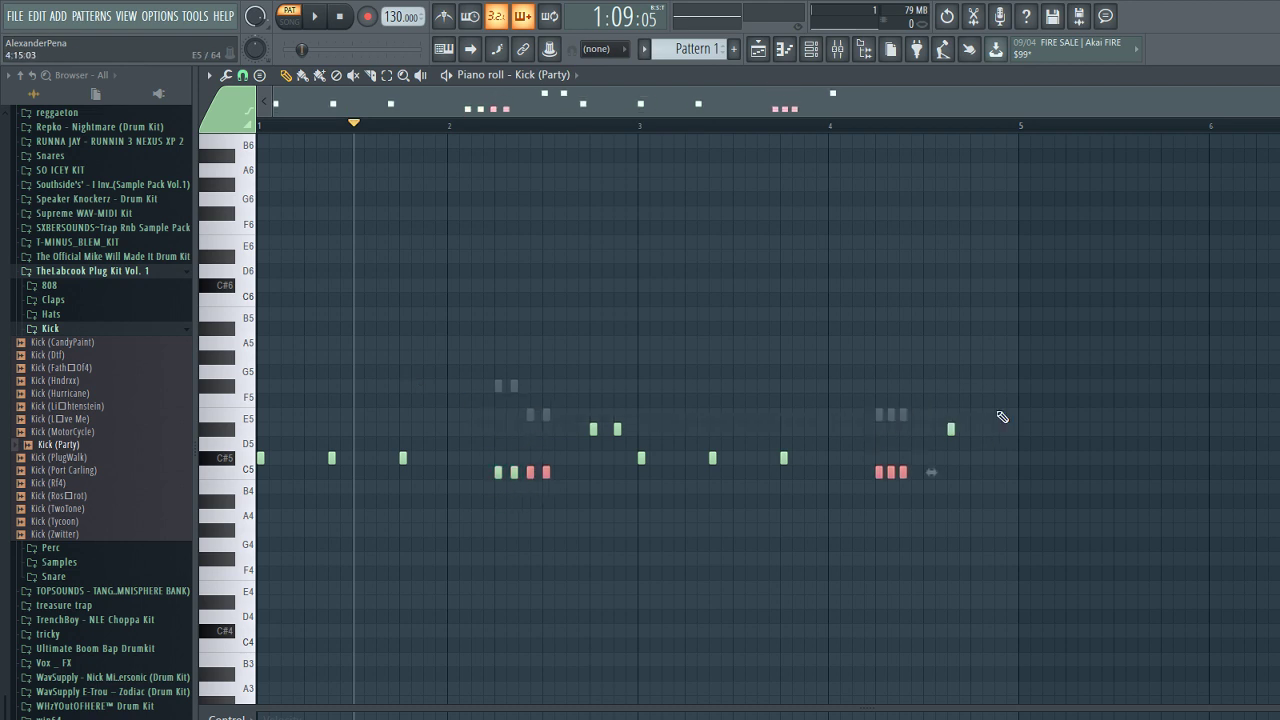
- Move the D#5 and C#5 kick notes onto C5 and play the pattern
{"action": "left_click_drag", "start_coordinate": [1094, 454], "coordinate": [389, 400]}
{"action": "key", "text": "Down"}
{"action": "key", "text": "Down"}
{"action": "key", "text": "Down"}
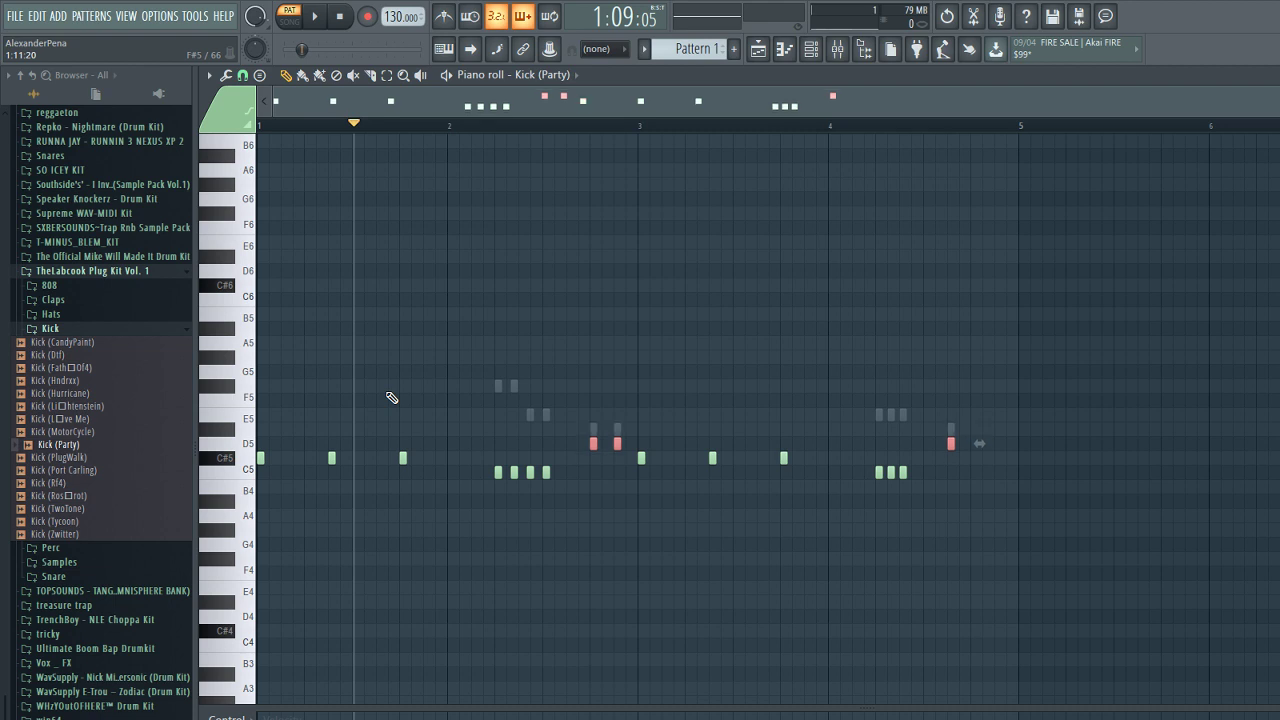
{"action": "left_click_drag", "start_coordinate": [812, 462], "coordinate": [222, 440]}
{"action": "key", "text": "Down"}
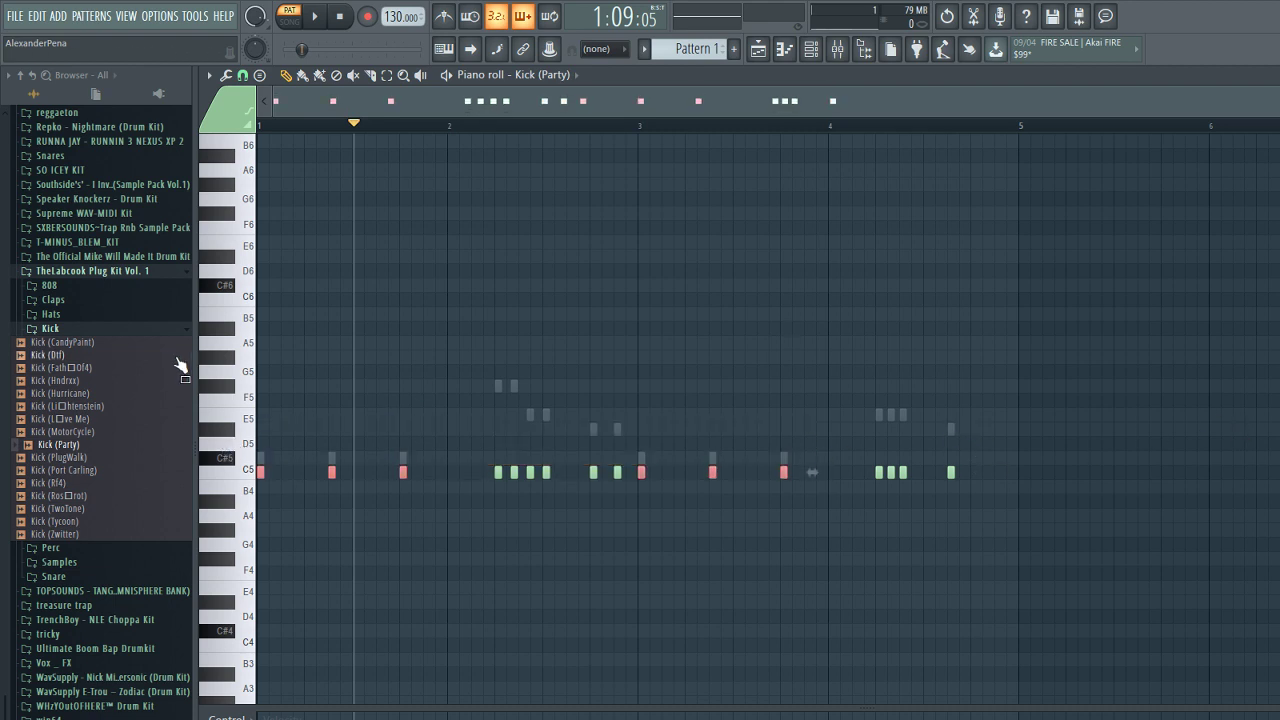
{"action": "left_click", "coordinate": [342, 22]}
{"action": "key", "text": "space"}
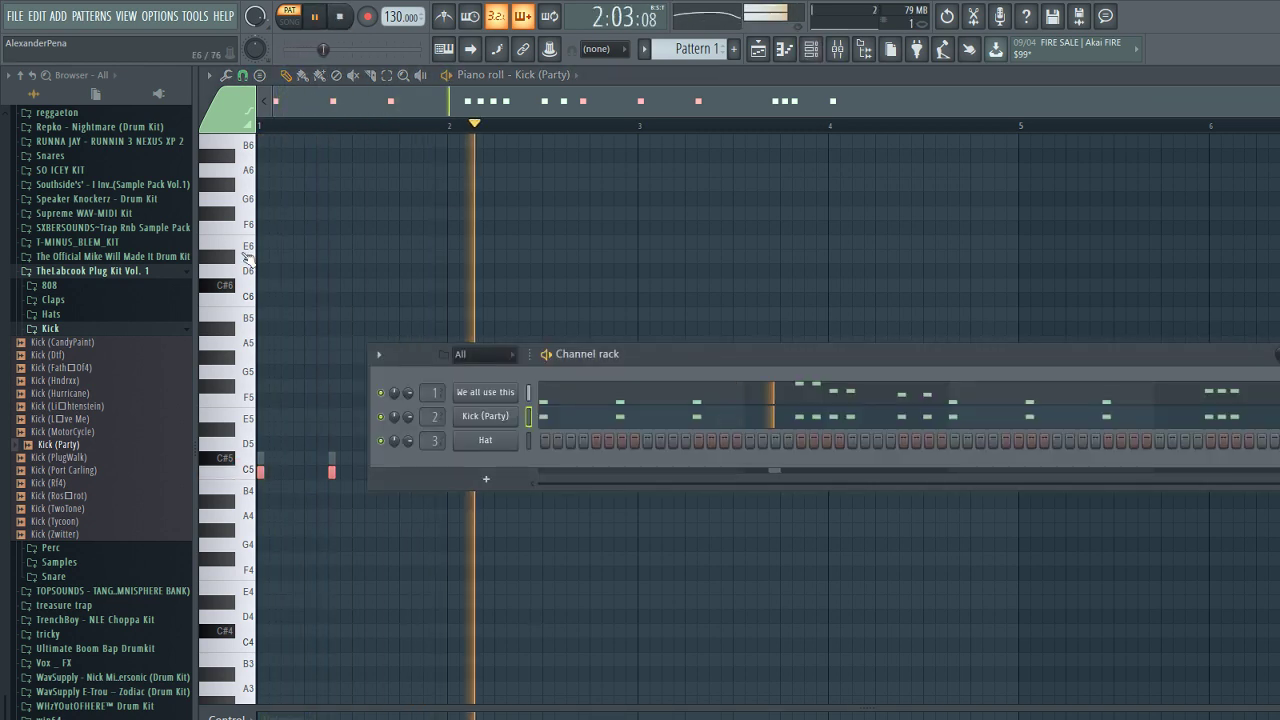
- Replace the Hat channel's sample with Hi Hat - remember Me from the Normalized folder and fill every second step
{"action": "left_click", "coordinate": [73, 273]}
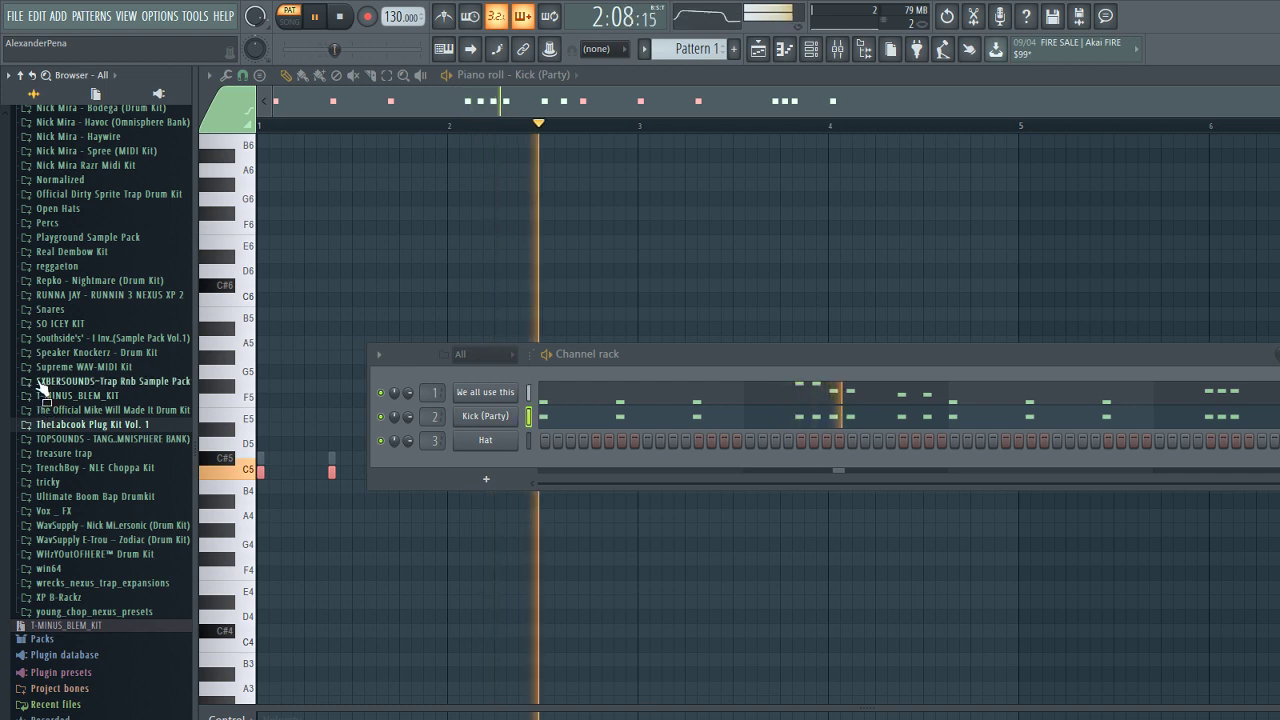
{"action": "scroll", "coordinate": [72, 420], "scroll_direction": "up", "scroll_amount": 5}
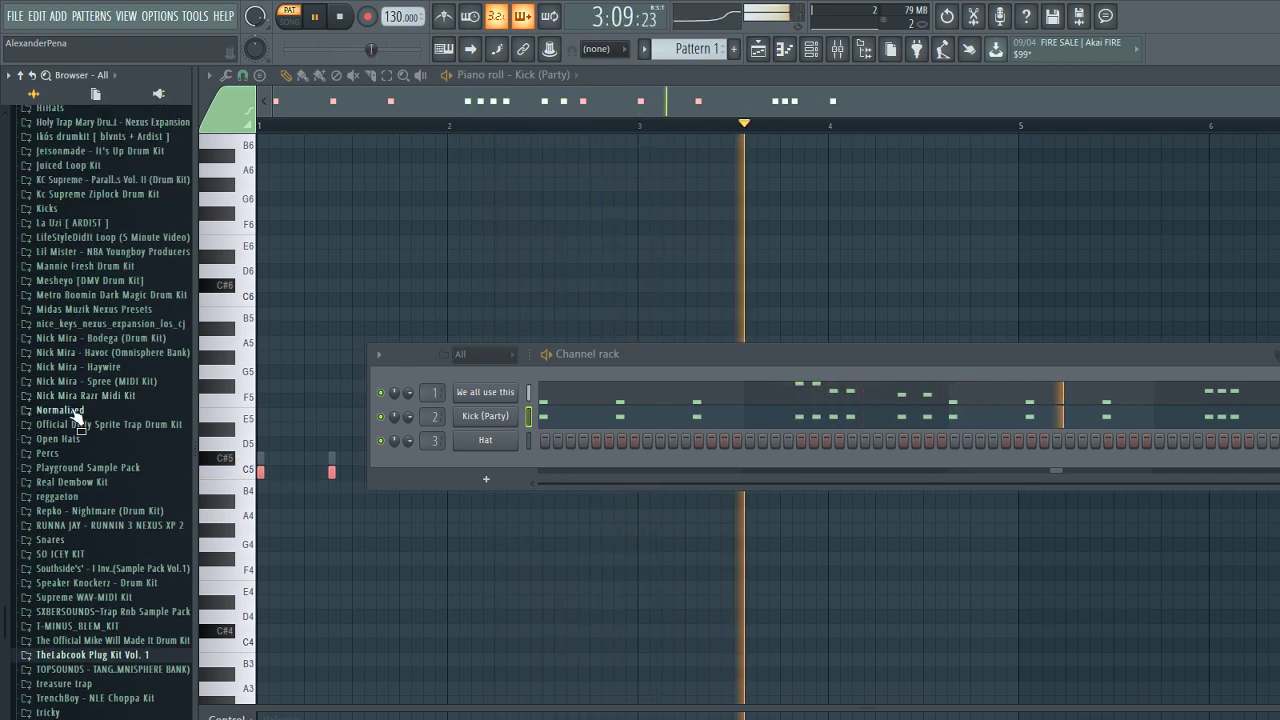
{"action": "left_click", "coordinate": [72, 409]}
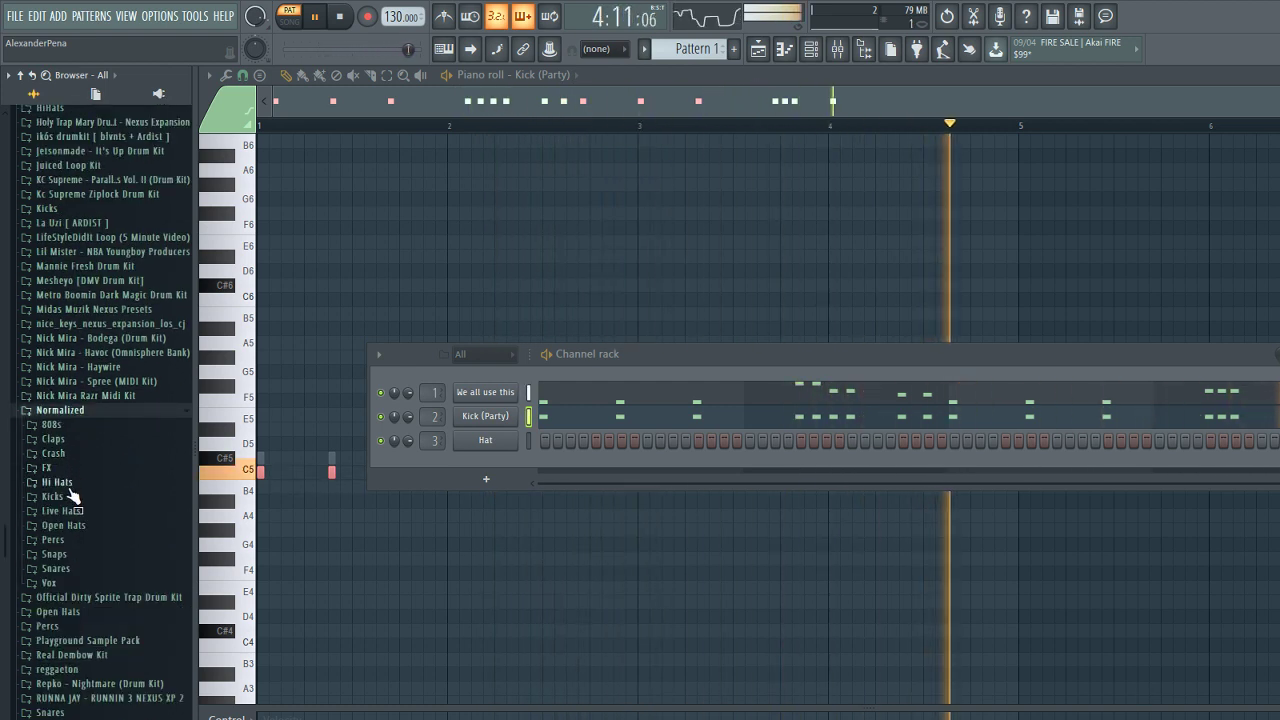
{"action": "left_click", "coordinate": [71, 482]}
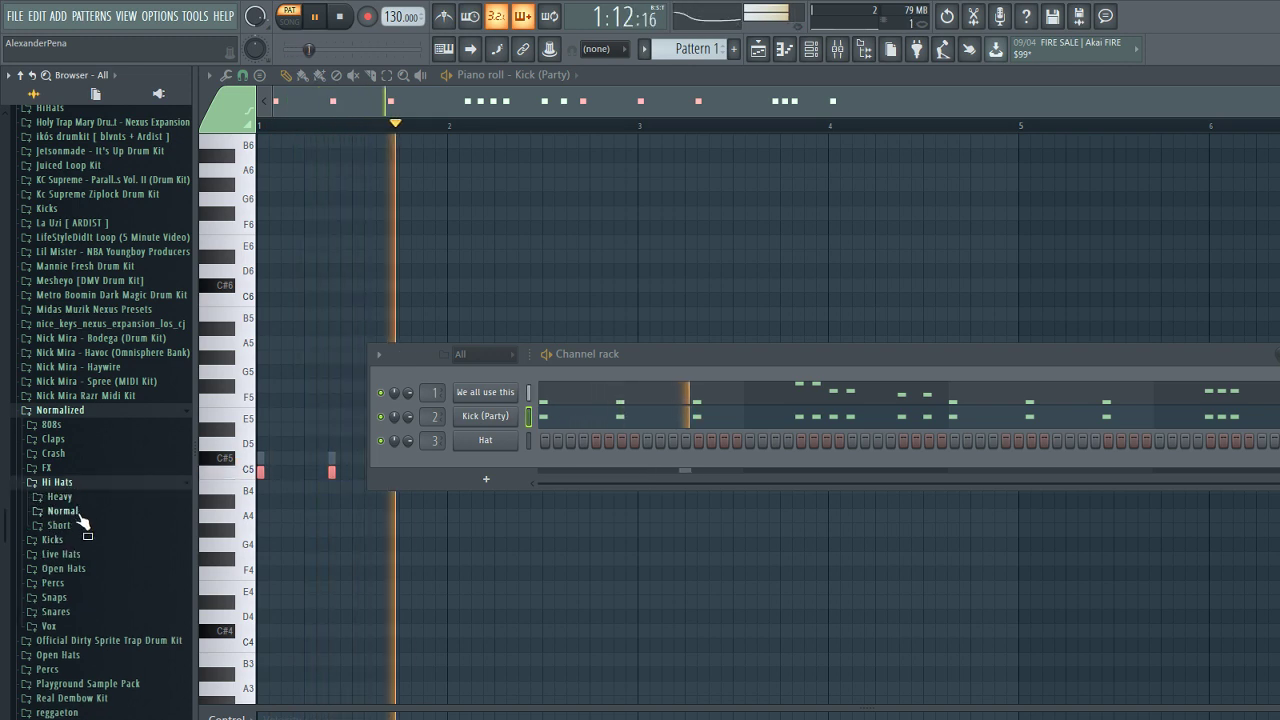
{"action": "left_click", "coordinate": [62, 511]}
{"action": "left_click_drag", "start_coordinate": [76, 518], "coordinate": [480, 443]}
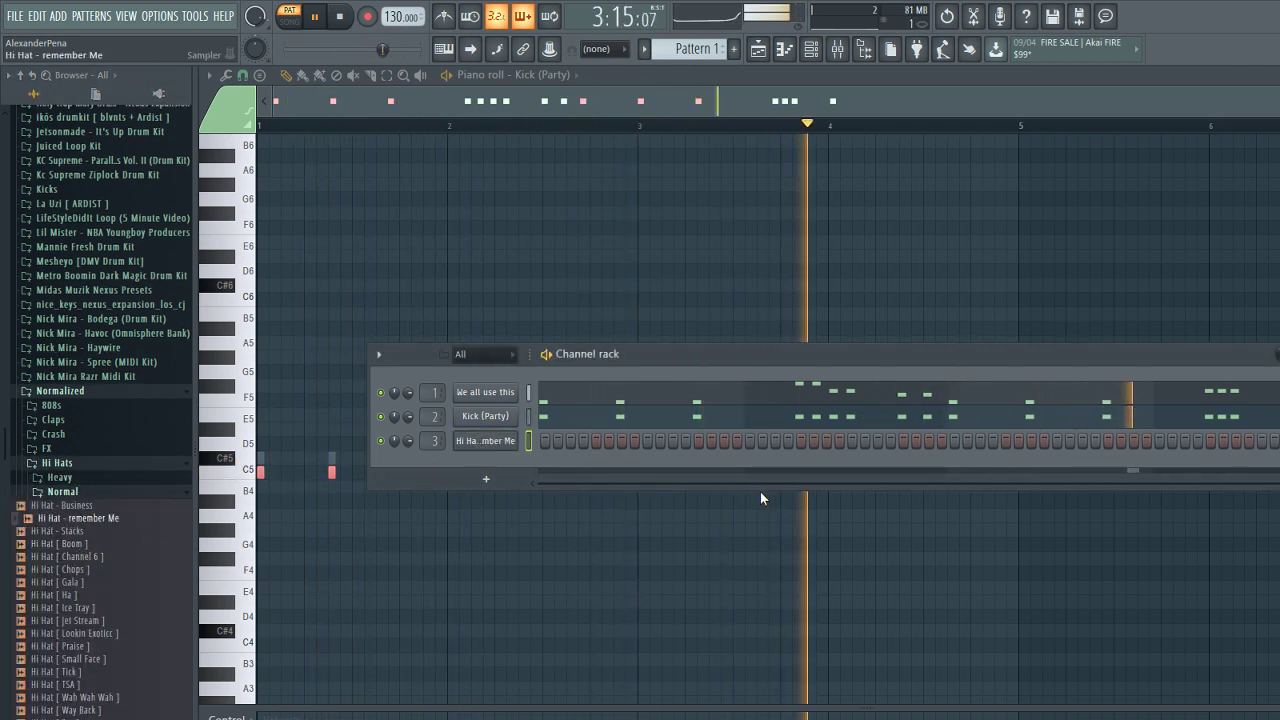
{"action": "left_click", "coordinate": [75, 463]}
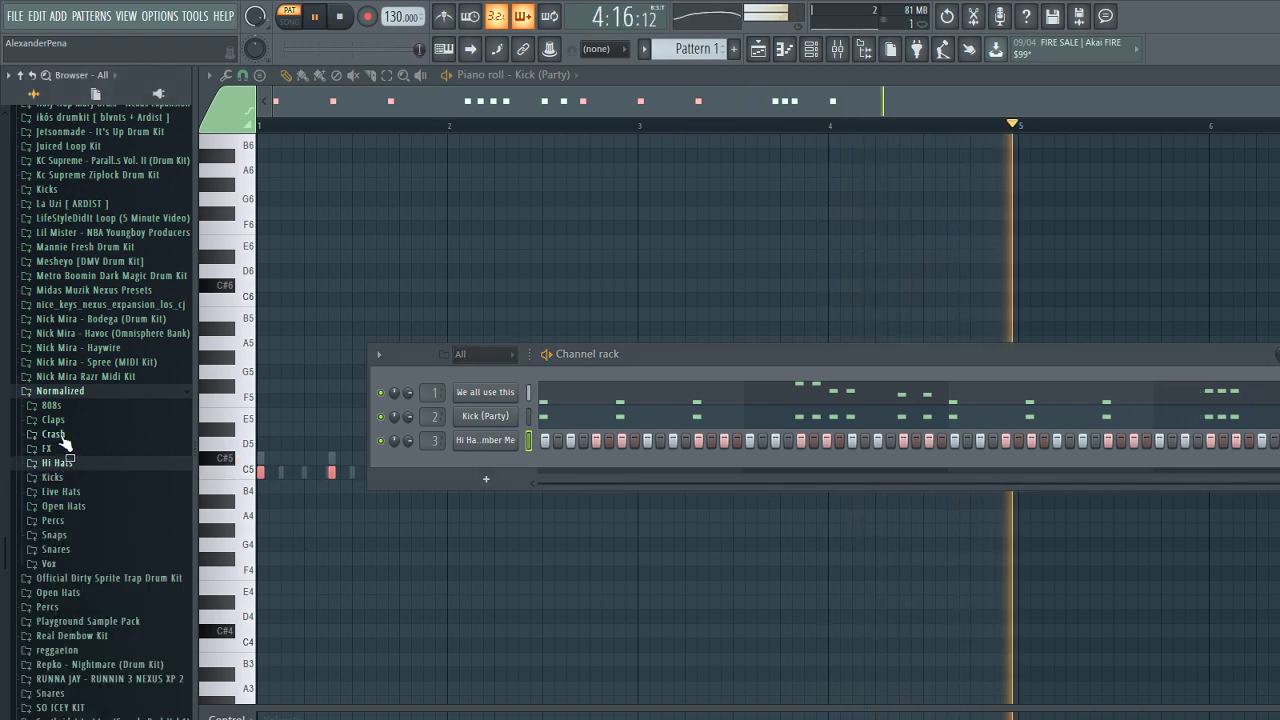
- Add Clap [ Check ] from the Normalized kit's Normal claps as a new channel and close its sampler window
{"action": "left_click", "coordinate": [72, 421]}
{"action": "left_click", "coordinate": [80, 449]}
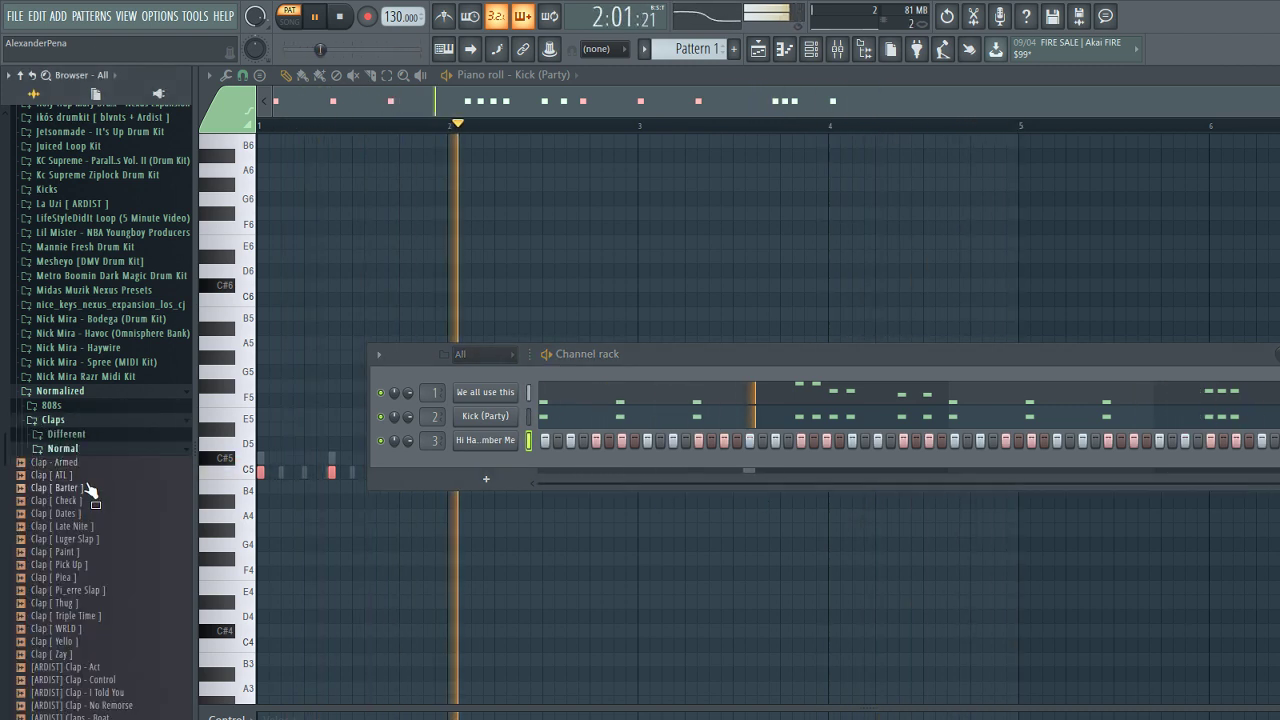
{"action": "left_click", "coordinate": [78, 501]}
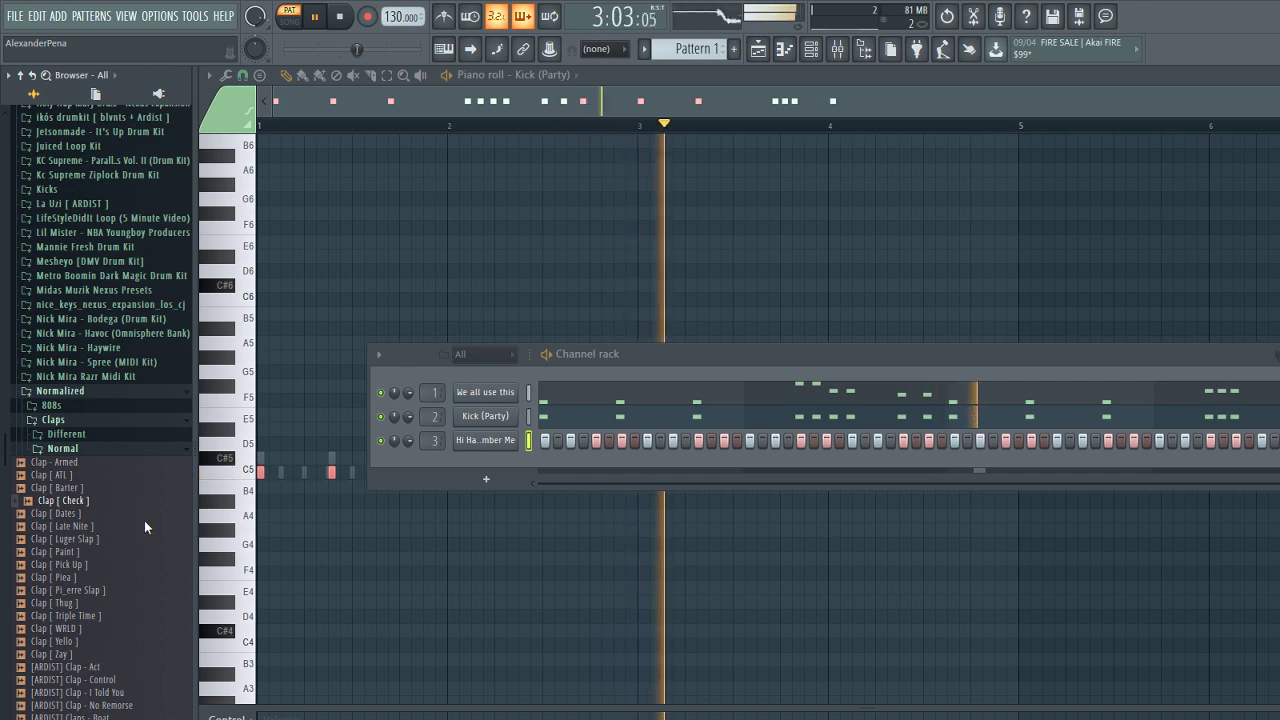
{"action": "left_click_drag", "start_coordinate": [145, 520], "coordinate": [496, 470]}
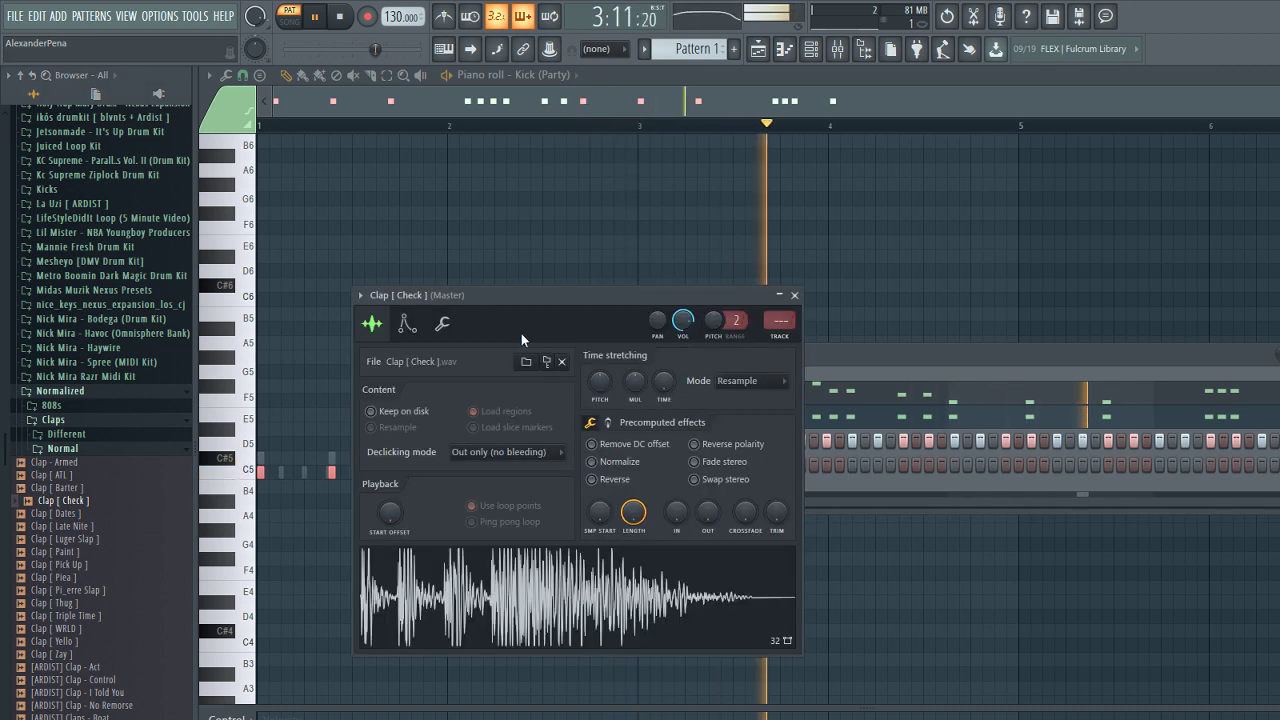
{"action": "left_click", "coordinate": [794, 296]}
- Place a Clap [ Check ] hit on step 9 of each of the four bars
{"action": "scroll", "coordinate": [434, 465], "scroll_direction": "up", "scroll_amount": 4}
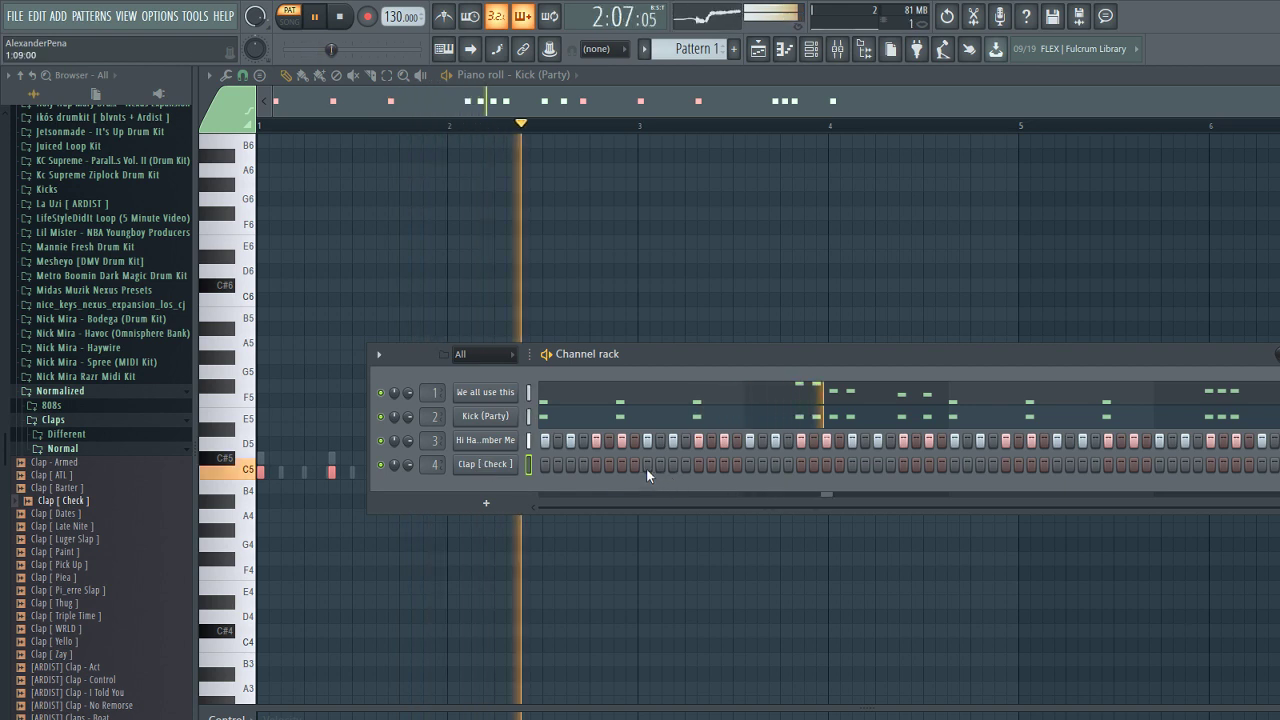
{"action": "left_click", "coordinate": [852, 465]}
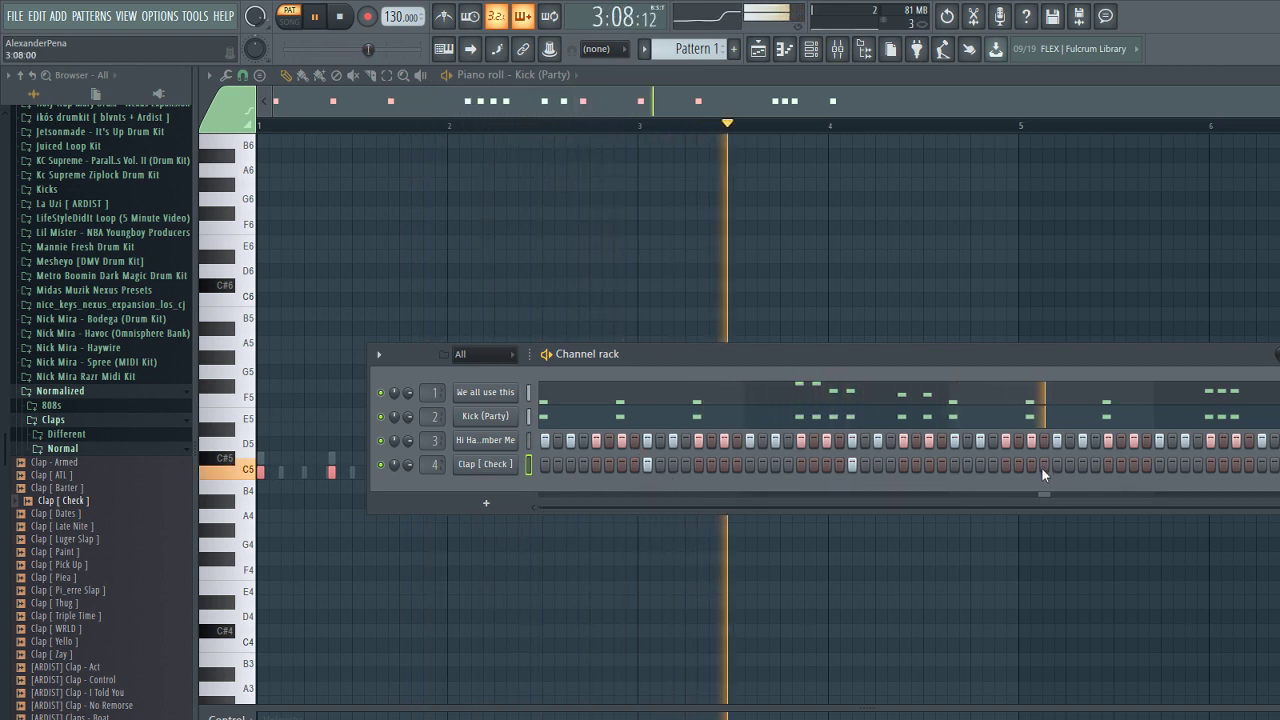
{"action": "left_click", "coordinate": [1260, 465]}
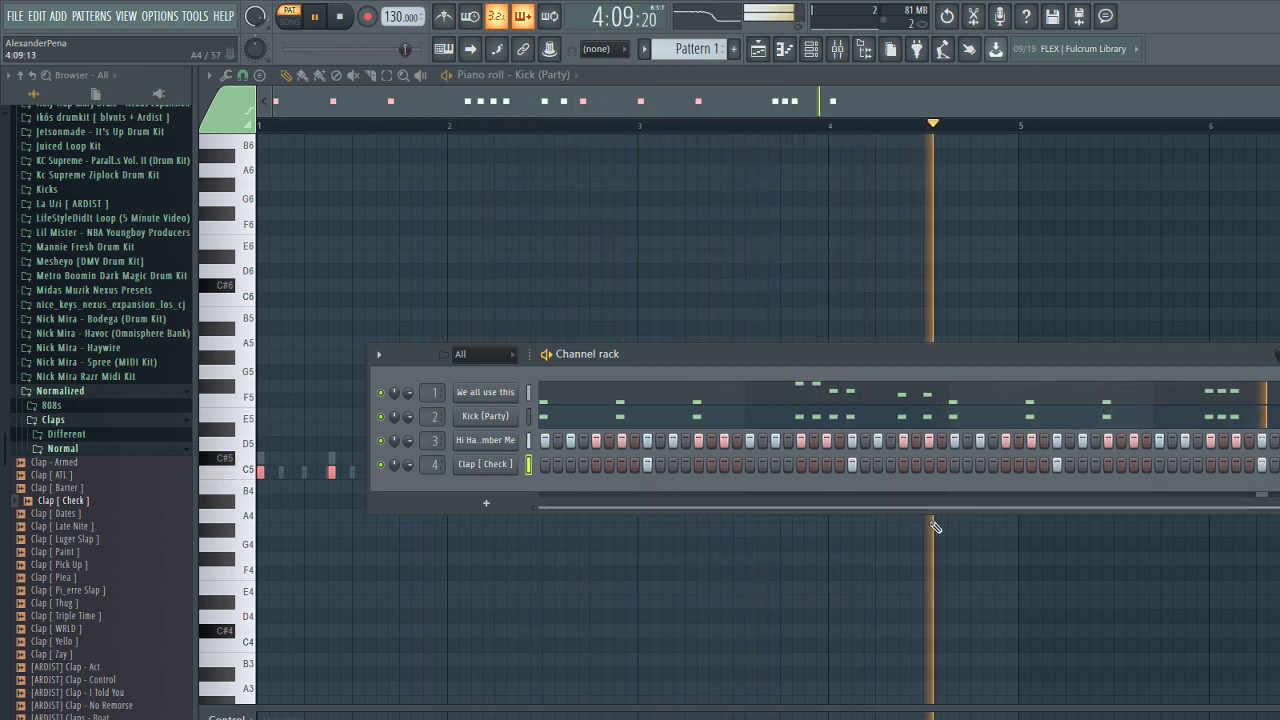
- Collapse the Normalized folder and add a reFX Nexus channel with the Ballad Grand Piano preset
{"action": "left_click", "coordinate": [56, 391]}
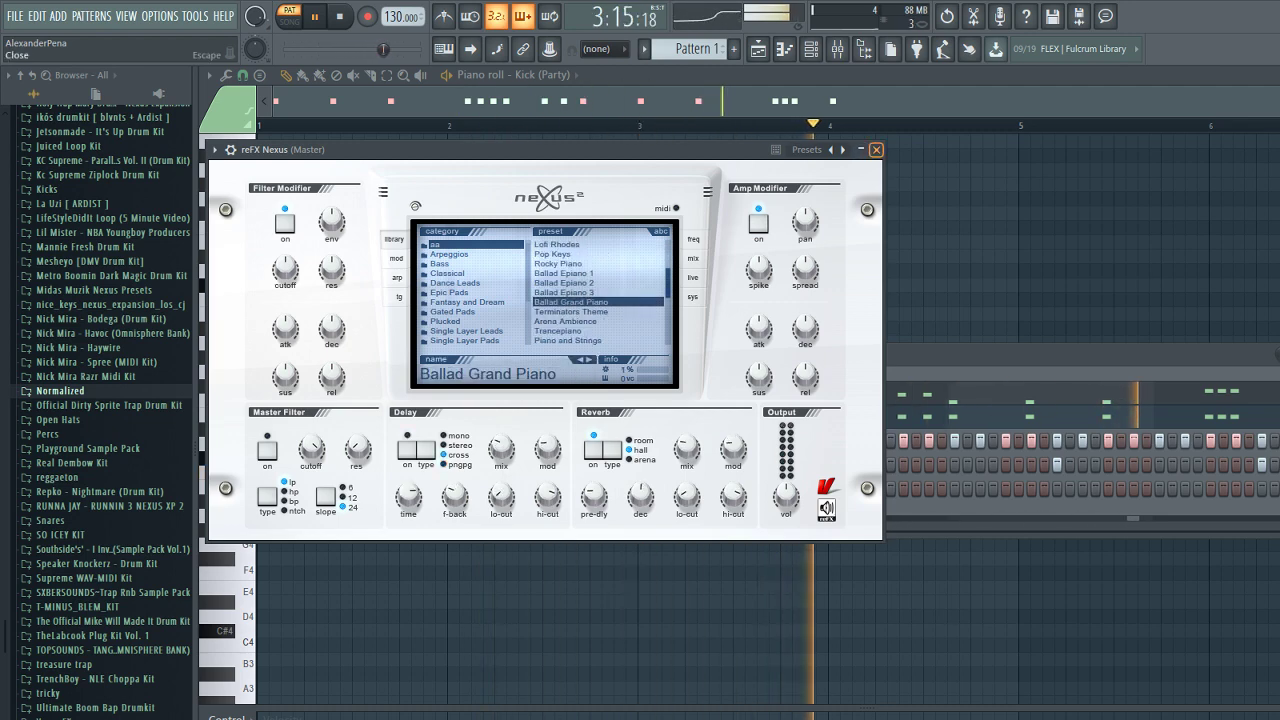
- Route Nexus to mixer insert 5 and shape its Fruity parametric EQ 2, cutting the lows and setting the band 7 high shelf to -5.5 dB at 8510 Hz
{"action": "left_click", "coordinate": [876, 149]}
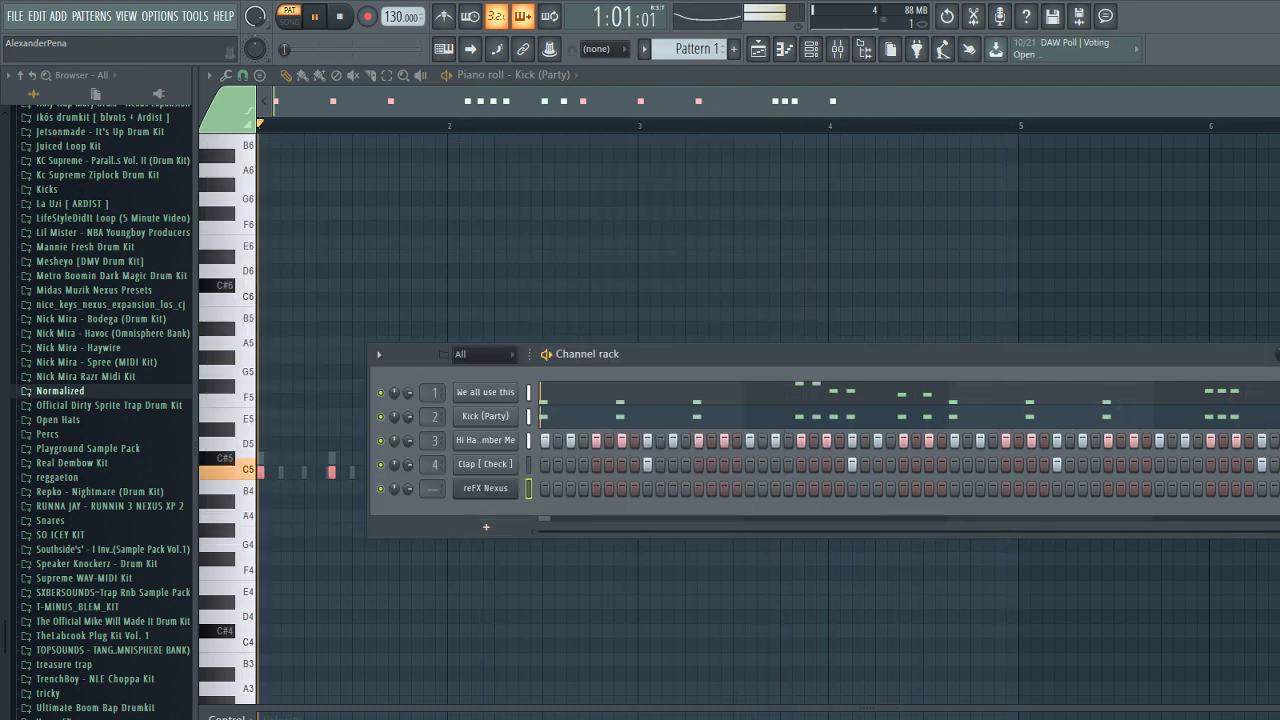
{"action": "key", "text": "F9"}
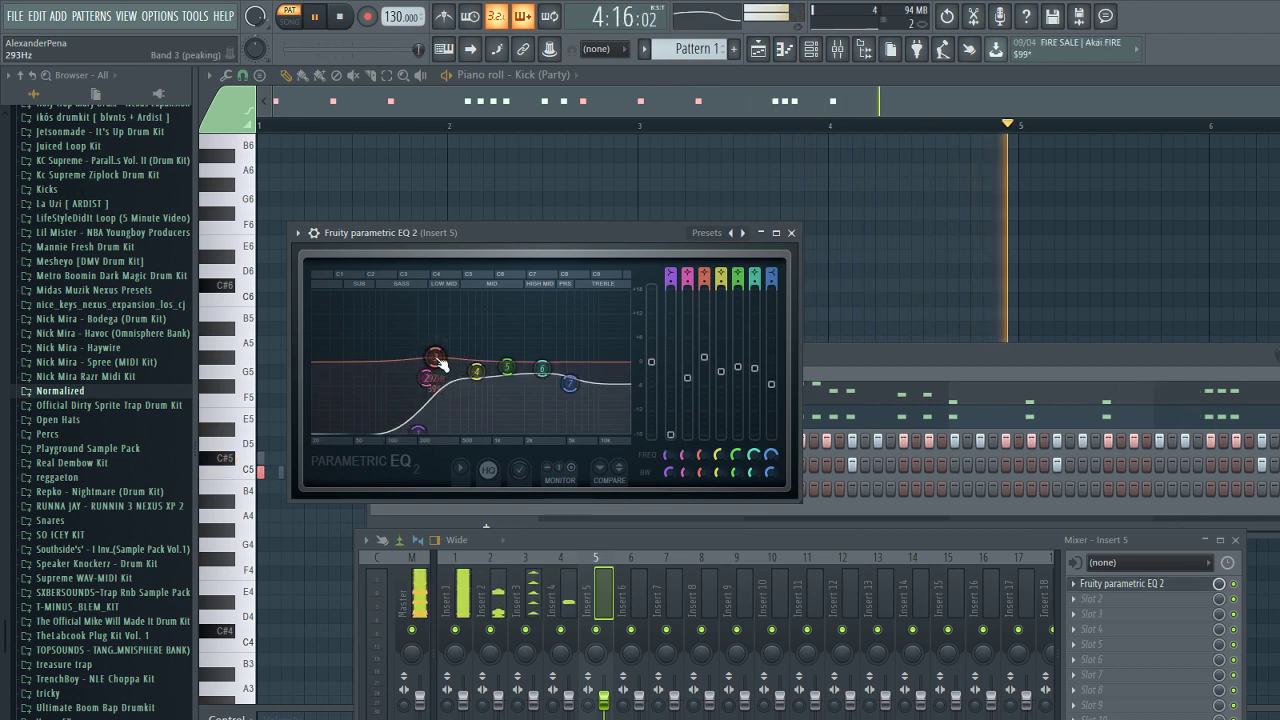
{"action": "left_click_drag", "start_coordinate": [476, 371], "coordinate": [476, 360]}
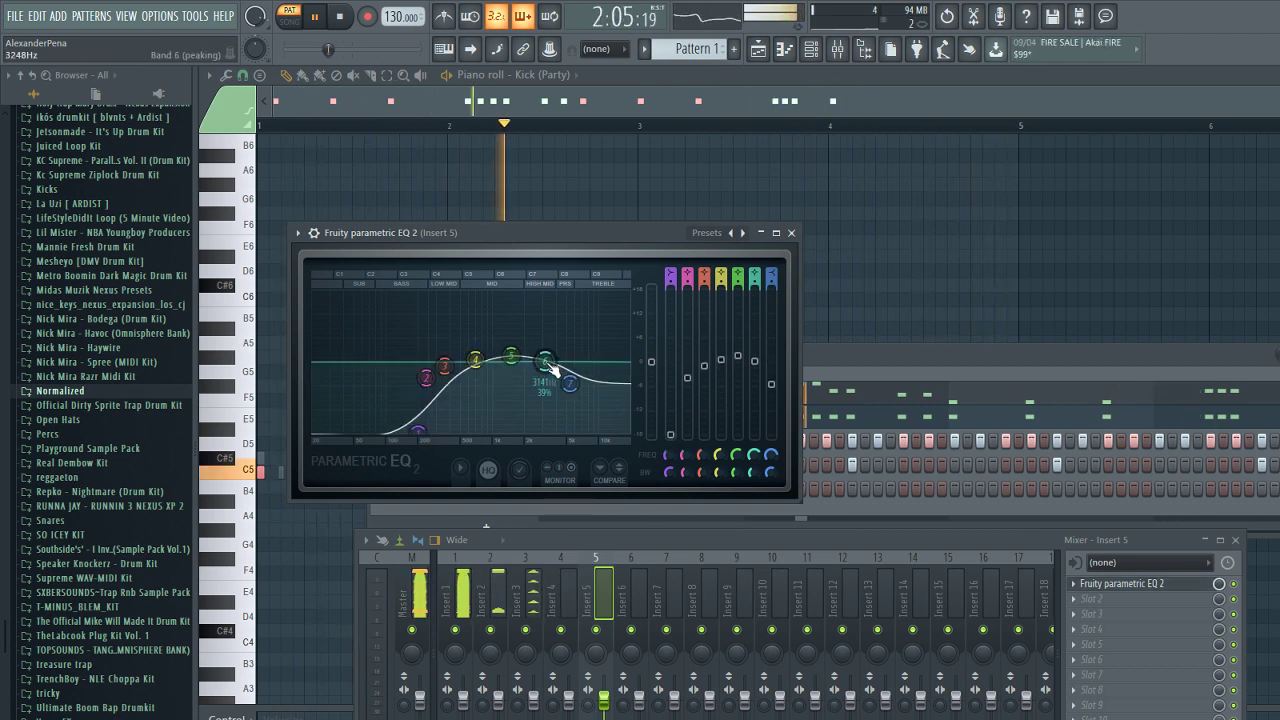
{"action": "left_click_drag", "start_coordinate": [587, 383], "coordinate": [591, 385]}
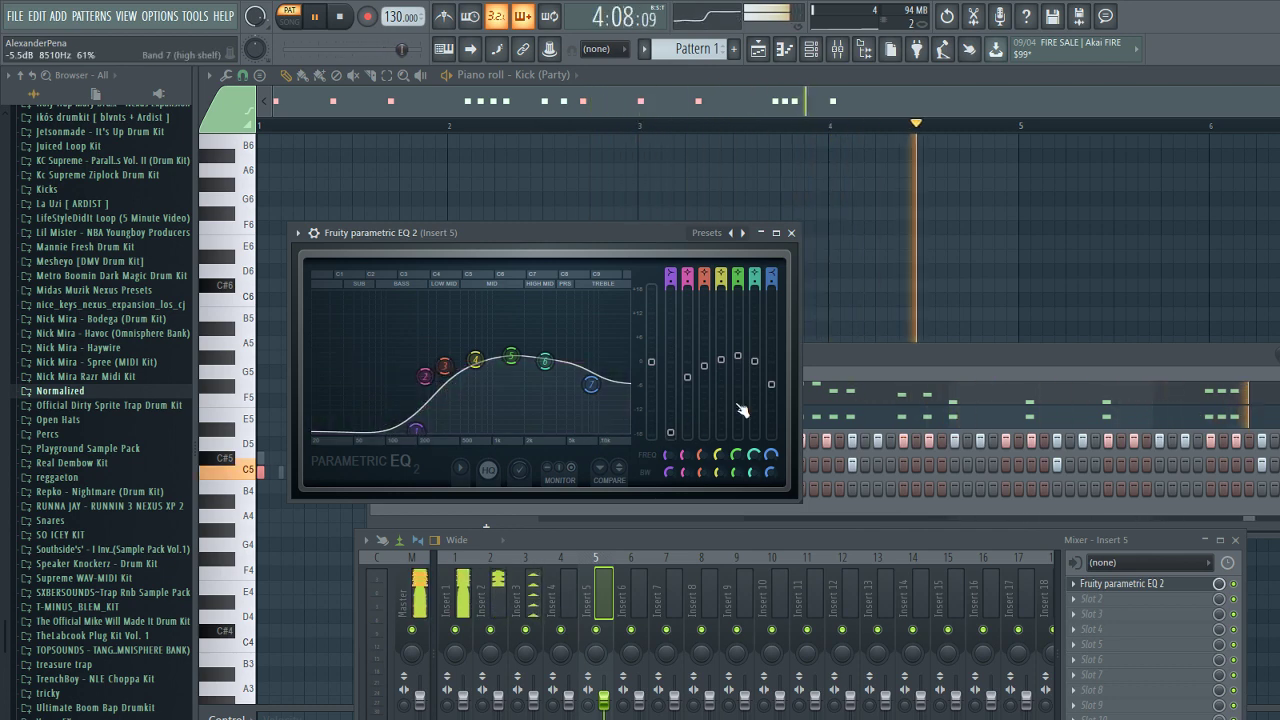
- Draw a 0:07:16 long C#5 note at the start of bar 1 in the reFX Nexus piano roll and play it back through insert 5
{"action": "left_click", "coordinate": [606, 437]}
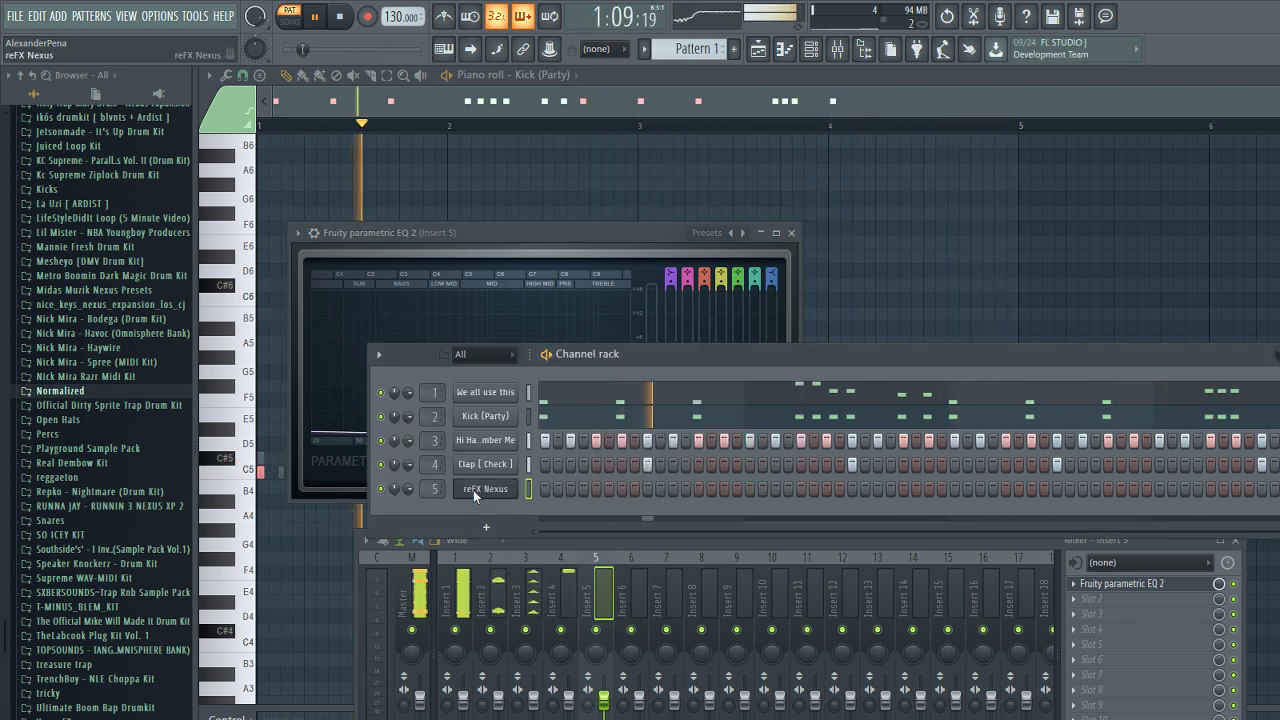
{"action": "left_click", "coordinate": [544, 481]}
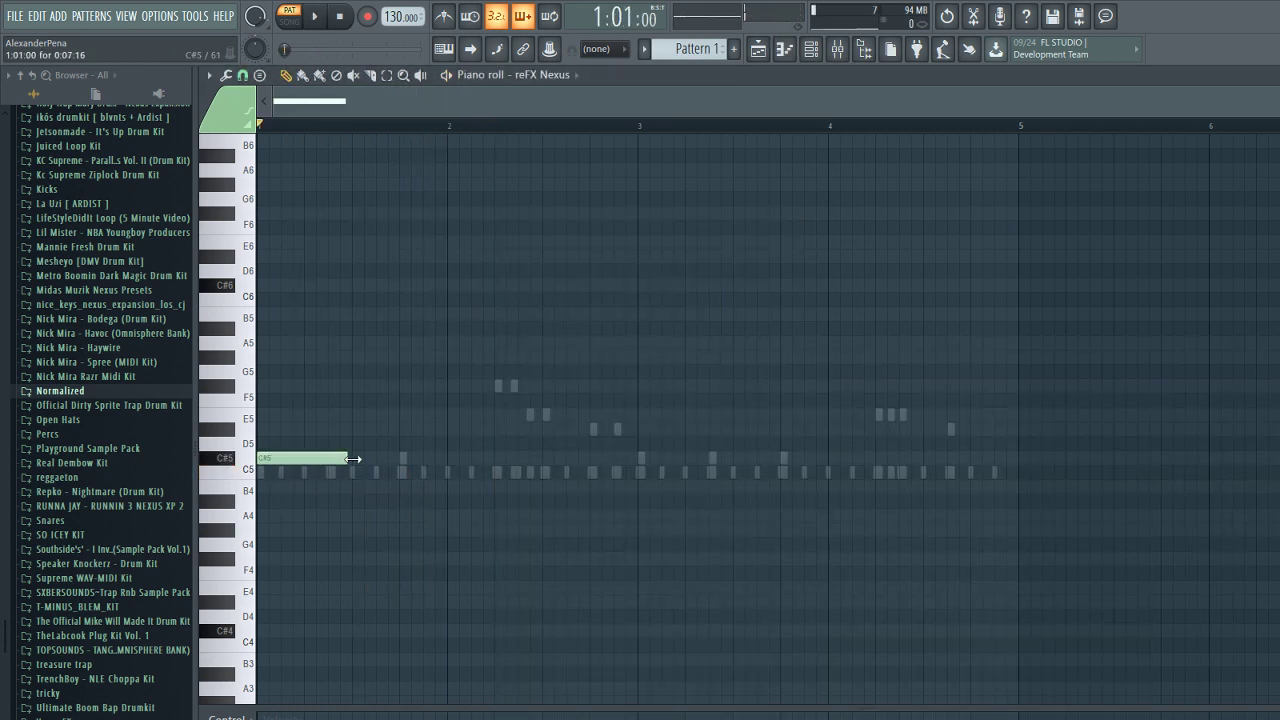
{"action": "key", "text": "F9"}
{"action": "key", "text": "space"}
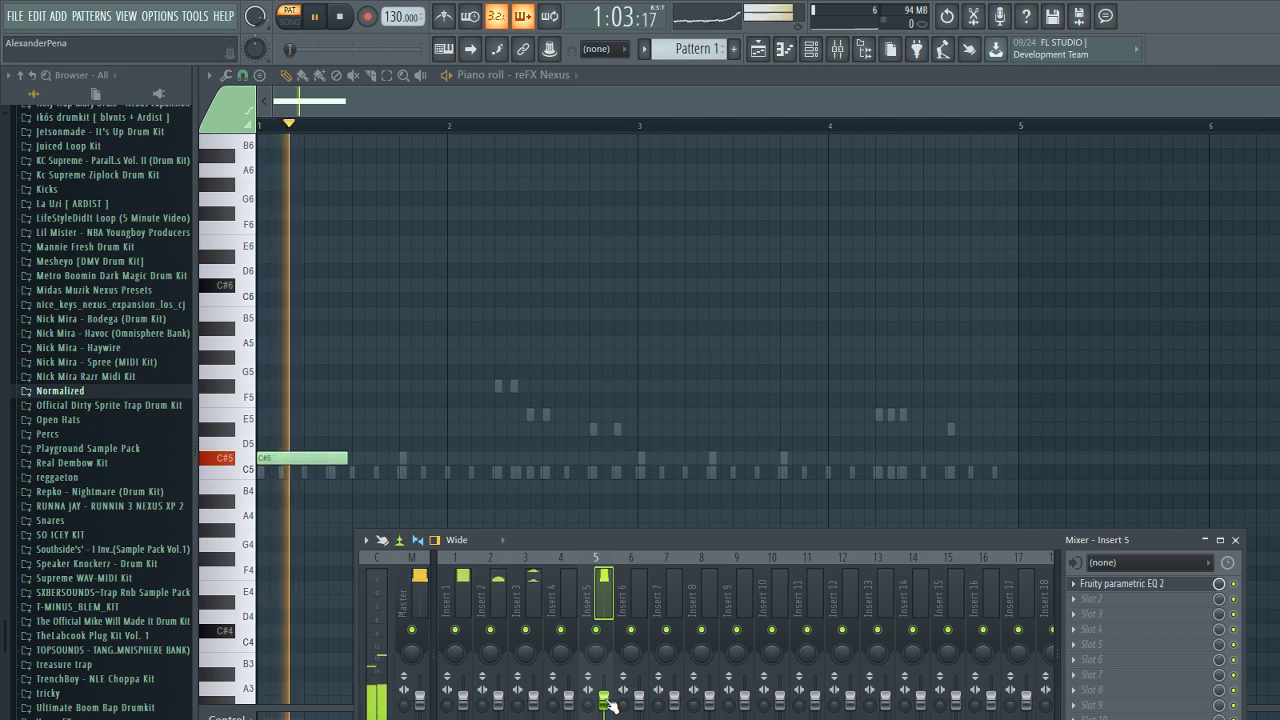
{"action": "key", "text": "F9"}
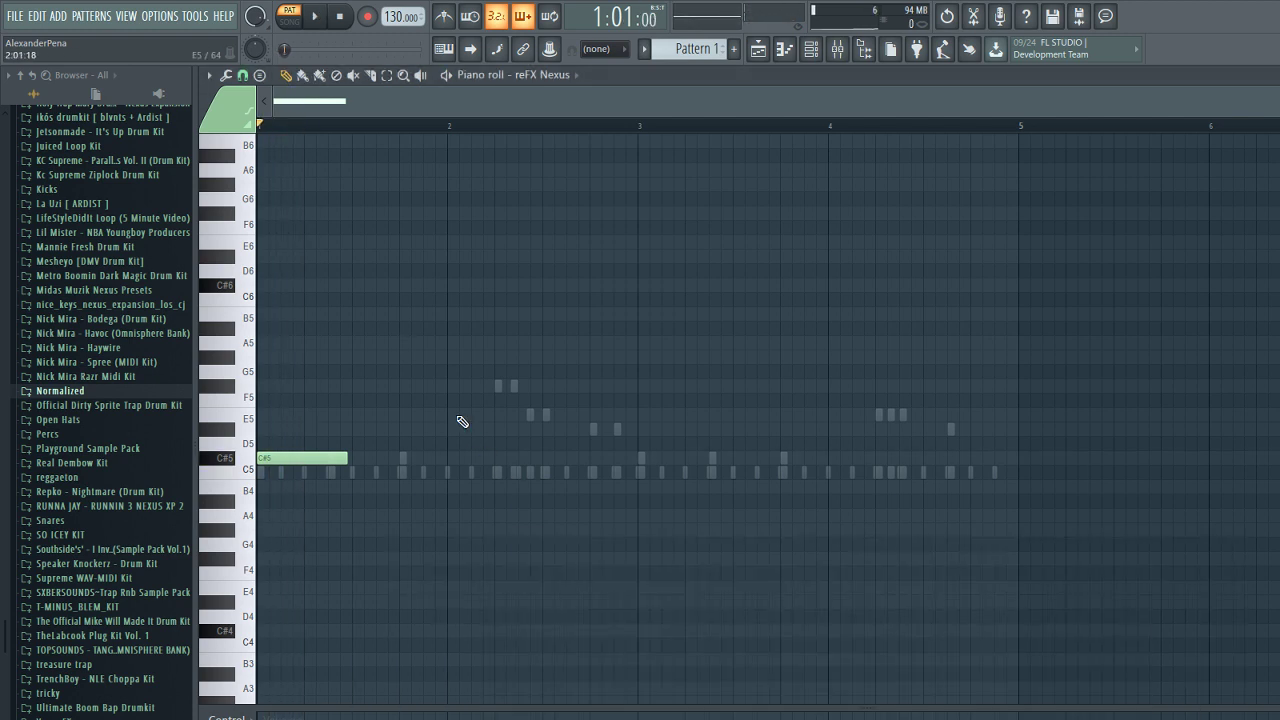
- Lower the opening Nexus note two octaves to C#3 and lengthen it to eight steps
{"action": "scroll", "coordinate": [308, 388], "scroll_direction": "up", "scroll_amount": 4}
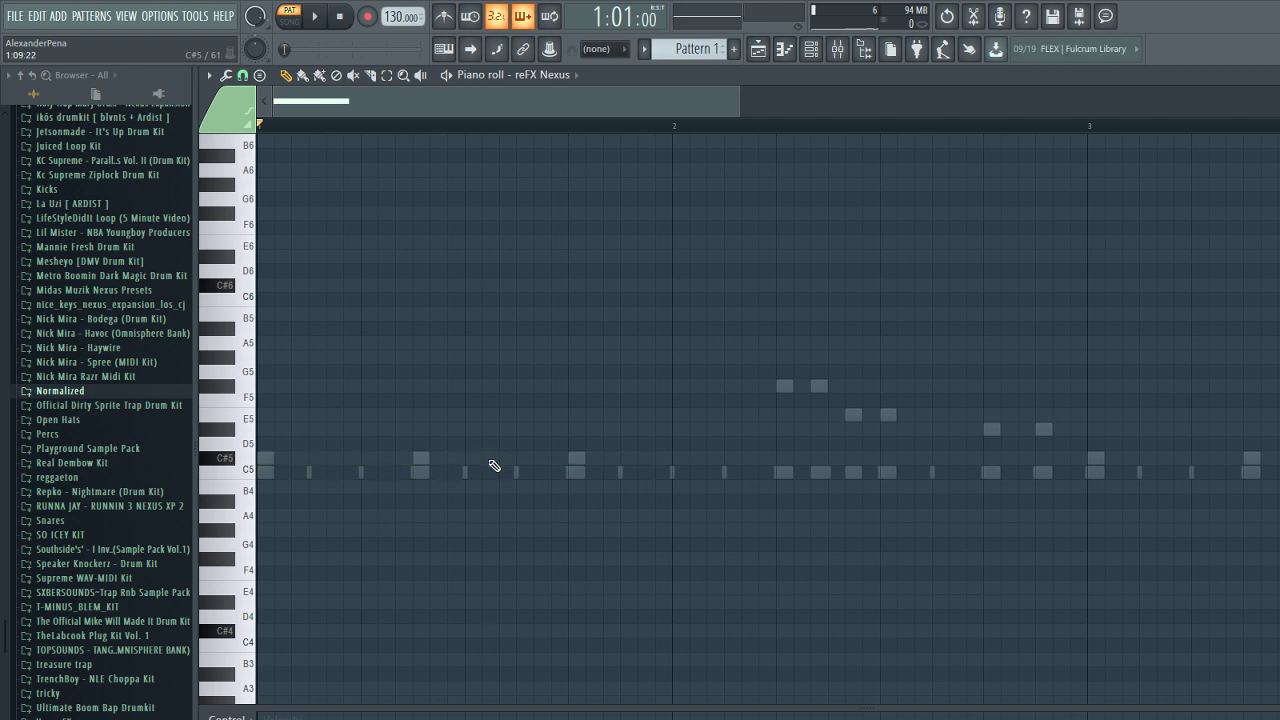
{"action": "key", "text": "space"}
{"action": "scroll", "coordinate": [510, 500], "scroll_direction": "down", "scroll_amount": 5}
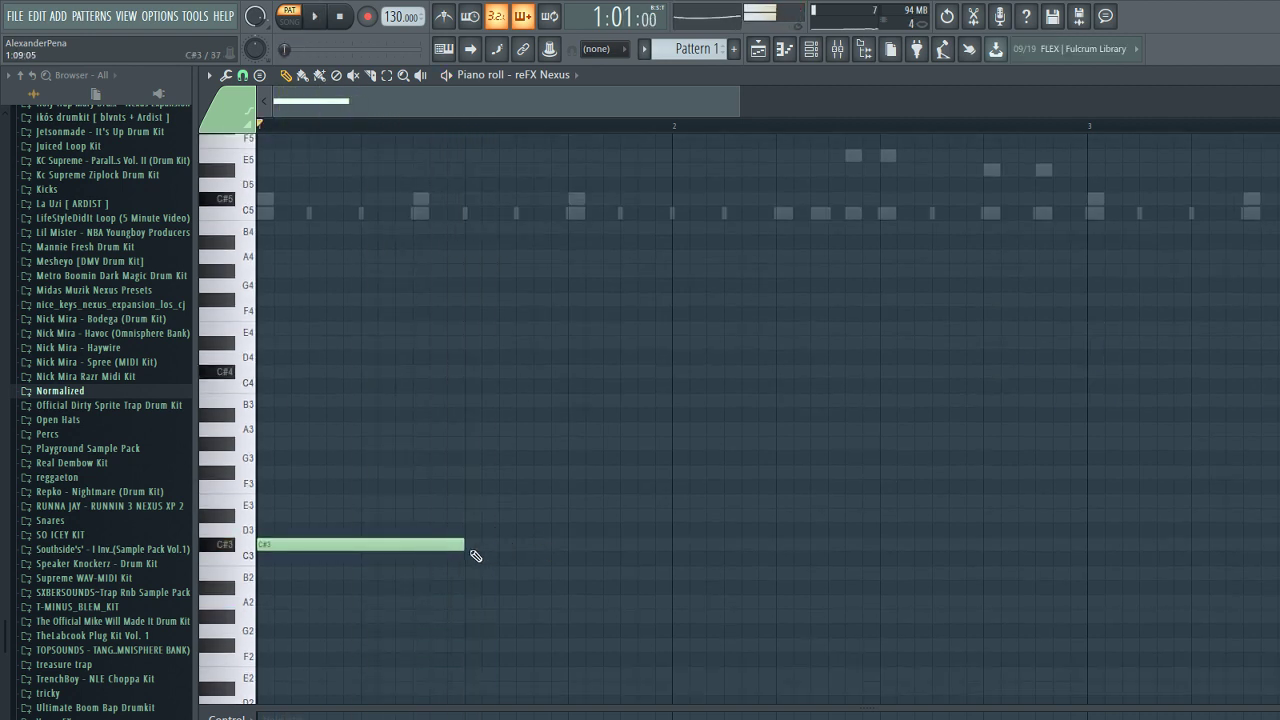
- Add an E3 note on step 13 of bar 1 as the second Nexus note, dropping the trial D#3 at bar 2
{"action": "left_click", "coordinate": [674, 516]}
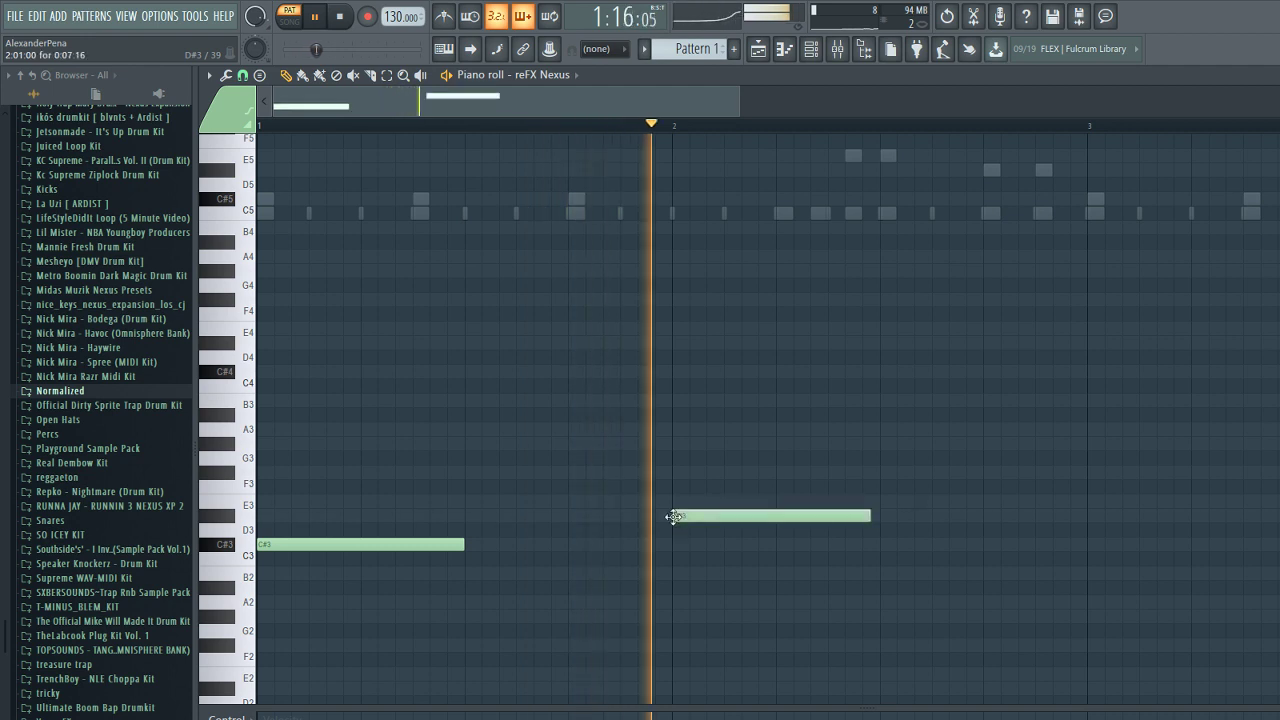
{"action": "right_click", "coordinate": [765, 521]}
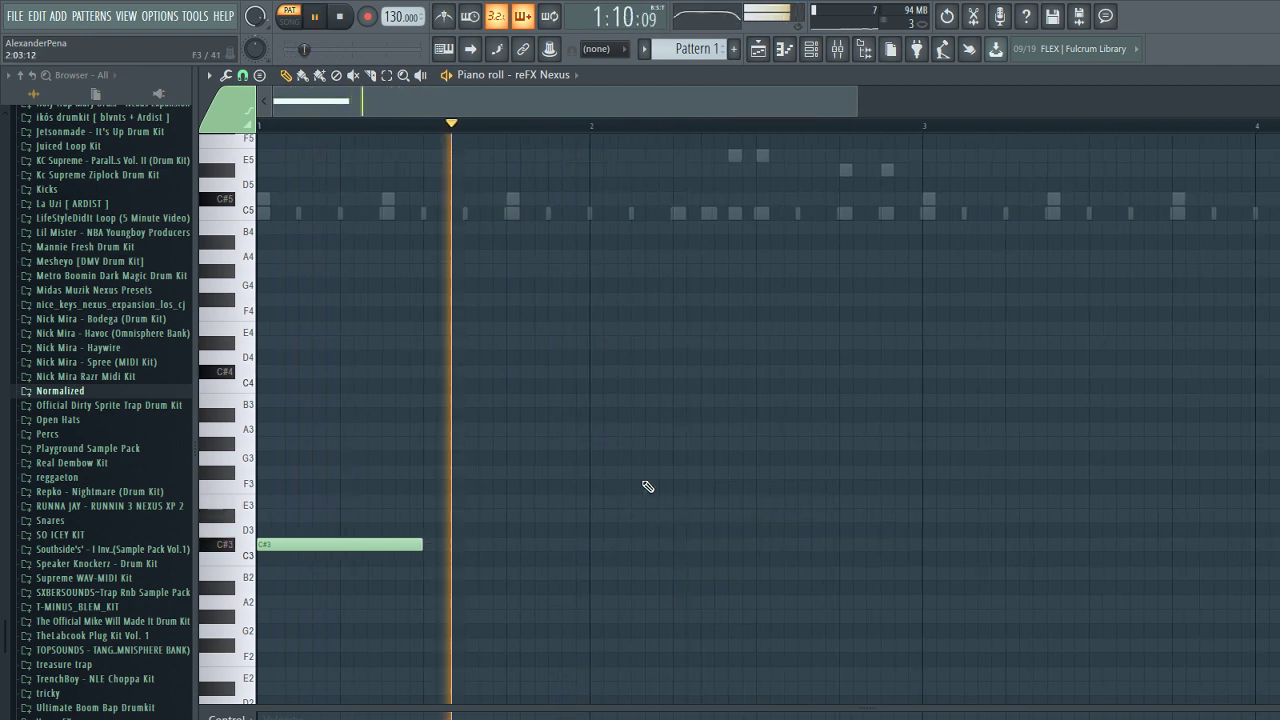
{"action": "key", "text": "space"}
{"action": "scroll", "coordinate": [739, 212], "scroll_direction": "up", "scroll_amount": 3}
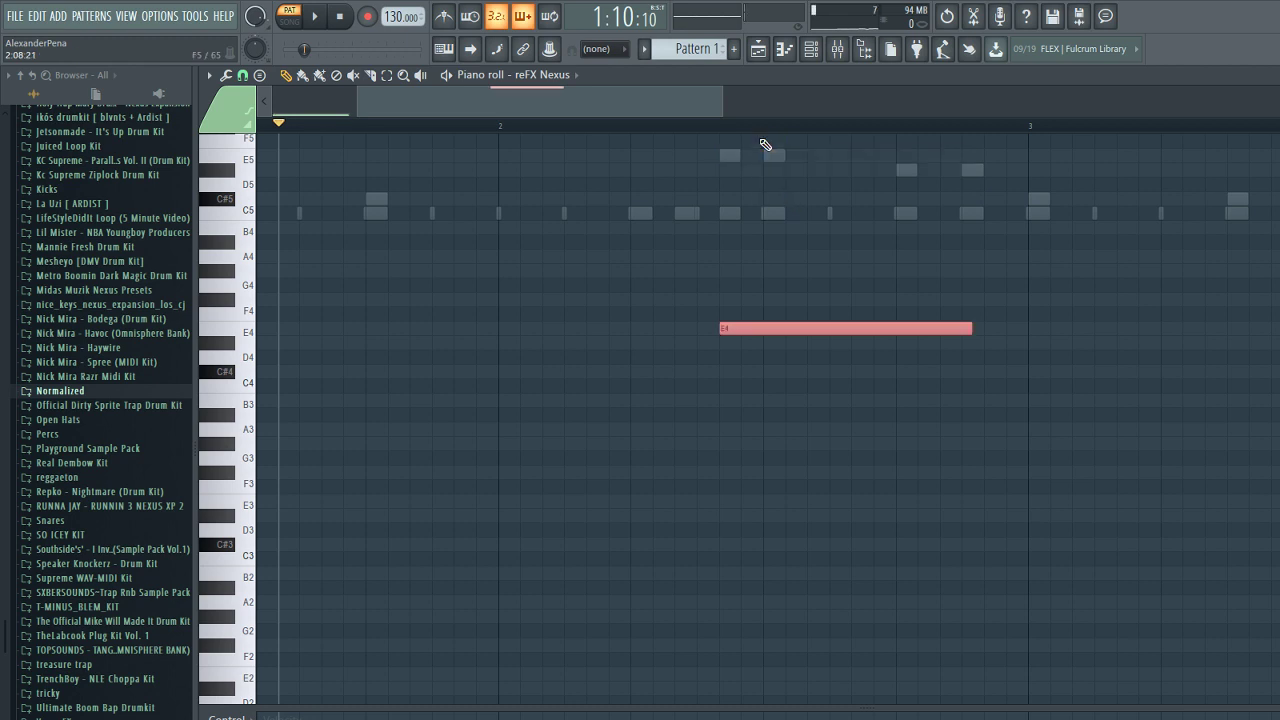
{"action": "scroll", "coordinate": [743, 226], "scroll_direction": "down", "scroll_amount": 3}
{"action": "scroll", "coordinate": [760, 358], "scroll_direction": "down", "scroll_amount": 3}
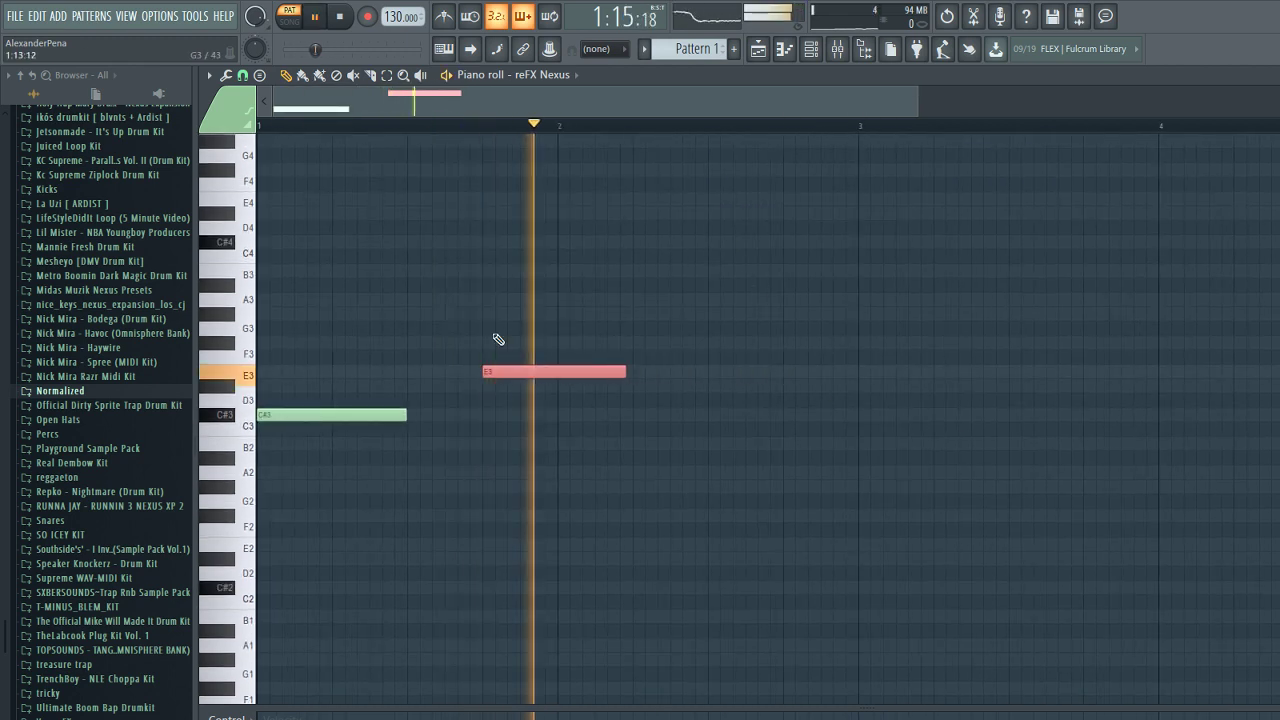
{"action": "key", "text": "space"}
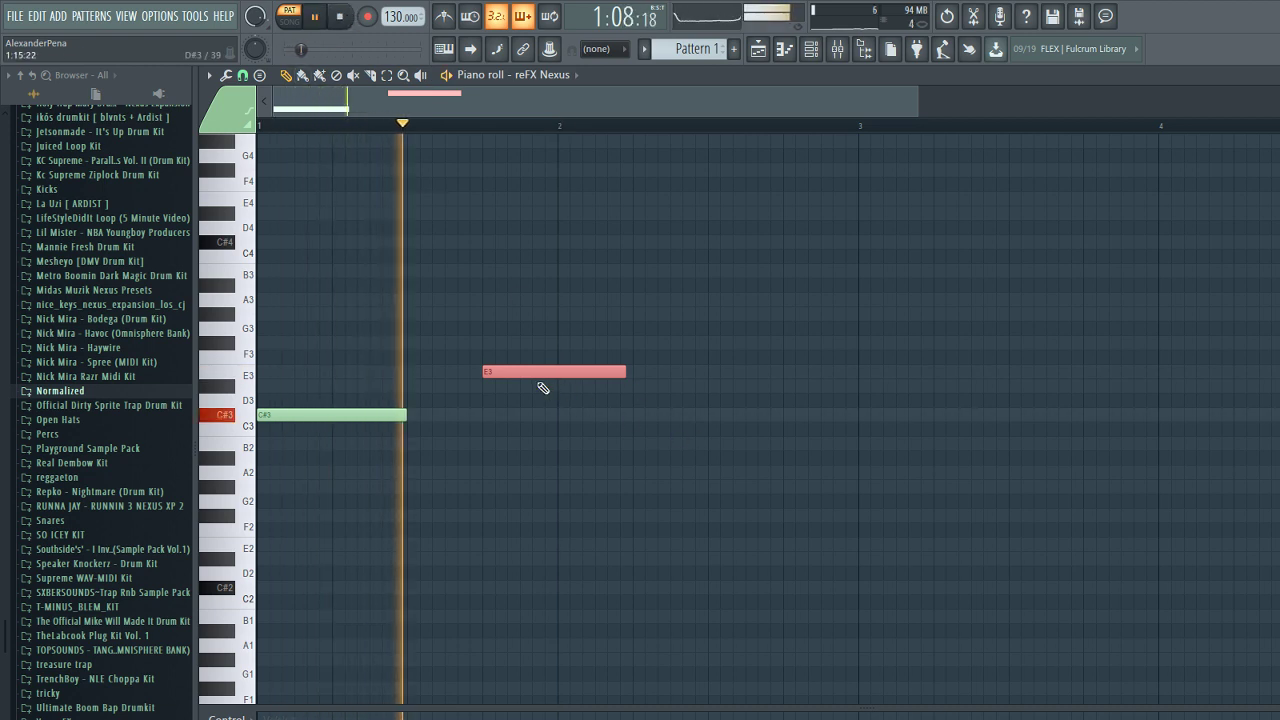
- Add a third Nexus note on step 5 of bar 2, pitched at D#3, and discard the trial B2 note at bar 3
{"action": "left_click", "coordinate": [636, 415]}
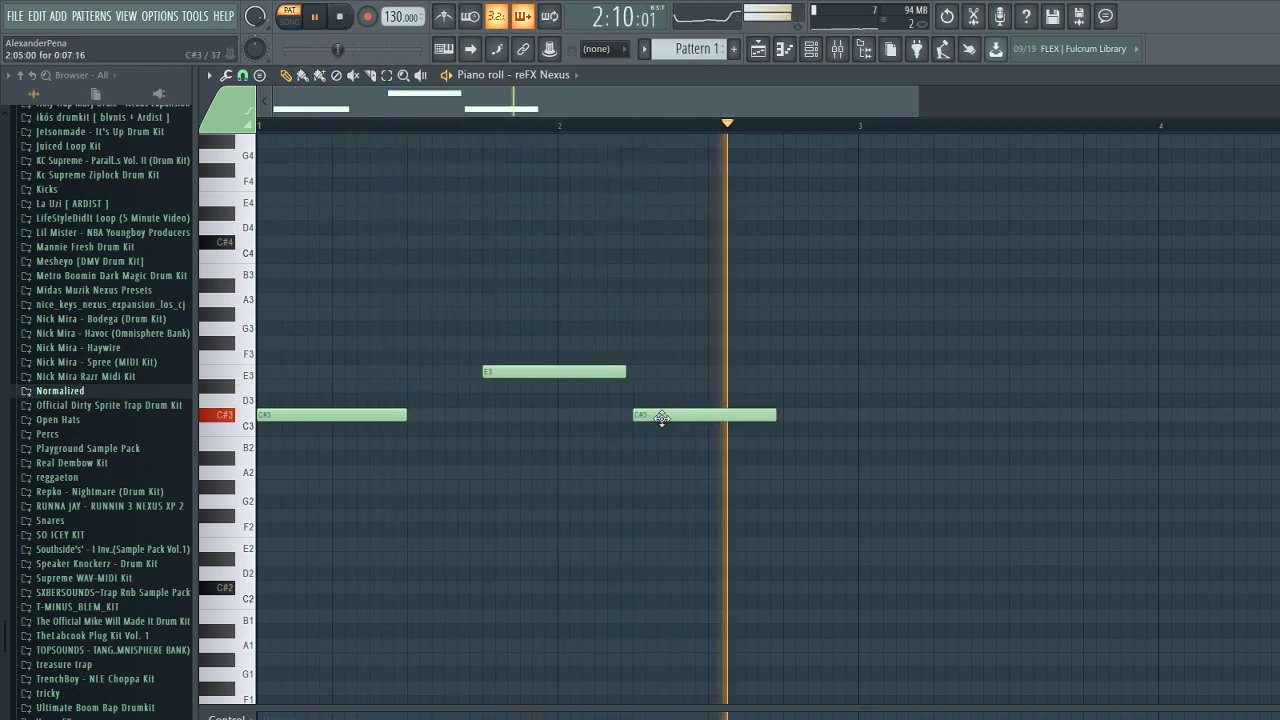
{"action": "left_click", "coordinate": [879, 445]}
{"action": "right_click", "coordinate": [934, 445]}
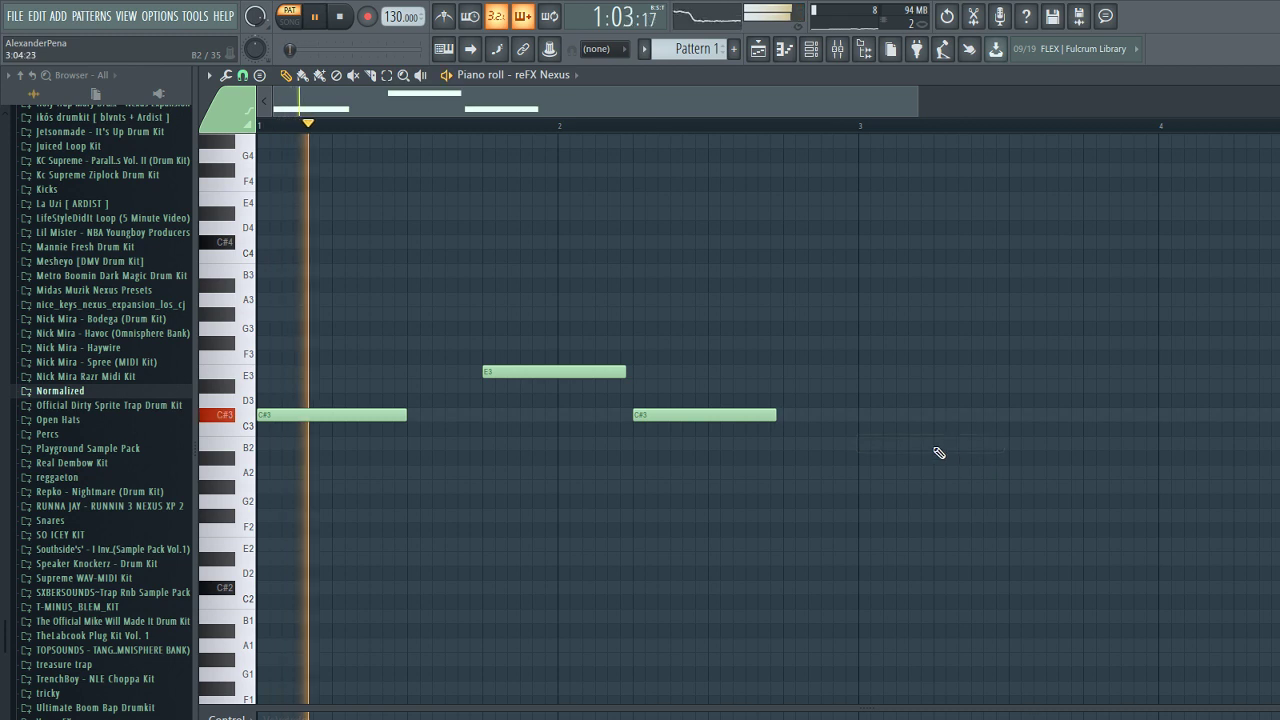
{"action": "scroll", "coordinate": [829, 454], "scroll_direction": "up", "scroll_amount": 4}
{"action": "key", "text": "space"}
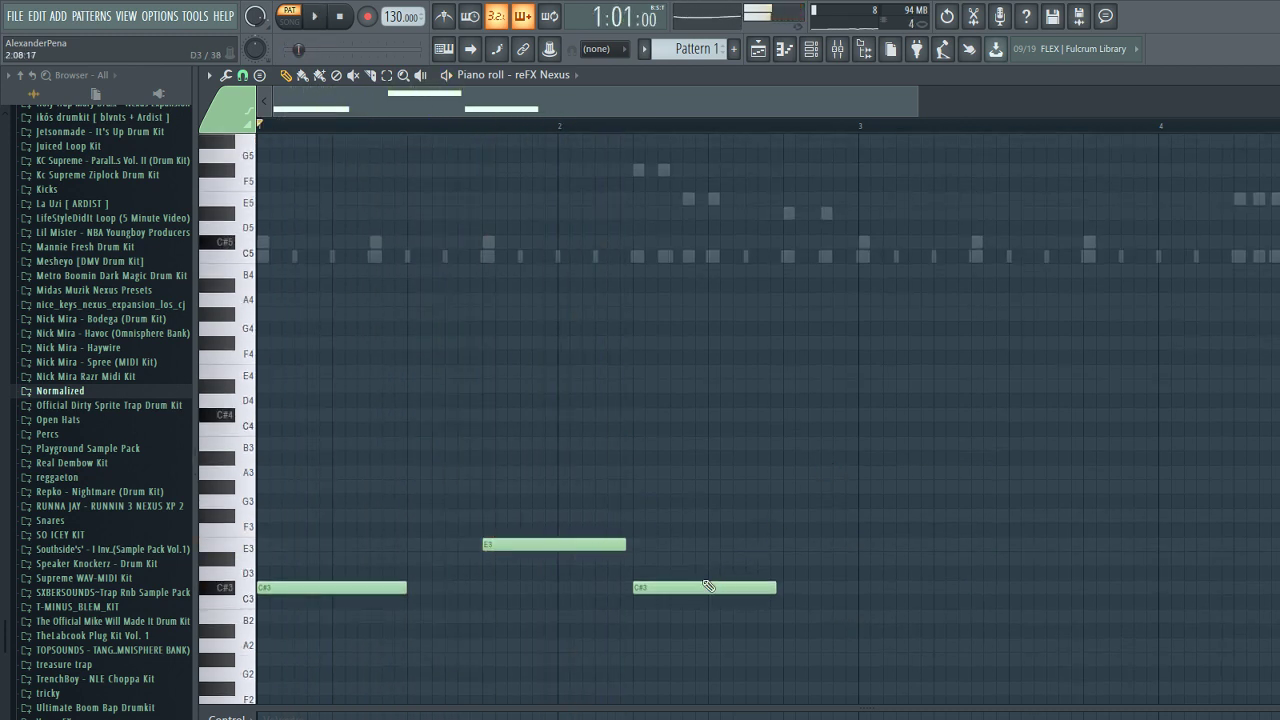
{"action": "left_click_drag", "start_coordinate": [675, 589], "coordinate": [675, 556]}
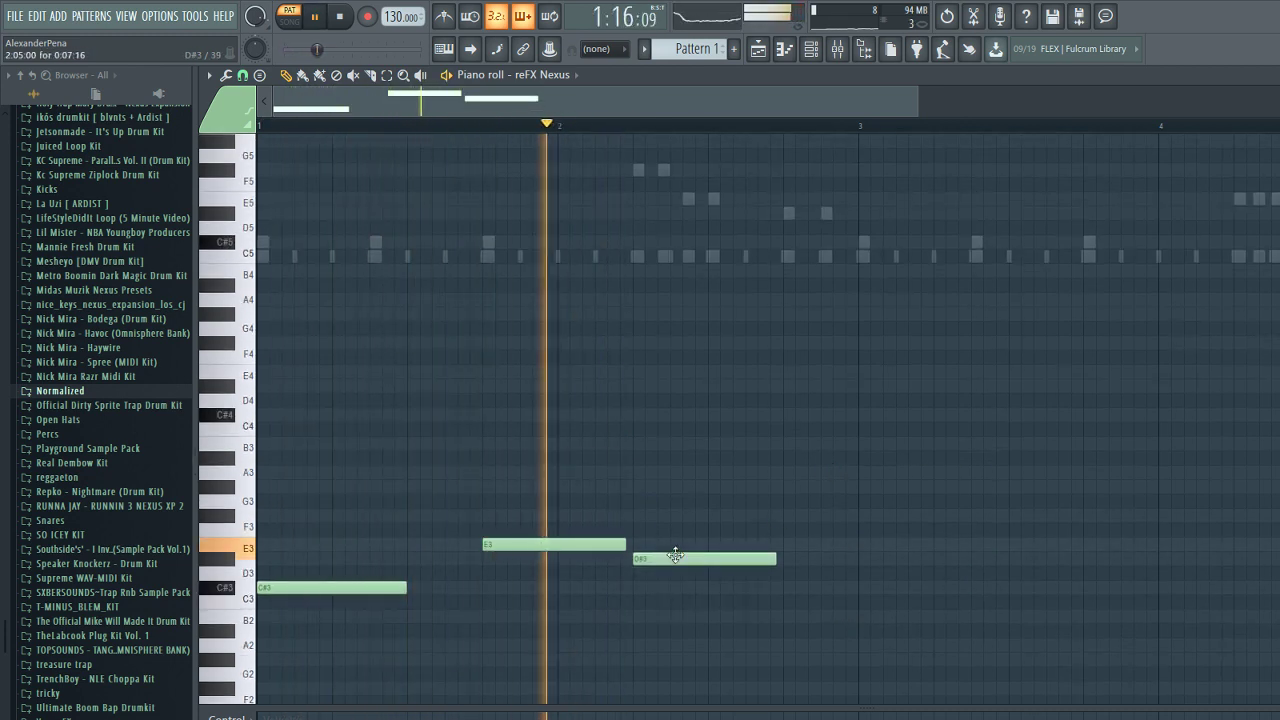
- Add C#3 at the start of bar 3, F#3 on its step 13, and E3, D#3 and C#3 on steps 1, 5 and 9 of bar 4
{"action": "left_click", "coordinate": [878, 587]}
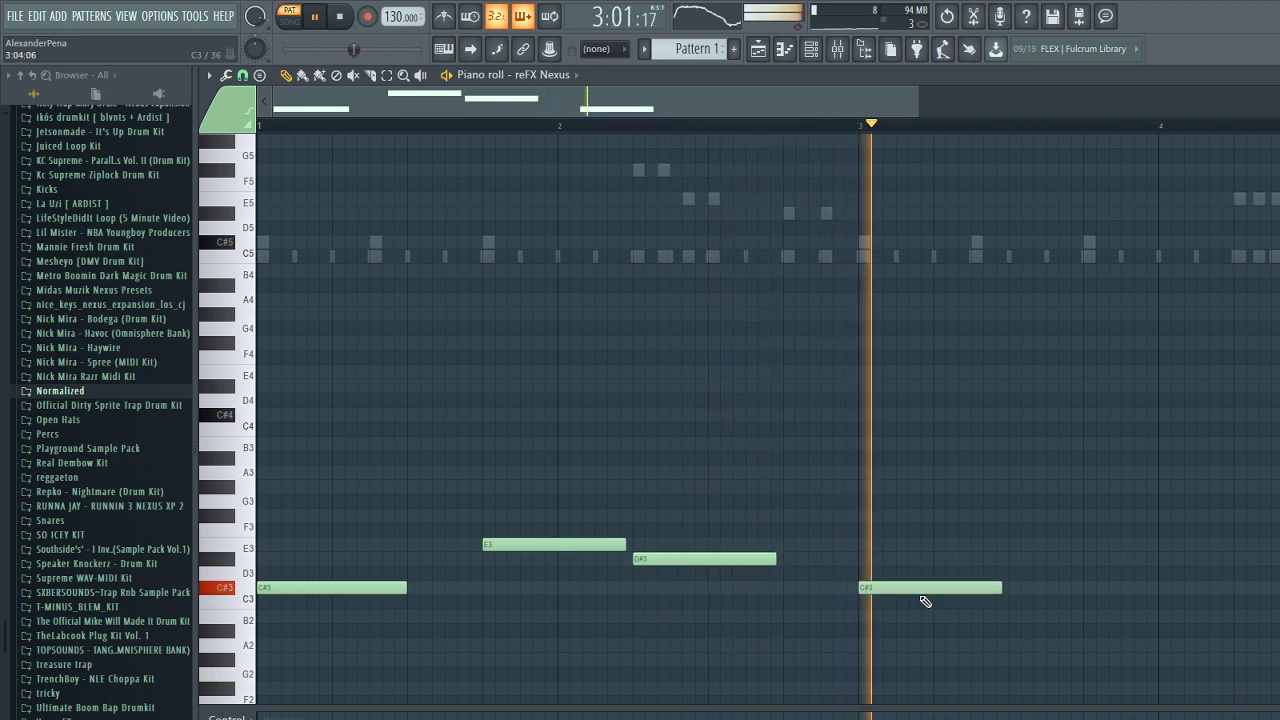
{"action": "left_click", "coordinate": [1100, 516]}
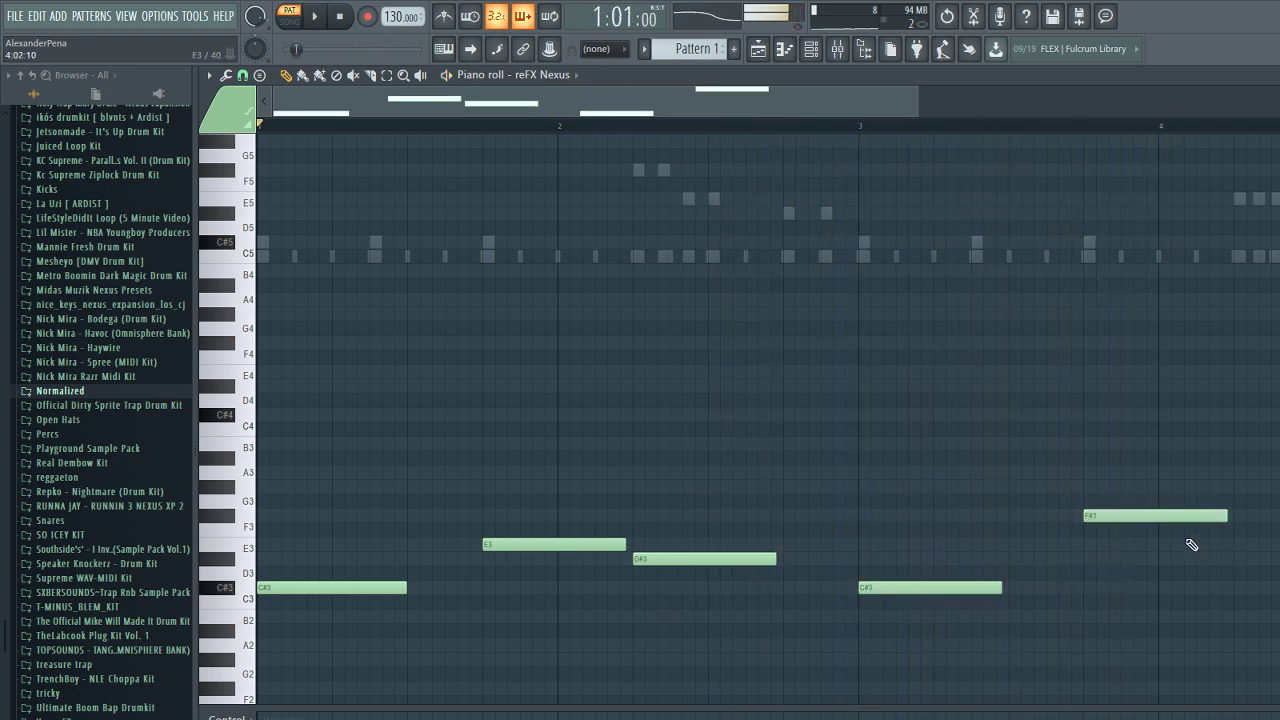
{"action": "left_click", "coordinate": [1175, 544]}
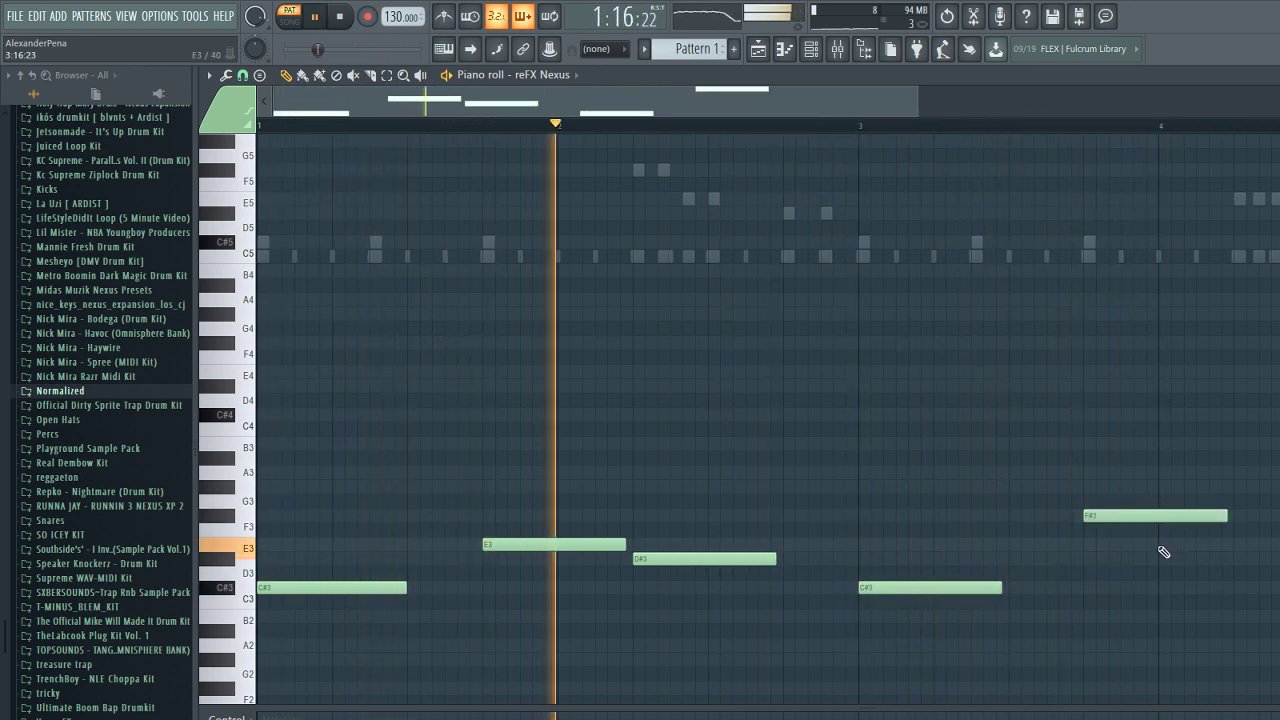
{"action": "left_click", "coordinate": [1240, 558]}
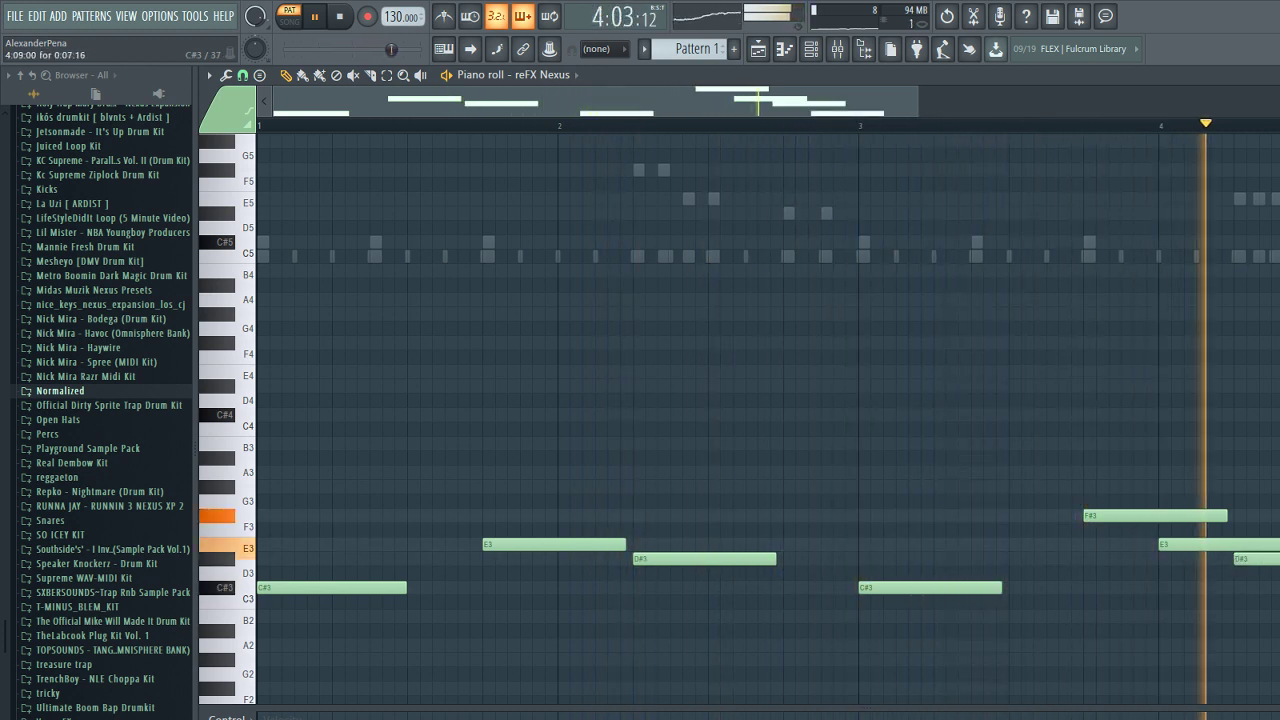
{"action": "key", "text": "space"}
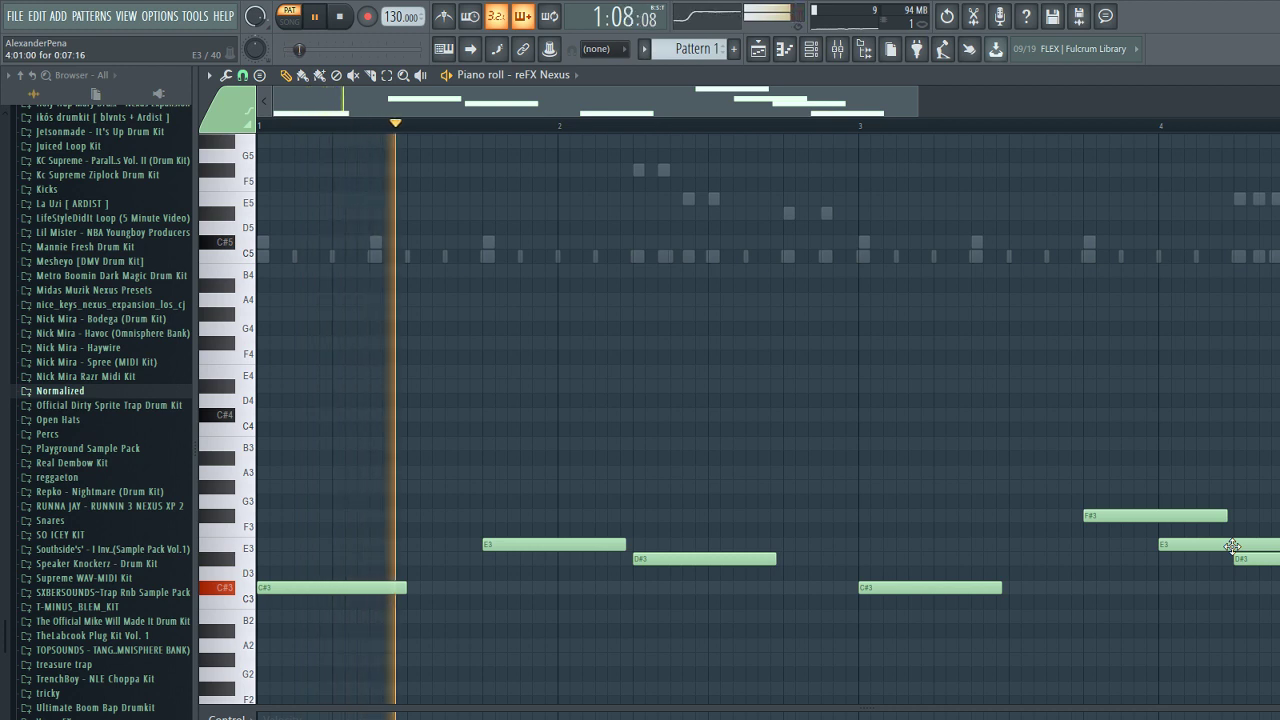
- Rework bar 4 to E3 on step 5 and D#3 on step 11, and extend all Nexus notes legato to meet each other
{"action": "left_click_drag", "start_coordinate": [1233, 547], "coordinate": [1279, 558]}
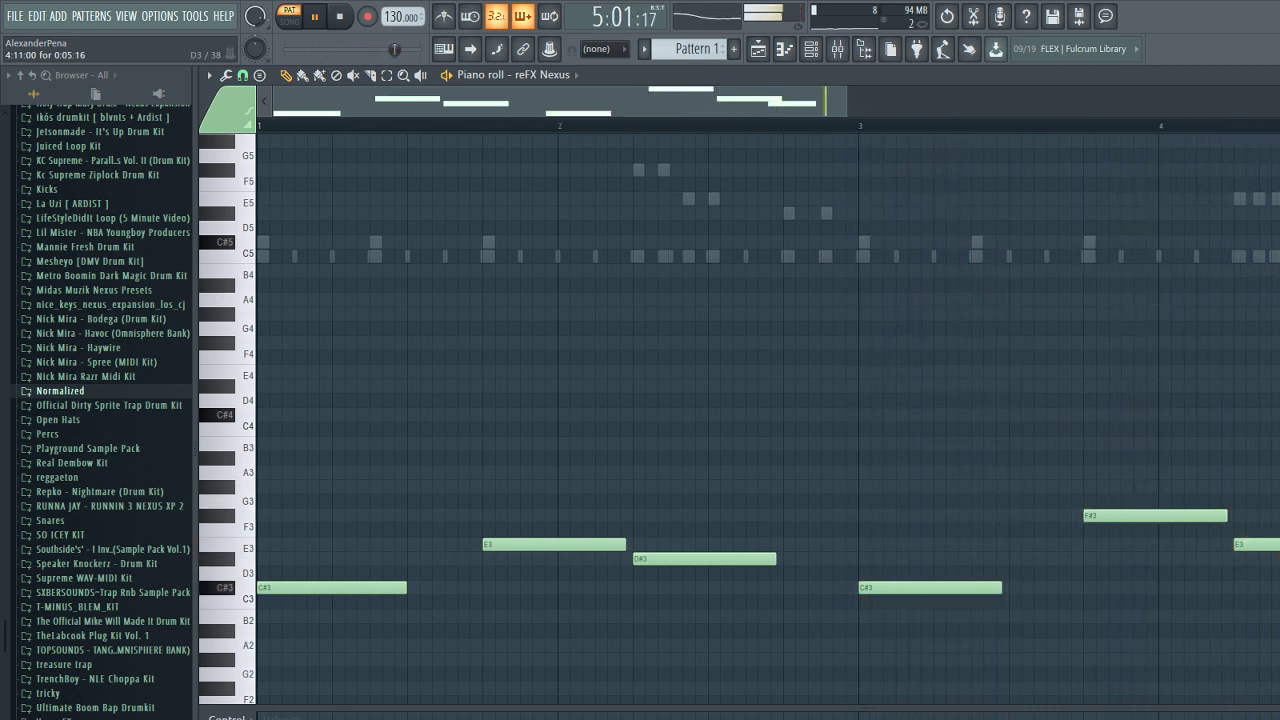
{"action": "key", "text": "space"}
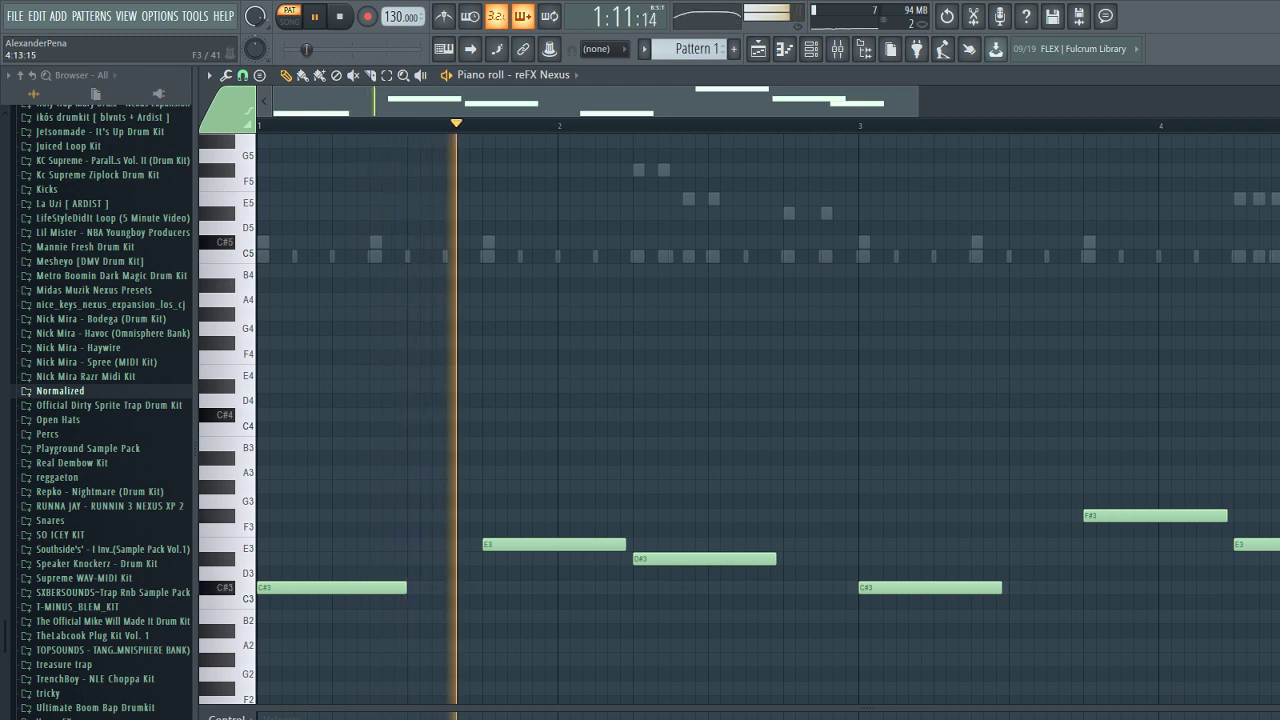
{"action": "key", "text": "ctrl+l"}
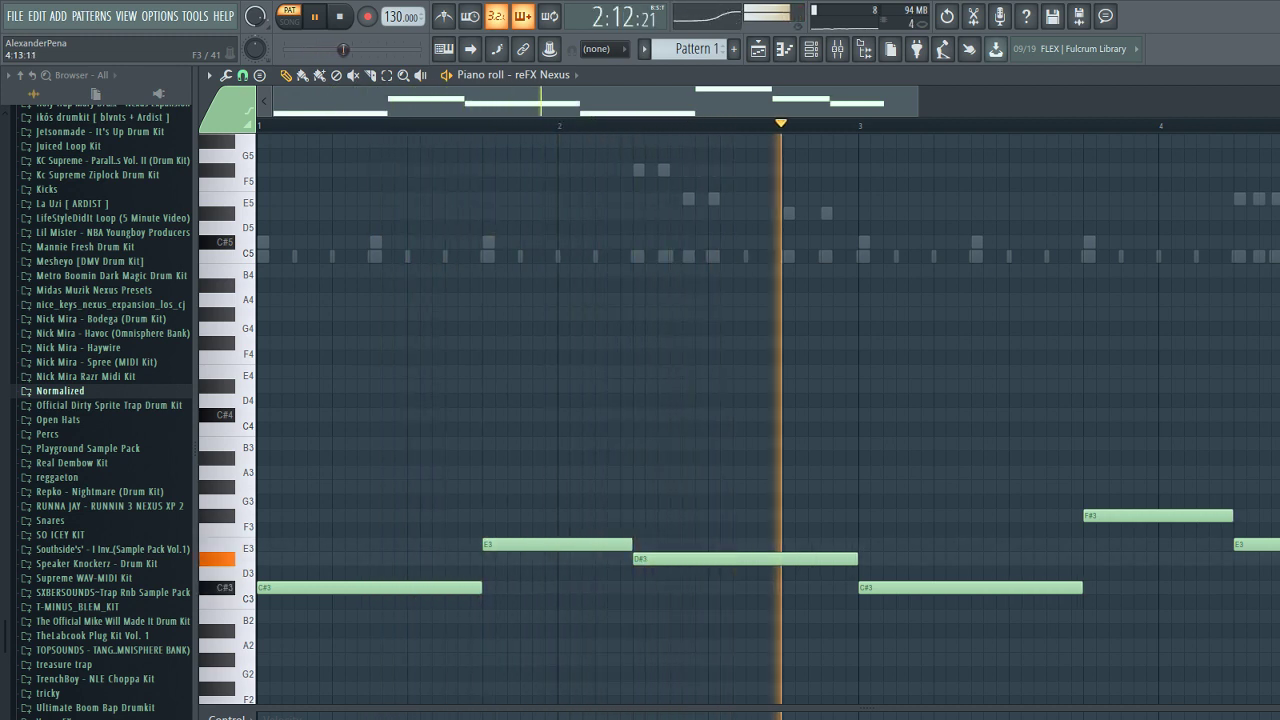
- Try the Nexus notes one octave lower, return them to the original octave, and glance at the channel rack
{"action": "key", "text": "ctrl+Down"}
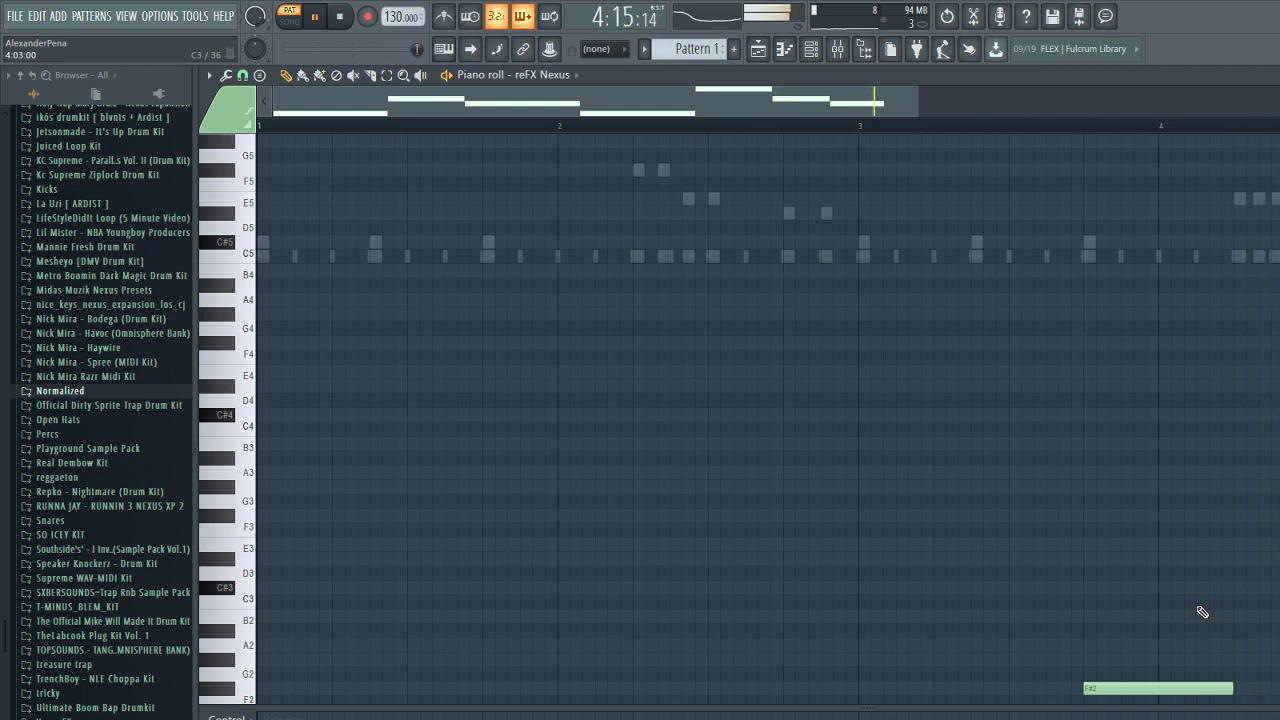
{"action": "key", "text": "ctrl+Up"}
{"action": "key", "text": "F6"}
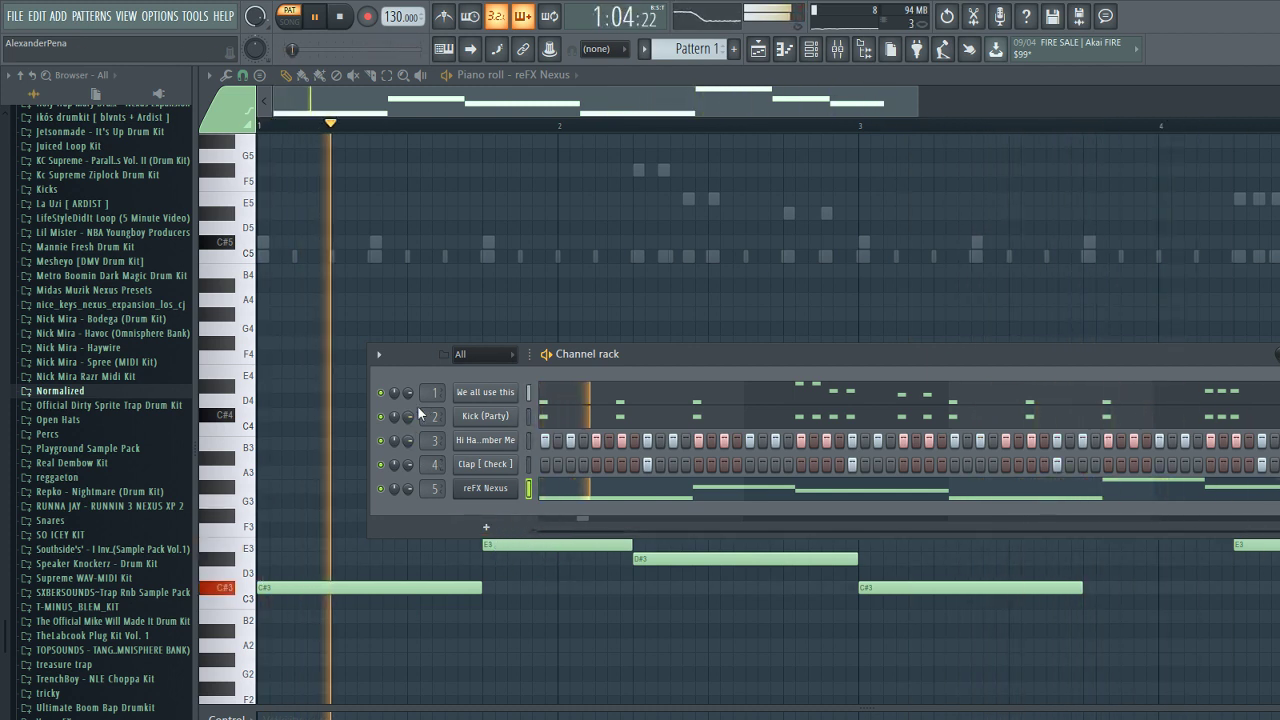
{"action": "key", "text": "F6"}
- Place a C#6 note at the start of bar 1 above the Nexus bass line and shorten it to a brief hit
{"action": "scroll", "coordinate": [475, 400], "scroll_direction": "up", "scroll_amount": 4}
{"action": "scroll", "coordinate": [475, 400], "scroll_direction": "up", "scroll_amount": 2}
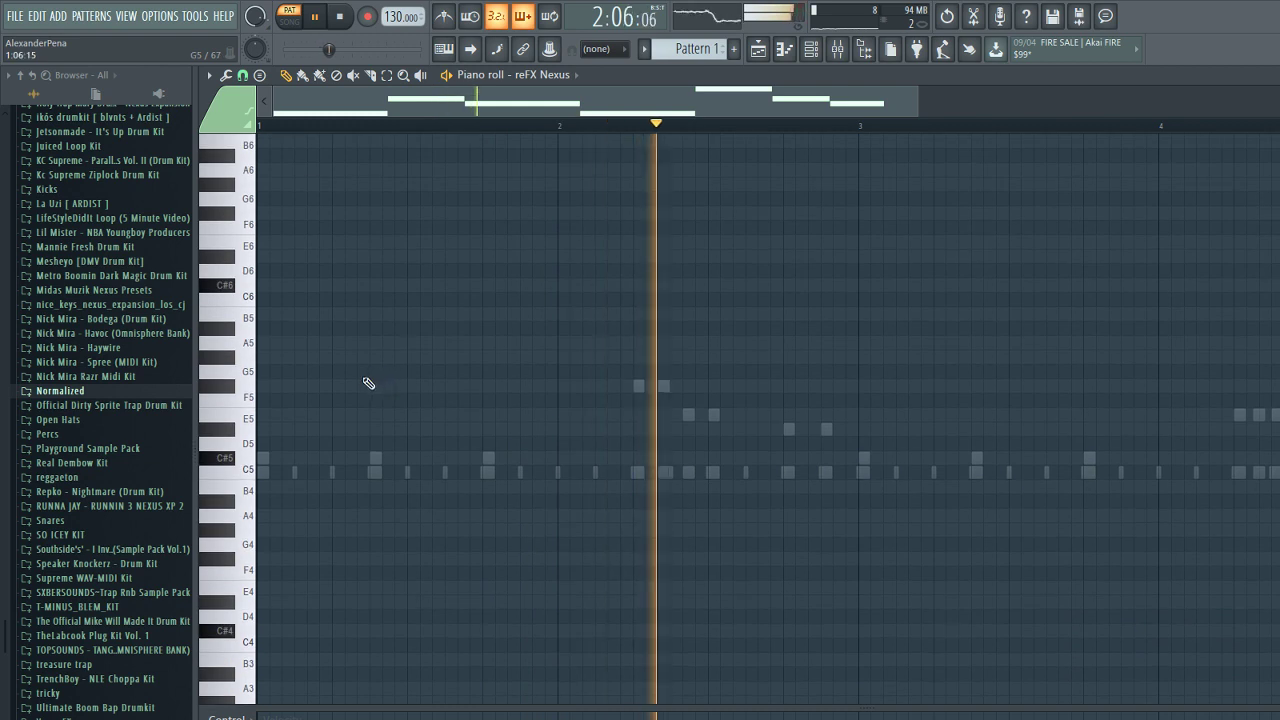
{"action": "left_click", "coordinate": [261, 373]}
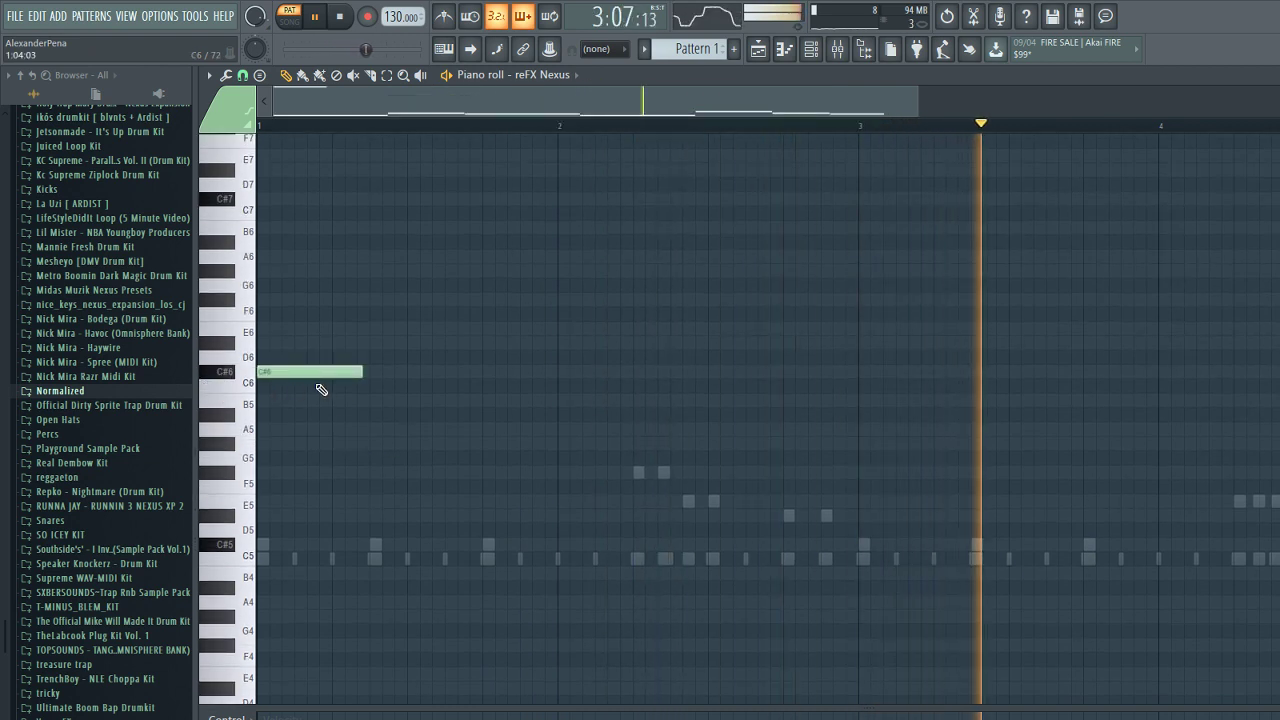
{"action": "left_click_drag", "start_coordinate": [364, 372], "coordinate": [246, 390]}
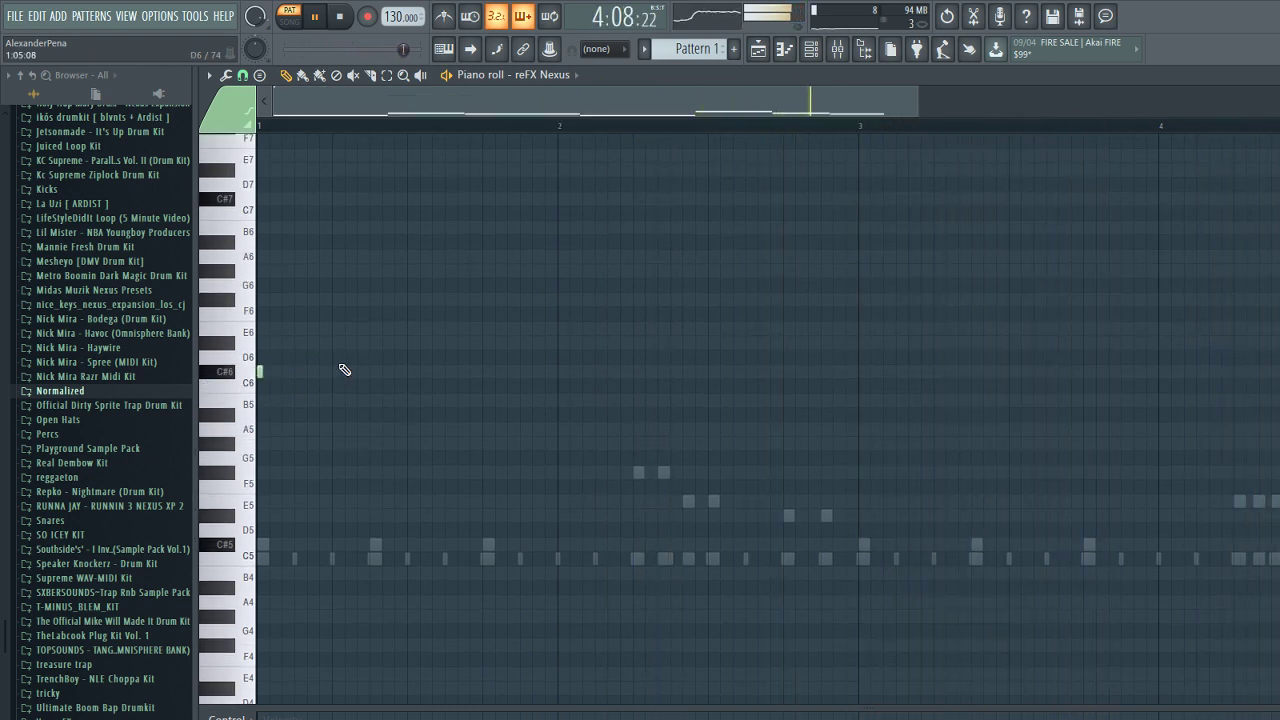
- Add short Nexus melody notes in bar 1: B5 on step 13, A5 on step 3 and G#5 on step 5
{"action": "key", "text": "space"}
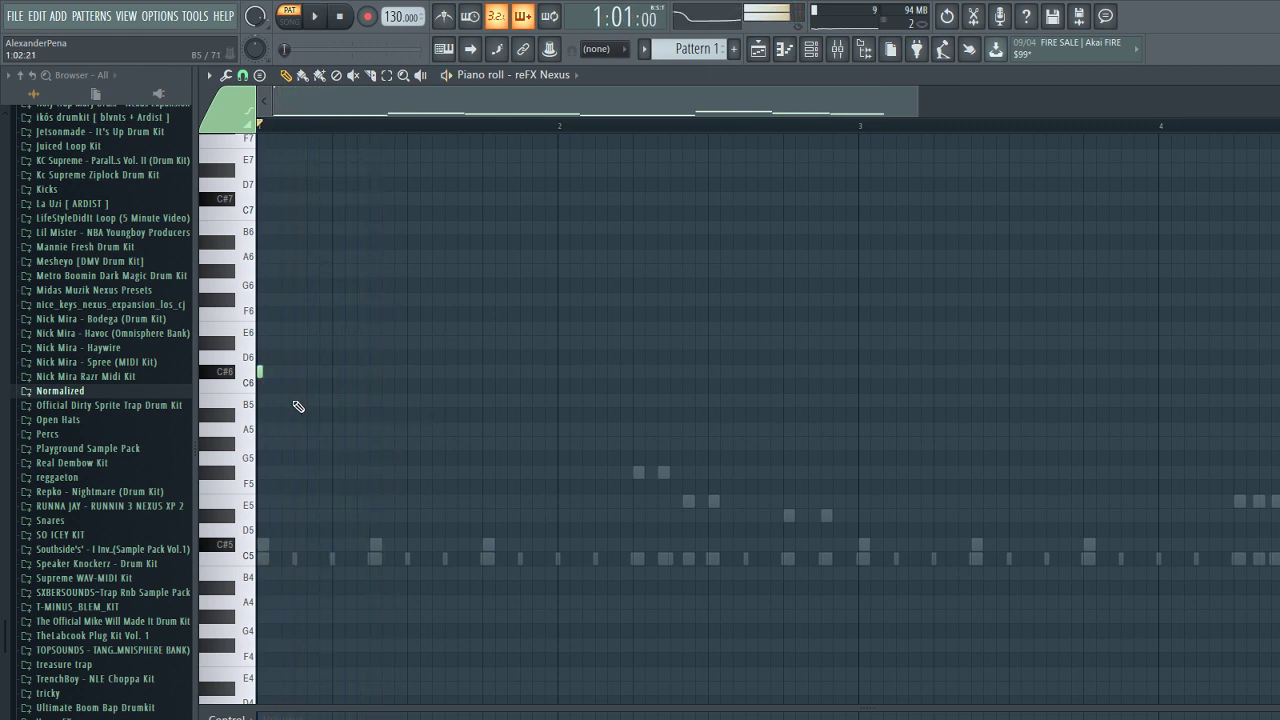
{"action": "left_click", "coordinate": [486, 400]}
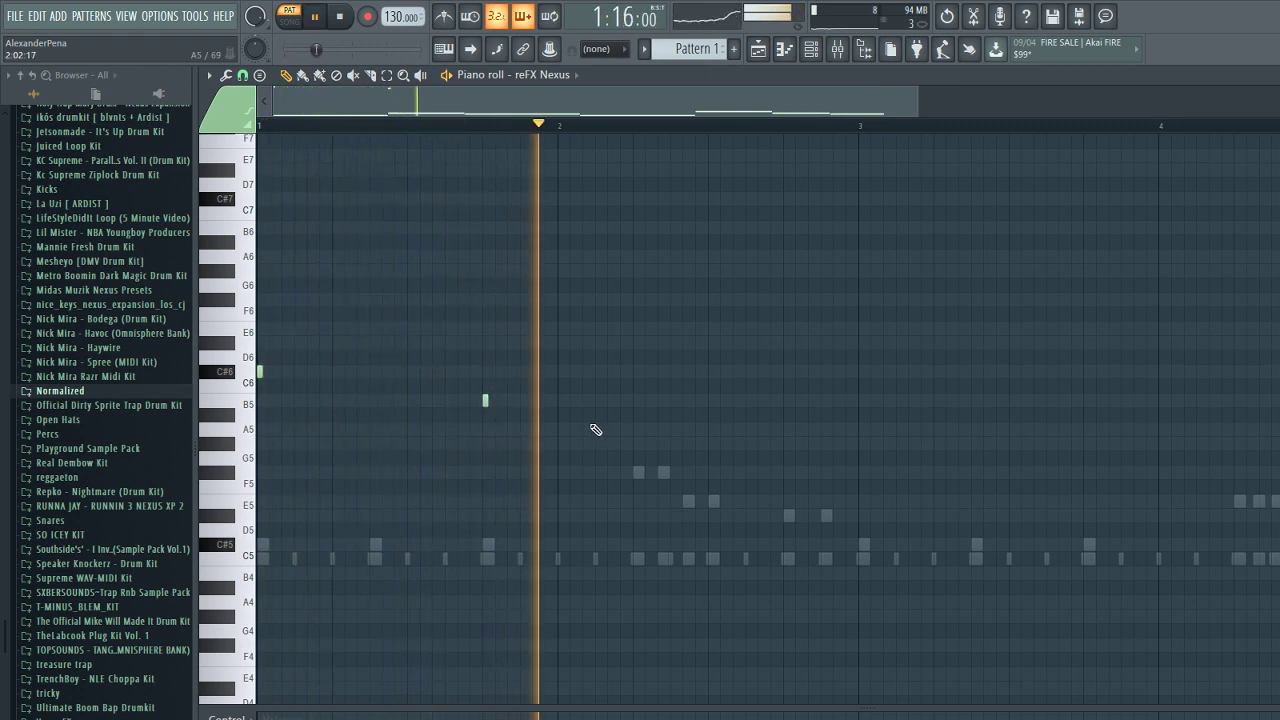
{"action": "scroll", "coordinate": [362, 425], "scroll_direction": "up", "scroll_amount": 3}
{"action": "left_click_drag", "start_coordinate": [464, 105], "coordinate": [390, 108]}
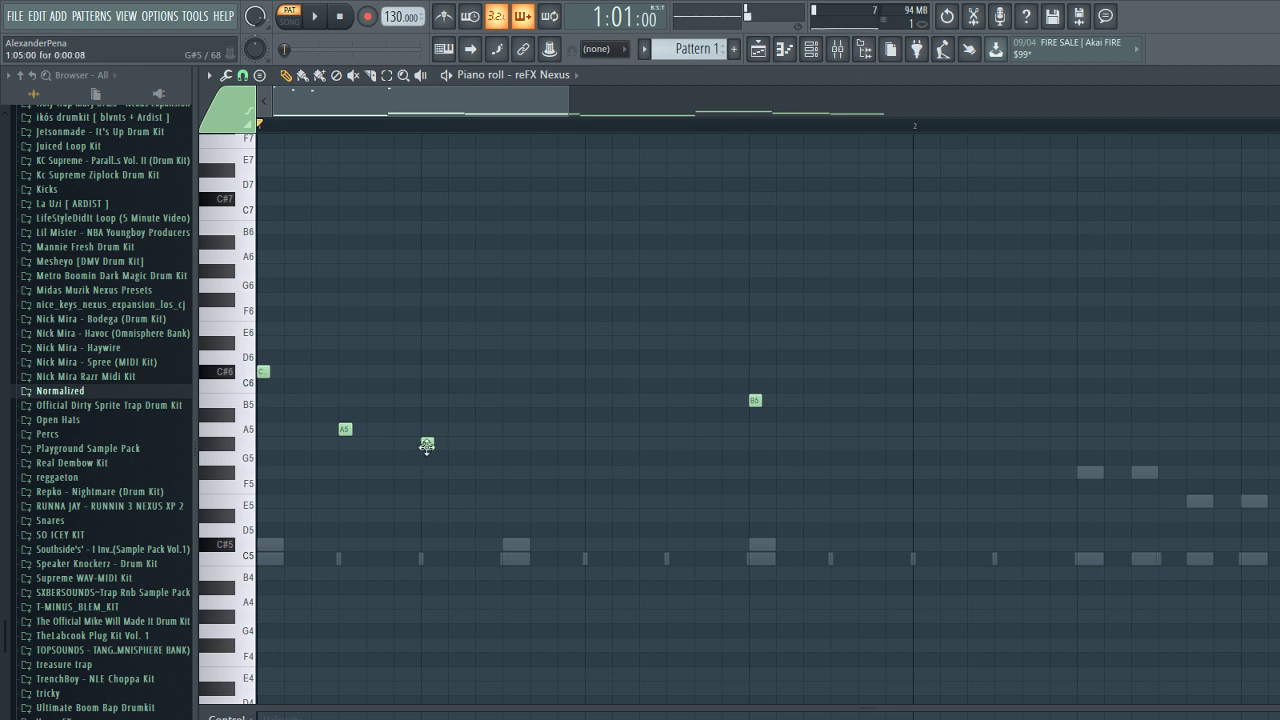
- Try short Nexus melody notes F#5 on step 5 of bar 2 and A5 on step 15 of bar 1 during playback
{"action": "key", "text": "space"}
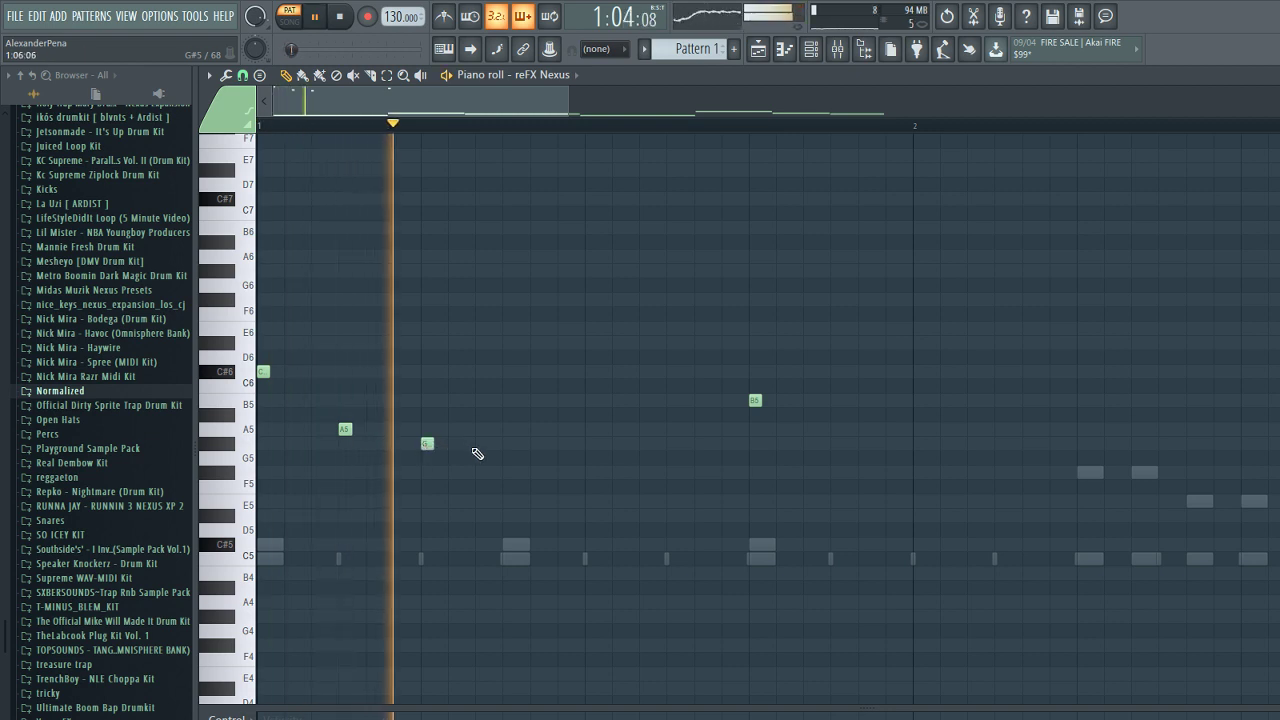
{"action": "left_click", "coordinate": [1078, 471]}
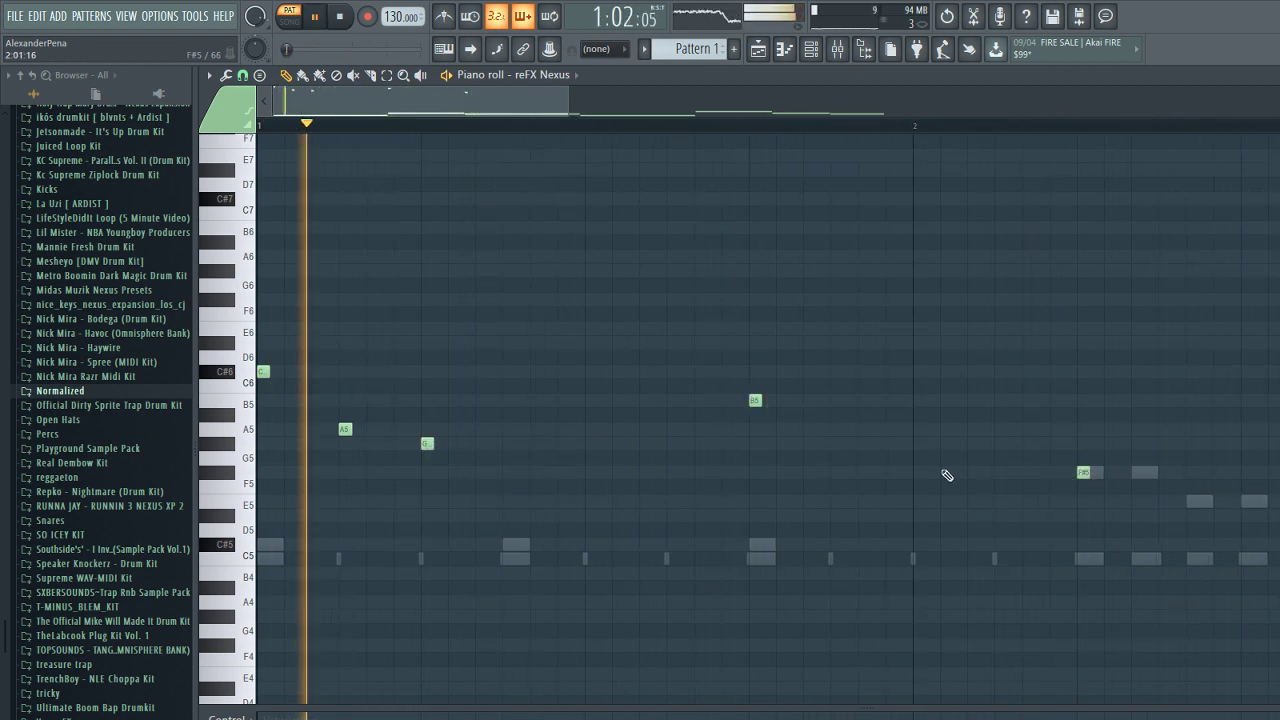
{"action": "left_click", "coordinate": [838, 430]}
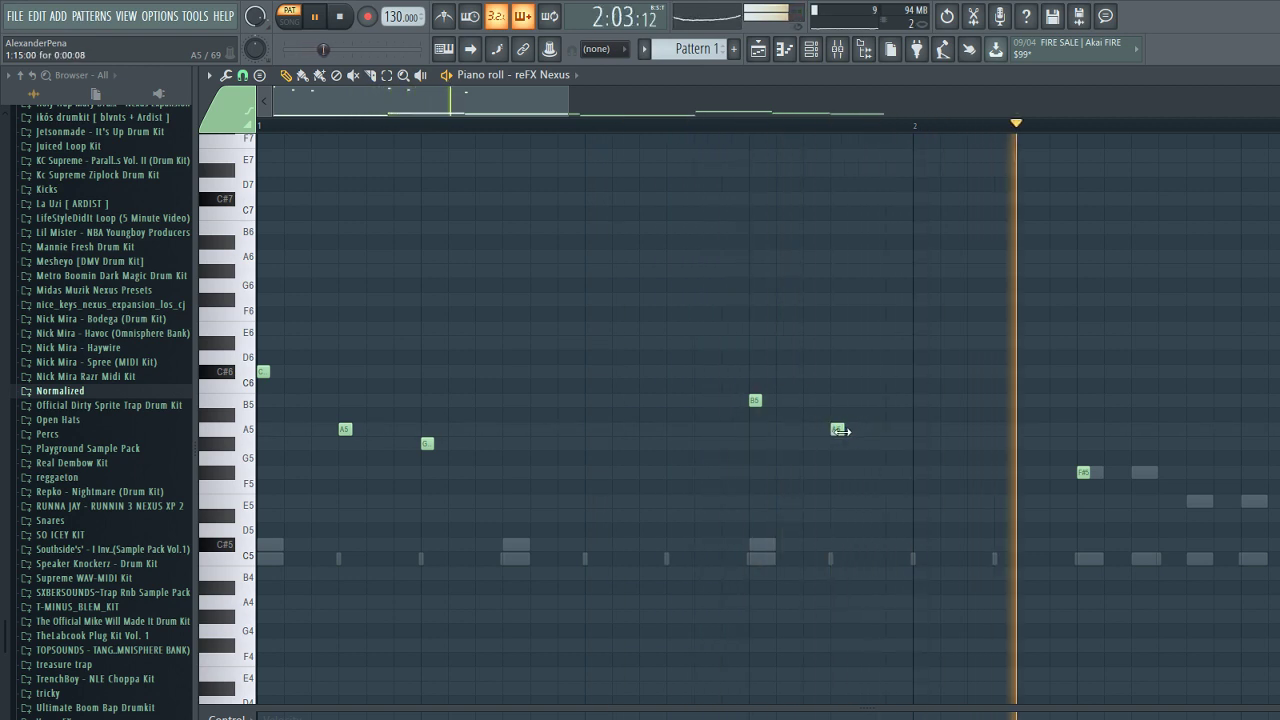
- Replace bar 1's B5 and its second A5 with a descending run: F#6 on step 9, E6 on step 11, D#6 on step 13
{"action": "right_click", "coordinate": [755, 401]}
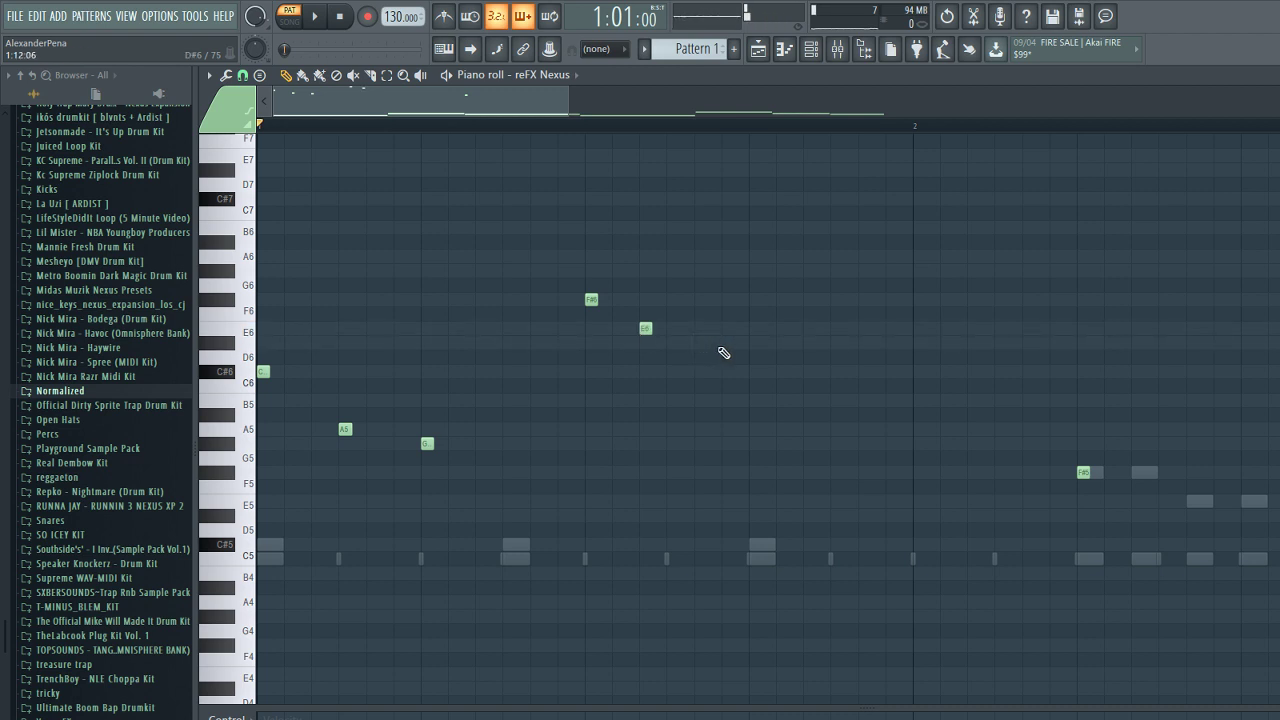
{"action": "left_click", "coordinate": [752, 343]}
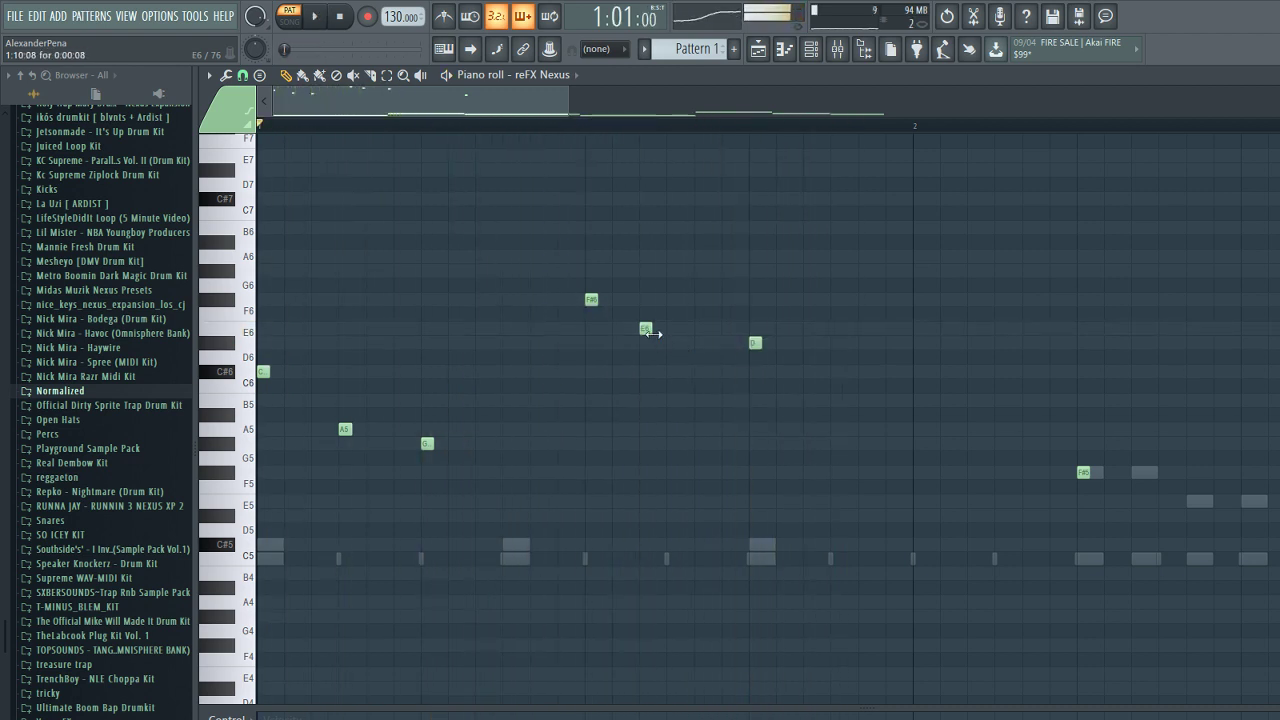
{"action": "left_click_drag", "start_coordinate": [647, 329], "coordinate": [674, 333]}
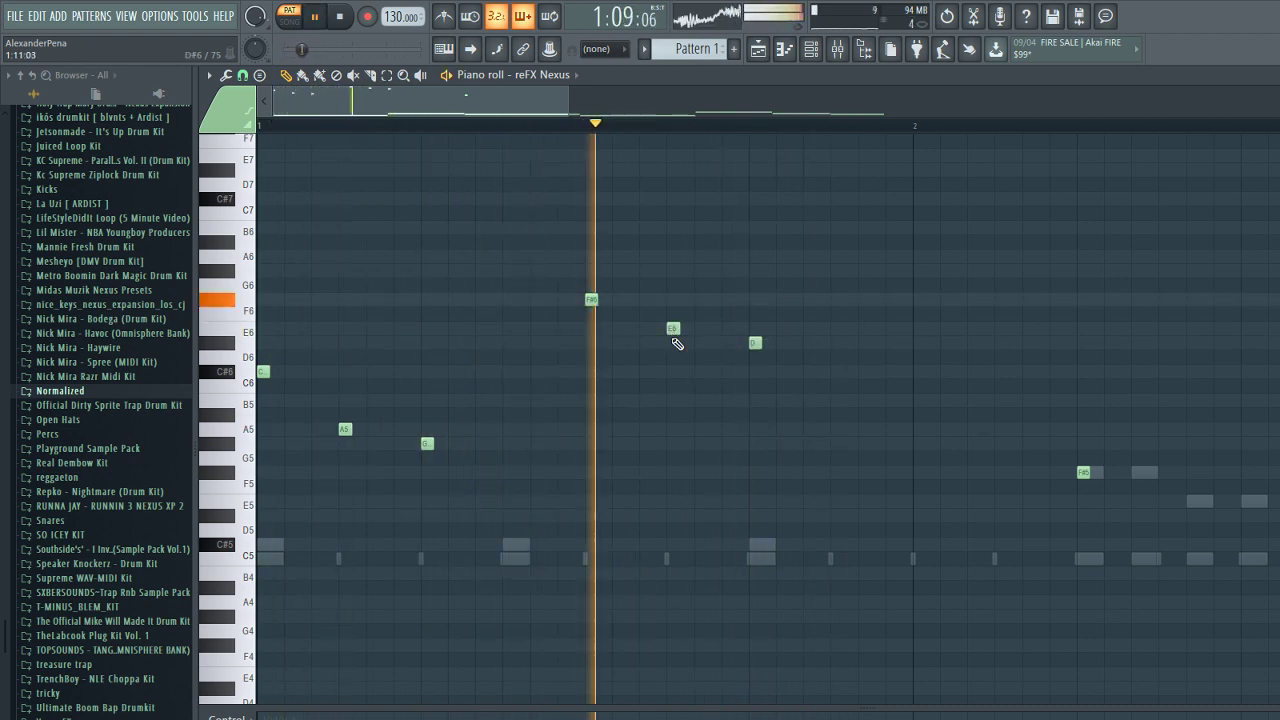
- Remove the F#5 in bar 2, try a C#6 at the bar's start, and place a short B5 on step 5 instead
{"action": "right_click", "coordinate": [1084, 472]}
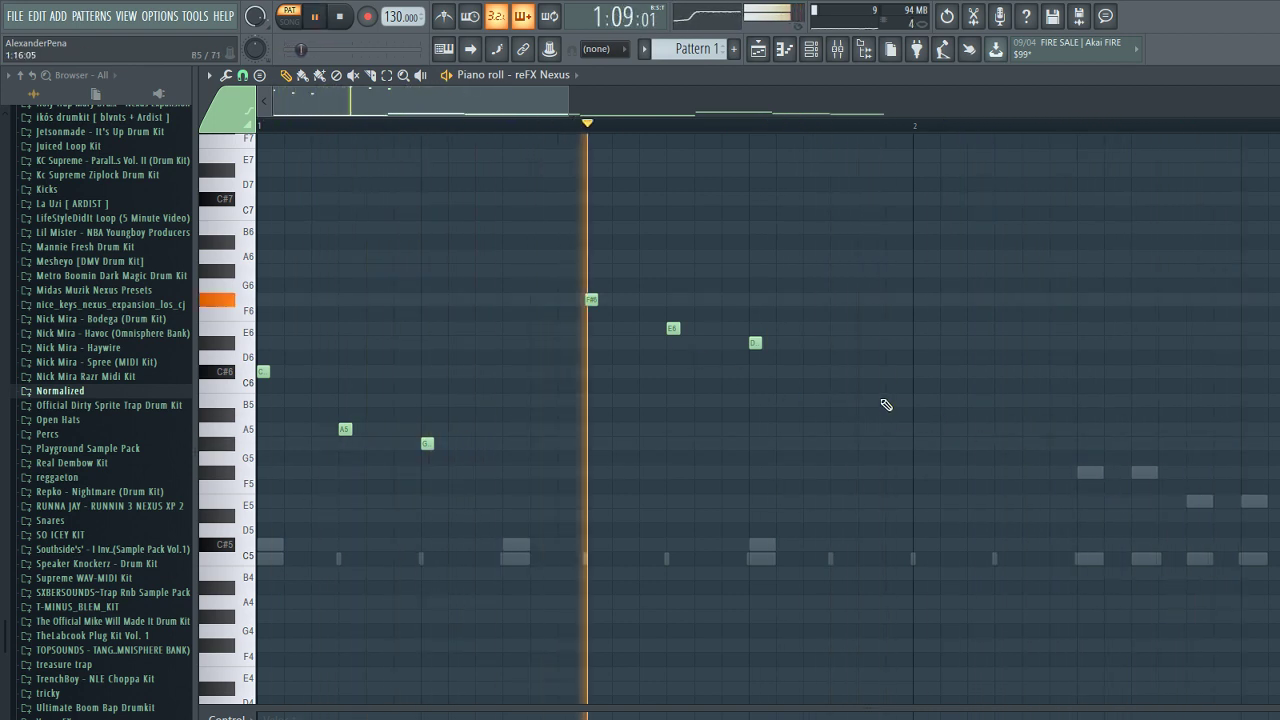
{"action": "left_click", "coordinate": [920, 372]}
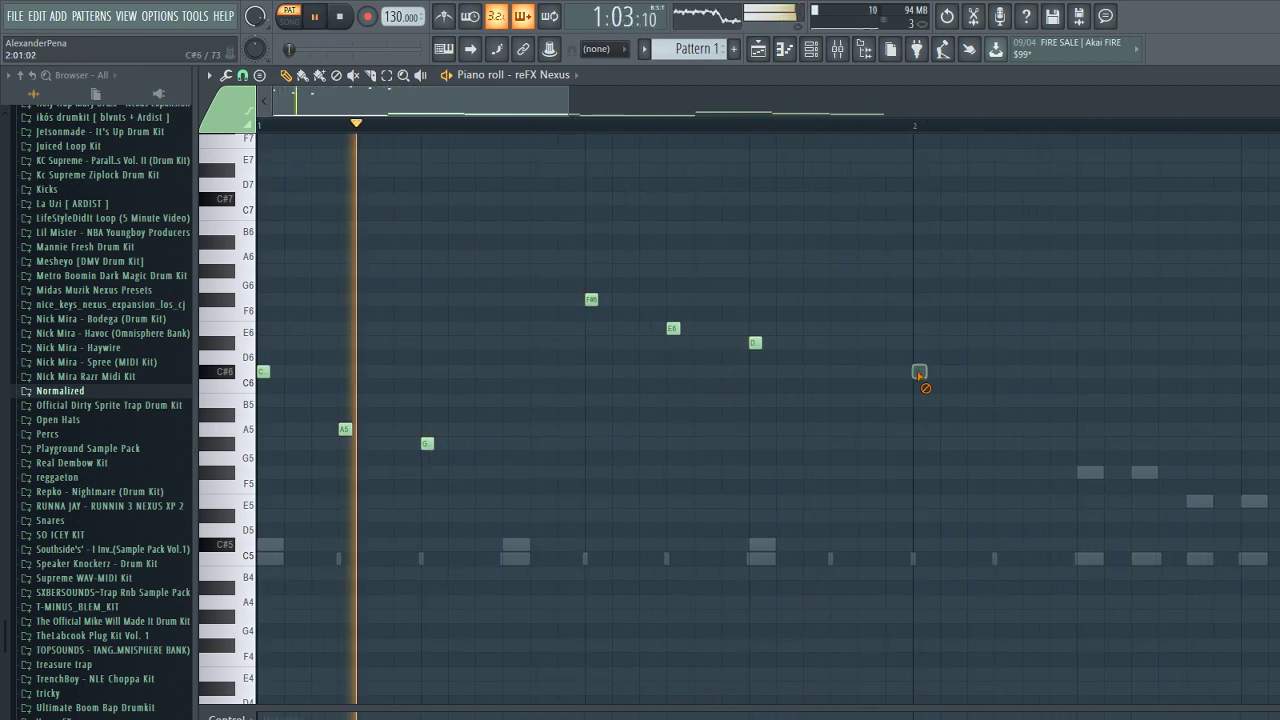
{"action": "right_click", "coordinate": [920, 372]}
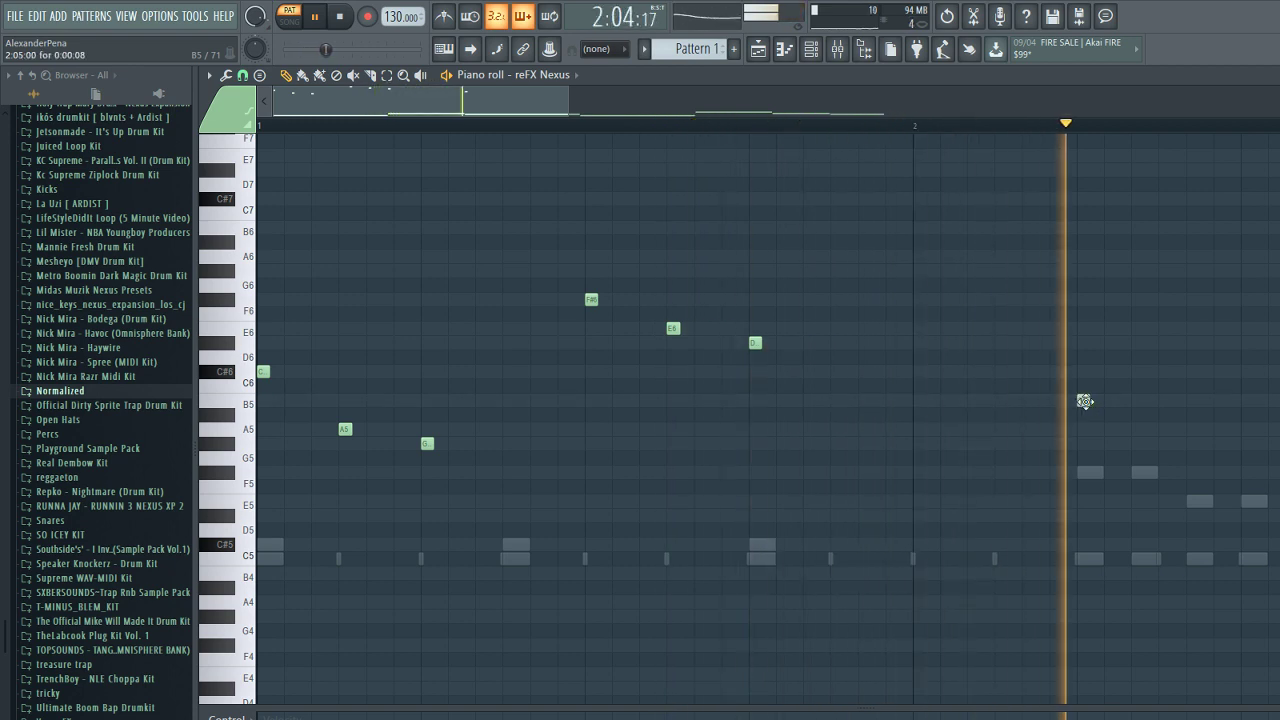
{"action": "left_click", "coordinate": [1084, 401]}
{"action": "scroll", "coordinate": [1180, 455], "scroll_direction": "down", "scroll_amount": 5}
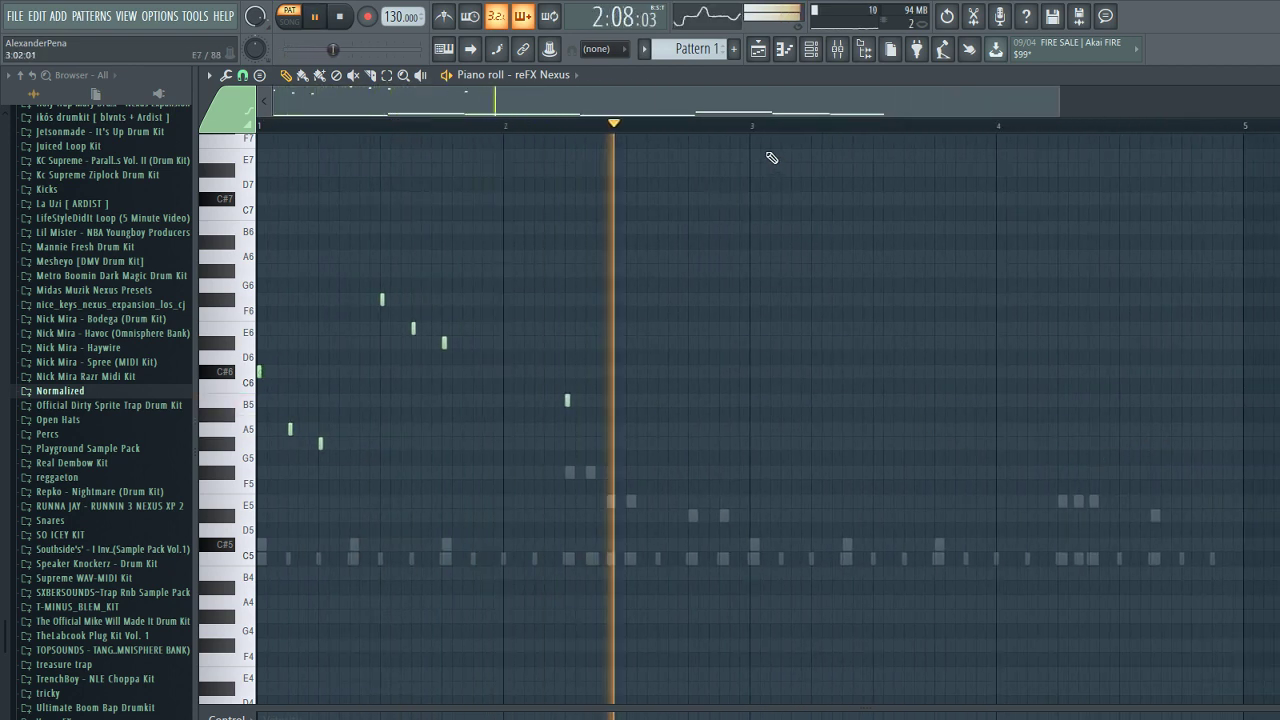
{"action": "left_click_drag", "start_coordinate": [754, 127], "coordinate": [243, 152]}
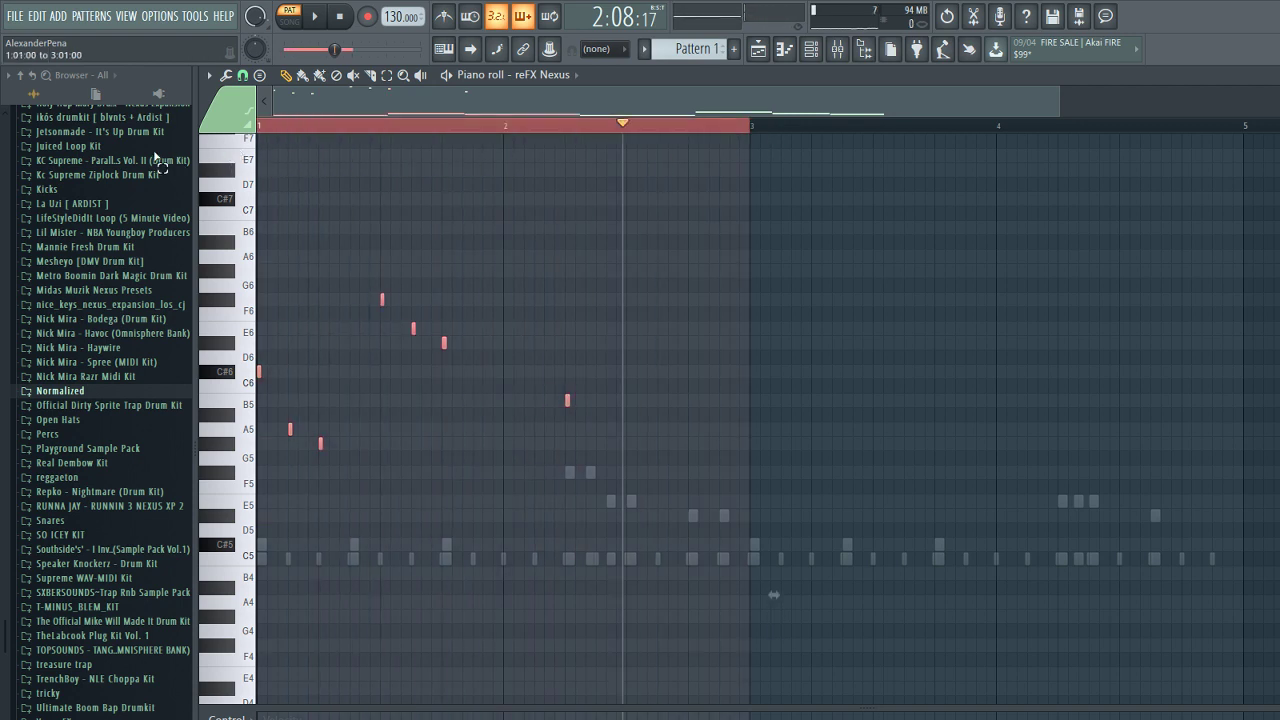
{"action": "scroll", "coordinate": [420, 390], "scroll_direction": "down", "scroll_amount": 2}
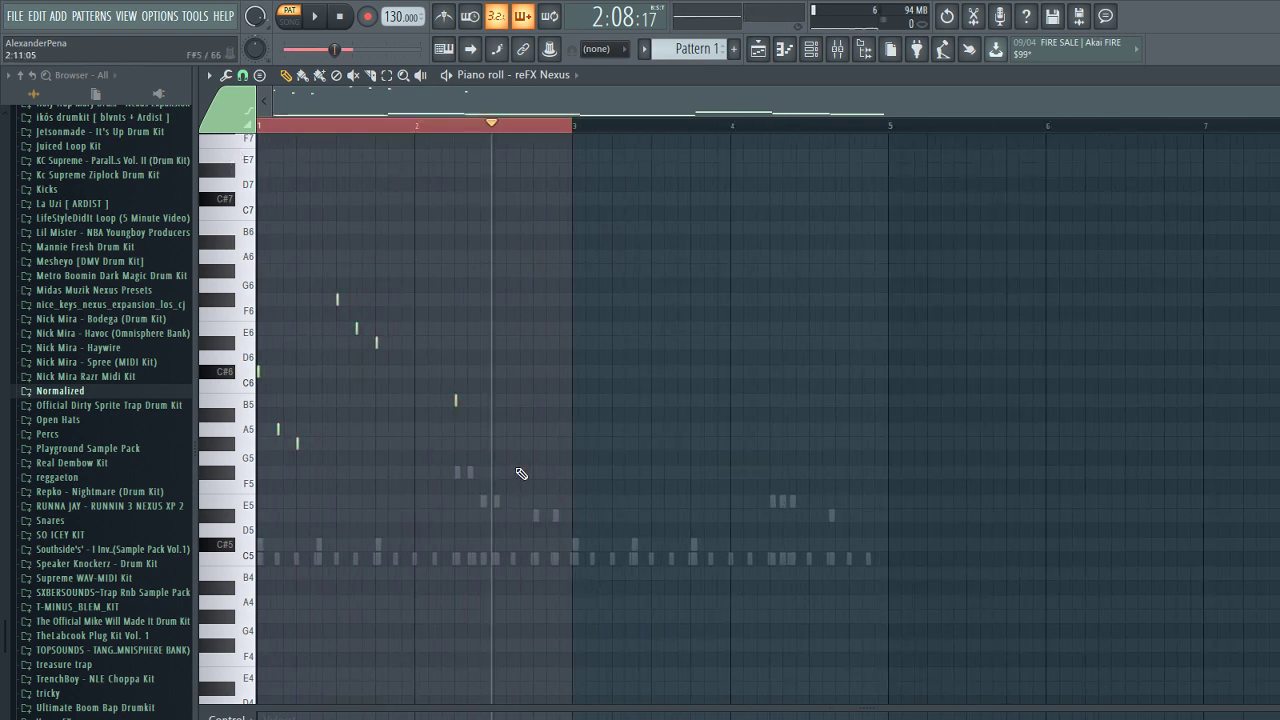
{"action": "right_click", "coordinate": [431, 129]}
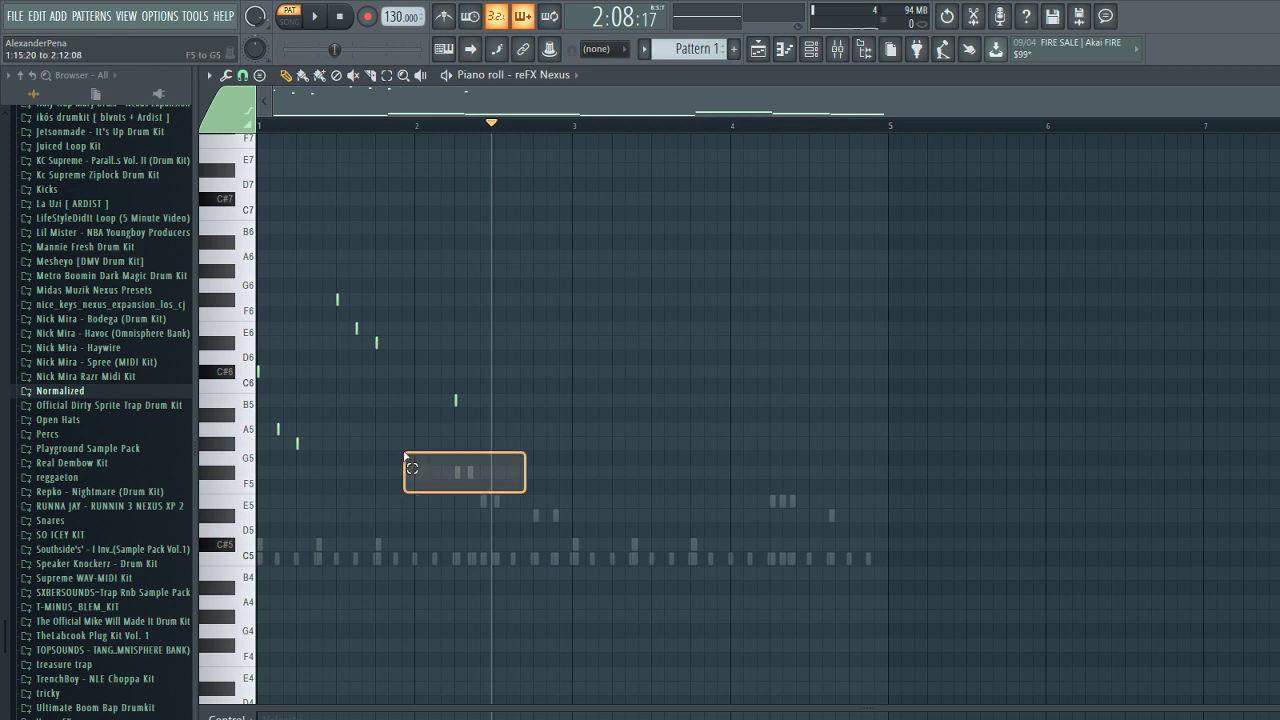
- Duplicate the melody notes of bars 1 and 2 and align the copy to start at bar 3, keeping the same pitches
{"action": "left_click_drag", "start_coordinate": [405, 457], "coordinate": [257, 250]}
{"action": "scroll", "coordinate": [500, 390], "scroll_direction": "up", "scroll_amount": 5}
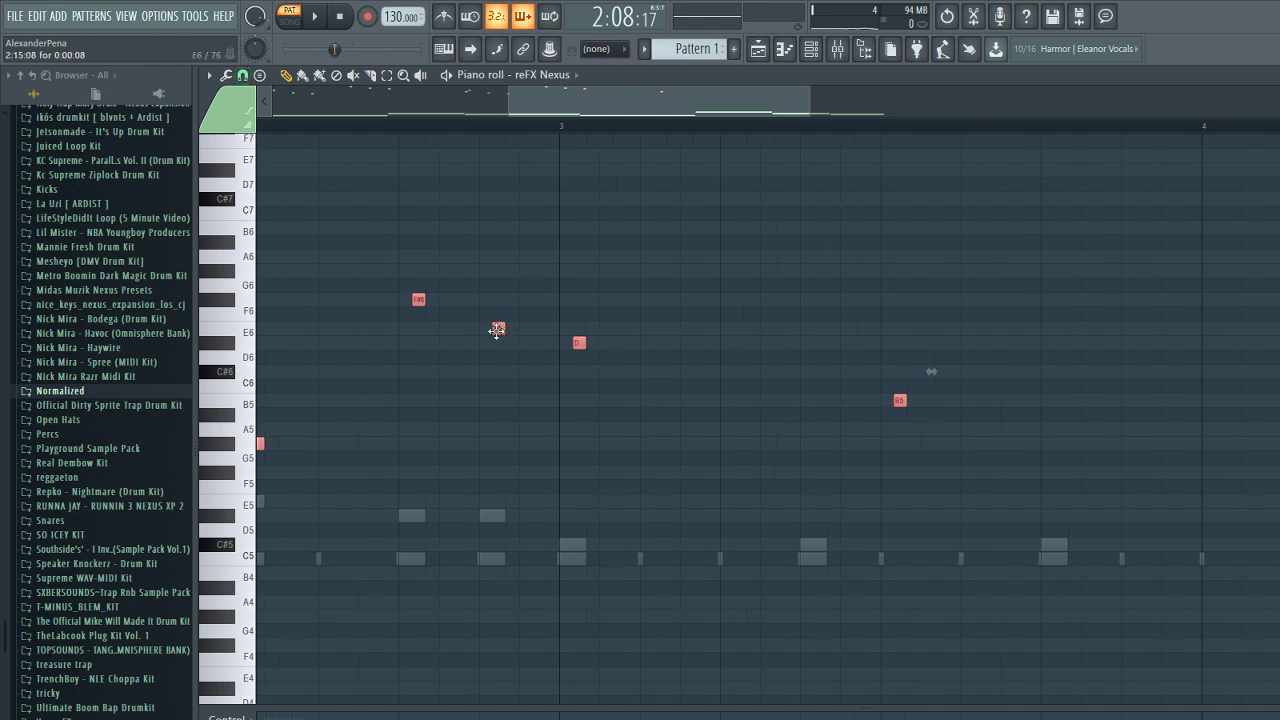
{"action": "scroll", "coordinate": [497, 331], "scroll_direction": "up", "scroll_amount": 3}
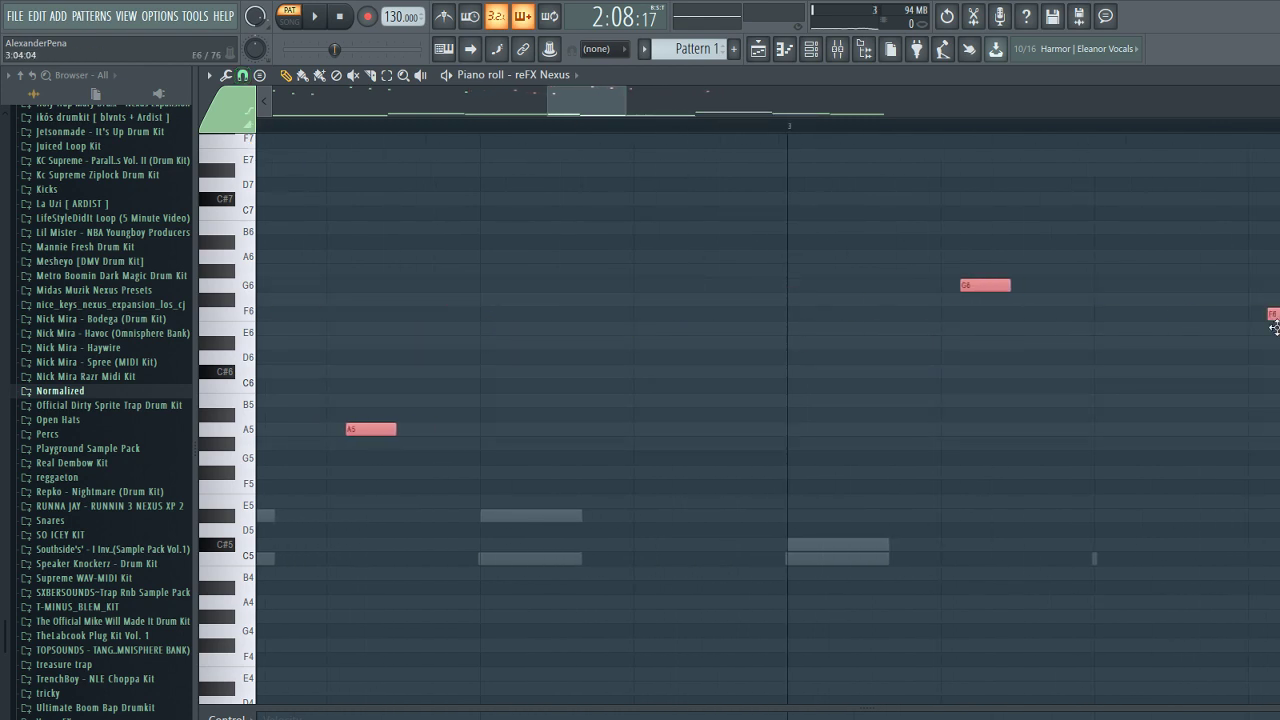
{"action": "left_click_drag", "start_coordinate": [1264, 343], "coordinate": [1279, 343]}
{"action": "scroll", "coordinate": [620, 416], "scroll_direction": "down", "scroll_amount": 8}
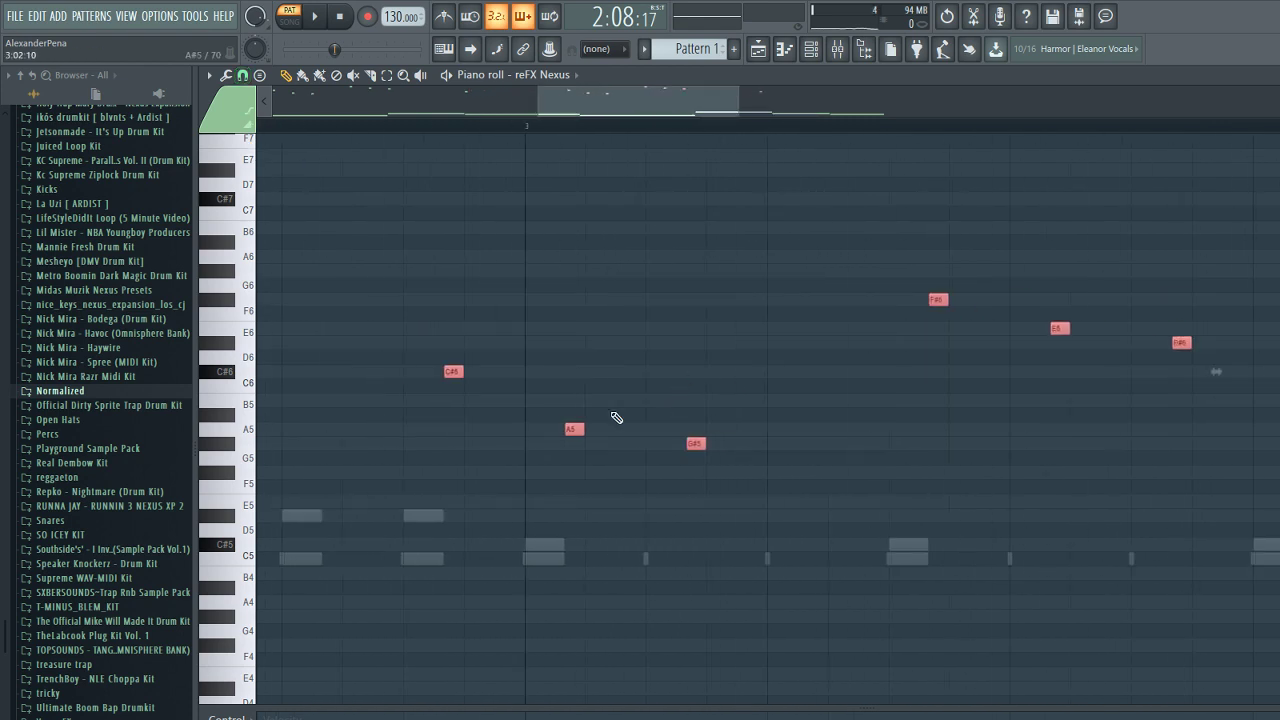
{"action": "scroll", "coordinate": [340, 445], "scroll_direction": "up", "scroll_amount": 6}
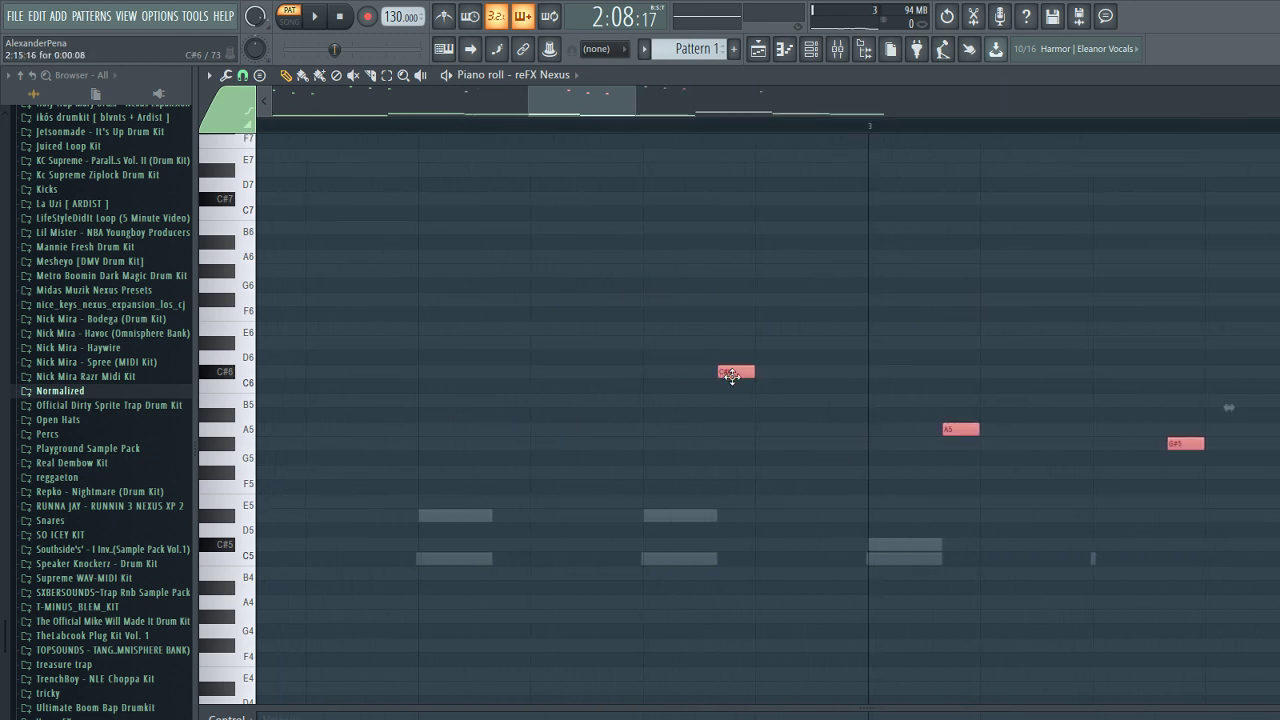
{"action": "scroll", "coordinate": [870, 387], "scroll_direction": "up", "scroll_amount": 2}
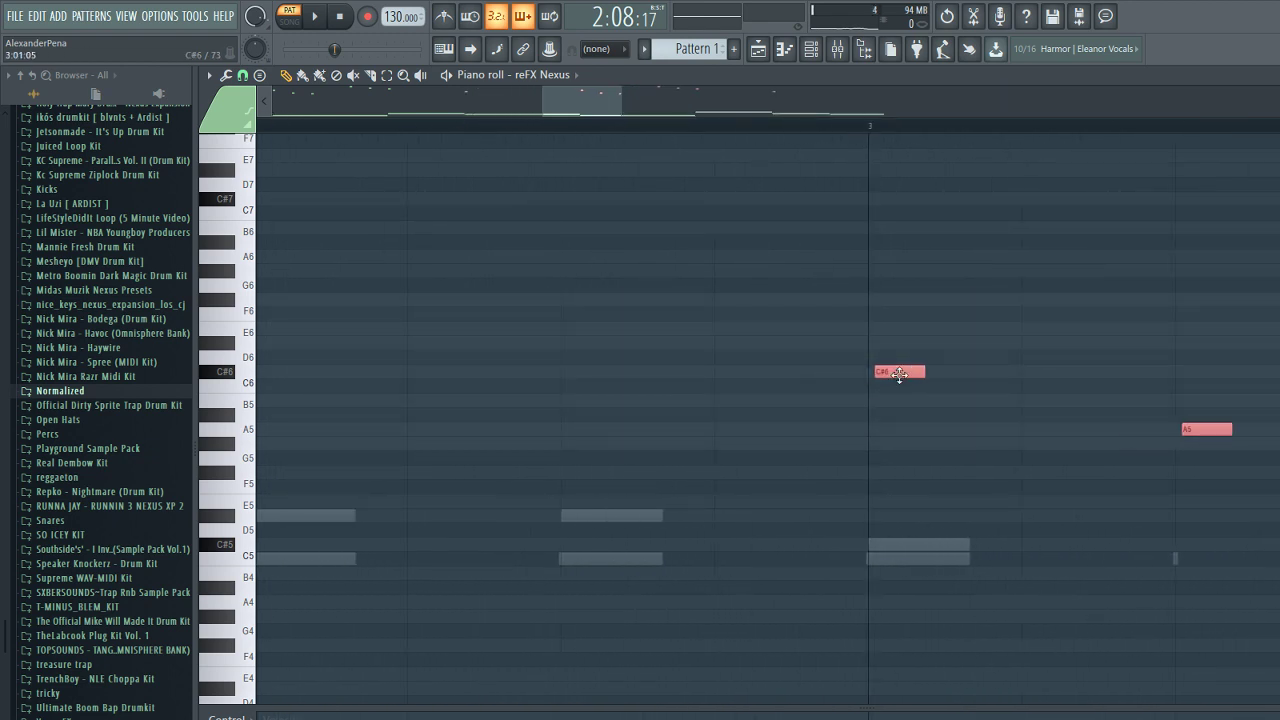
- Play the pattern, delete the B5 in bar 2, and add a short D#5 on step 13 of bar 4
{"action": "key", "text": "space"}
{"action": "scroll", "coordinate": [800, 335], "scroll_direction": "down", "scroll_amount": 4}
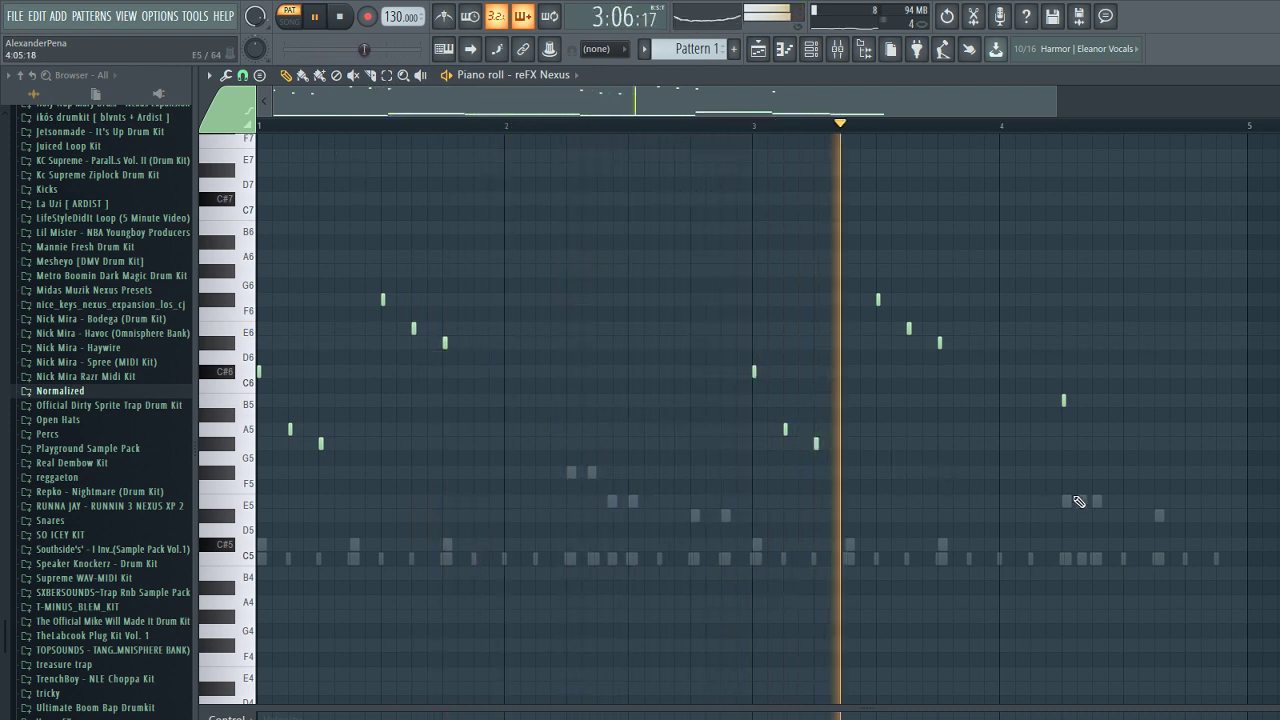
{"action": "left_click", "coordinate": [1187, 515]}
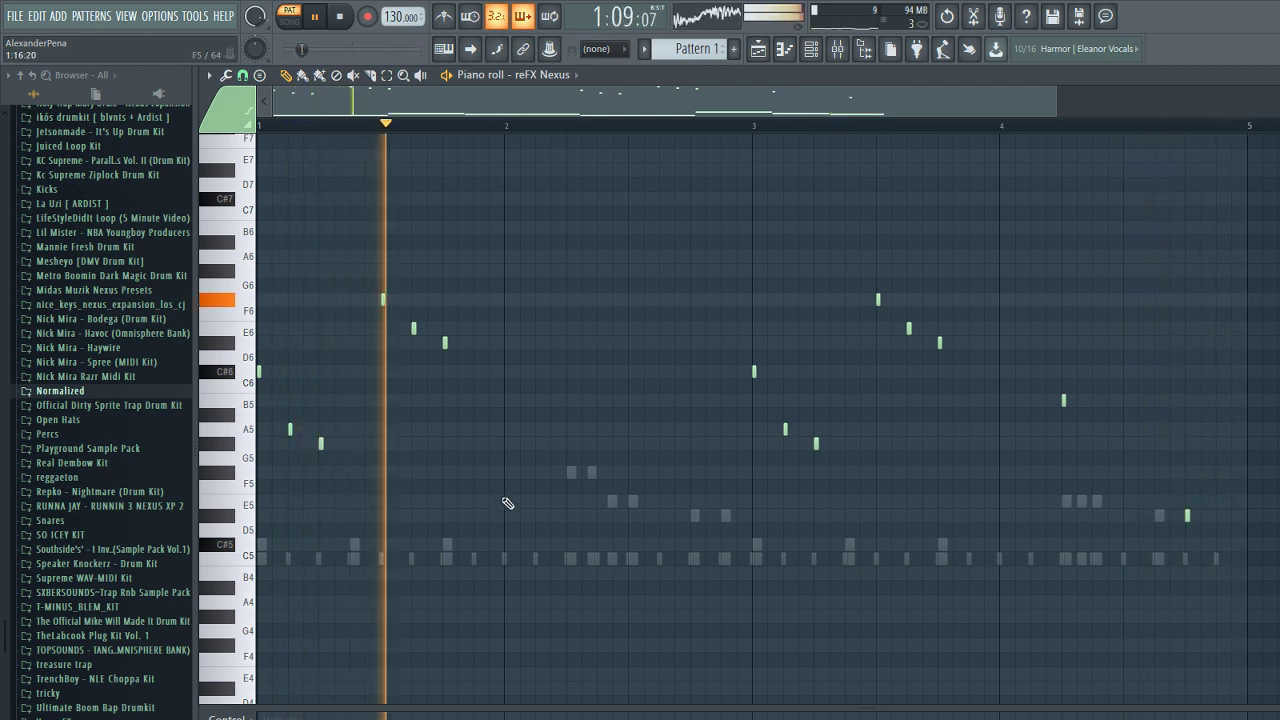
- Try a low melody run in bar 2 with F#5 on step 5, E5 on step 7 and C#5 on step 9
{"action": "scroll", "coordinate": [509, 506], "scroll_direction": "up", "scroll_amount": 2}
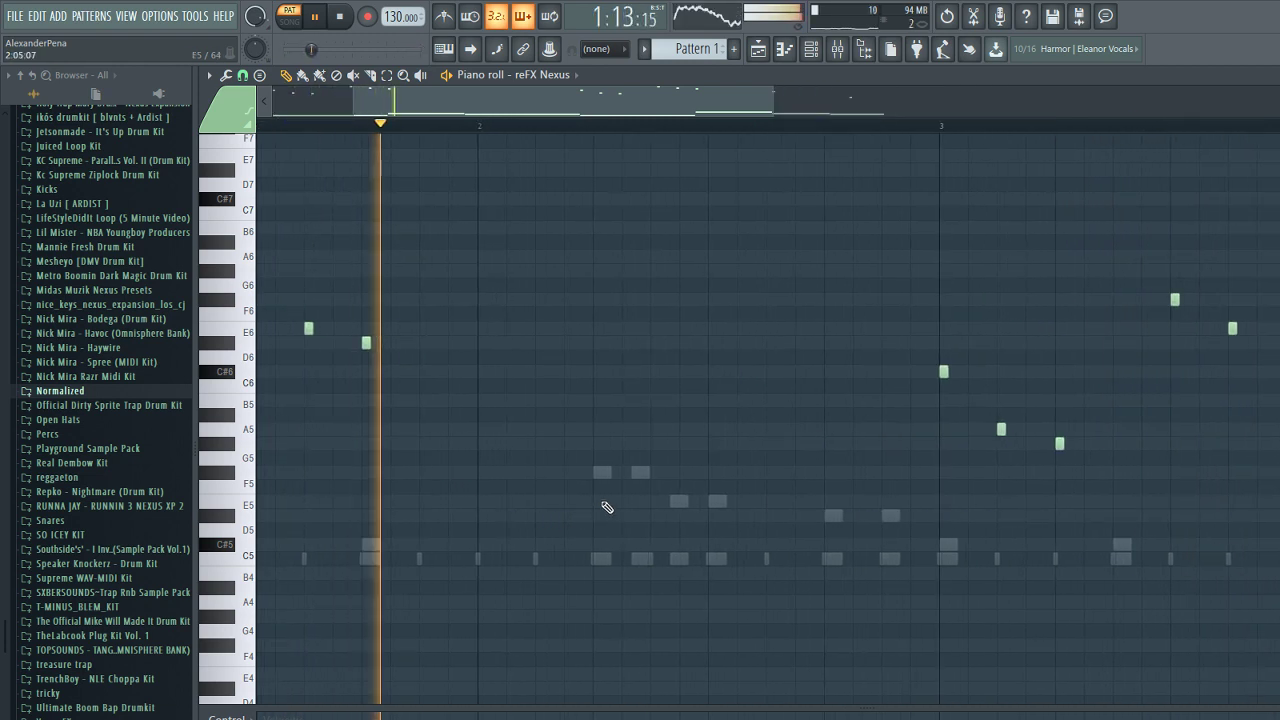
{"action": "left_click", "coordinate": [716, 501]}
{"action": "key", "text": "space"}
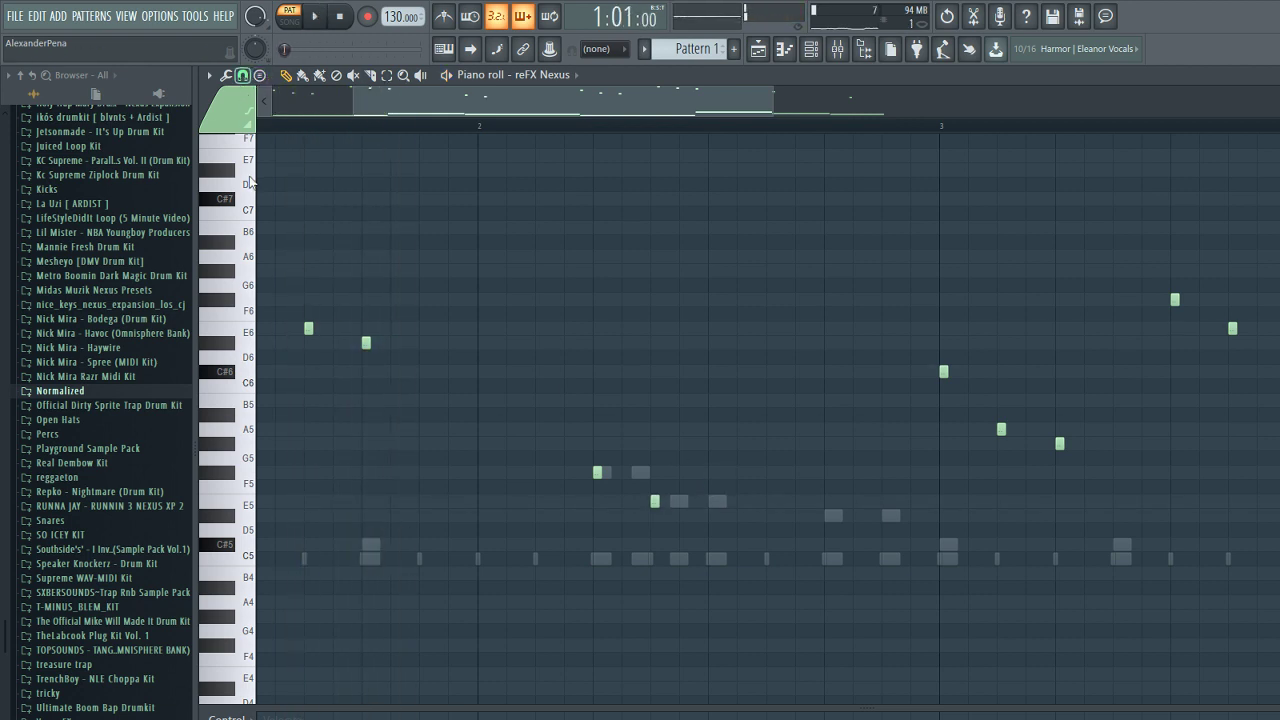
{"action": "scroll", "coordinate": [610, 499], "scroll_direction": "up", "scroll_amount": 2}
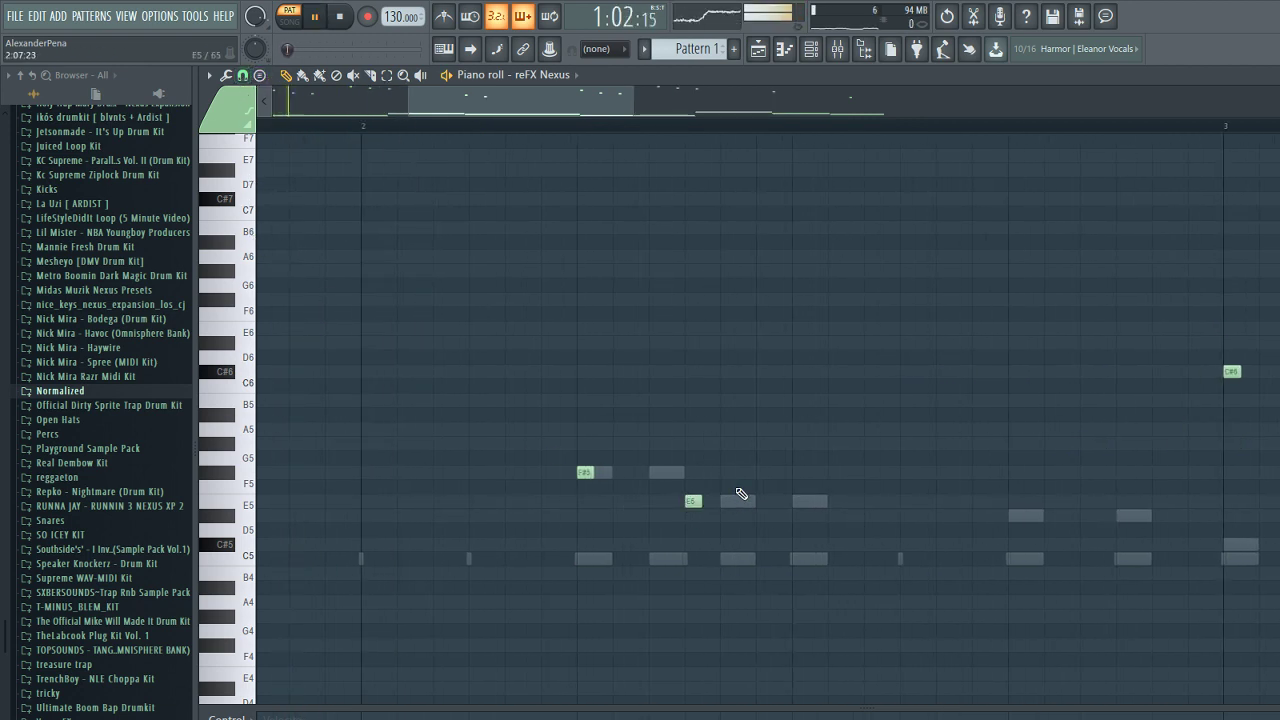
{"action": "left_click", "coordinate": [800, 544]}
{"action": "key", "text": "space"}
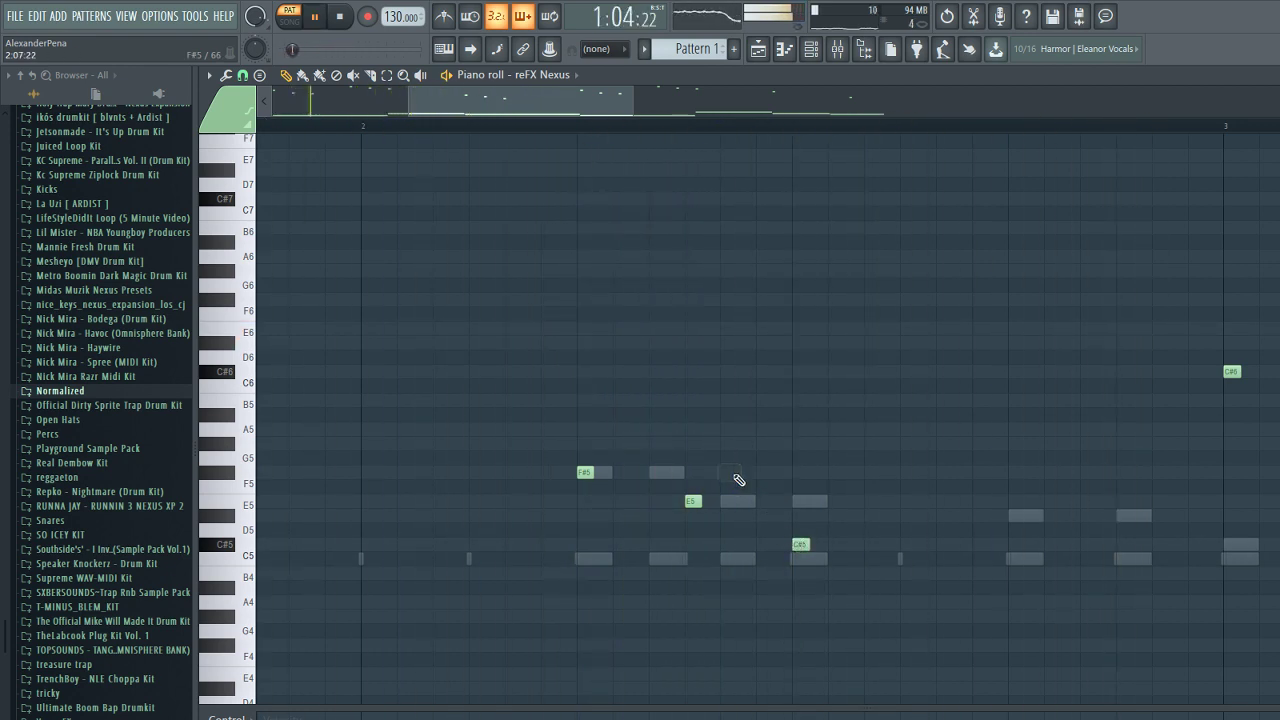
- Try bar 2's C#5 on step 11 with an extra F#5 on step 9, and clear all melody notes from that bar
{"action": "left_click_drag", "start_coordinate": [801, 544], "coordinate": [906, 548]}
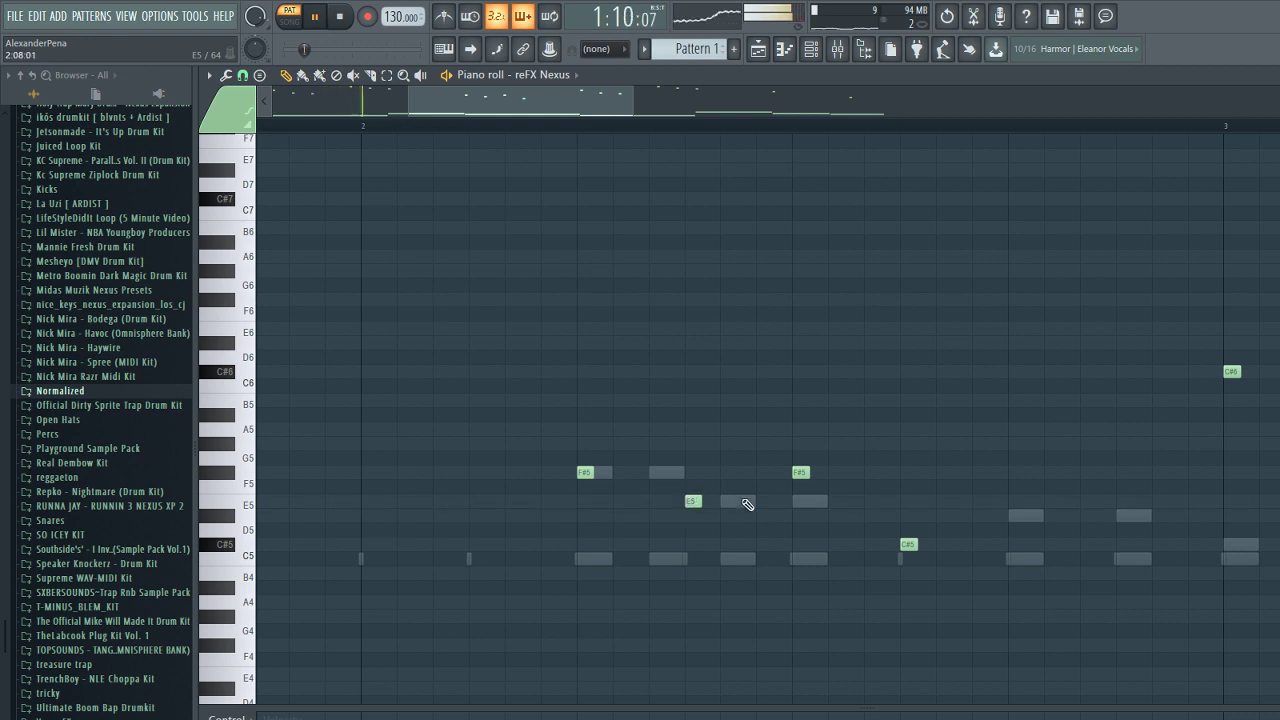
{"action": "right_click", "coordinate": [801, 472]}
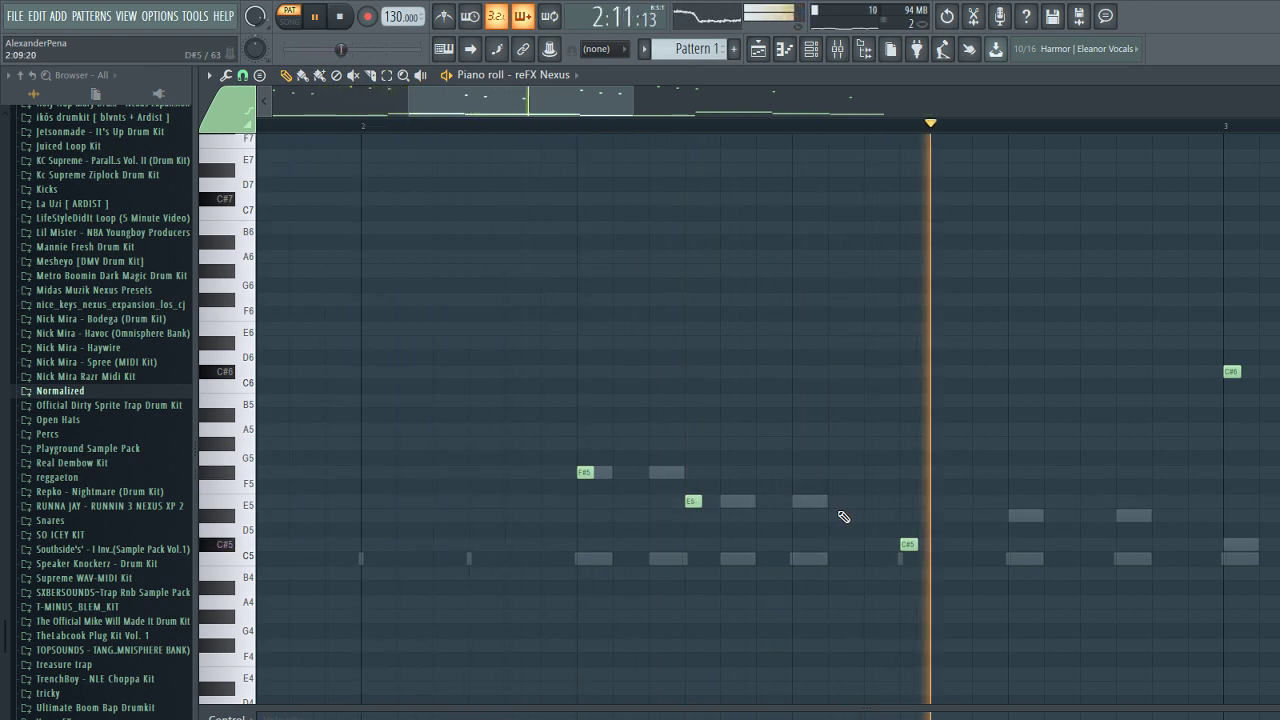
{"action": "key", "text": "space"}
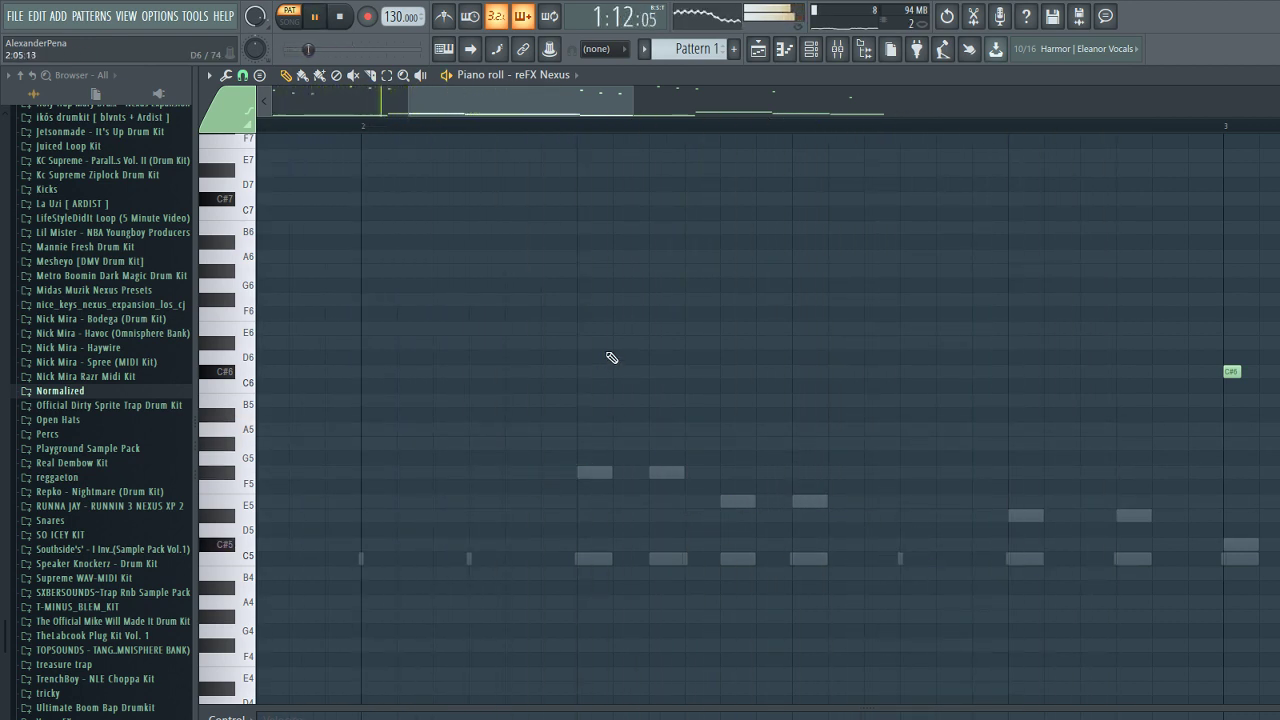
- Place a high descending run in bar 2: F#6 on step 9, E6 on step 11 and D#6 on step 13
{"action": "scroll", "coordinate": [640, 390], "scroll_direction": "up", "scroll_amount": 3}
{"action": "left_click", "coordinate": [800, 386]}
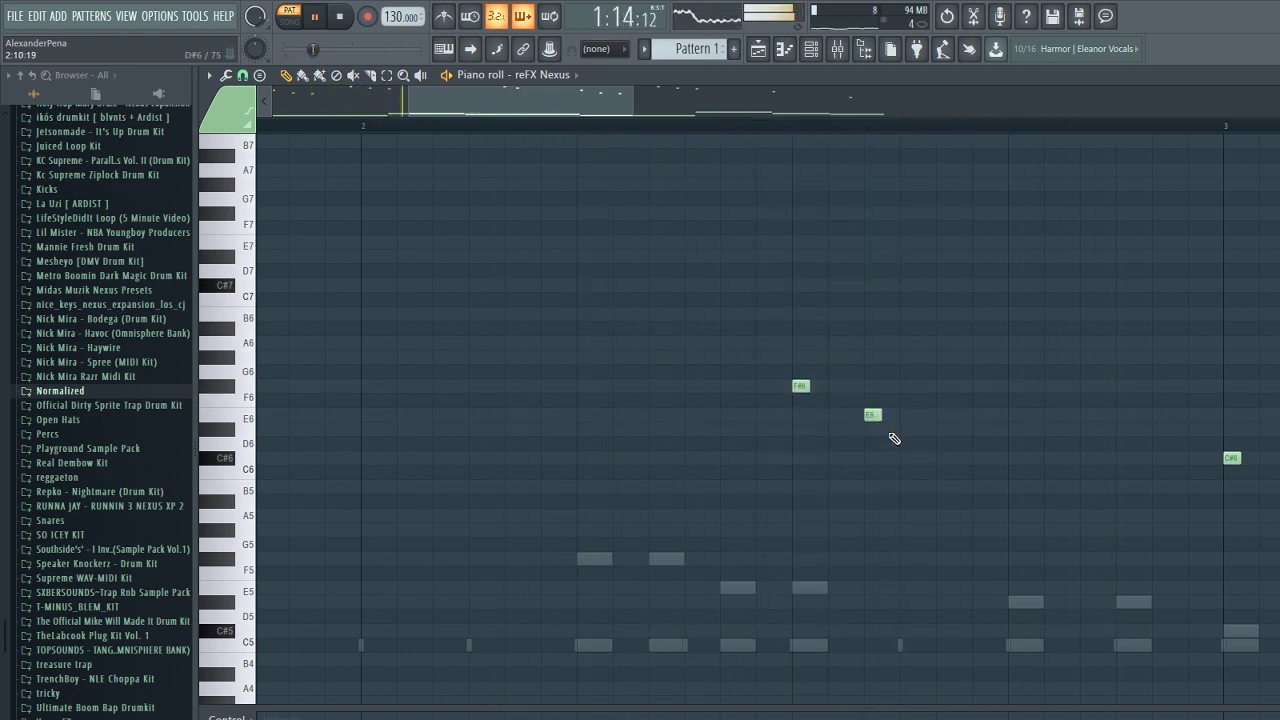
{"action": "left_click", "coordinate": [1010, 458]}
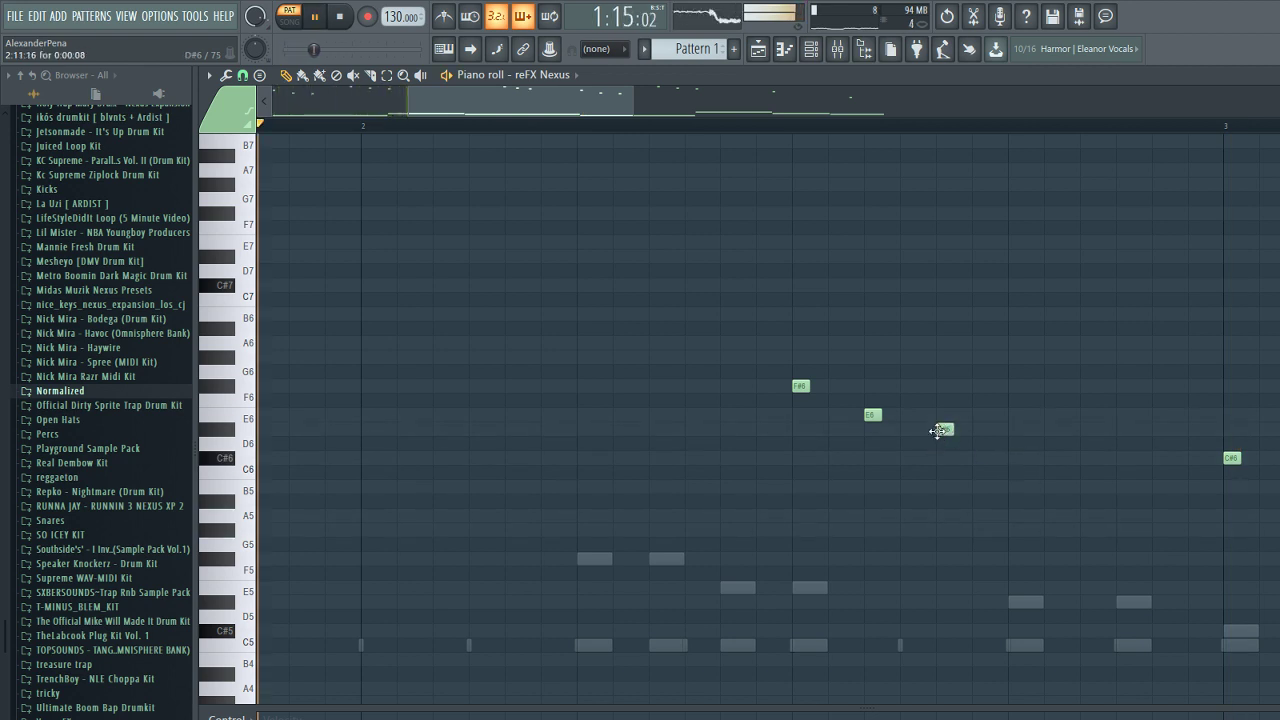
{"action": "left_click_drag", "start_coordinate": [943, 430], "coordinate": [1016, 429]}
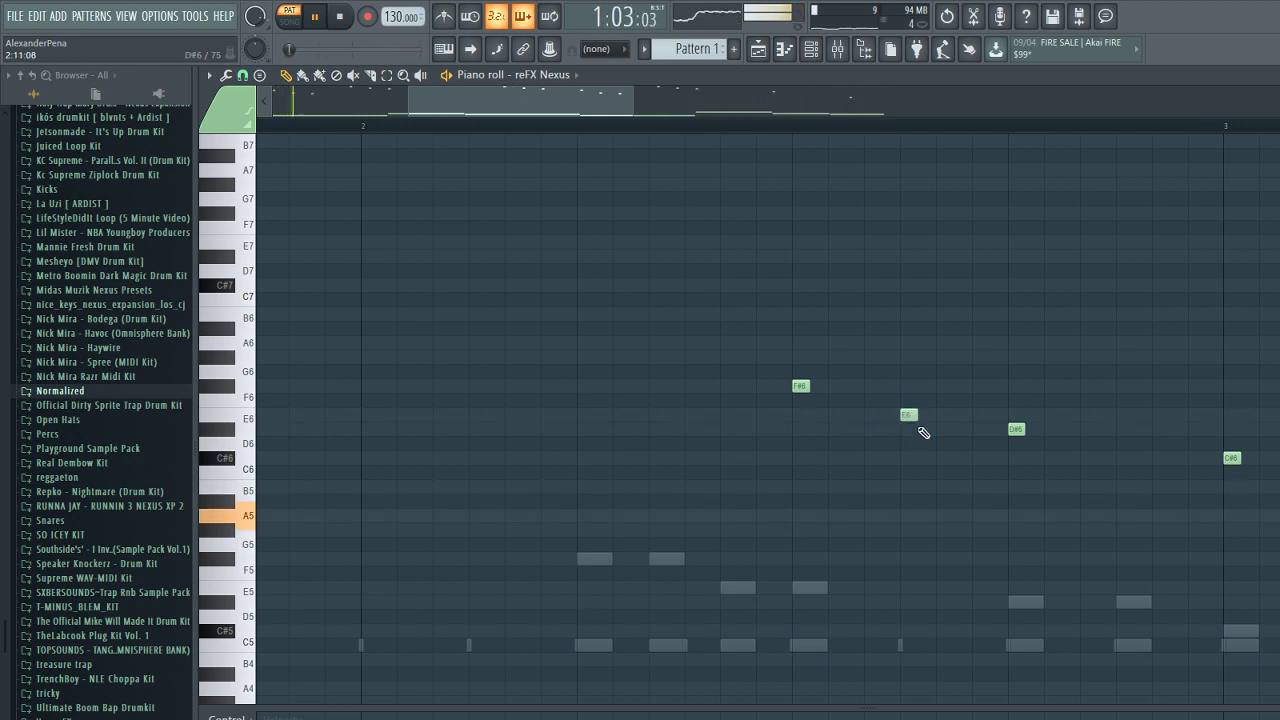
- Rework bar 4's ending, trying A5 on step 9 and F#5 on step 13, and settle on A5 on step 11 and D#5 on step 15
{"action": "scroll", "coordinate": [740, 512], "scroll_direction": "down", "scroll_amount": 4}
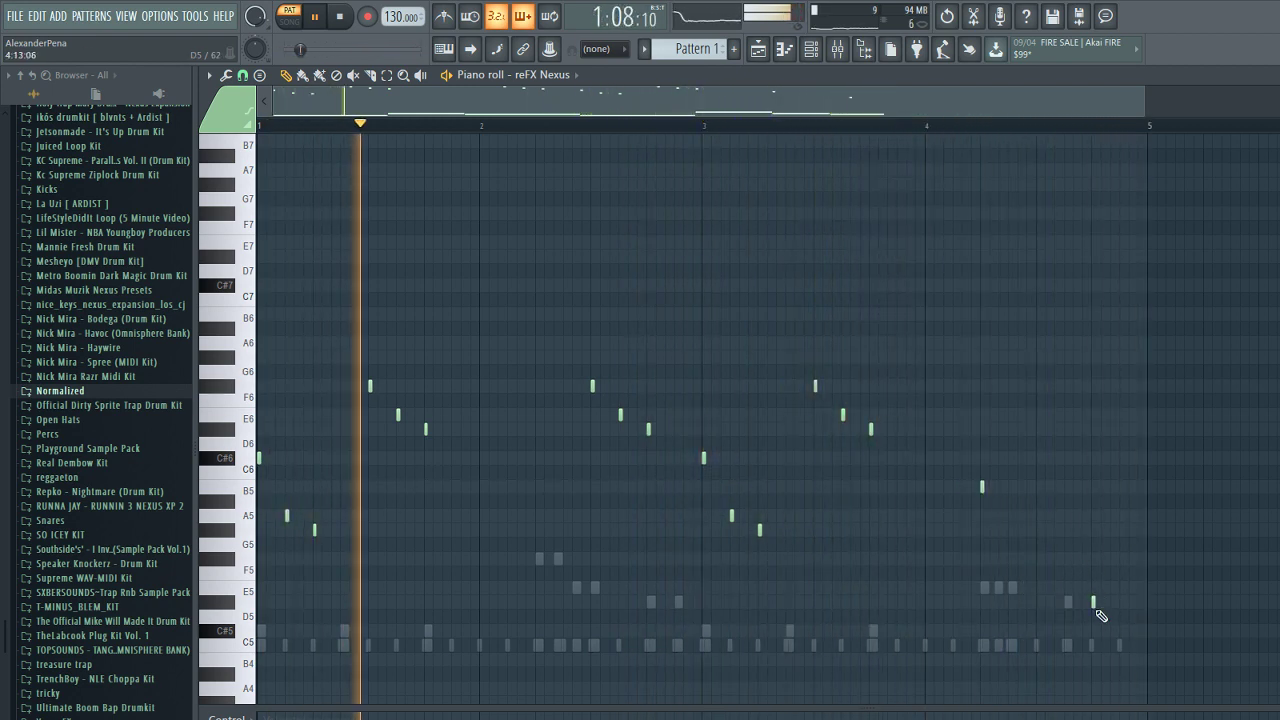
{"action": "scroll", "coordinate": [1095, 610], "scroll_direction": "up", "scroll_amount": 3, "text": "ctrl"}
{"action": "scroll", "coordinate": [1050, 596], "scroll_direction": "up", "scroll_amount": 3, "text": "ctrl"}
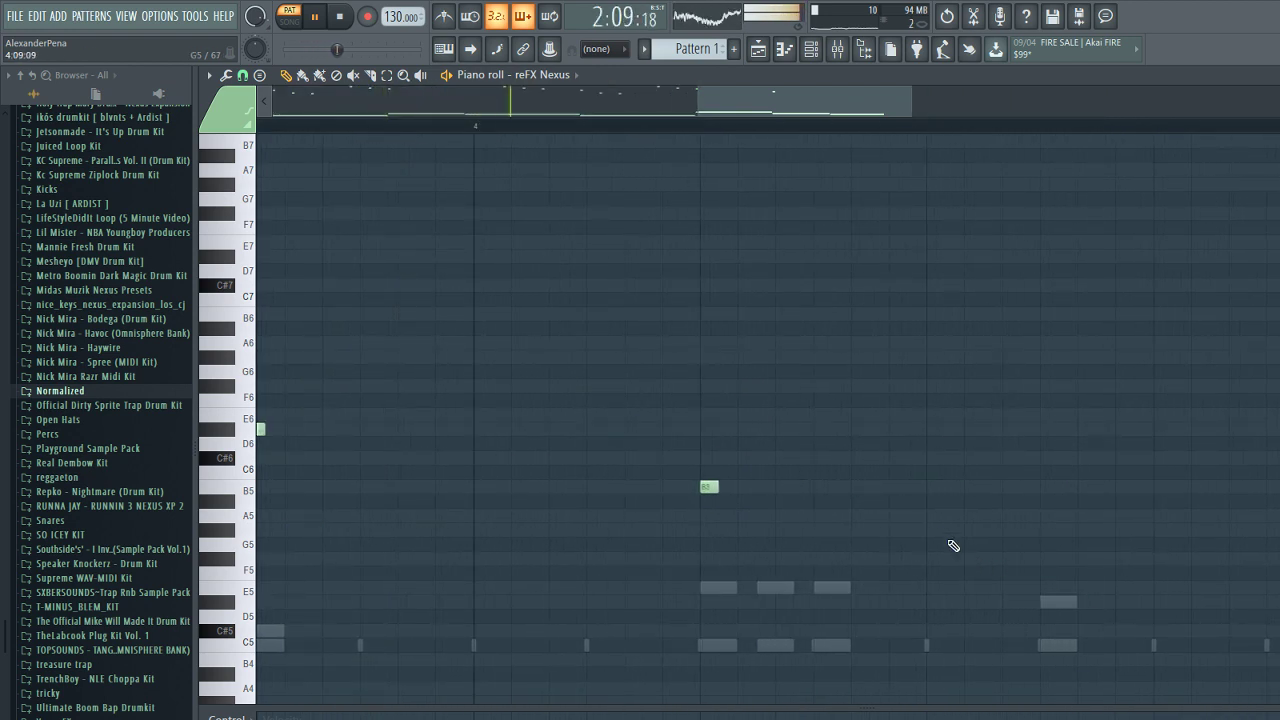
{"action": "scroll", "coordinate": [1051, 606], "scroll_direction": "down", "scroll_amount": 3, "text": "ctrl"}
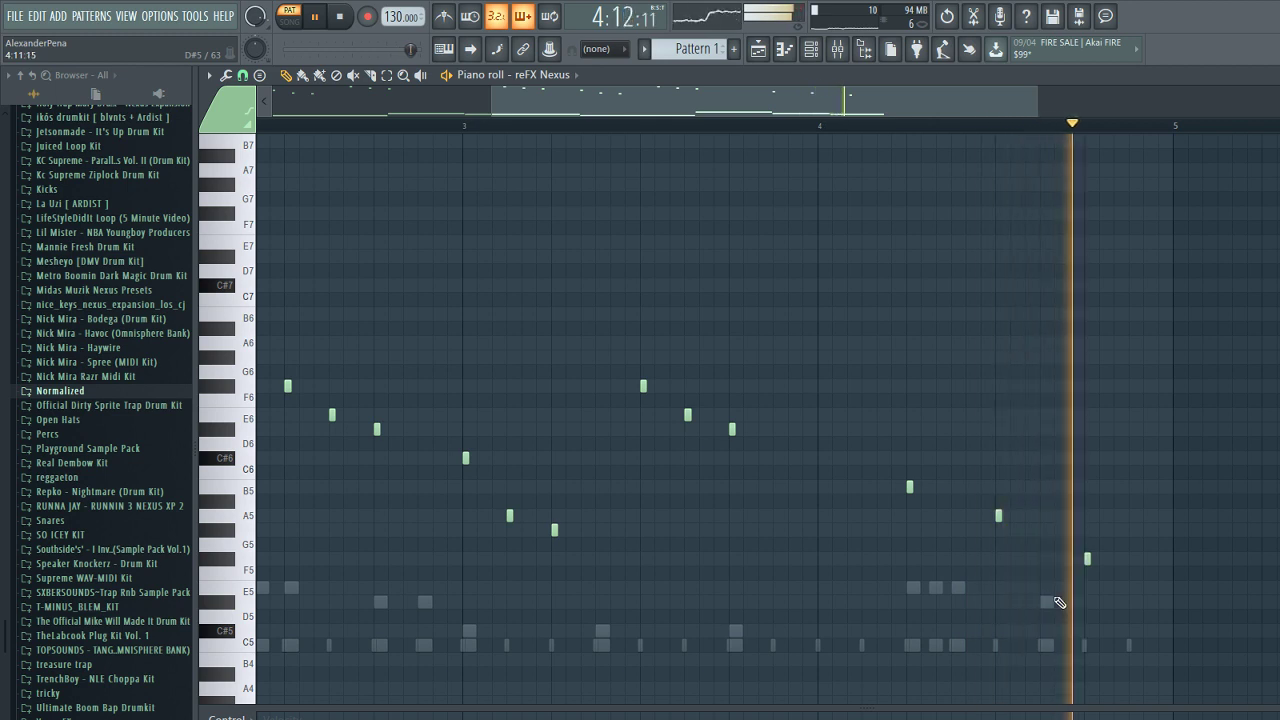
{"action": "scroll", "coordinate": [1020, 565], "scroll_direction": "up", "scroll_amount": 3, "text": "ctrl"}
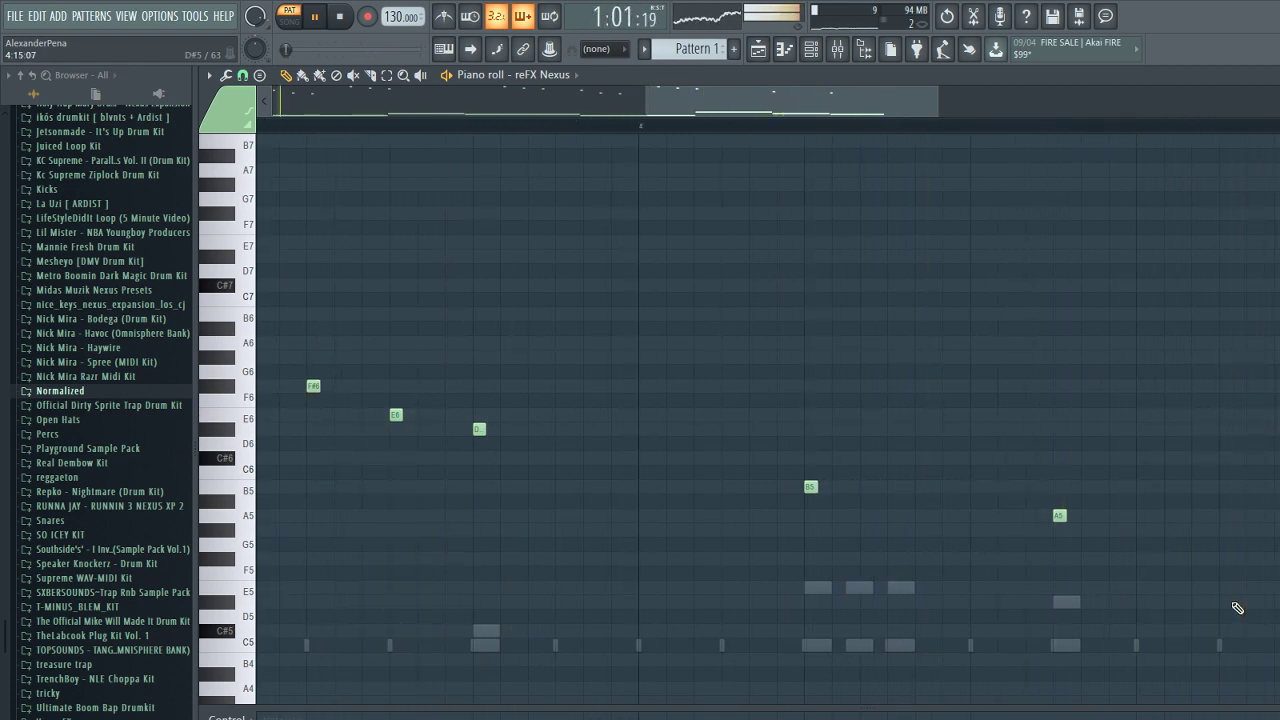
{"action": "scroll", "coordinate": [1055, 611], "scroll_direction": "down", "scroll_amount": 3, "text": "ctrl"}
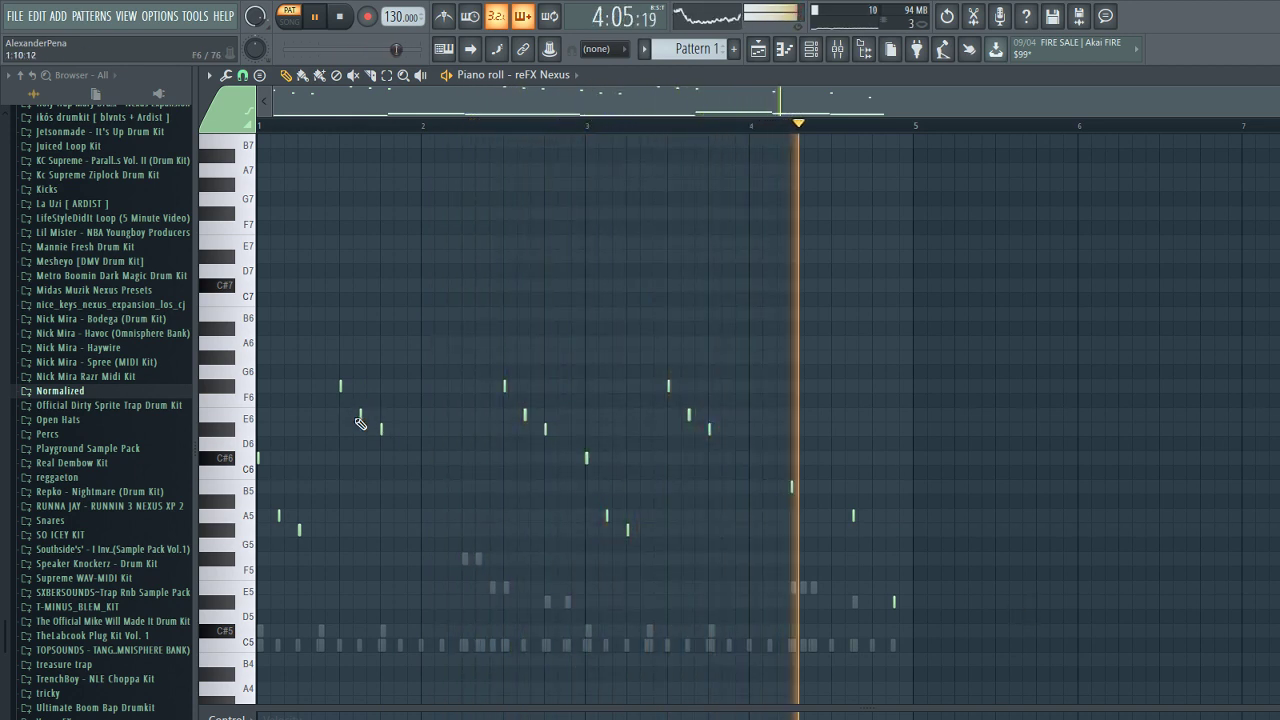
- Change bar 4's melody note on step 15 to G#5, and add an A5 on step 5 of bar 2
{"action": "scroll", "coordinate": [1105, 603], "scroll_direction": "up", "scroll_amount": 5, "text": "ctrl"}
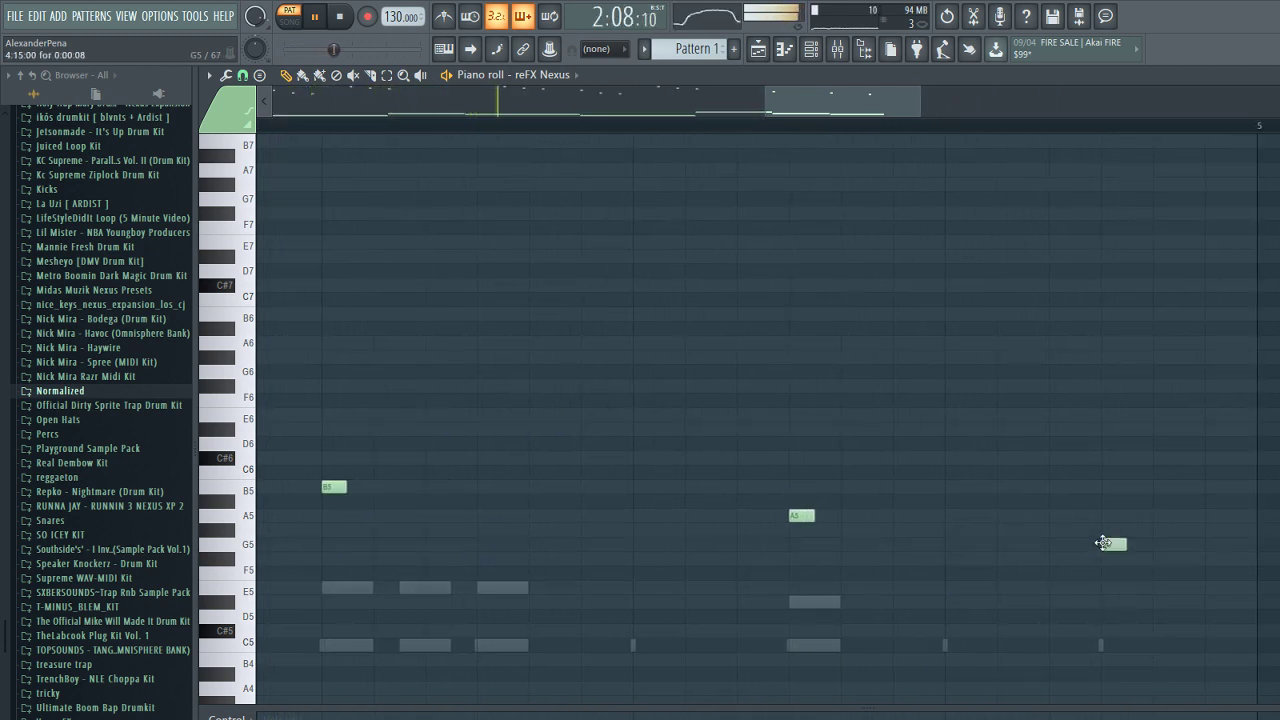
{"action": "scroll", "coordinate": [1040, 575], "scroll_direction": "down", "scroll_amount": 5, "text": "ctrl"}
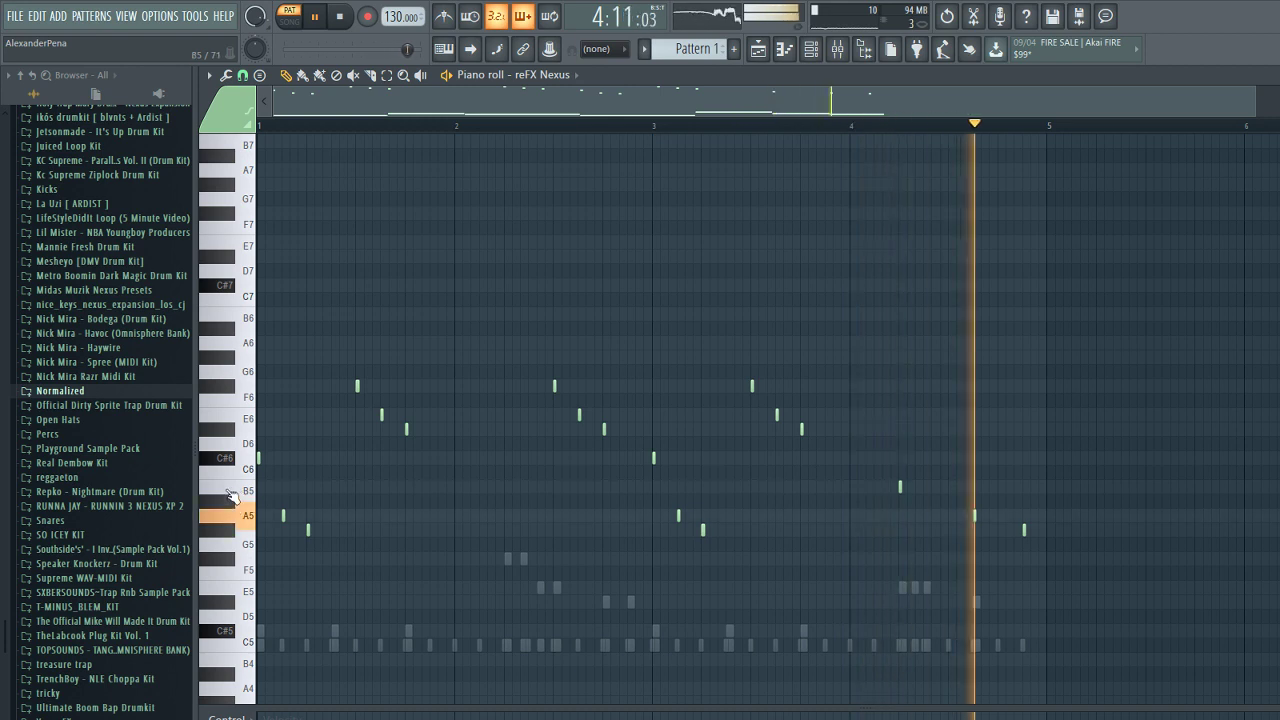
{"action": "scroll", "coordinate": [646, 526], "scroll_direction": "up", "scroll_amount": 5, "text": "ctrl"}
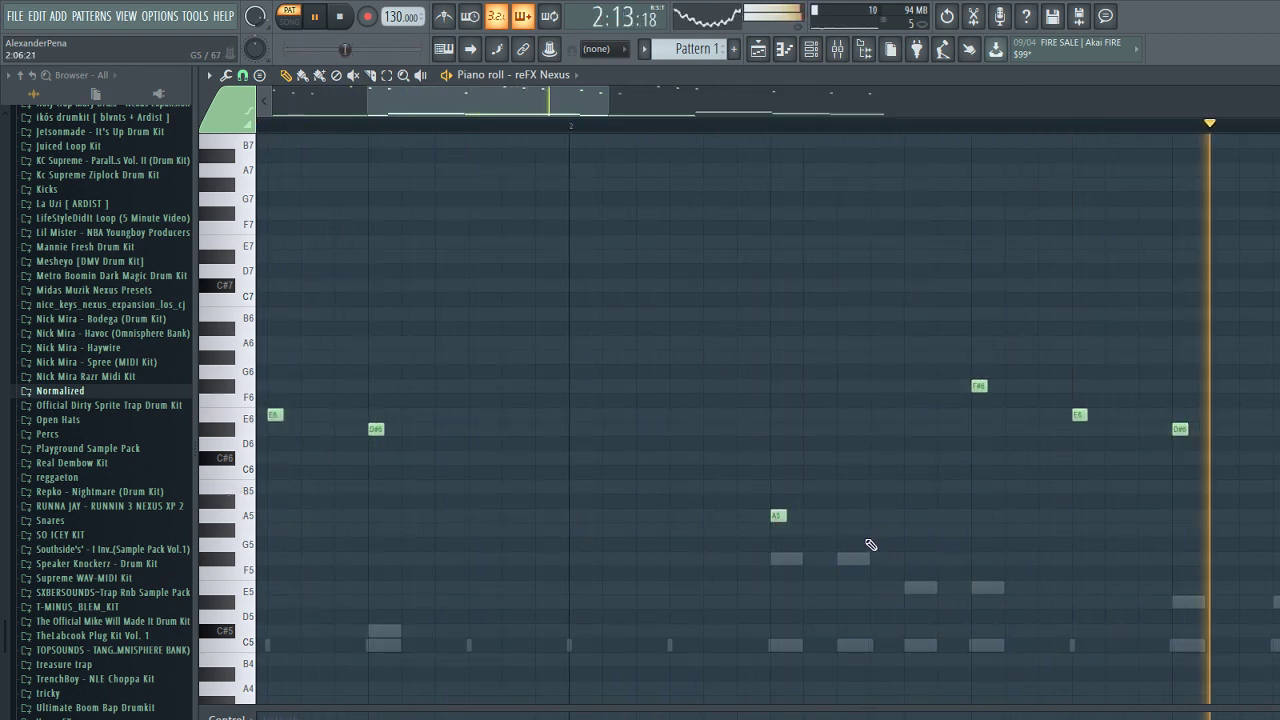
{"action": "scroll", "coordinate": [830, 565], "scroll_direction": "down", "scroll_amount": 4, "text": "ctrl"}
{"action": "scroll", "coordinate": [790, 585], "scroll_direction": "down", "scroll_amount": 3, "text": "ctrl"}
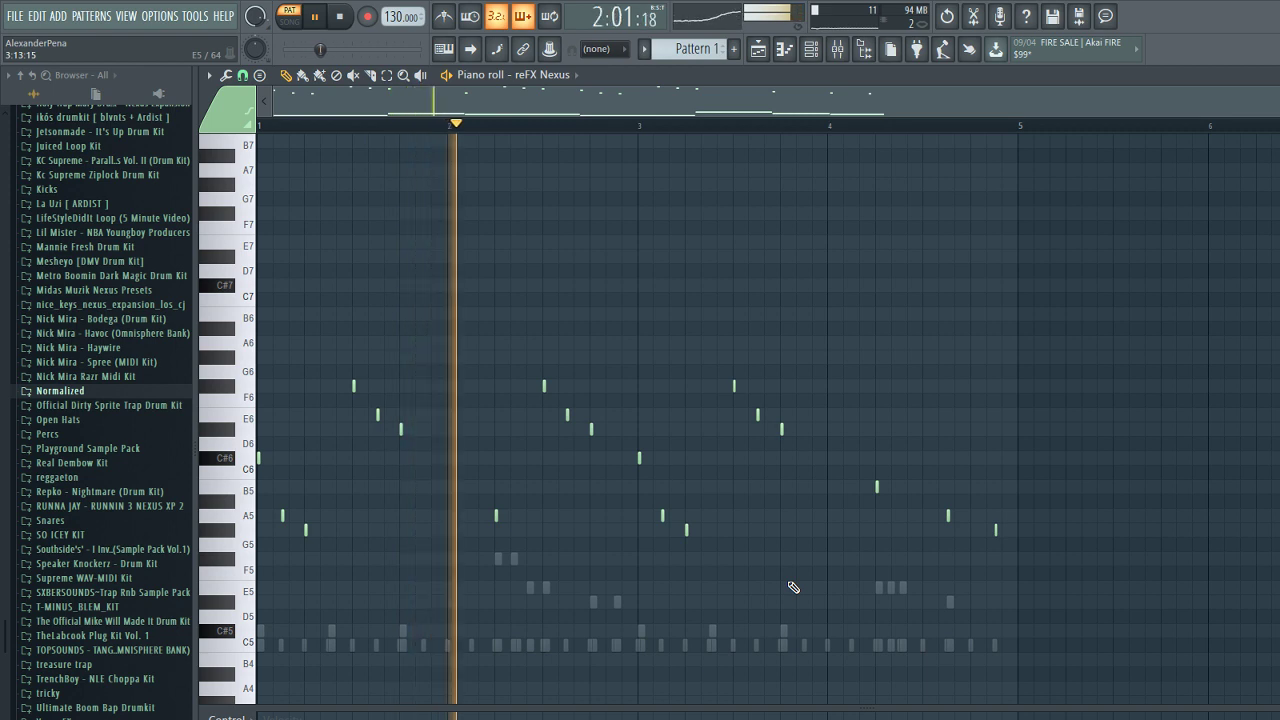
- Add Fruity Reeverb 2 after the EQ on the Nexus mixer insert 5, with the wet level at 25%
{"action": "key", "text": "F6"}
{"action": "key", "text": "F9"}
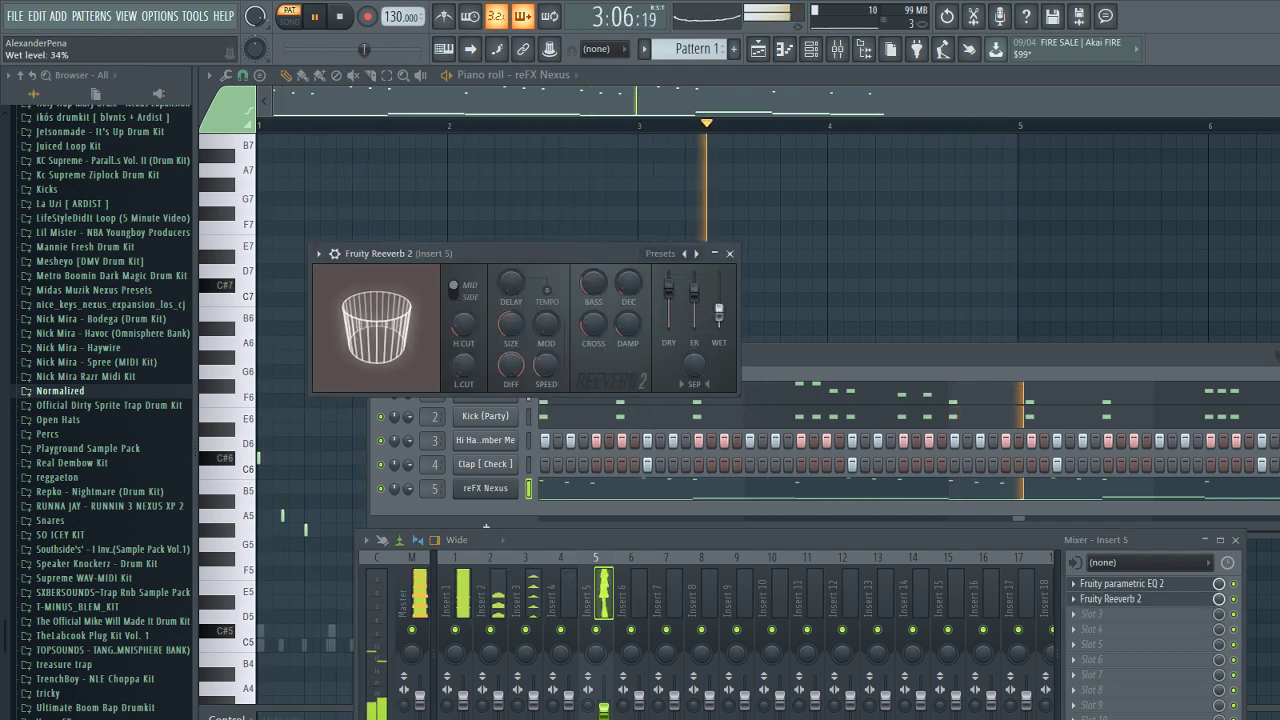
{"action": "left_click_drag", "start_coordinate": [719, 314], "coordinate": [719, 318]}
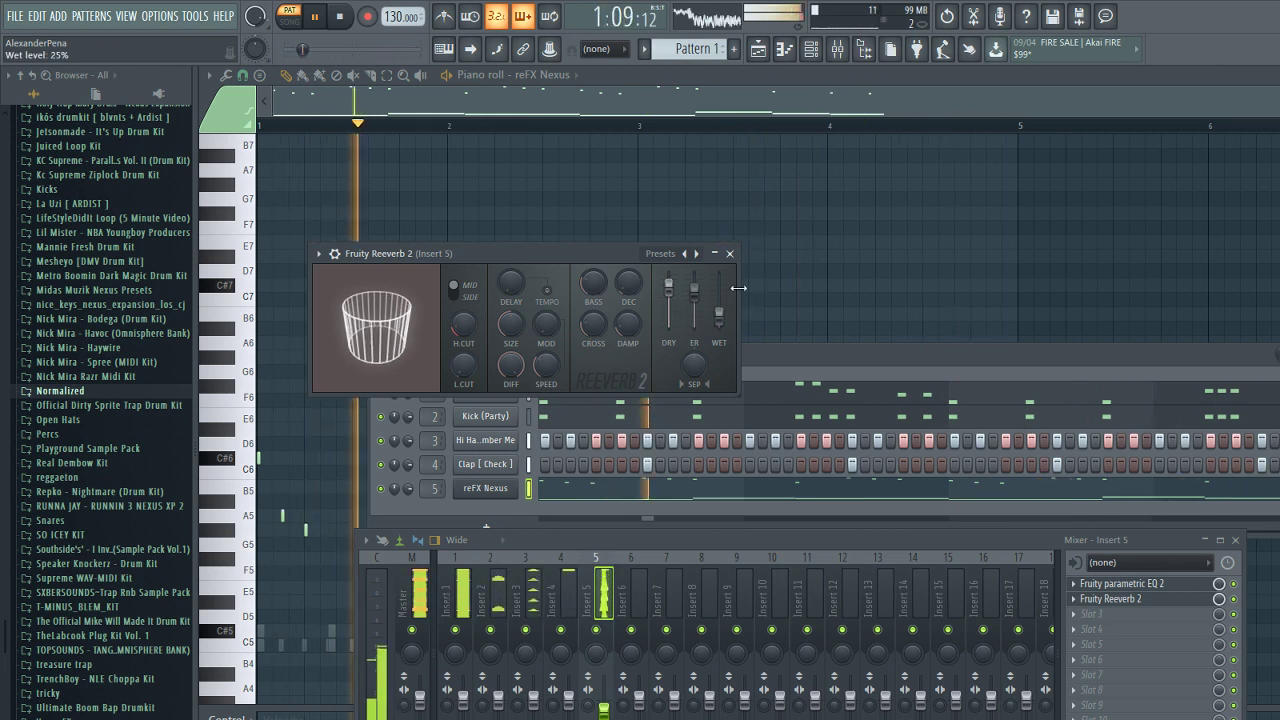
{"action": "left_click", "coordinate": [769, 297]}
{"action": "scroll", "coordinate": [780, 342], "scroll_direction": "down", "scroll_amount": 4}
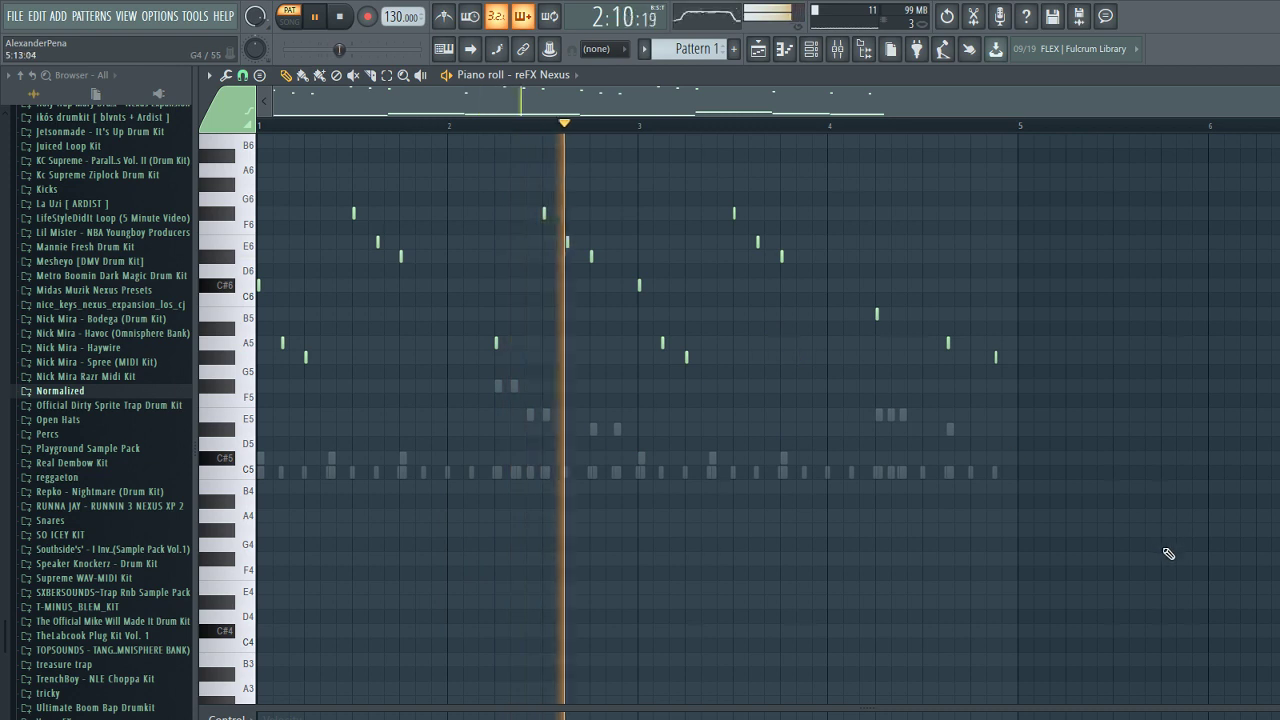
{"action": "scroll", "coordinate": [1155, 535], "scroll_direction": "down", "scroll_amount": 4}
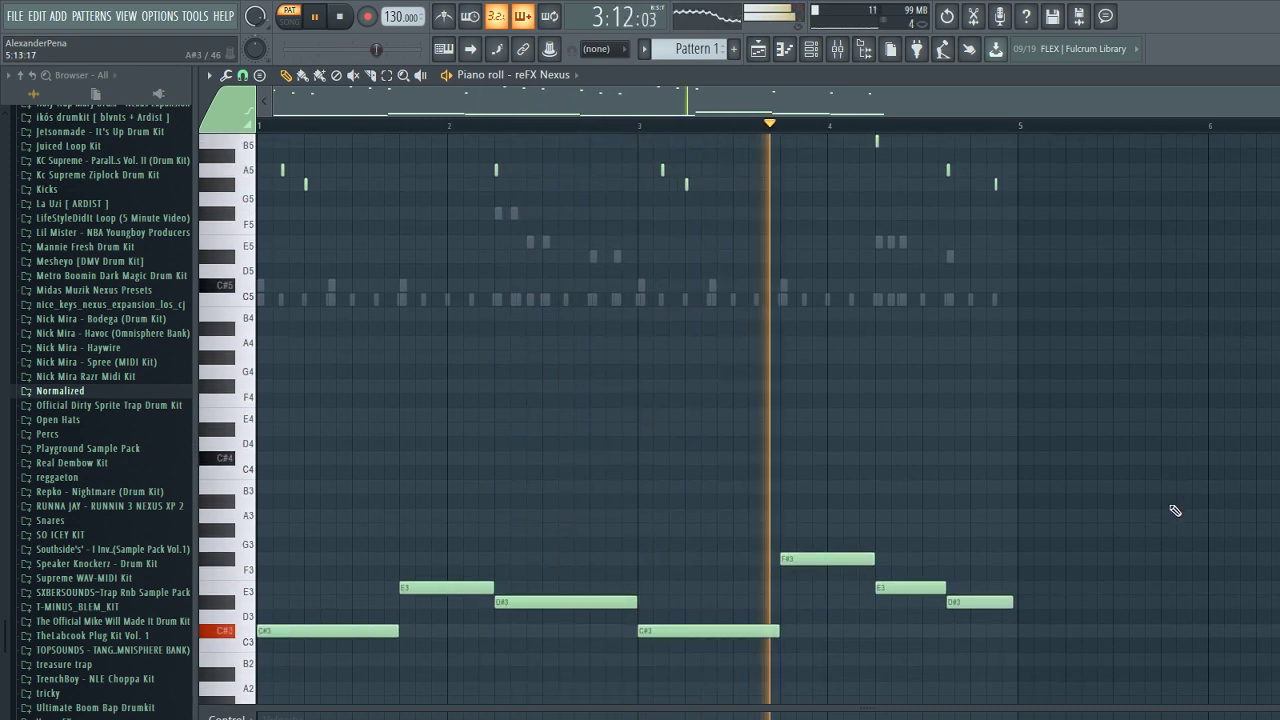
{"action": "scroll", "coordinate": [1174, 511], "scroll_direction": "up", "scroll_amount": 7}
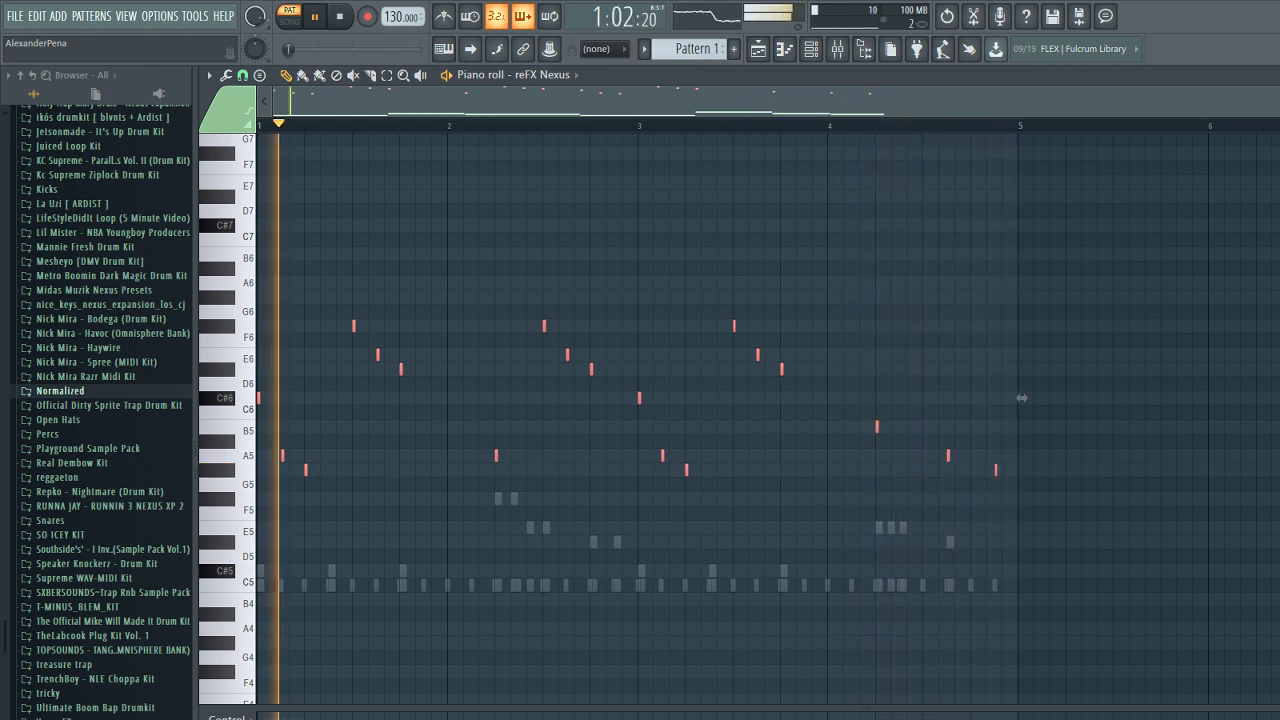
{"action": "left_click", "coordinate": [1025, 439], "text": "ctrl"}
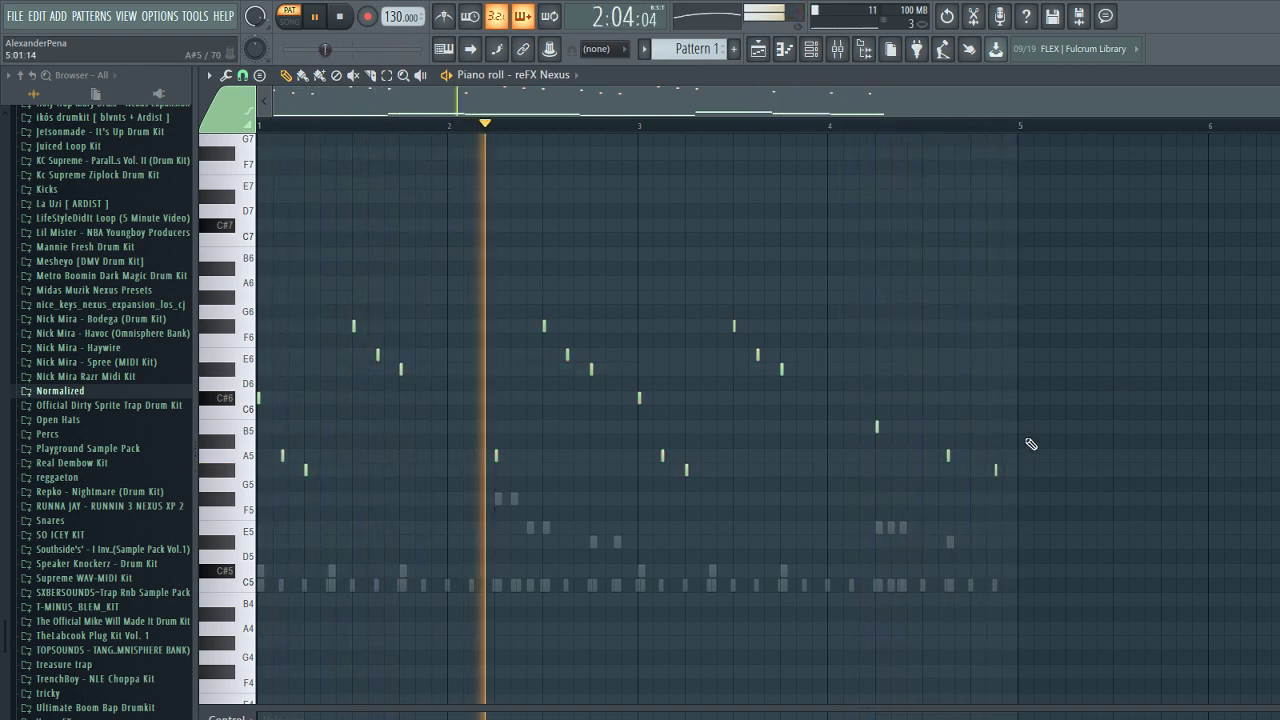
{"action": "scroll", "coordinate": [1030, 444], "scroll_direction": "down", "scroll_amount": 5}
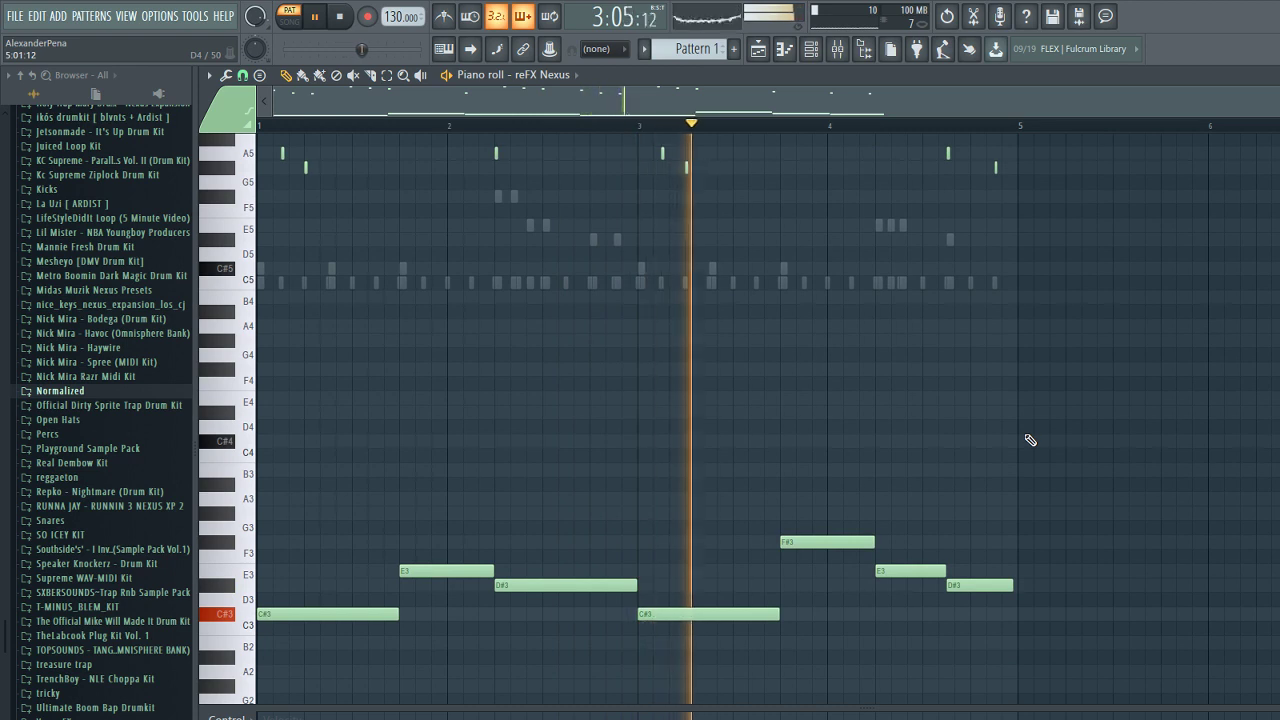
{"action": "key", "text": "F9"}
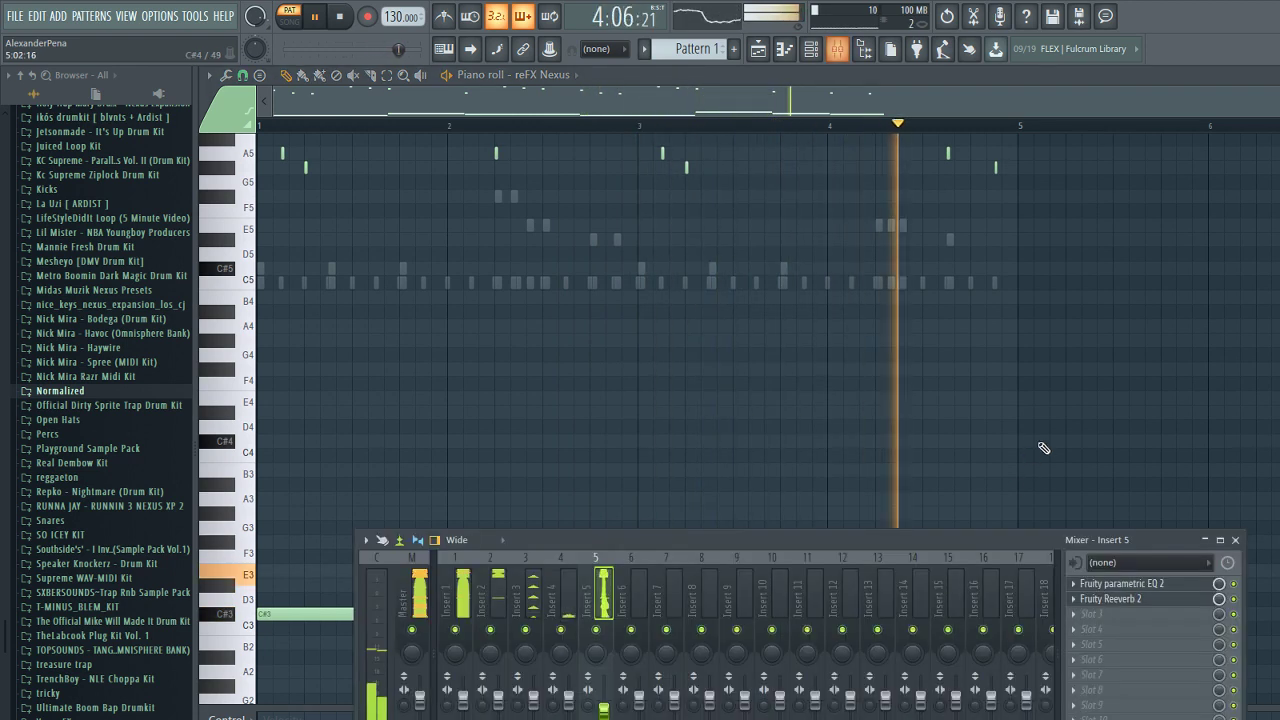
{"action": "key", "text": "F9"}
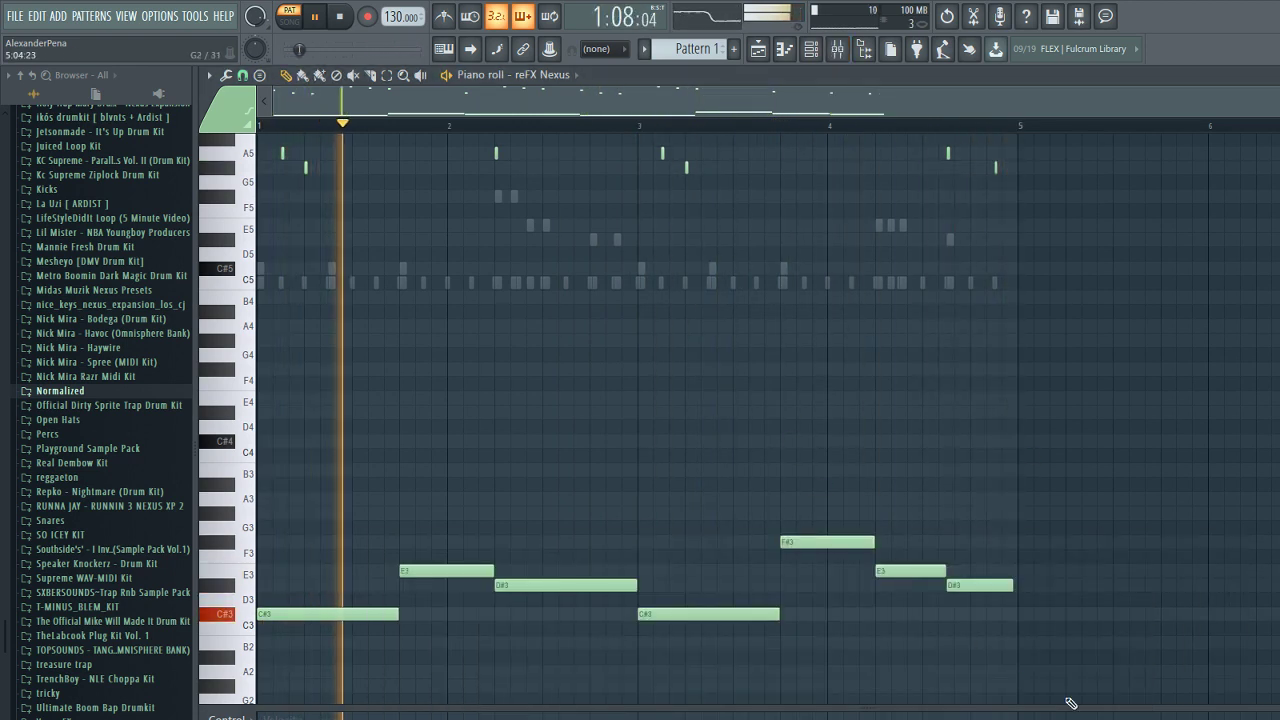
- Try removing all the low bass notes from the first Nexus channel, and undo the removal
{"action": "left_click_drag", "start_coordinate": [1064, 663], "coordinate": [141, 429]}
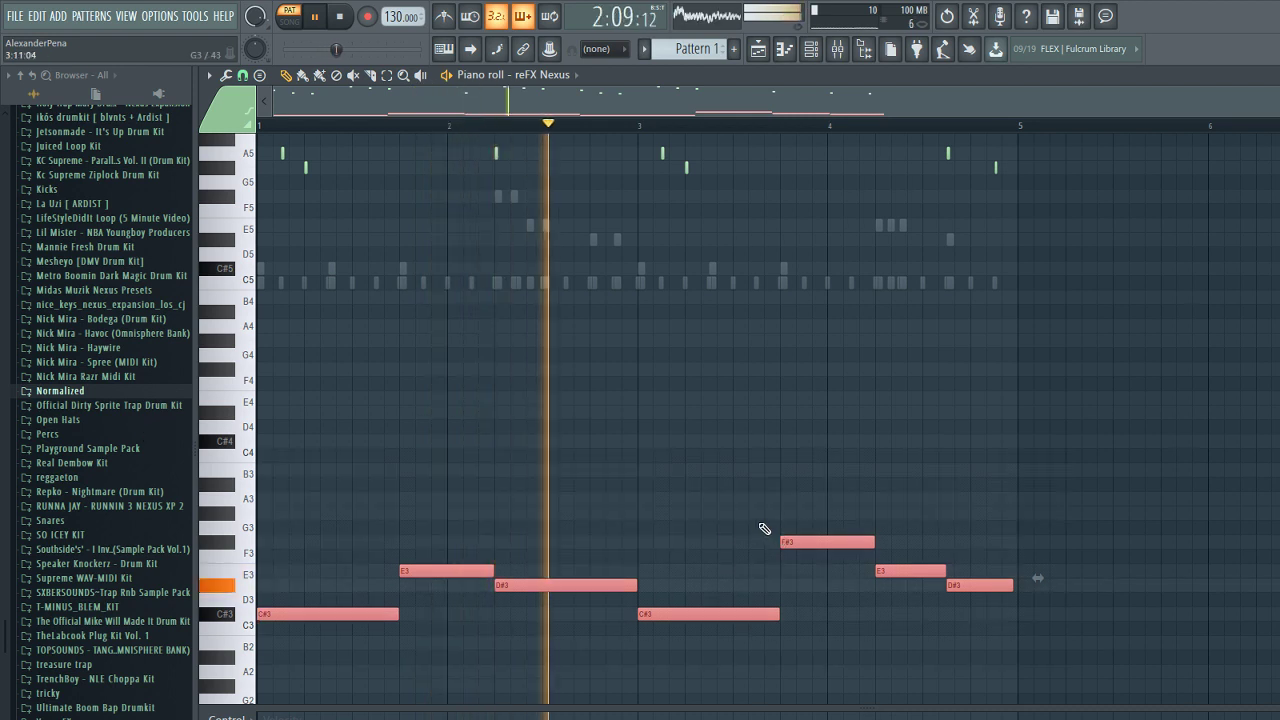
{"action": "key", "text": "Delete"}
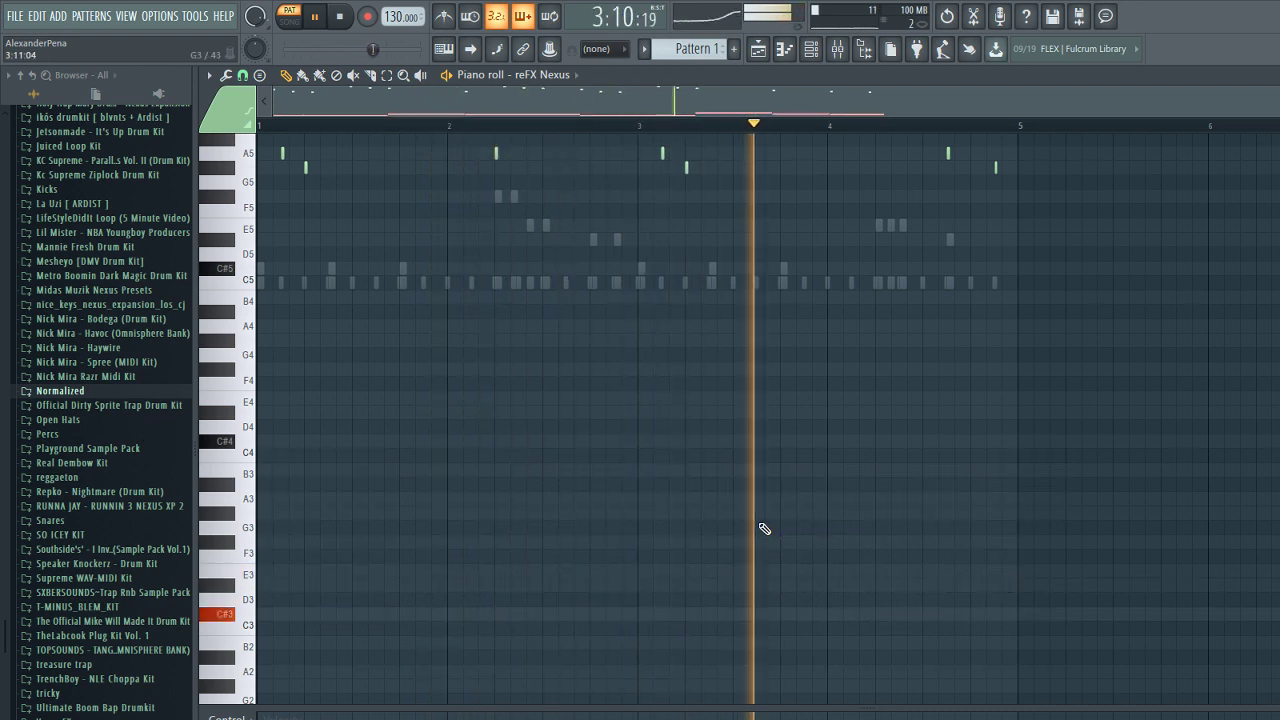
{"action": "key", "text": "ctrl+z"}
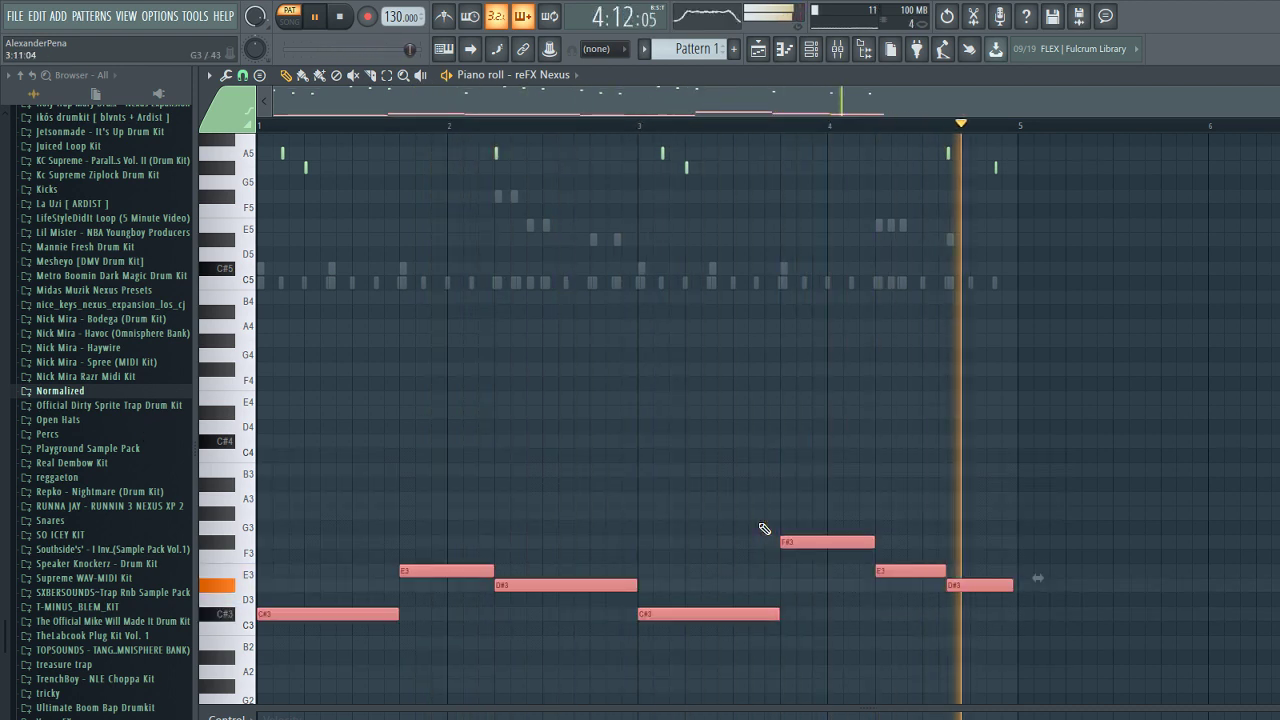
- Add a second Nexus channel with the Ballad Grand Piano preset and route it to mixer track 6
{"action": "key", "text": "F9"}
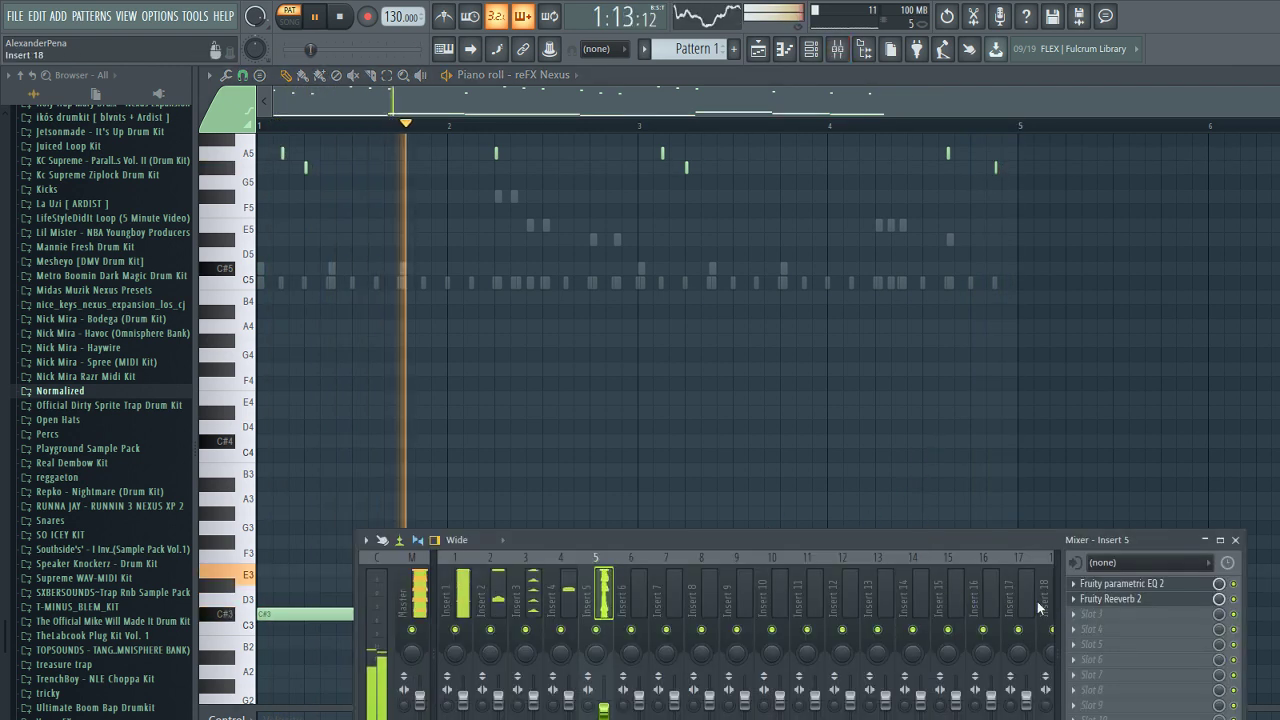
{"action": "key", "text": "F6"}
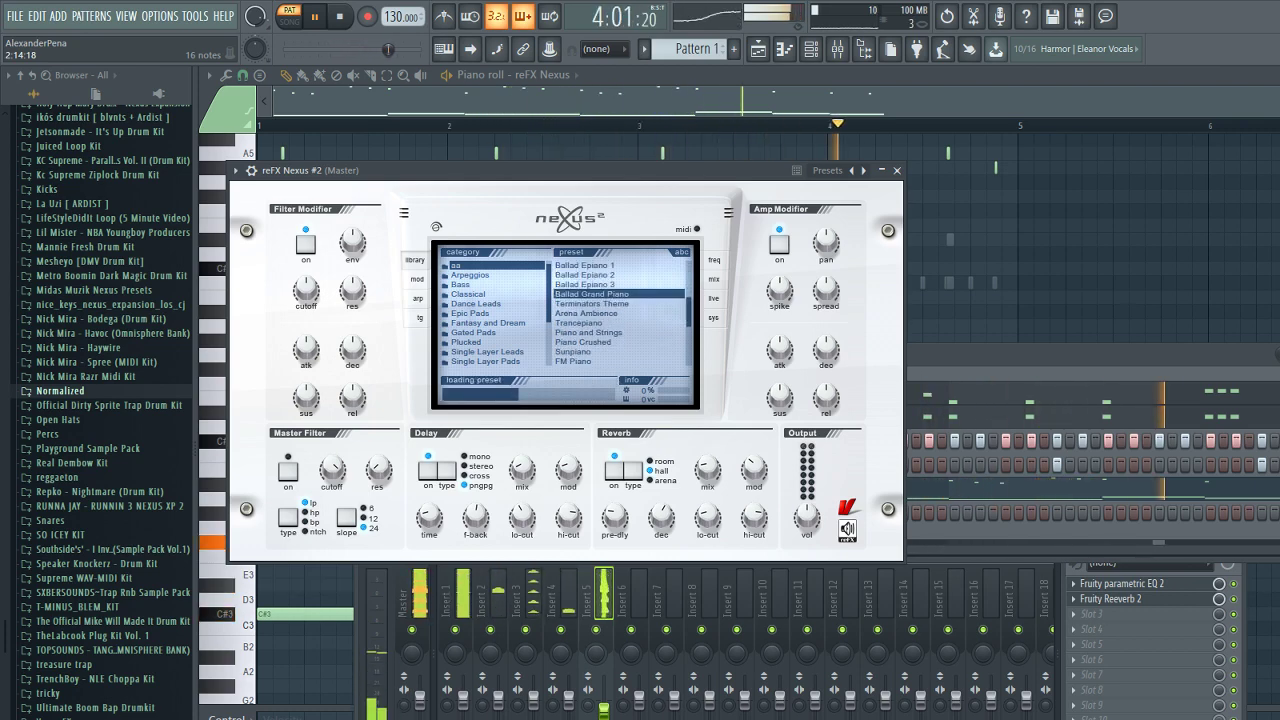
{"action": "left_click", "coordinate": [897, 170]}
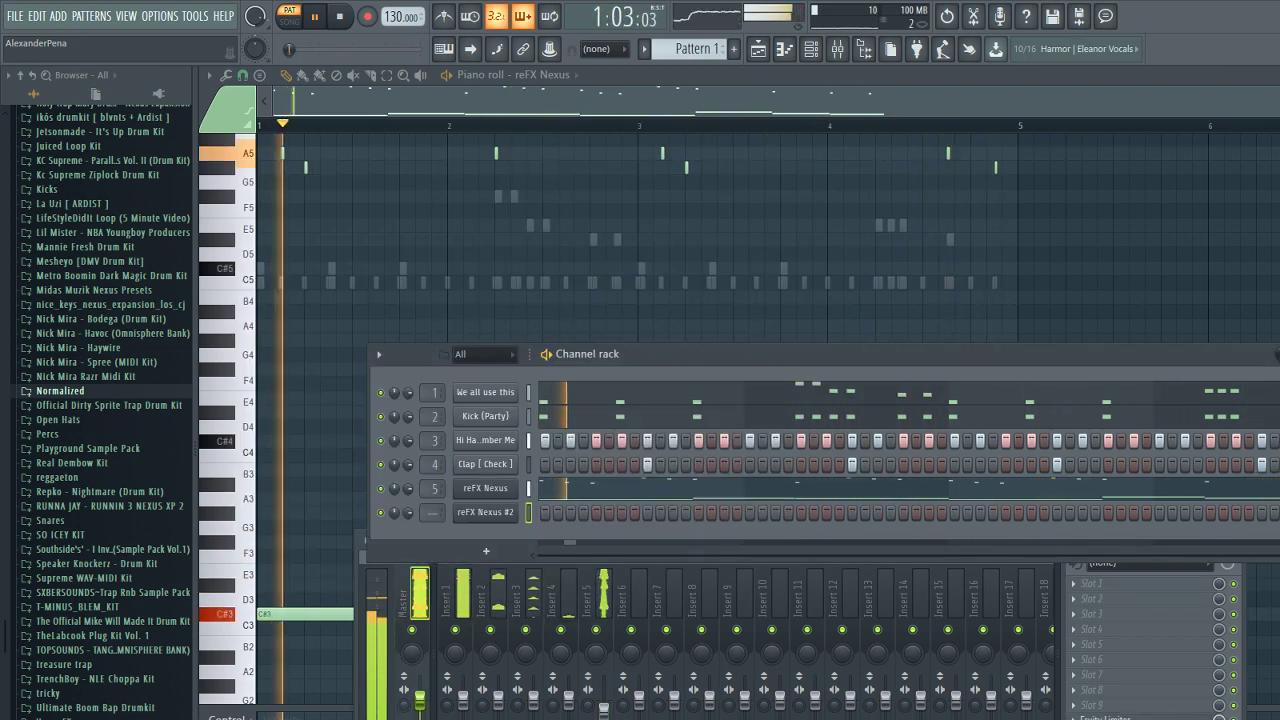
{"action": "left_click_drag", "start_coordinate": [432, 512], "coordinate": [432, 494]}
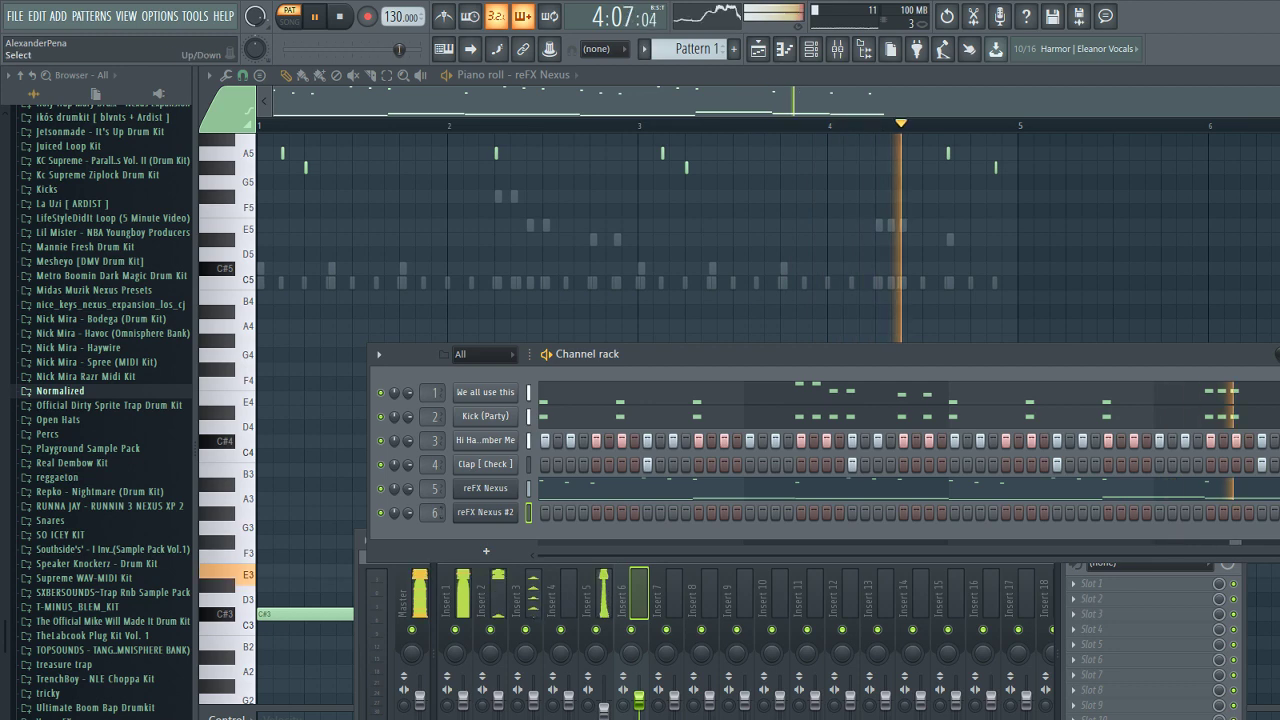
- Load Fruity parametric EQ 2 on insert 6, cutting the lows and highs and slightly lowering the mid bands
{"action": "left_click", "coordinate": [1074, 584]}
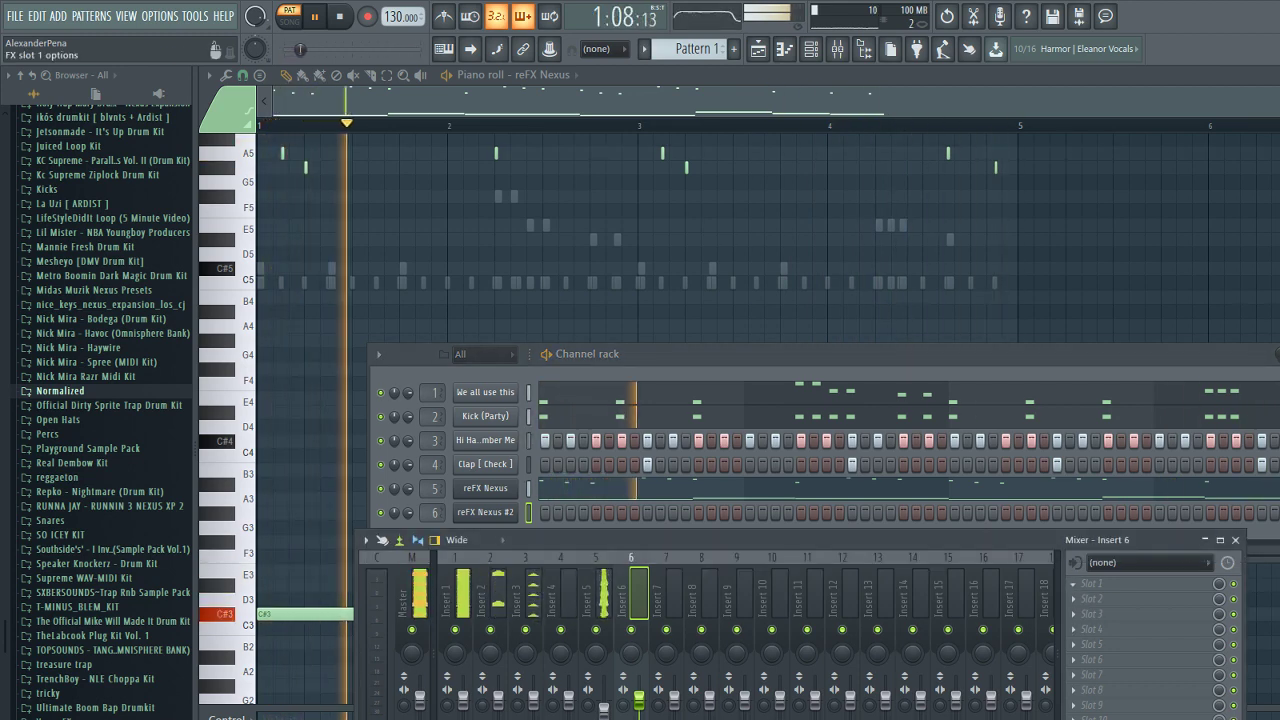
{"action": "left_click", "coordinate": [706, 258]}
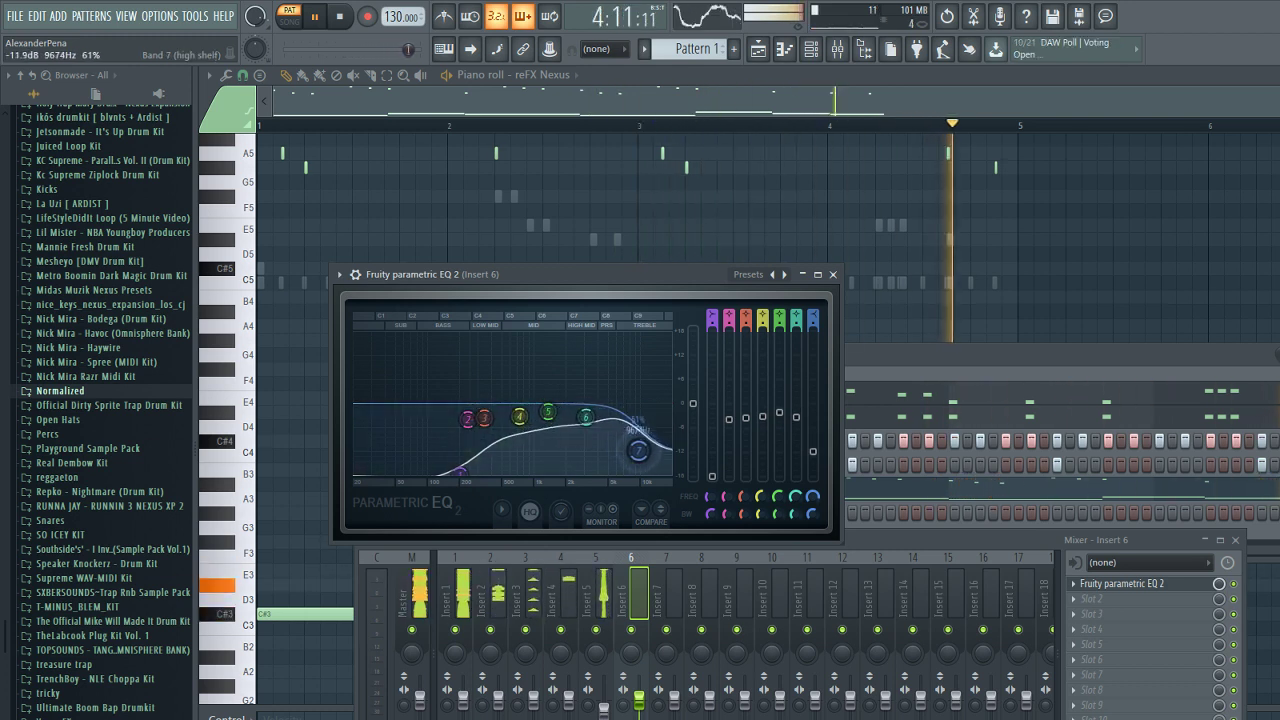
{"action": "left_click_drag", "start_coordinate": [646, 470], "coordinate": [644, 471]}
{"action": "left_click_drag", "start_coordinate": [586, 417], "coordinate": [550, 416]}
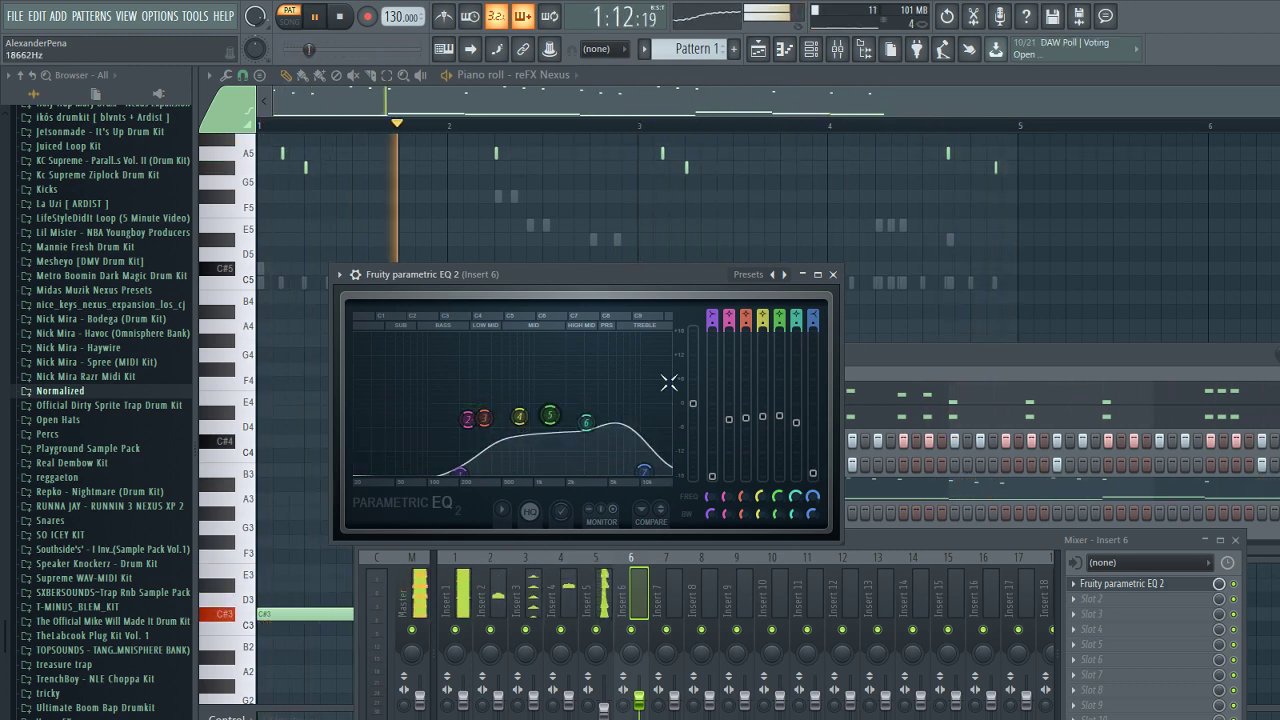
{"action": "left_click", "coordinate": [832, 274]}
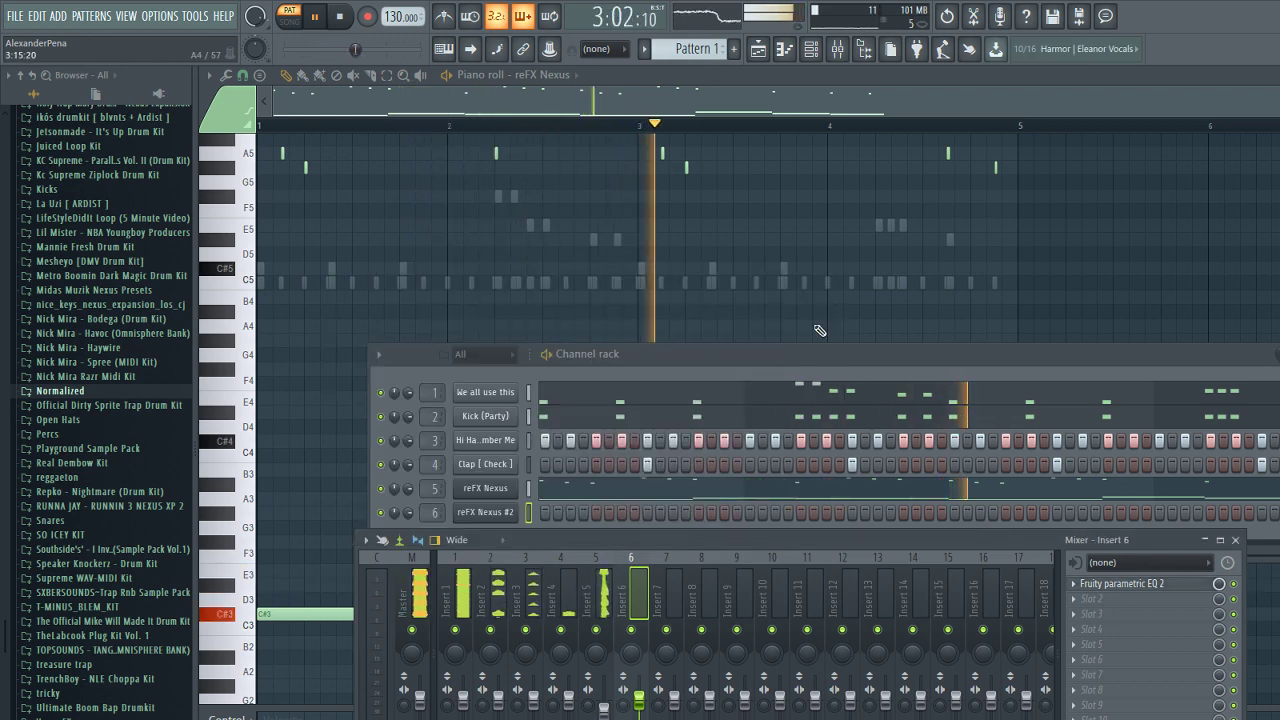
- Stop playback and draw a C#3 about eight steps long at the start of bar 1 in the second Nexus channel's piano roll
{"action": "left_click", "coordinate": [388, 500]}
{"action": "key", "text": "F7"}
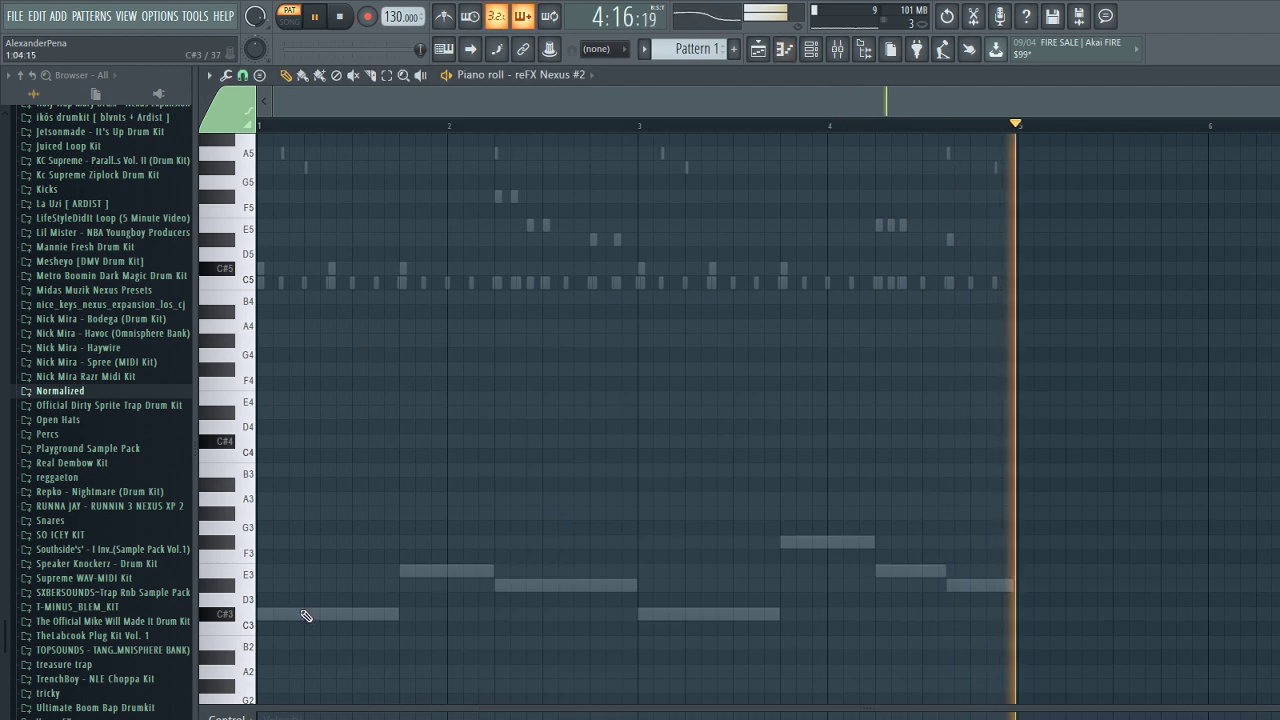
{"action": "key", "text": "space"}
{"action": "scroll", "coordinate": [255, 600], "scroll_direction": "down", "scroll_amount": 3}
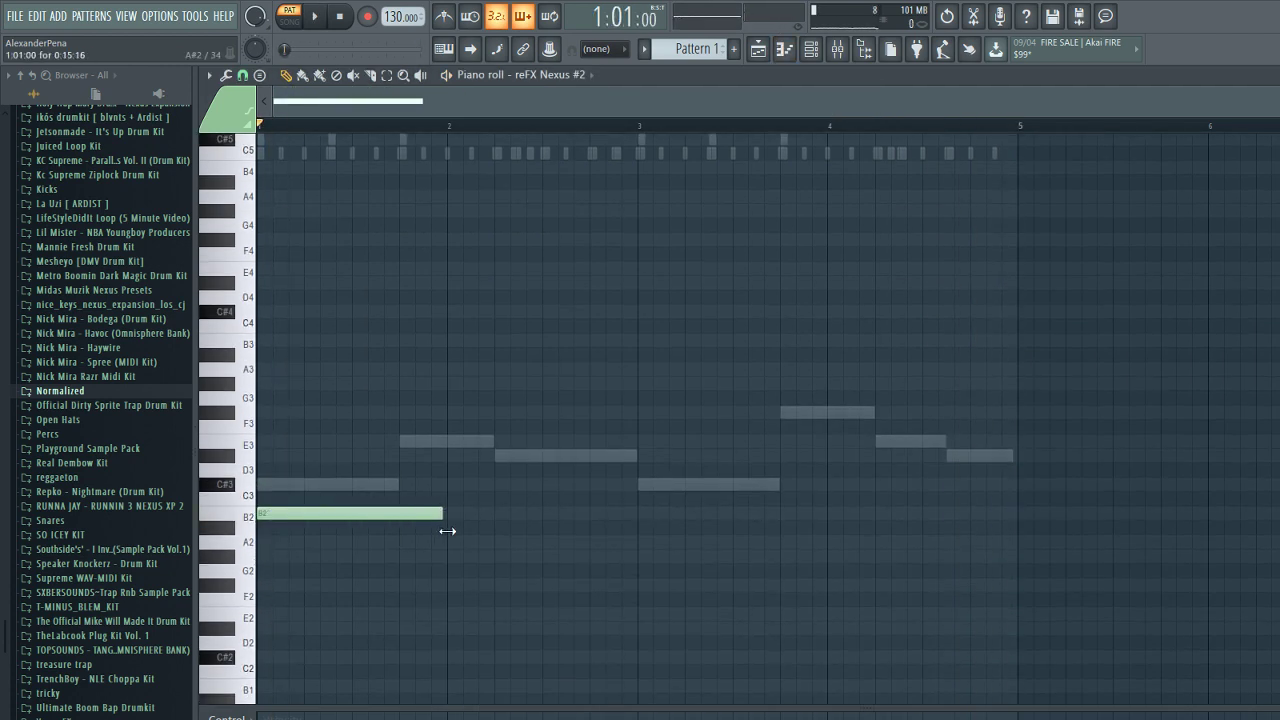
{"action": "scroll", "coordinate": [441, 525], "scroll_direction": "up", "scroll_amount": 3, "text": "ctrl"}
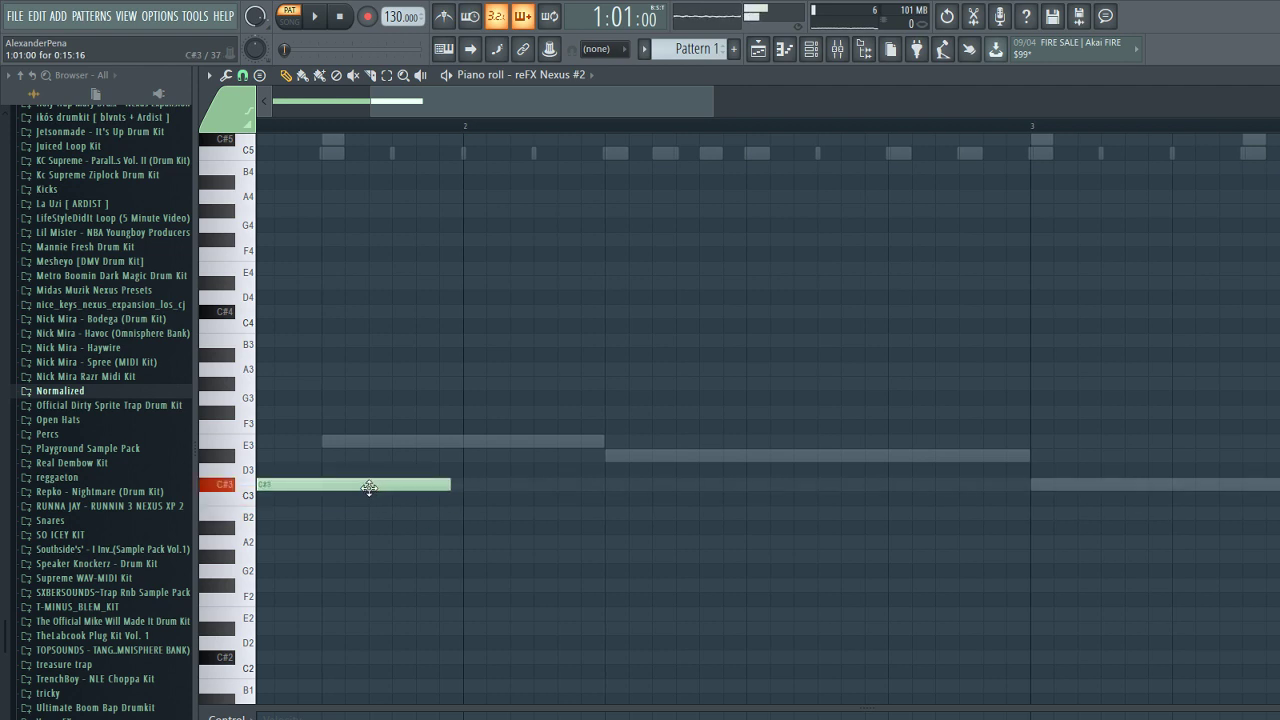
{"action": "right_click", "coordinate": [443, 485]}
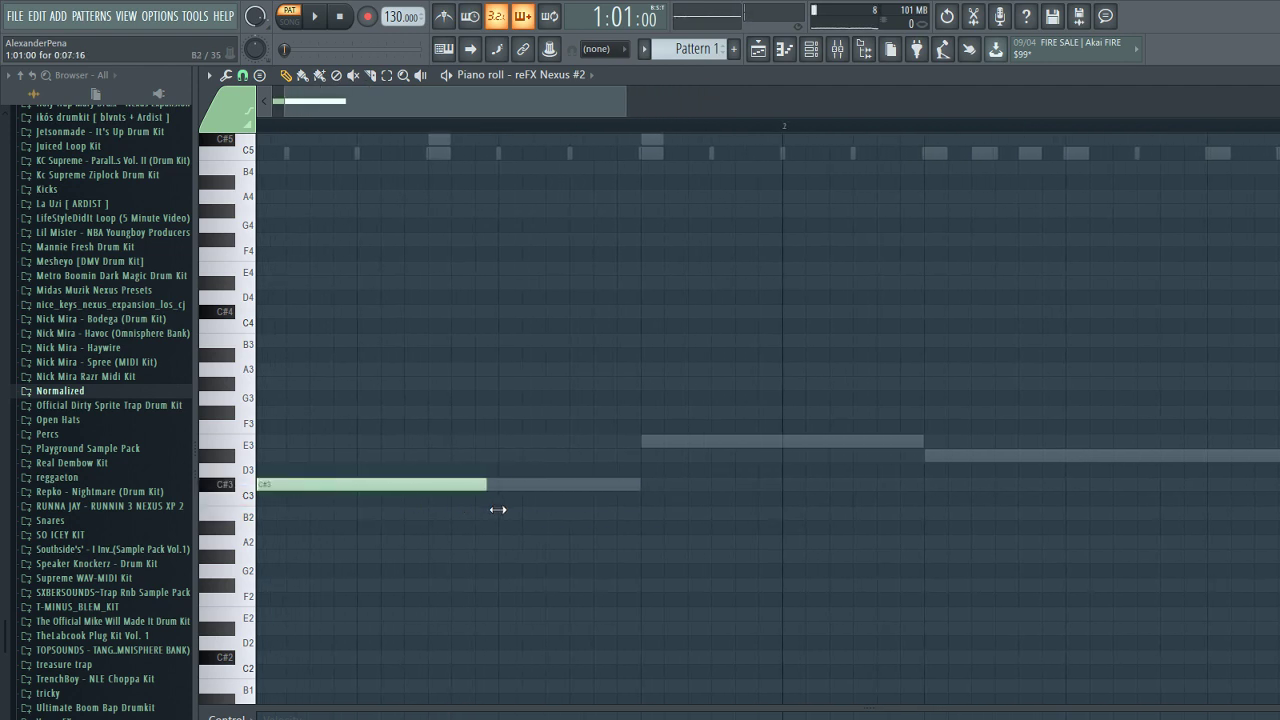
- Lengthen the C#3 to 12 steps and follow it with an eight-step B2 from step 13, replacing the B2 tried on step 9
{"action": "scroll", "coordinate": [454, 480], "scroll_direction": "up", "scroll_amount": 3}
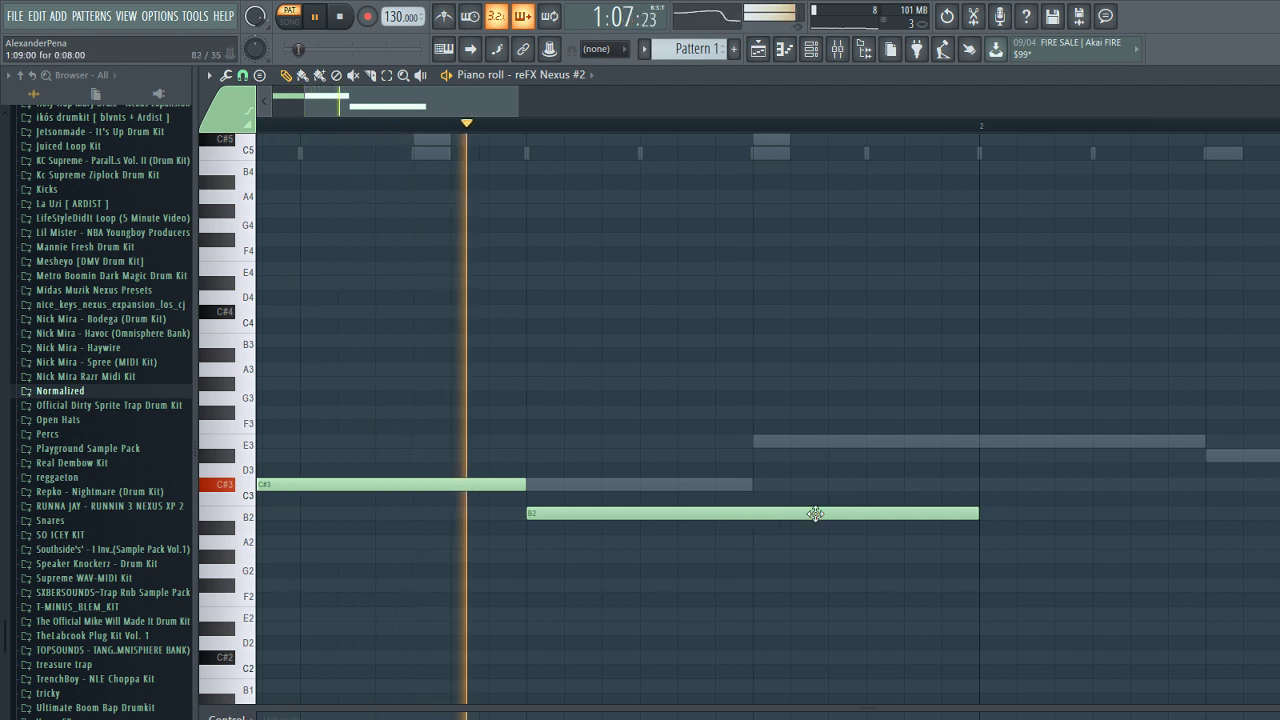
{"action": "right_click", "coordinate": [786, 516]}
{"action": "key", "text": "space"}
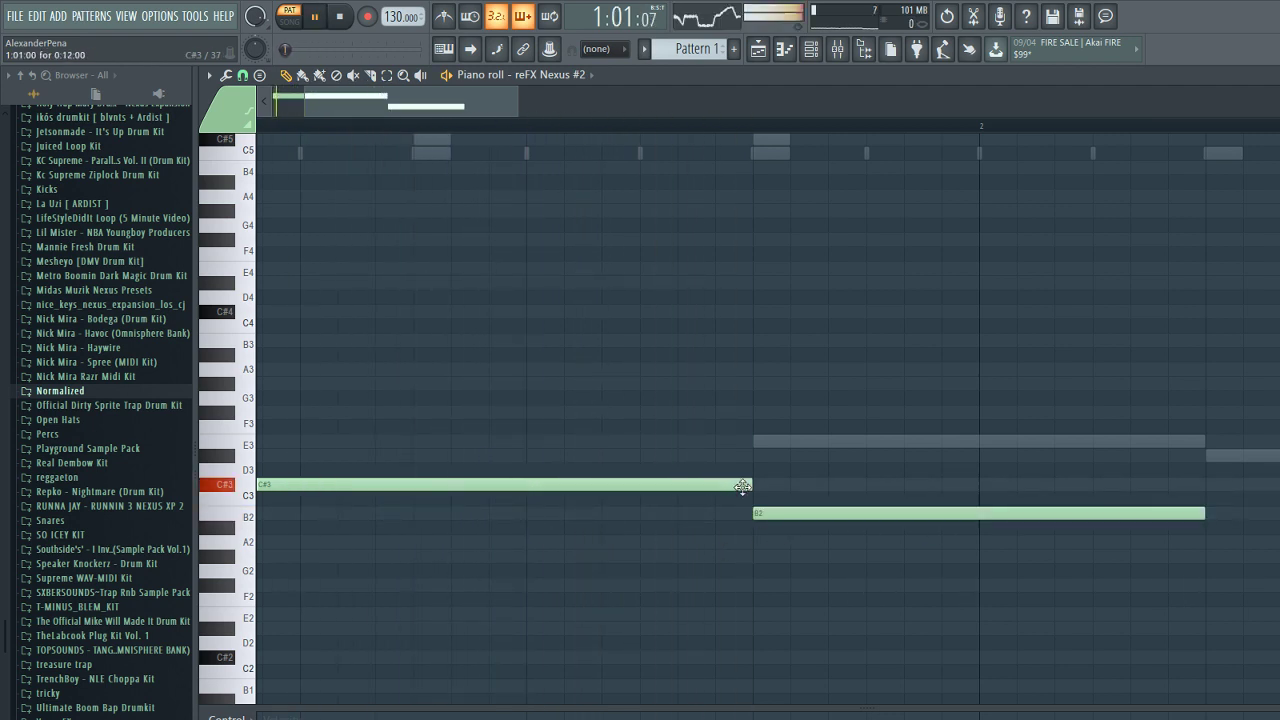
- Place a 12-step A2 at the start of bar 3, and extend the B2 to the end of bar 2
{"action": "scroll", "coordinate": [990, 524], "scroll_direction": "down", "scroll_amount": 2}
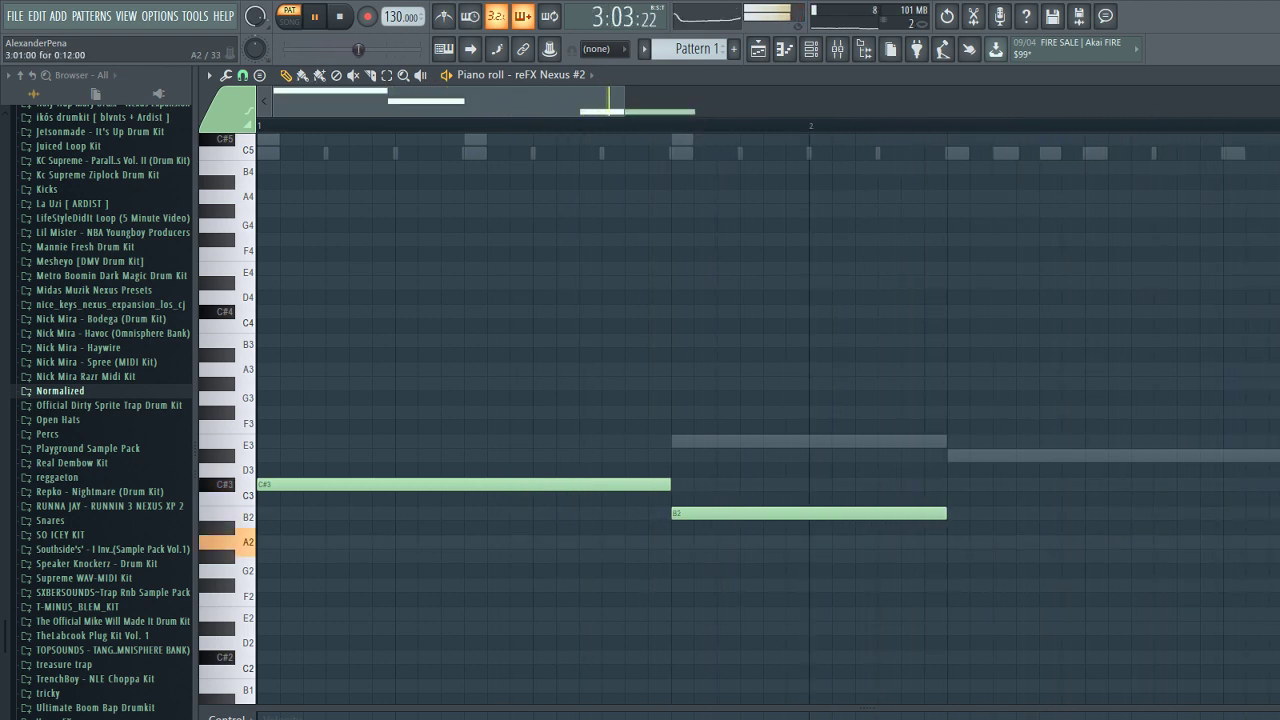
{"action": "left_click_drag", "start_coordinate": [945, 514], "coordinate": [1279, 515]}
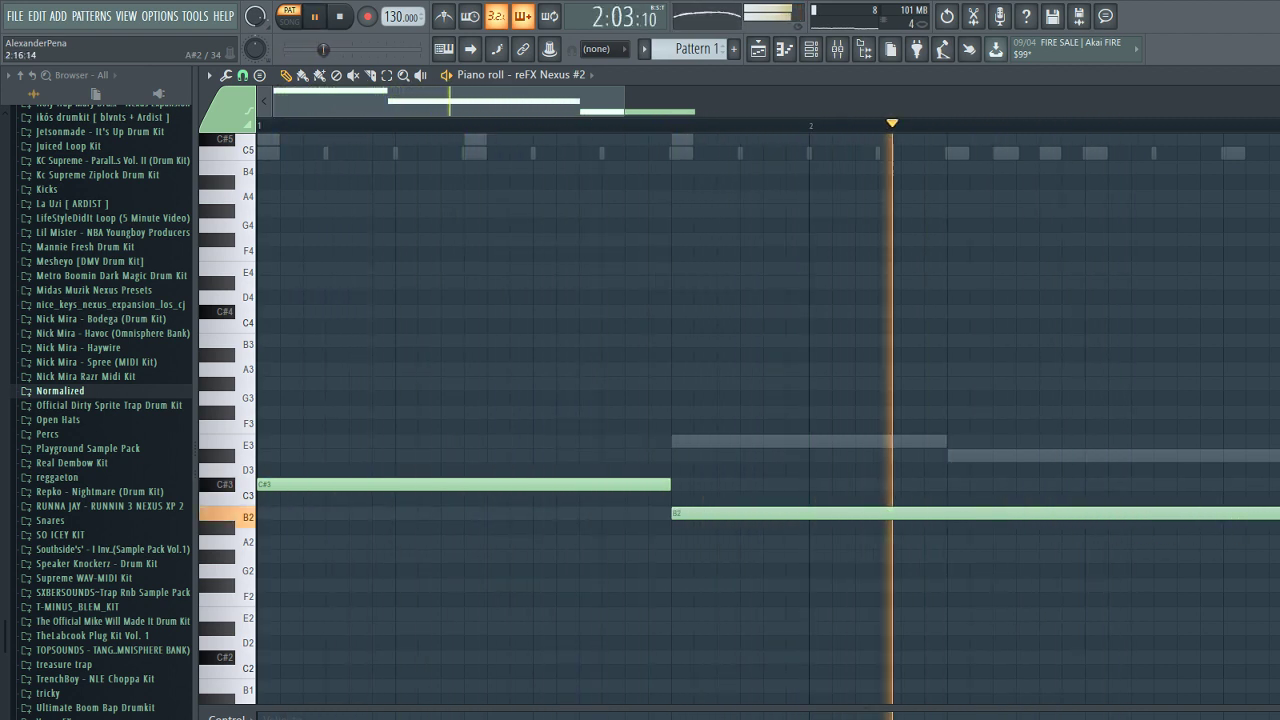
{"action": "scroll", "coordinate": [1158, 579], "scroll_direction": "down", "scroll_amount": 4, "text": "ctrl"}
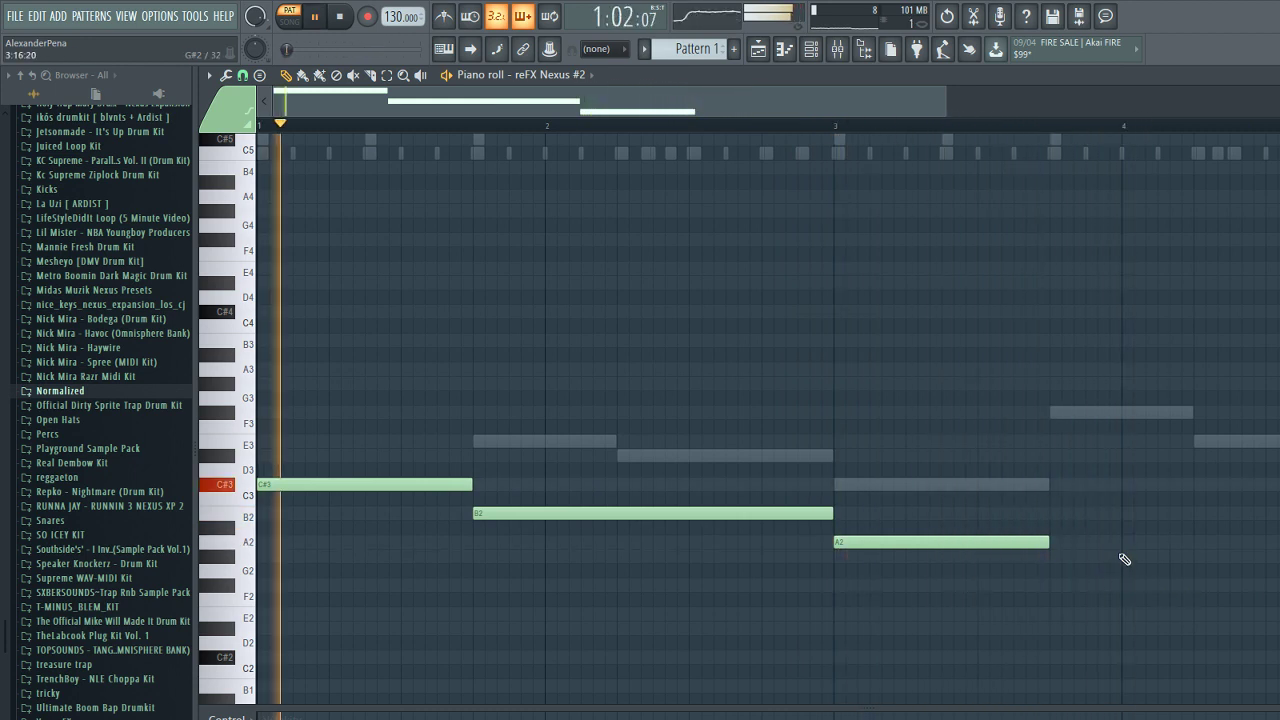
- Add a G#2 from step 13 of bar 3 to the end of bar 4, and select all four notes
{"action": "left_click", "coordinate": [1124, 559]}
{"action": "mouse_move", "coordinate": [1049, 542]}
{"action": "left_mouse_down"}
{"action": "mouse_move", "coordinate": [1121, 542]}
{"action": "mouse_move", "coordinate": [1080, 556]}
{"action": "mouse_move", "coordinate": [1050, 542]}
{"action": "left_mouse_up"}
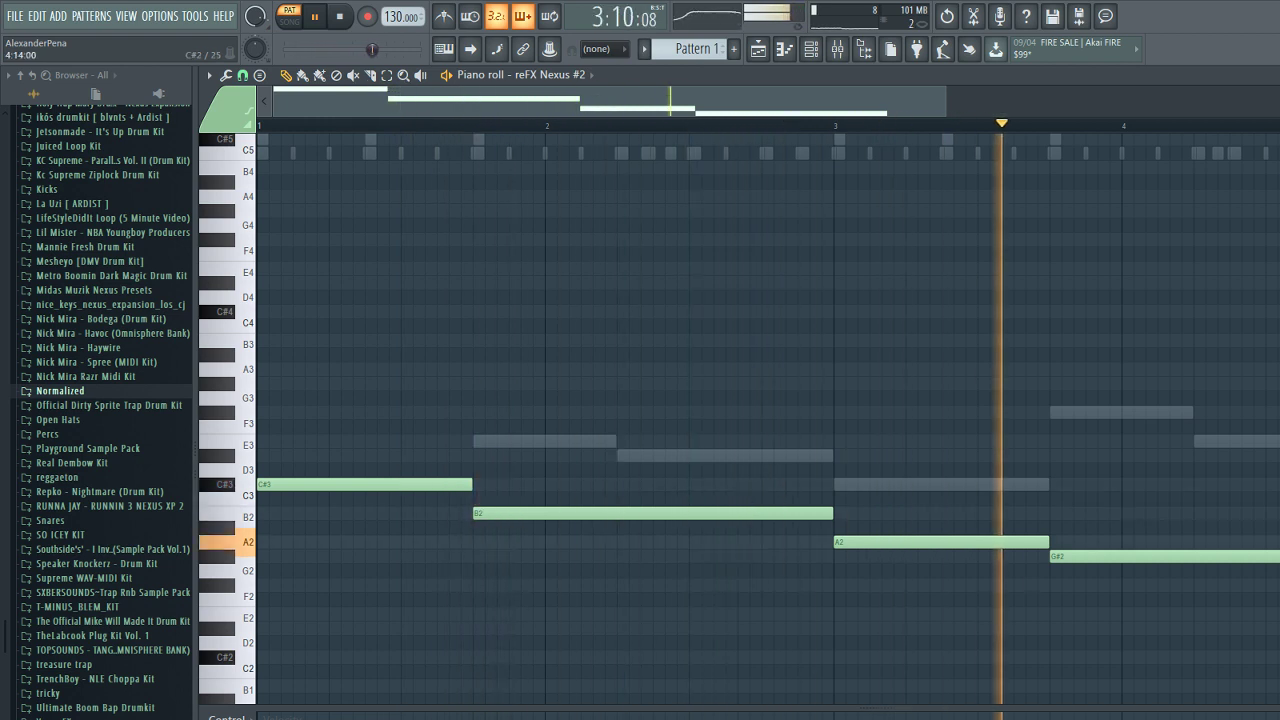
{"action": "left_click_drag", "start_coordinate": [1278, 630], "coordinate": [264, 325]}
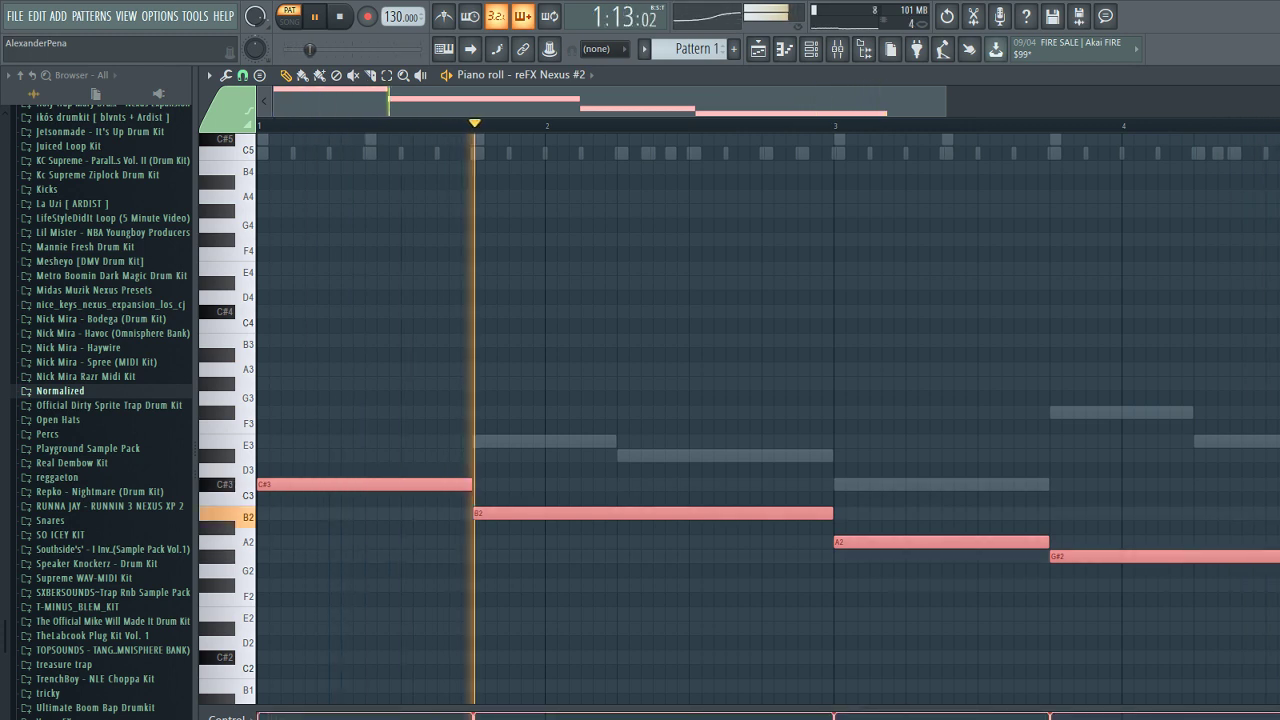
- Check the Kick (Party) channel's notes in the piano roll against the rest of the pattern
{"action": "key", "text": "F9"}
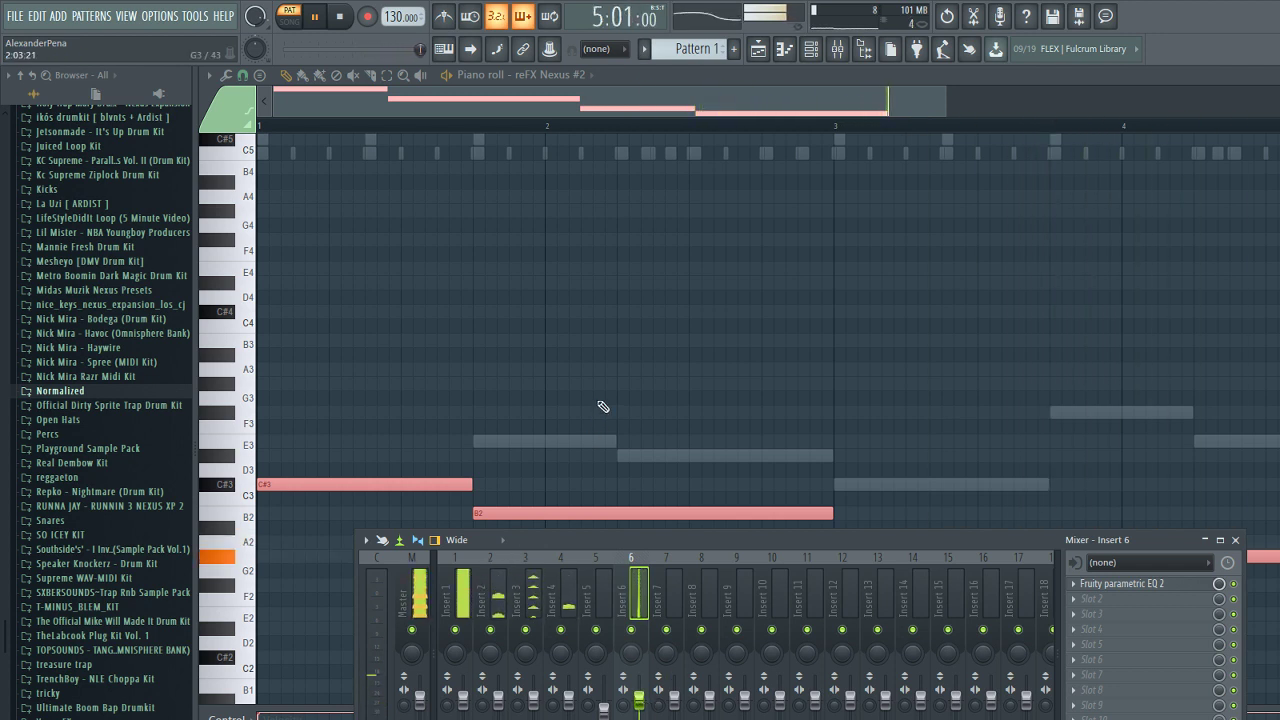
{"action": "key", "text": "F9"}
{"action": "key", "text": "F6"}
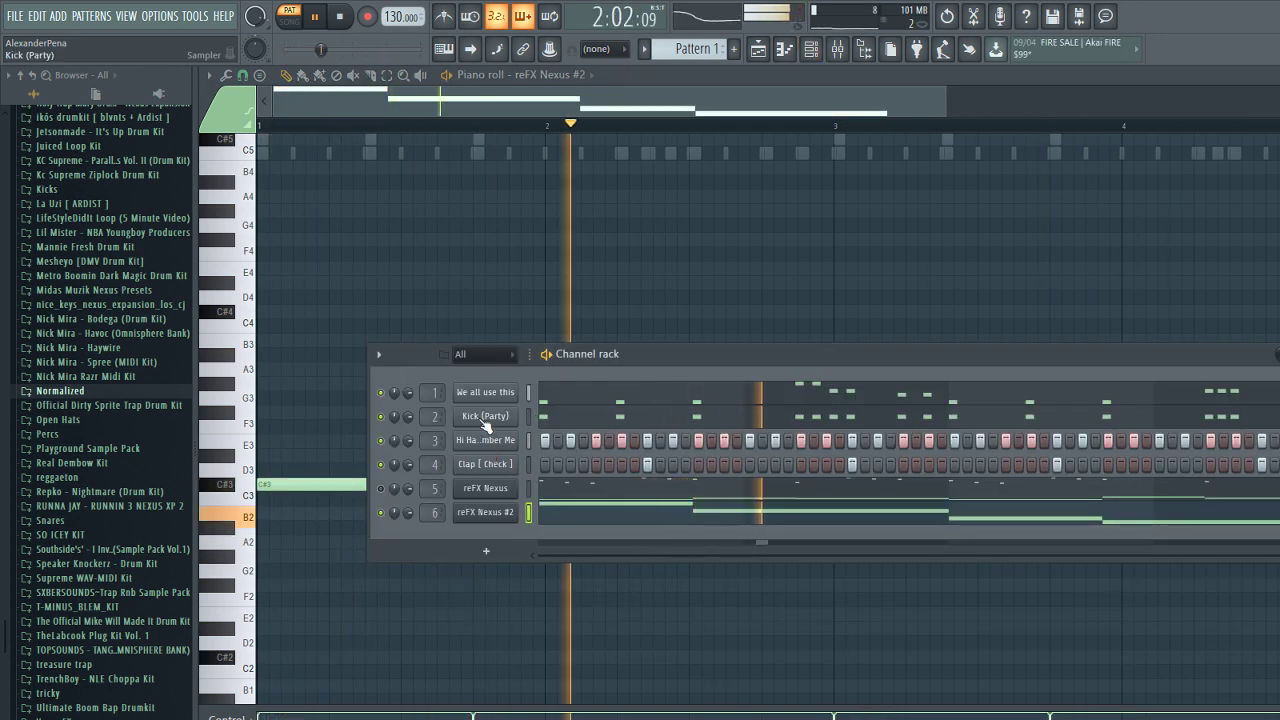
{"action": "left_click", "coordinate": [600, 417]}
{"action": "scroll", "coordinate": [760, 440], "scroll_direction": "down", "scroll_amount": 2}
{"action": "left_click_drag", "start_coordinate": [1184, 371], "coordinate": [4, 46]}
{"action": "scroll", "coordinate": [900, 717], "scroll_direction": "up", "scroll_amount": 5}
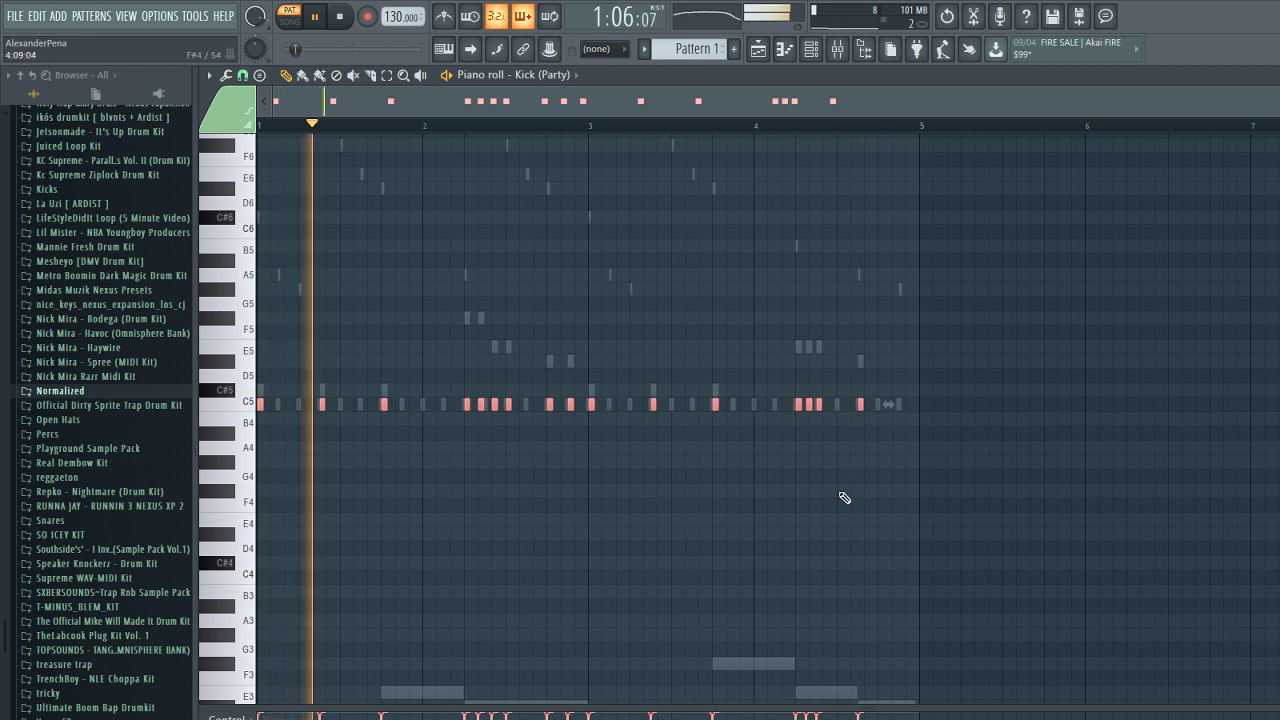
{"action": "key", "text": "F6"}
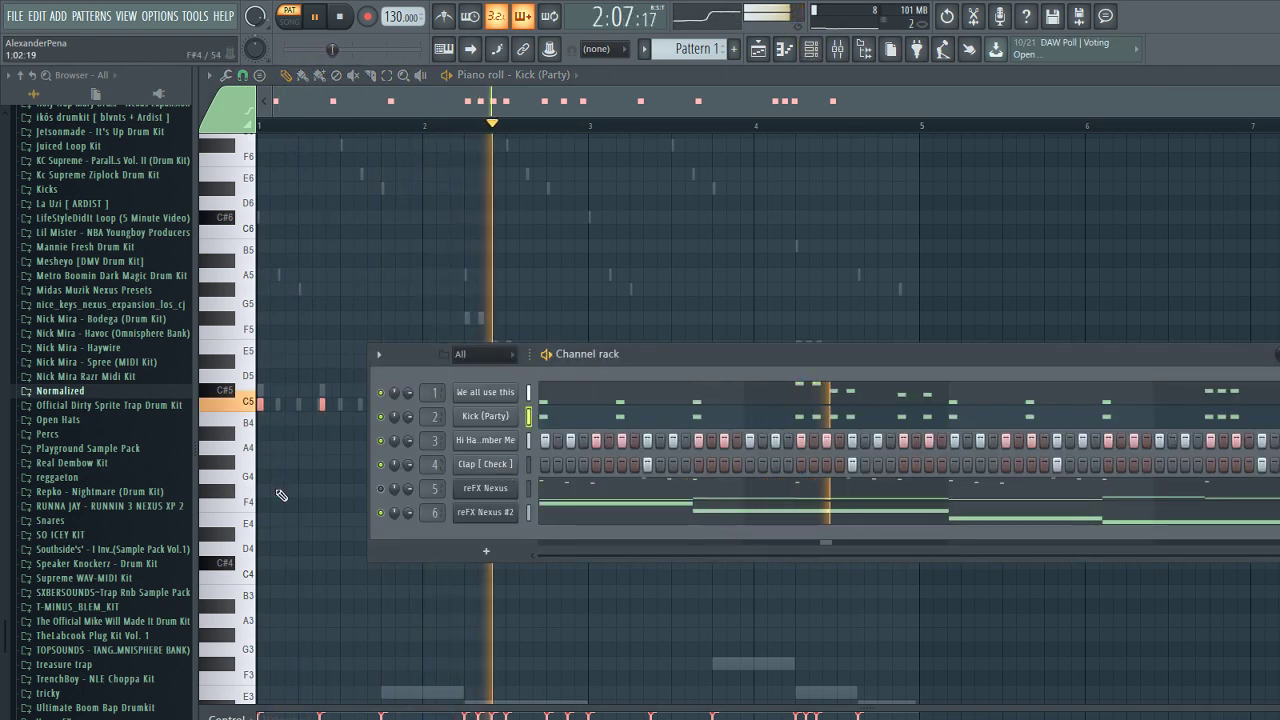
- Load Snare [ Rage ] from the Normalized kit's Normal snares as a new channel and close its sampler window
{"action": "scroll", "coordinate": [48, 488], "scroll_direction": "down", "scroll_amount": 5}
{"action": "scroll", "coordinate": [33, 500], "scroll_direction": "up", "scroll_amount": 5}
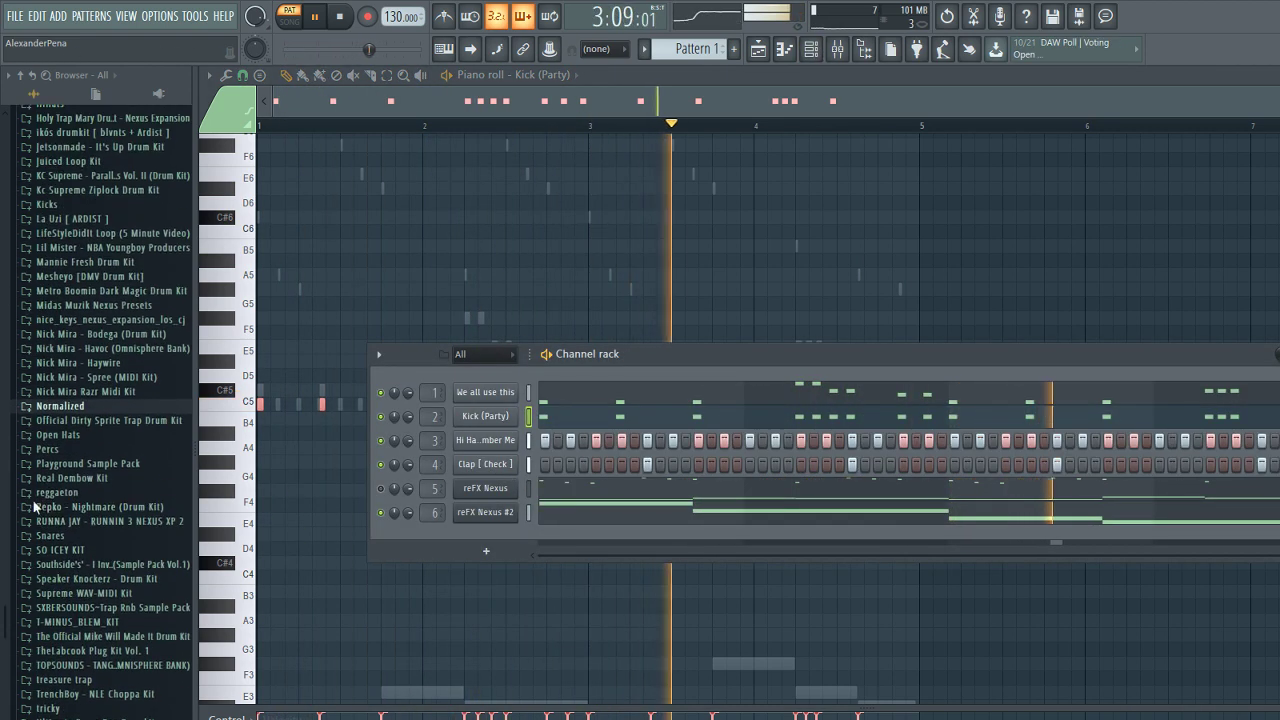
{"action": "left_click", "coordinate": [51, 406]}
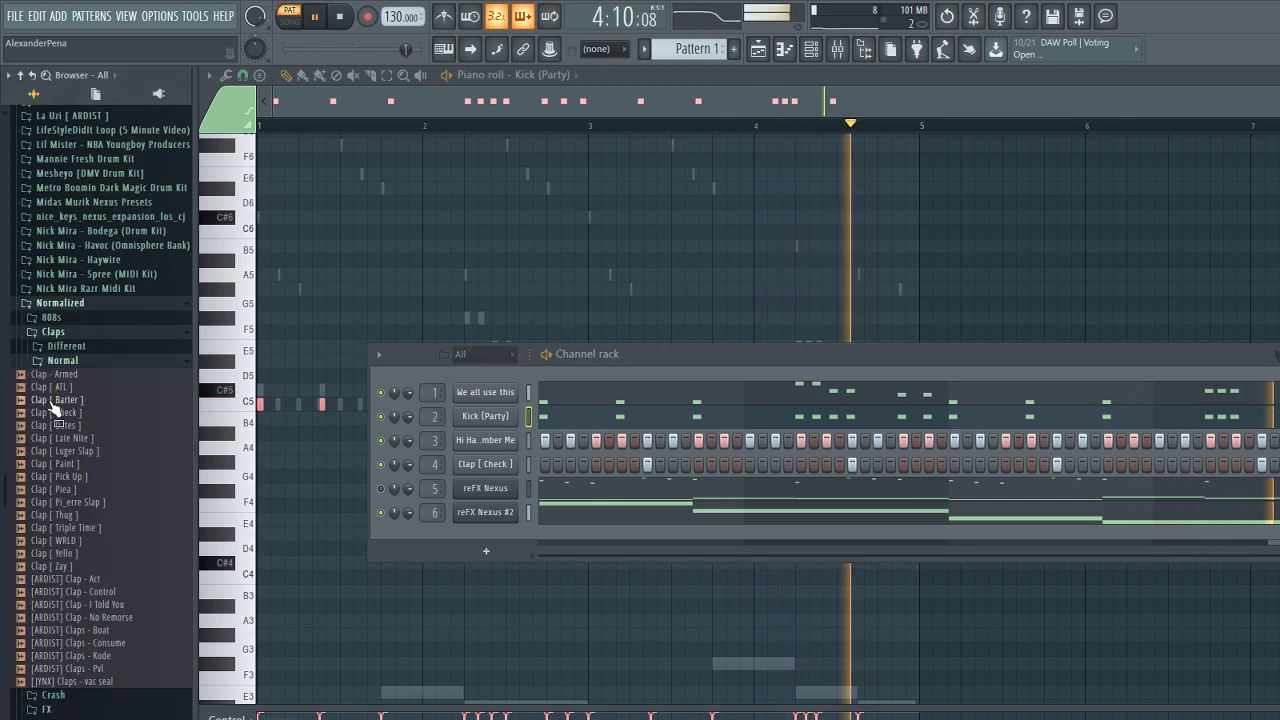
{"action": "left_click", "coordinate": [52, 332]}
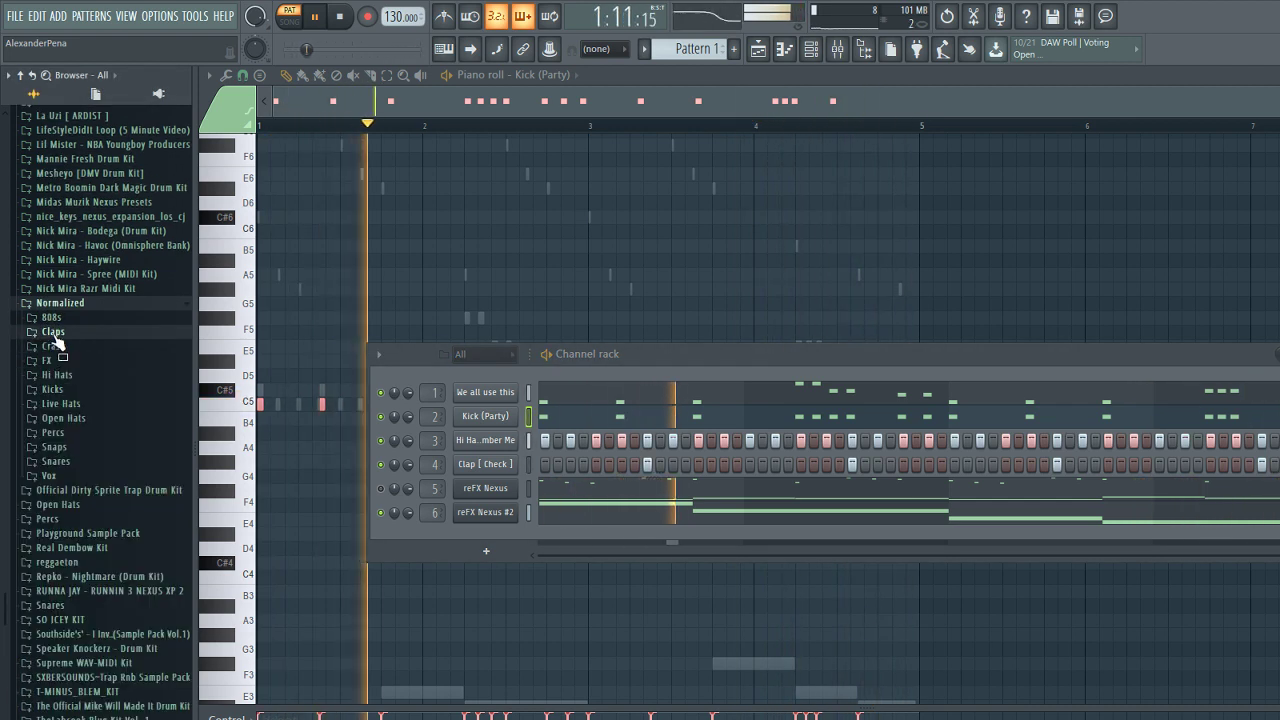
{"action": "left_click", "coordinate": [72, 462]}
{"action": "left_click", "coordinate": [68, 490]}
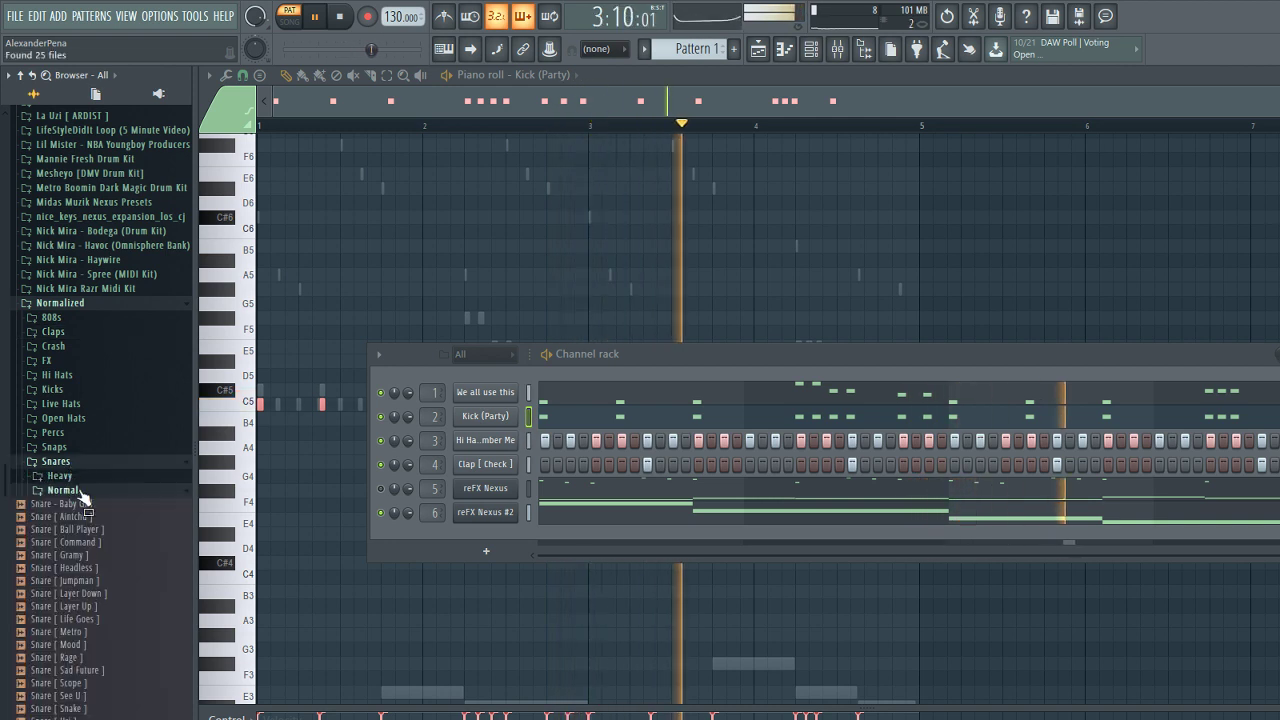
{"action": "double_click", "coordinate": [103, 656]}
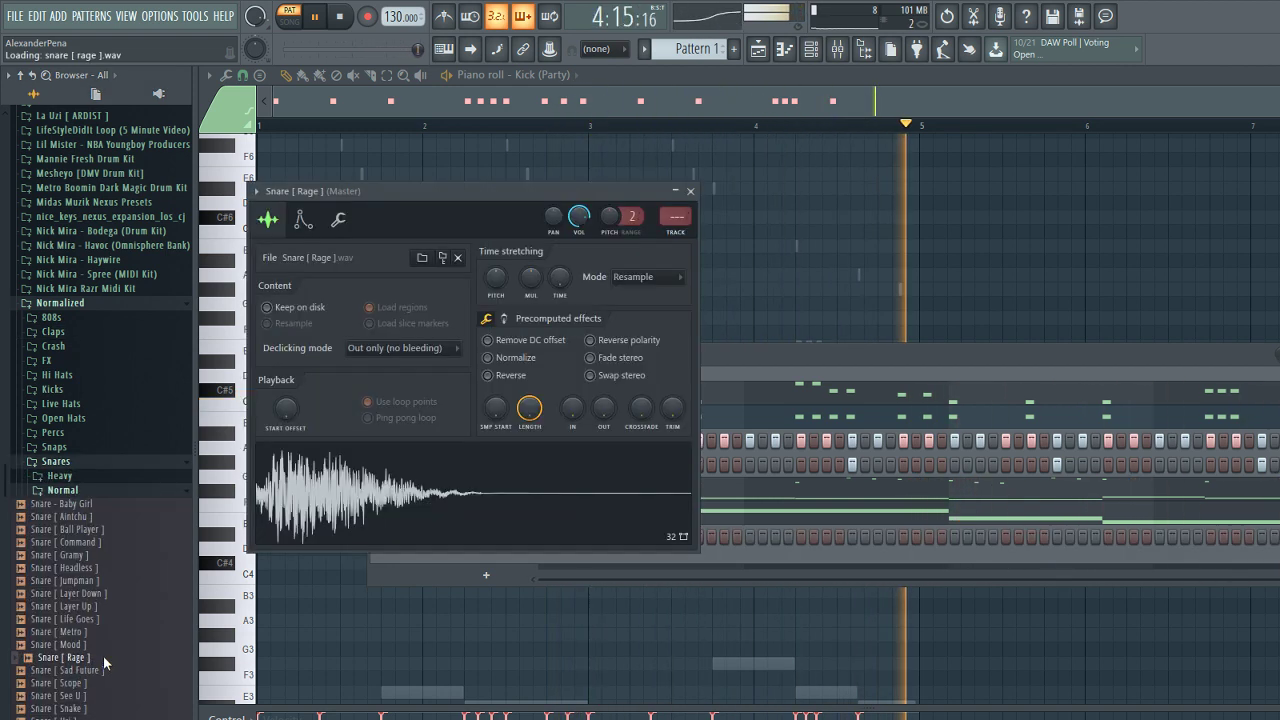
{"action": "left_click", "coordinate": [691, 191]}
- Route the Snare [ Rage ] channel to mixer track 7 and place hits on steps 15, 19, 47 and 51
{"action": "scroll", "coordinate": [441, 543], "scroll_direction": "up", "scroll_amount": 3}
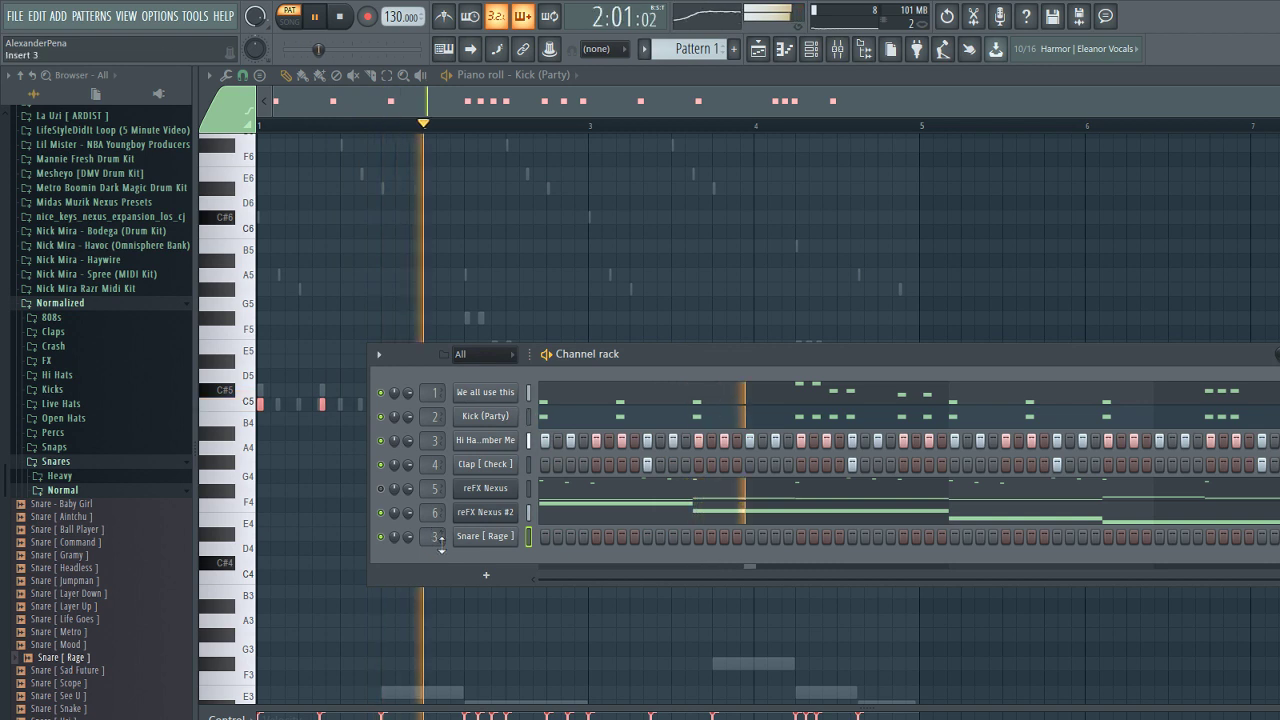
{"action": "scroll", "coordinate": [441, 544], "scroll_direction": "up", "scroll_amount": 4}
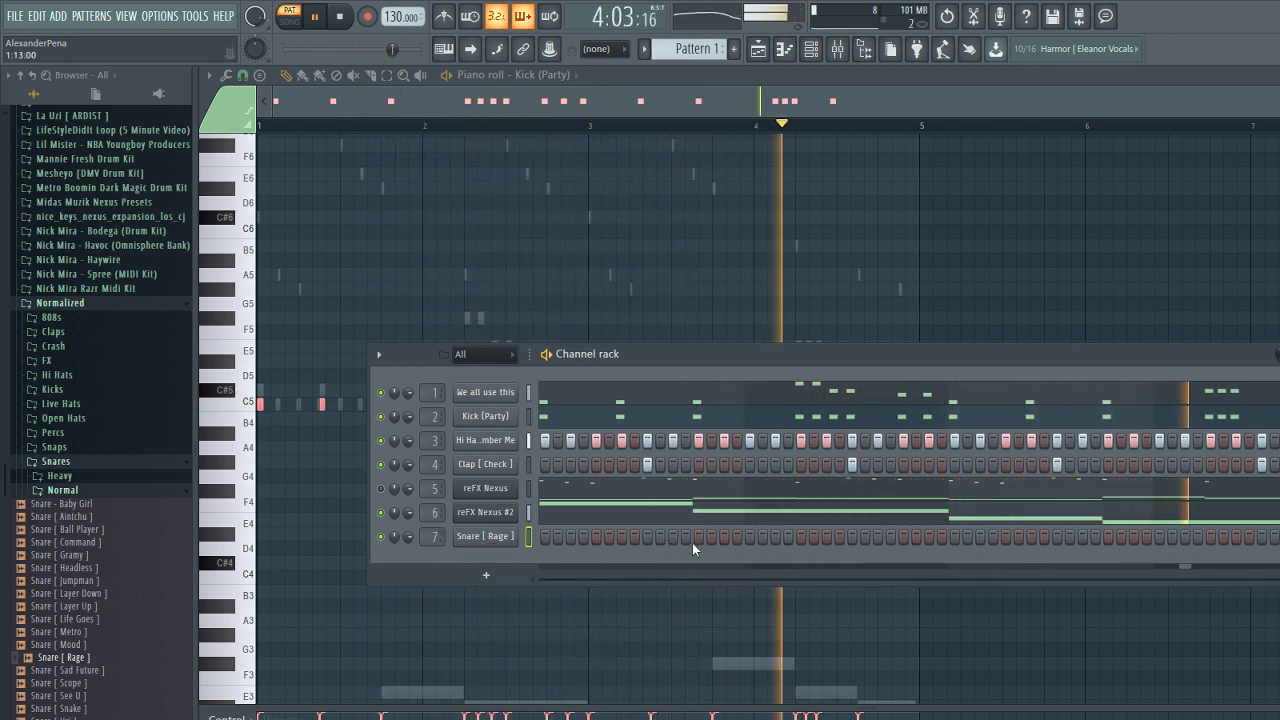
{"action": "left_click", "coordinate": [724, 536]}
{"action": "left_click", "coordinate": [774, 536]}
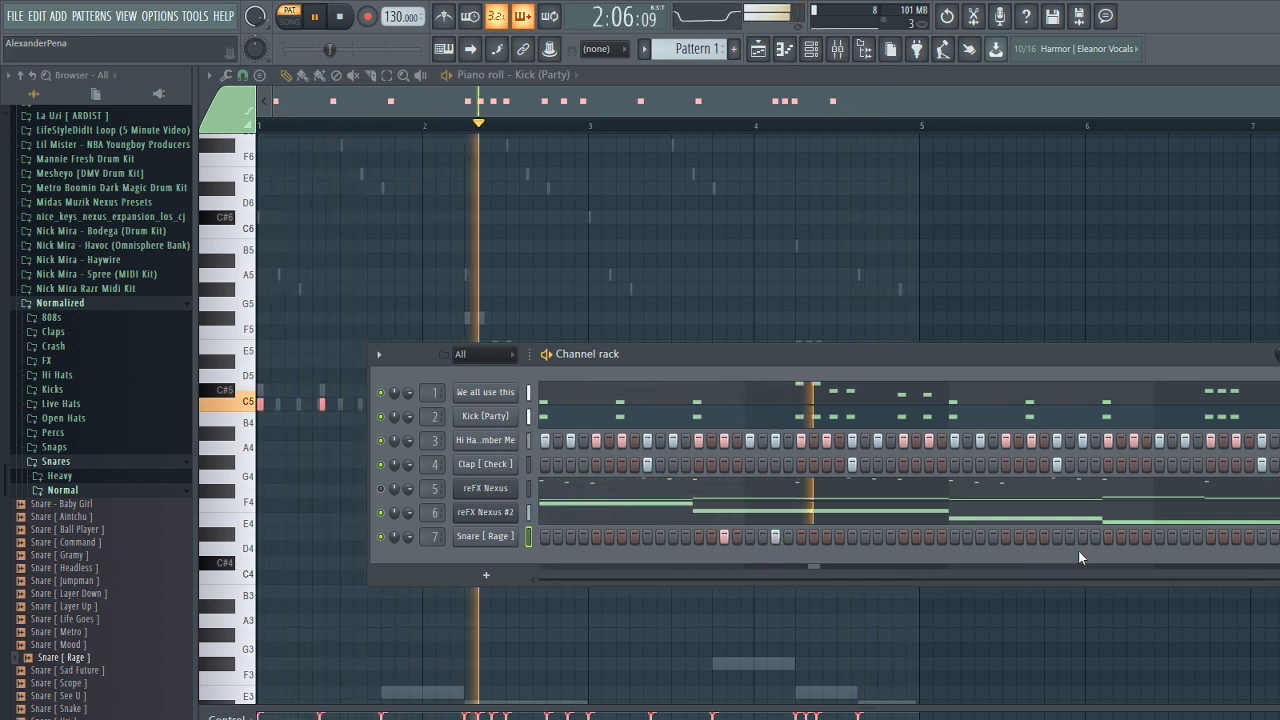
{"action": "left_click", "coordinate": [1134, 537]}
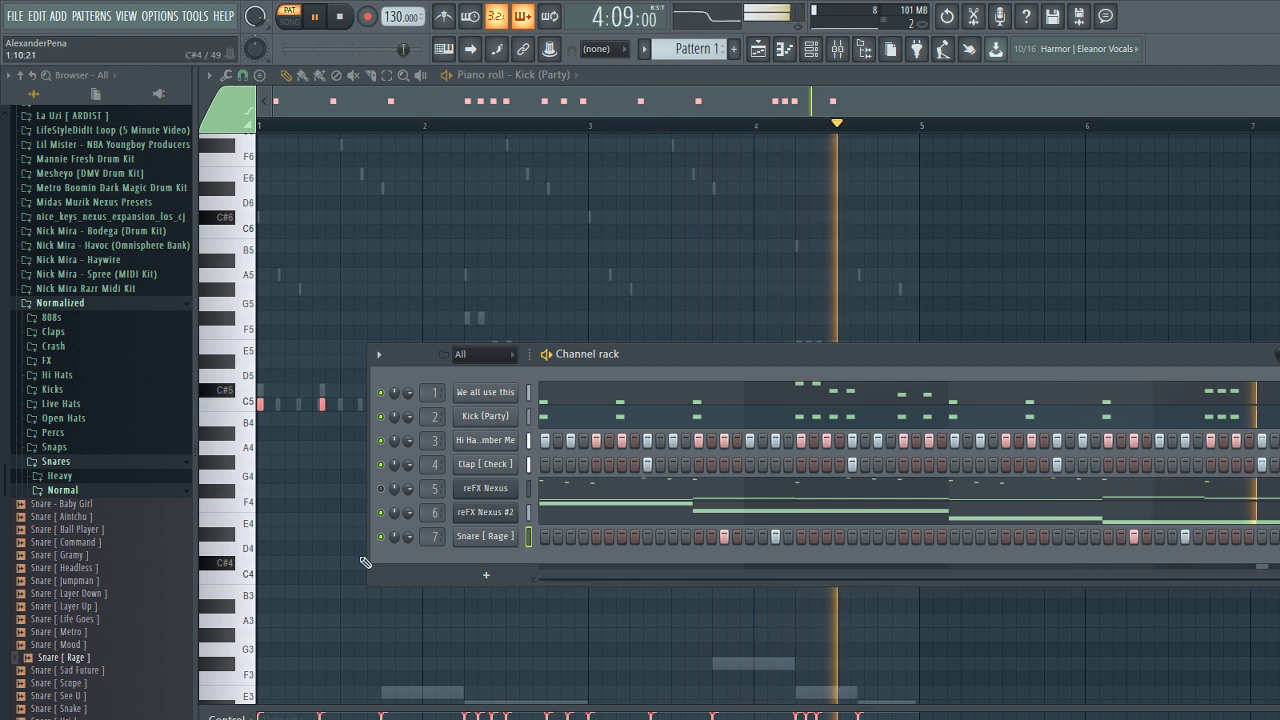
- Select mixer insert 8 and open the New Wave crash folder in the Normalized kit
{"action": "left_click", "coordinate": [70, 303]}
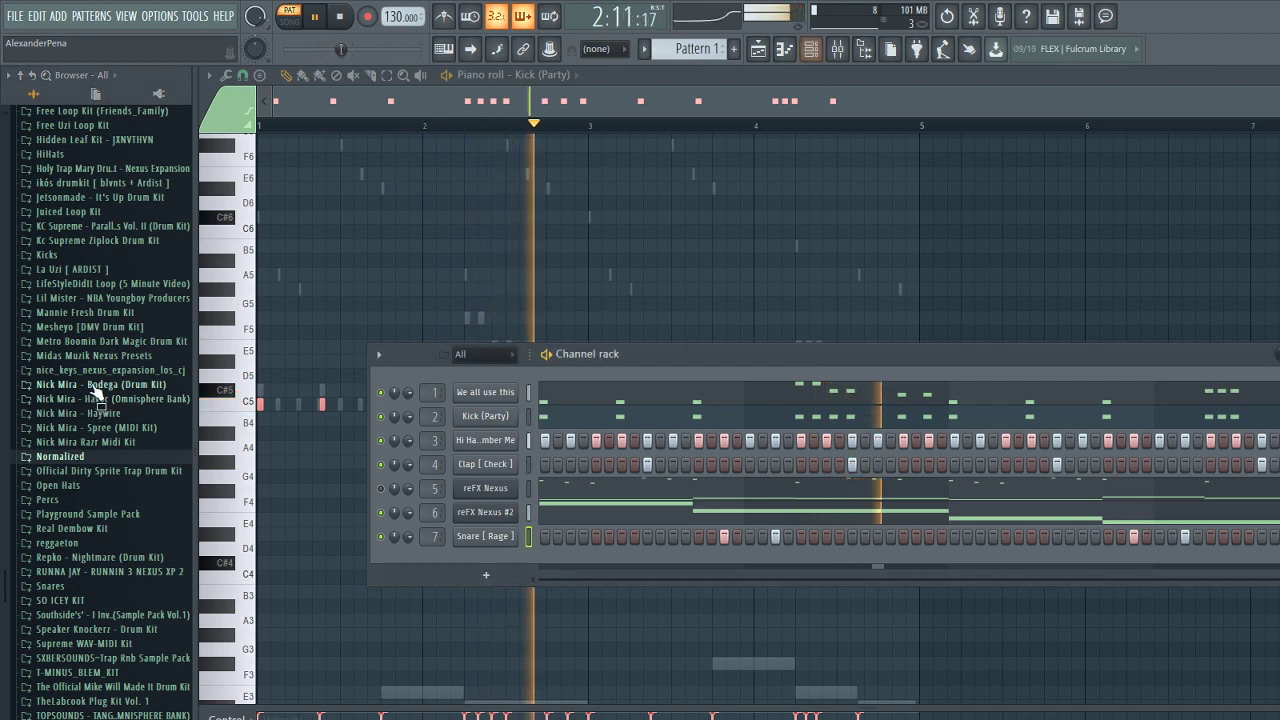
{"action": "key", "text": "F9"}
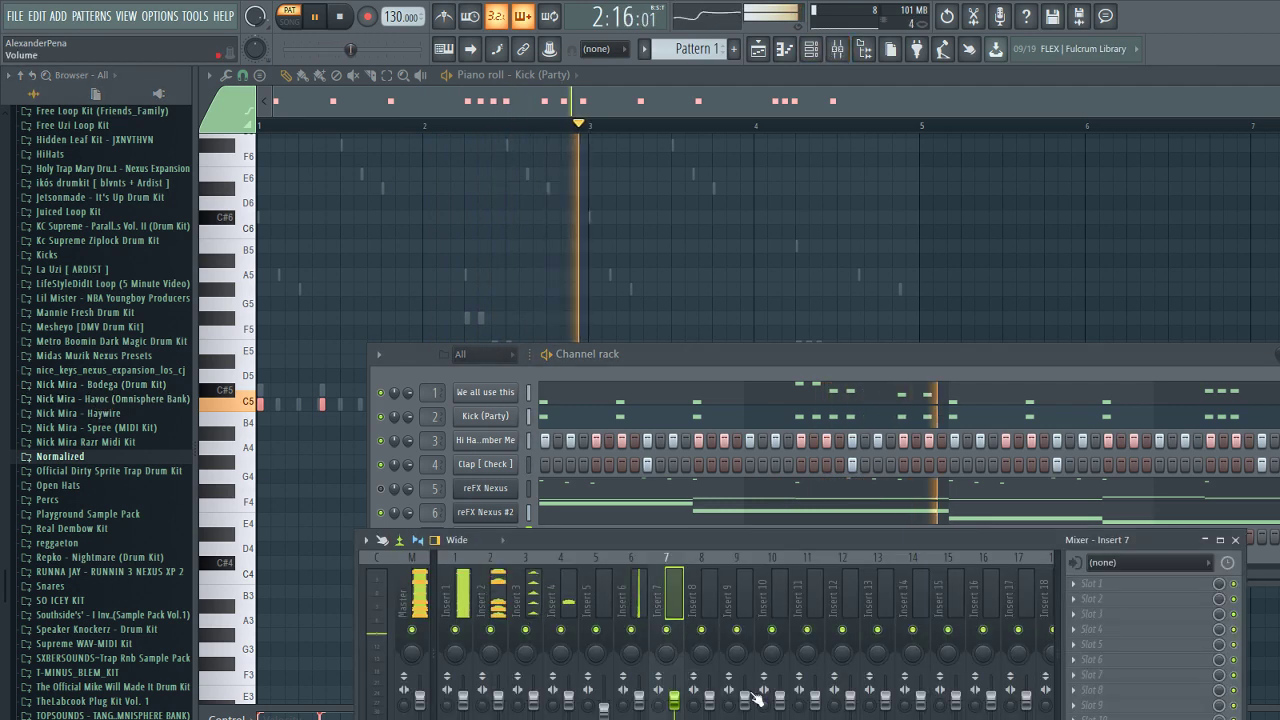
{"action": "left_click", "coordinate": [709, 583]}
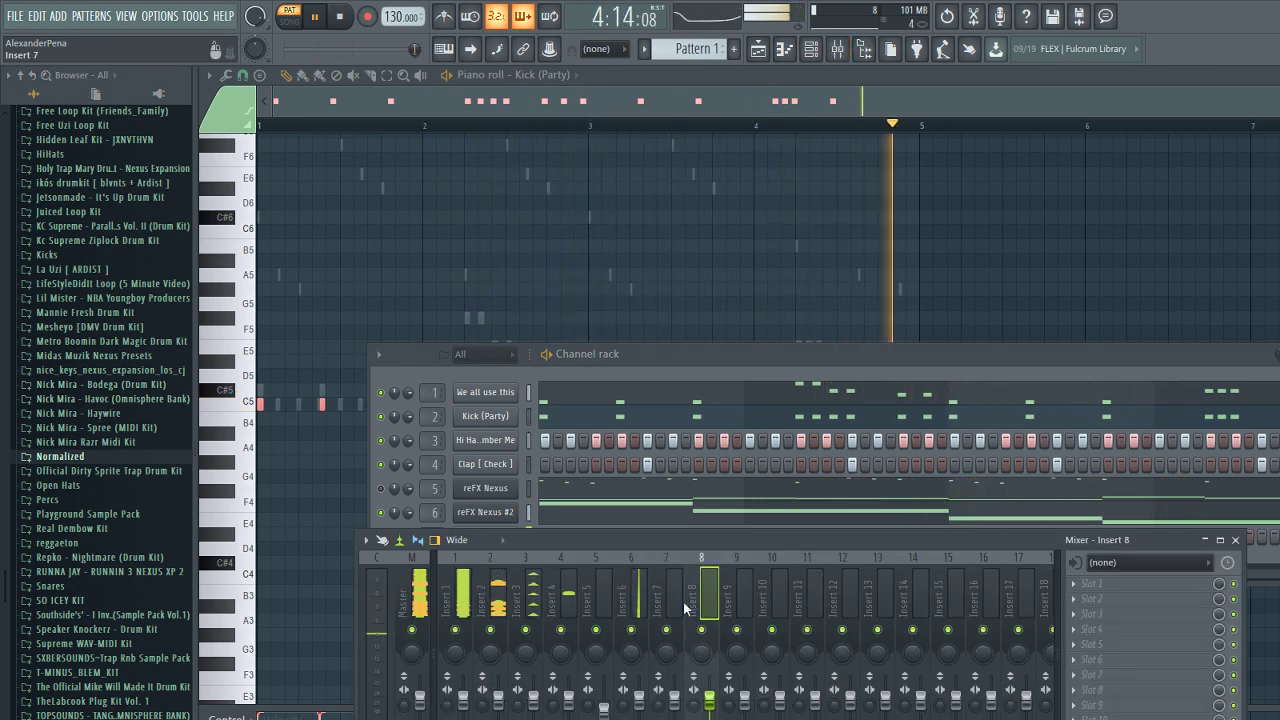
{"action": "left_click", "coordinate": [60, 456]}
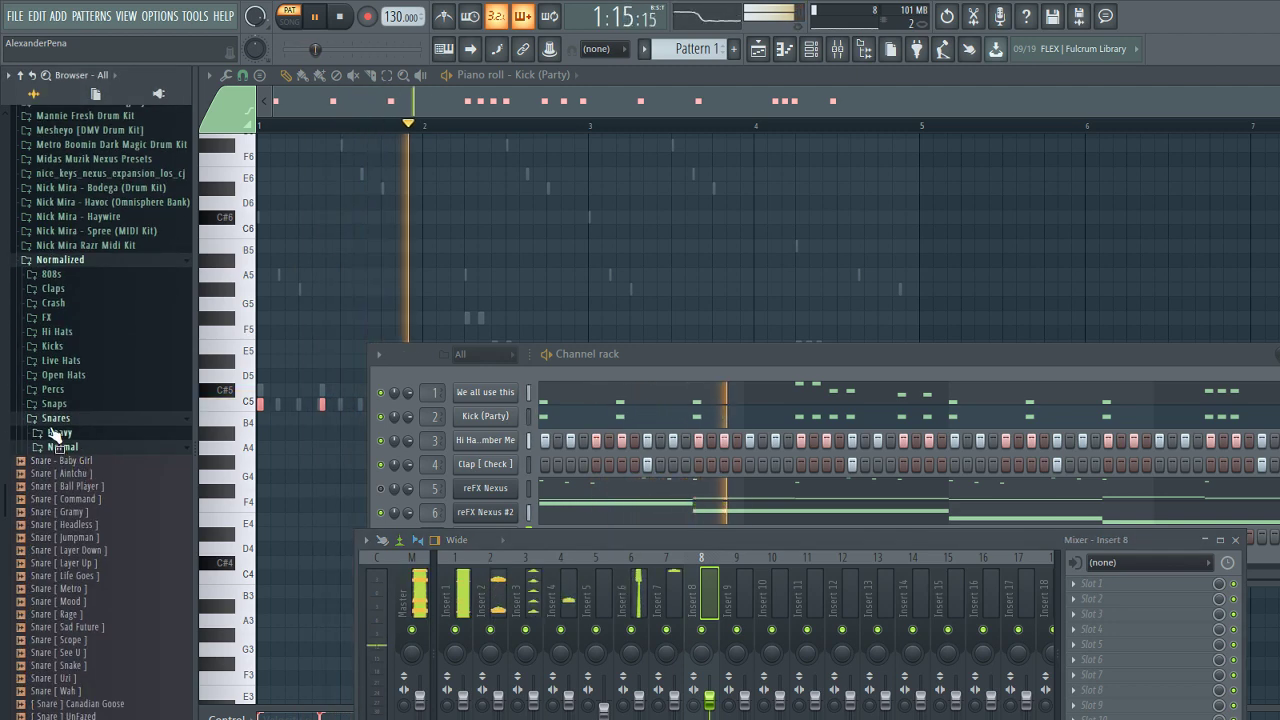
{"action": "left_click", "coordinate": [56, 418]}
{"action": "left_click", "coordinate": [80, 306]}
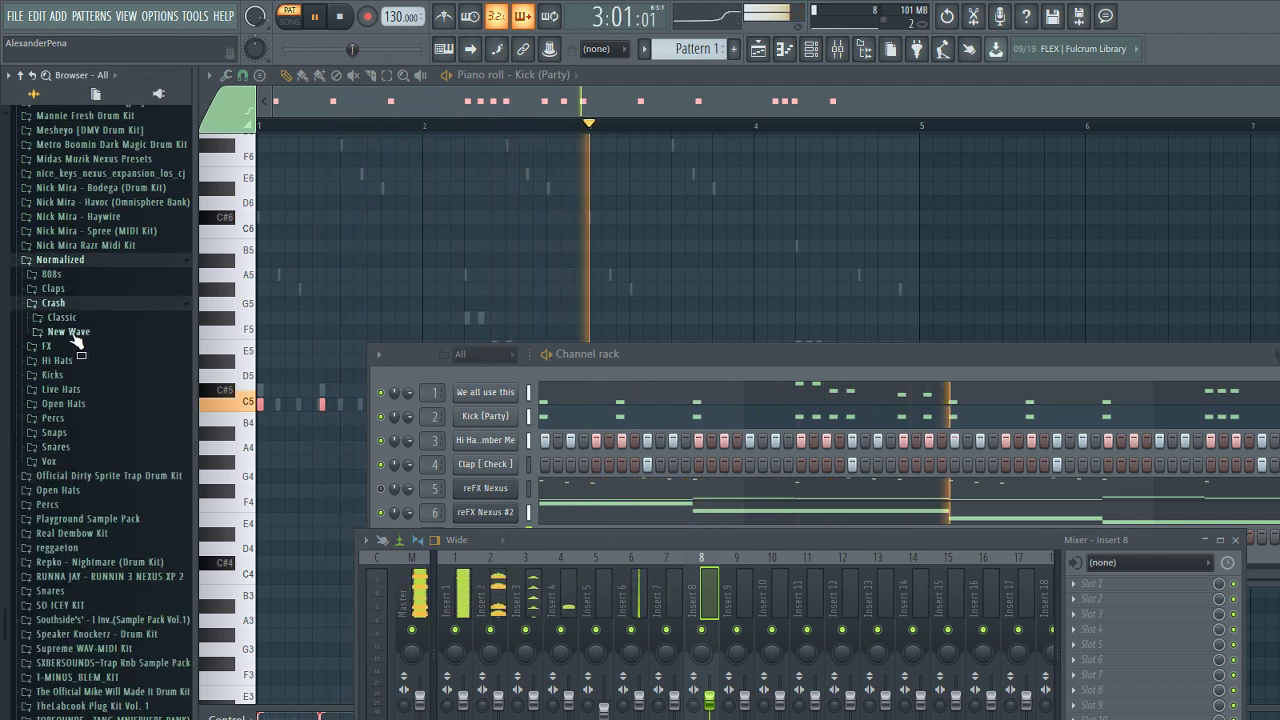
{"action": "left_click", "coordinate": [74, 333]}
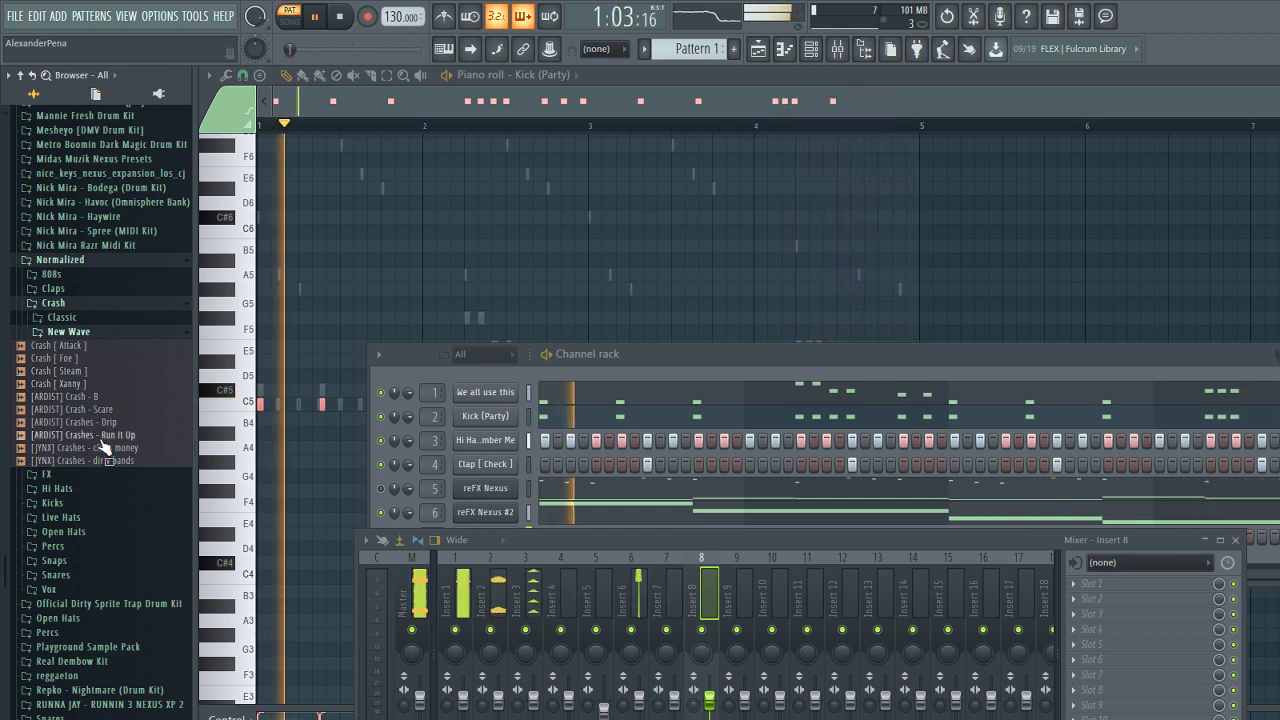
- Add [JYNX] Crashes - clean money as a channel routed to mixer track 8, with a hit on step 1
{"action": "left_click", "coordinate": [56, 461]}
{"action": "left_click", "coordinate": [68, 450]}
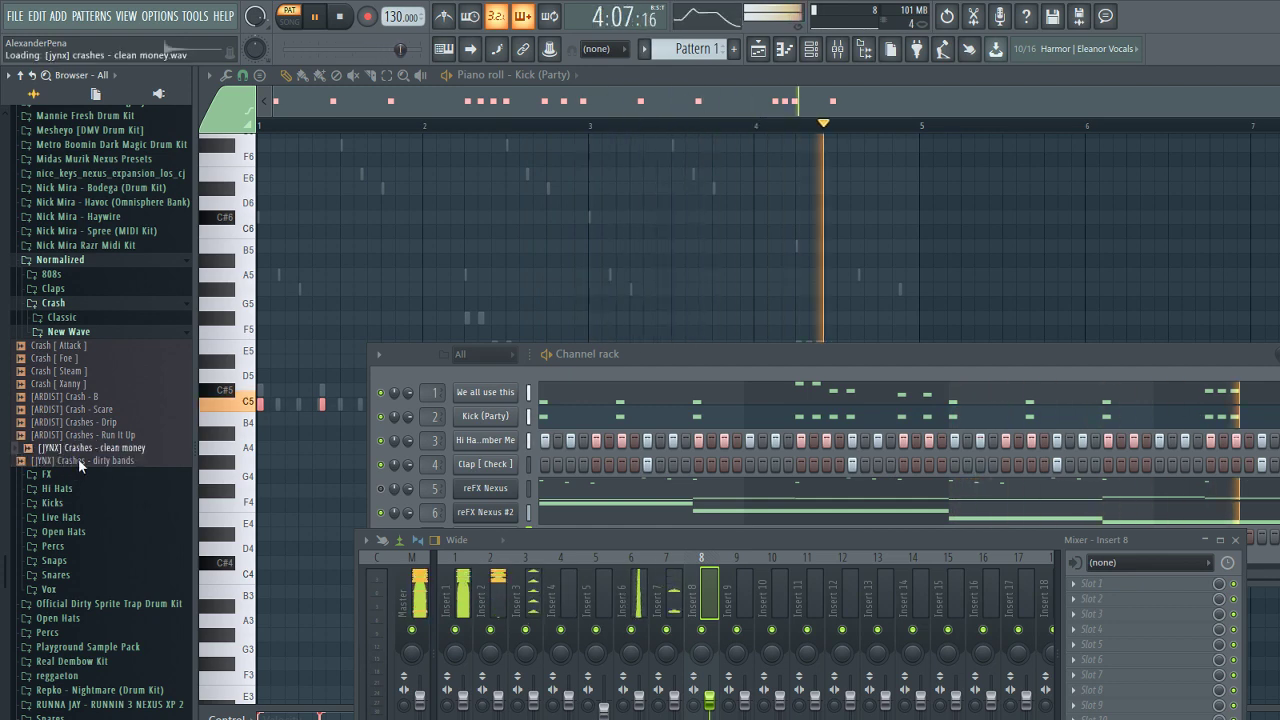
{"action": "left_click_drag", "start_coordinate": [80, 451], "coordinate": [762, 289]}
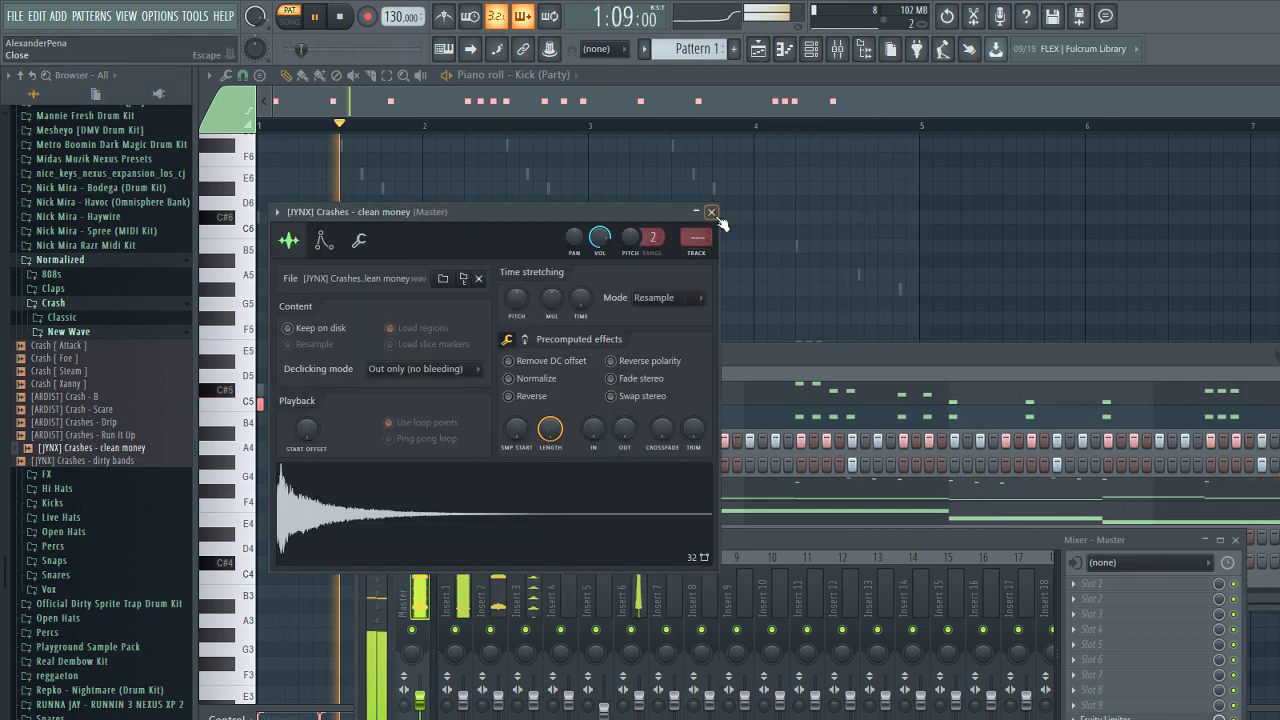
{"action": "left_click", "coordinate": [711, 212]}
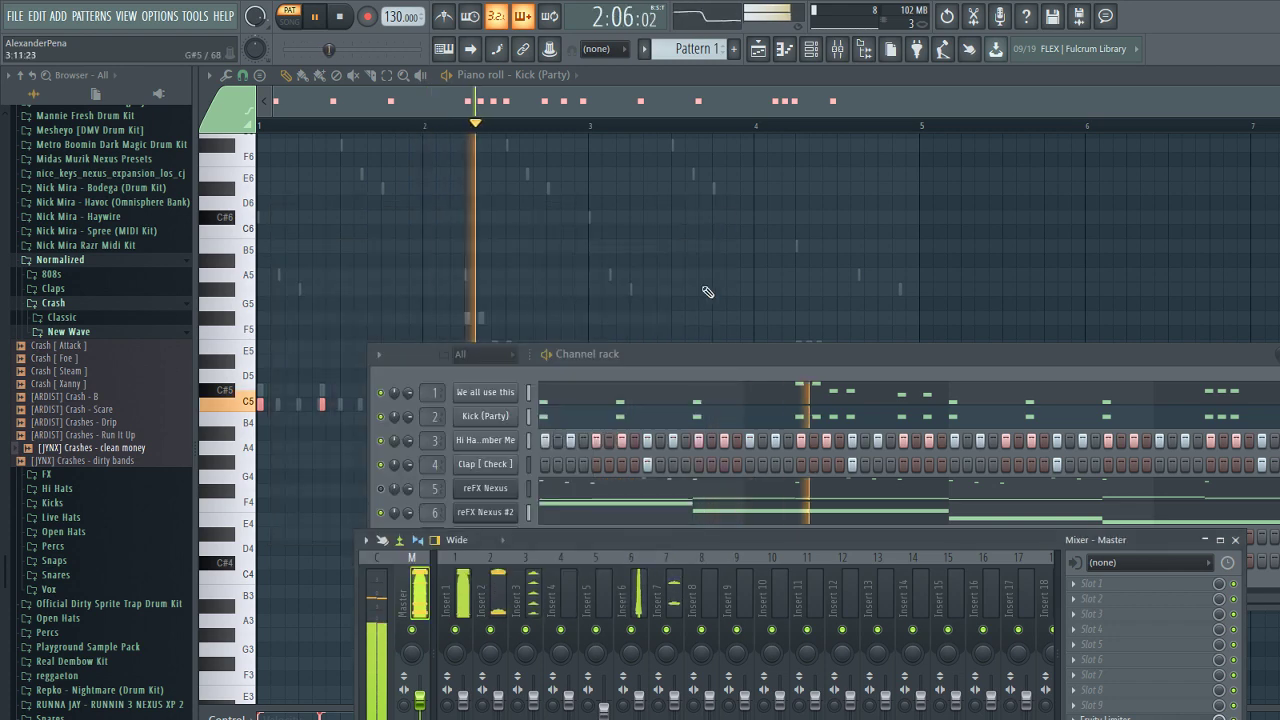
{"action": "left_click", "coordinate": [665, 352]}
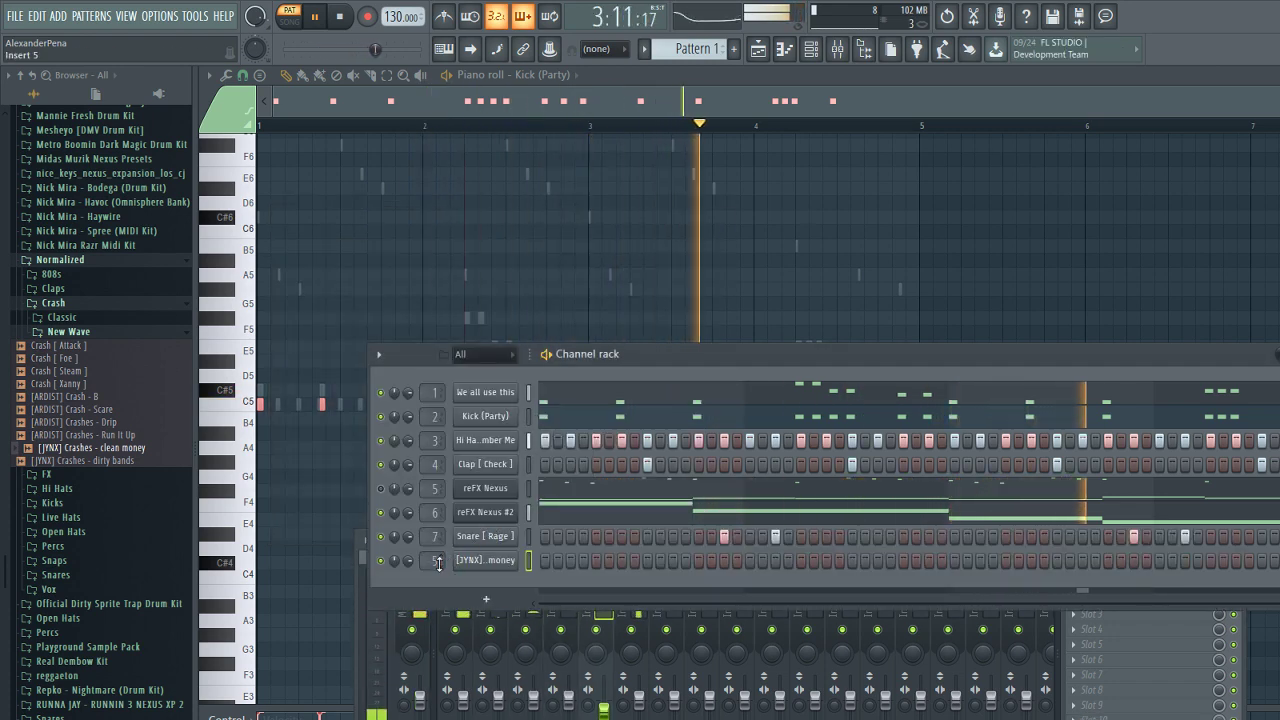
{"action": "scroll", "coordinate": [444, 561], "scroll_direction": "up", "scroll_amount": 1}
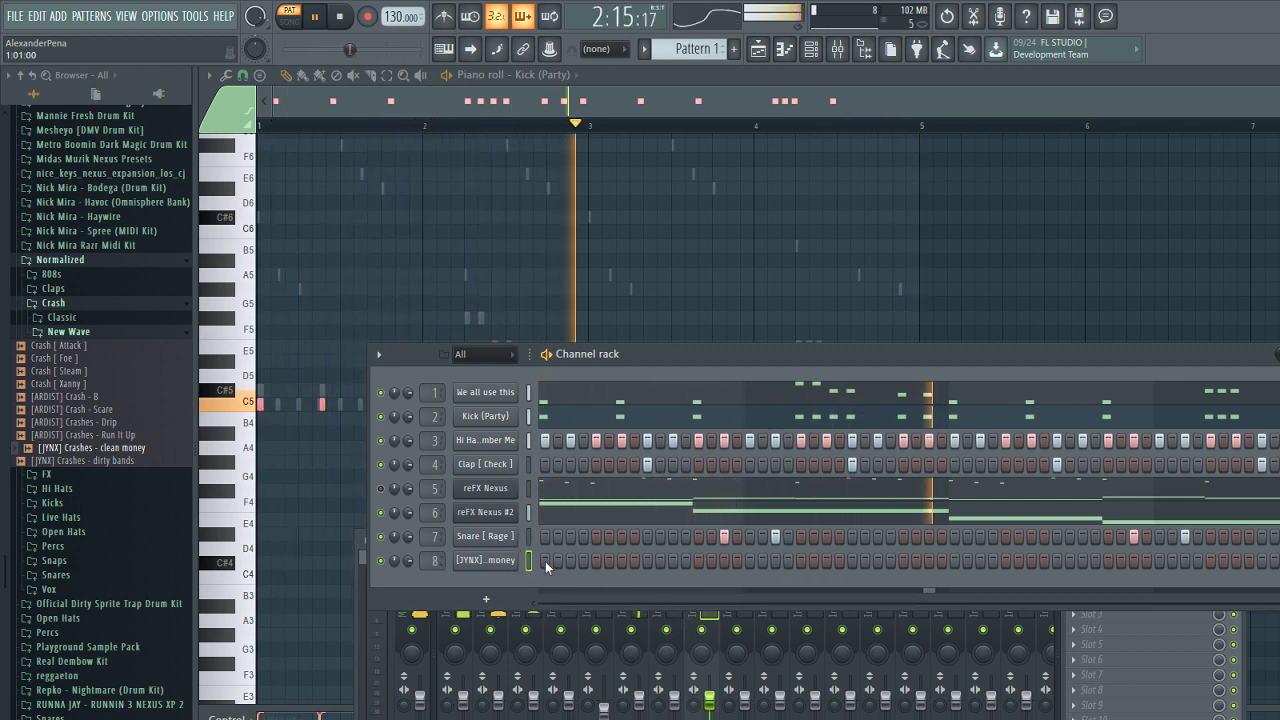
- Insert Fruity parametric EQ 2 on mixer insert 8, cutting the crash's lows below about 1.8 kHz and its extreme highs
{"action": "key", "text": "F9"}
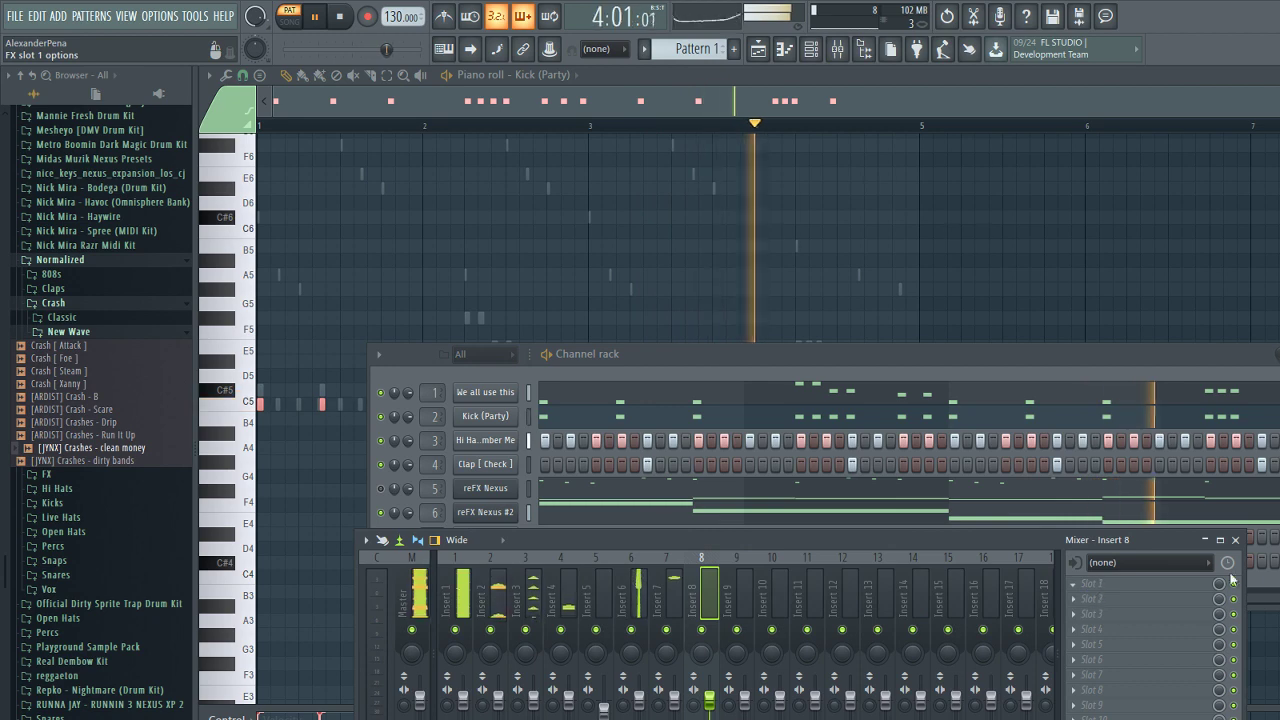
{"action": "left_click", "coordinate": [1073, 584]}
{"action": "left_click_drag", "start_coordinate": [538, 322], "coordinate": [581, 387]}
{"action": "left_click_drag", "start_coordinate": [323, 320], "coordinate": [441, 388]}
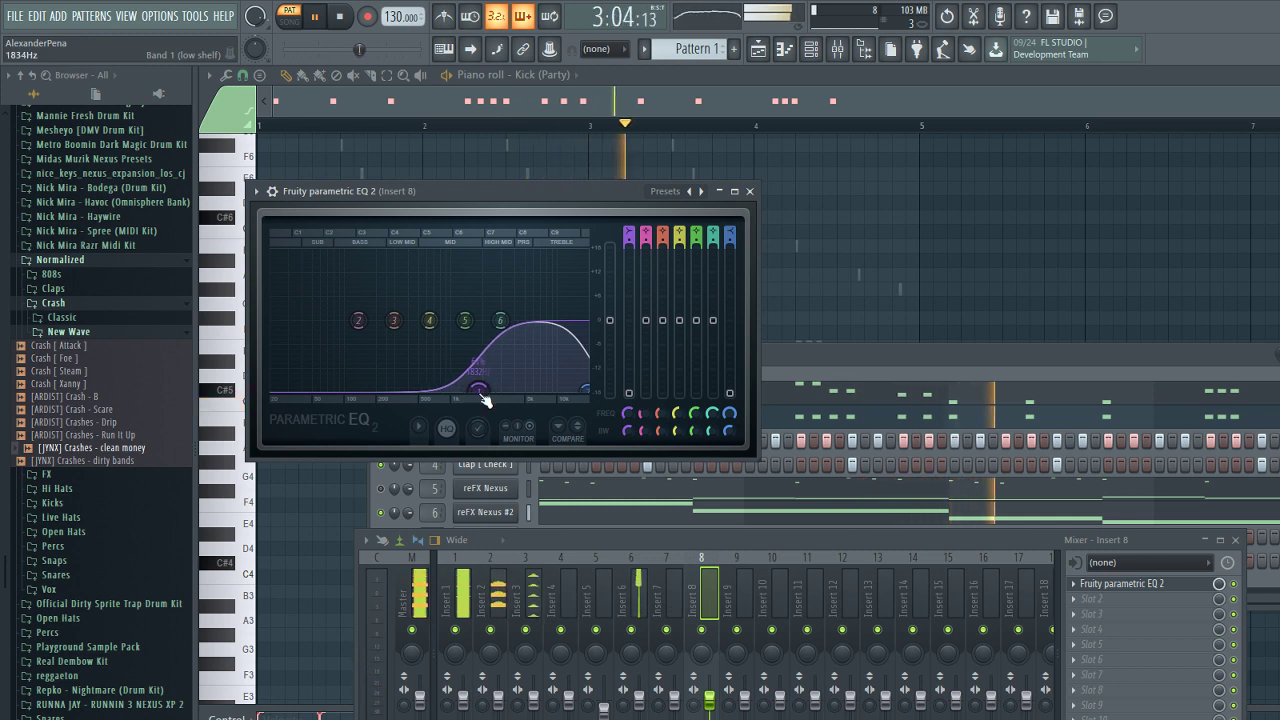
- Pull the crash EQ's high cut slightly lower and reduce mixer insert 8's volume to about 70% (-7.3 dB)
{"action": "left_click", "coordinate": [645, 704]}
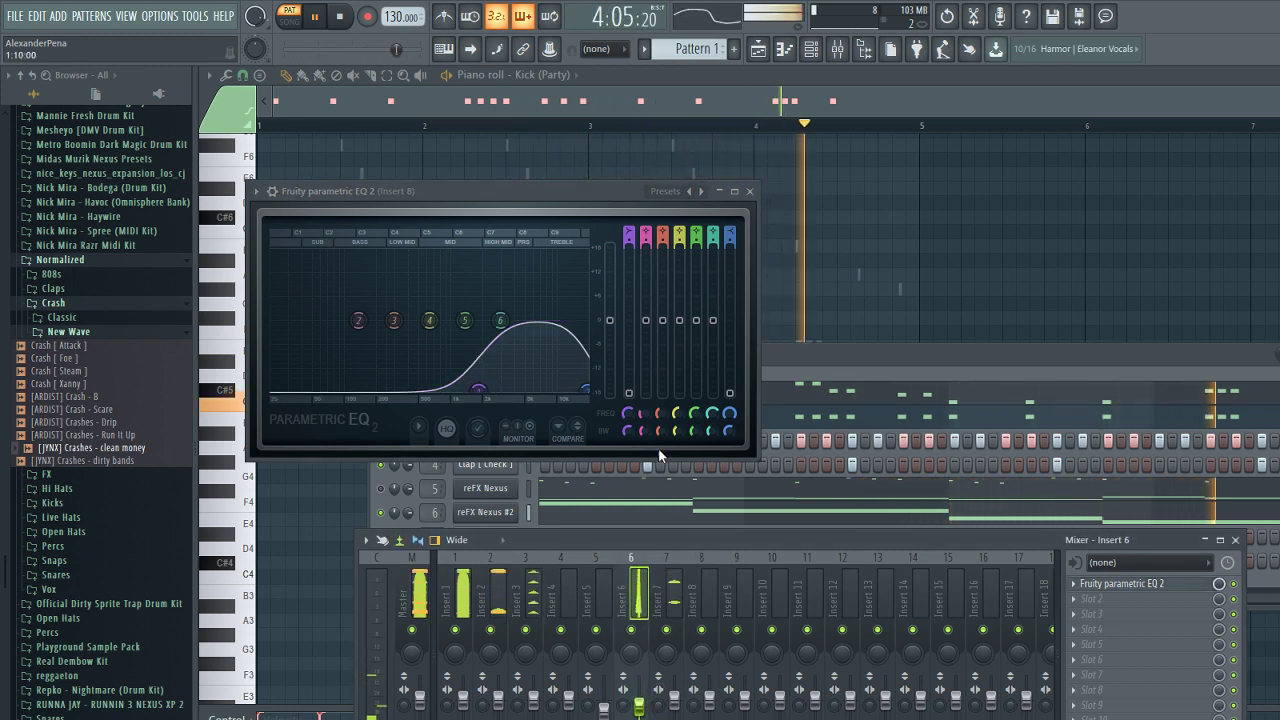
{"action": "left_click", "coordinate": [588, 388]}
{"action": "left_click_drag", "start_coordinate": [709, 698], "coordinate": [709, 715]}
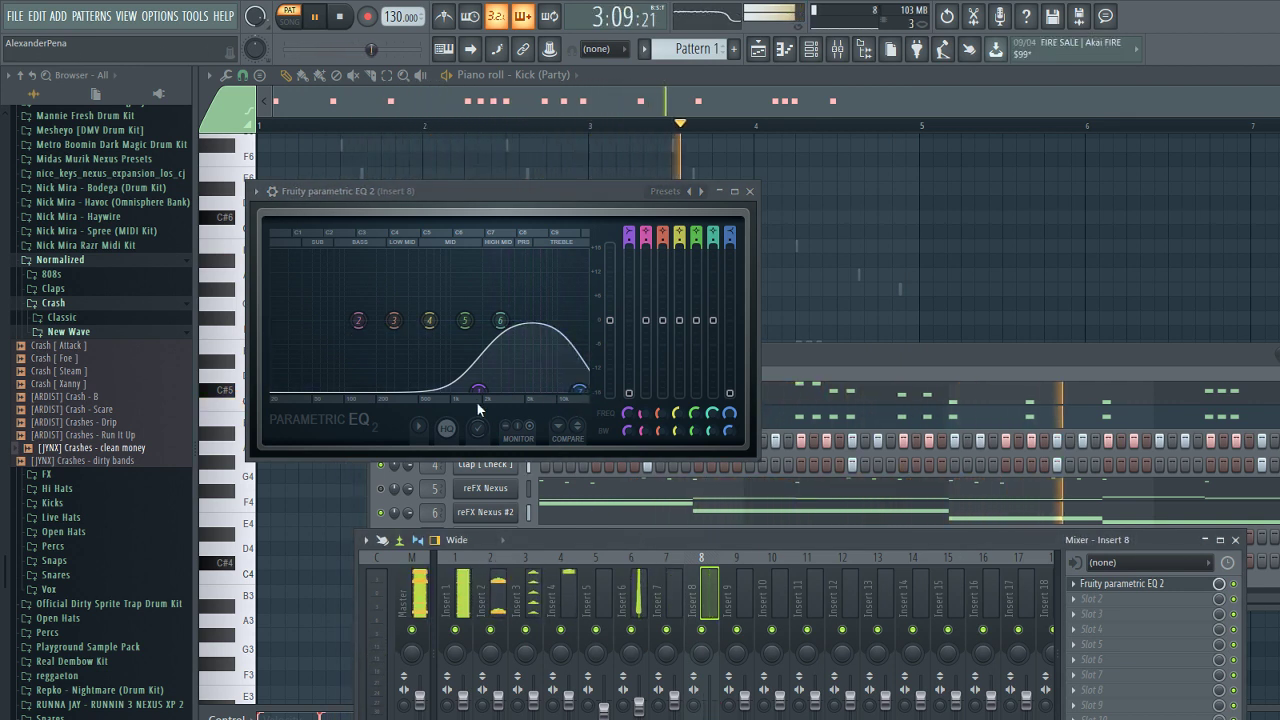
{"action": "left_click_drag", "start_coordinate": [647, 708], "coordinate": [709, 719]}
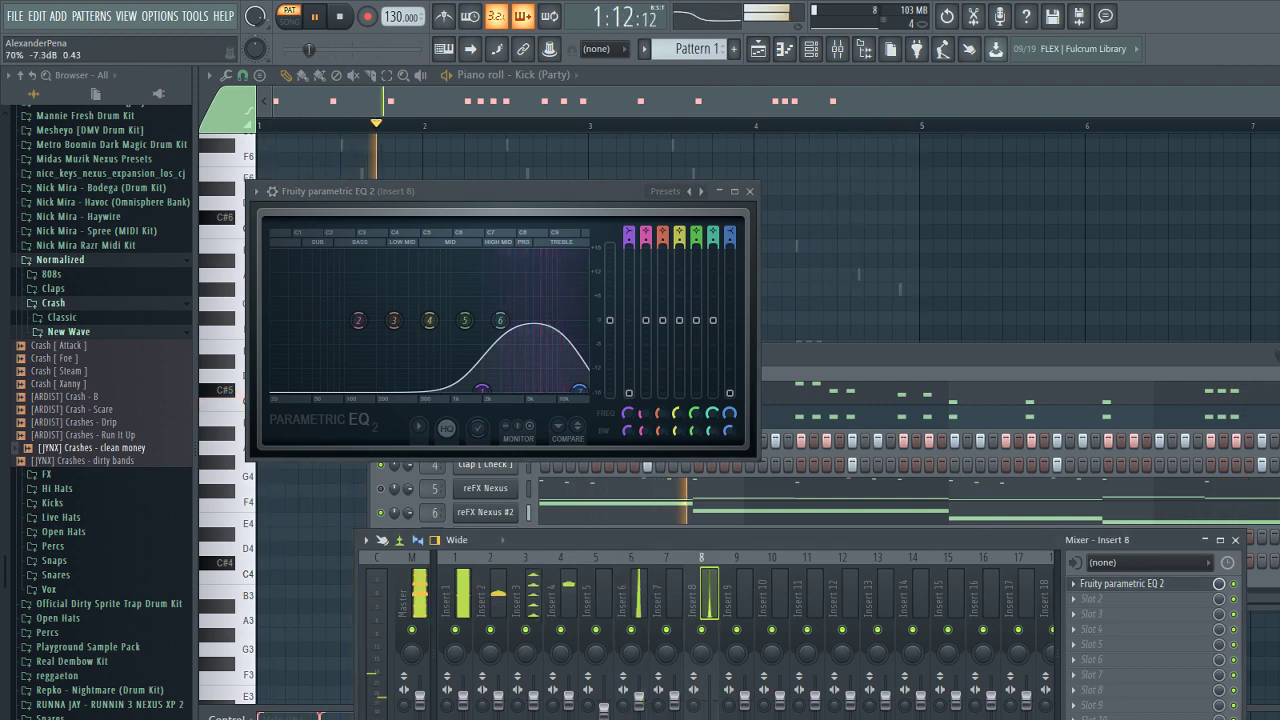
- In the hi-hat piano roll, make bar 1's hits from step 5 to step 9 evenly spaced triplets and remove the step 11 hit
{"action": "left_click", "coordinate": [873, 357]}
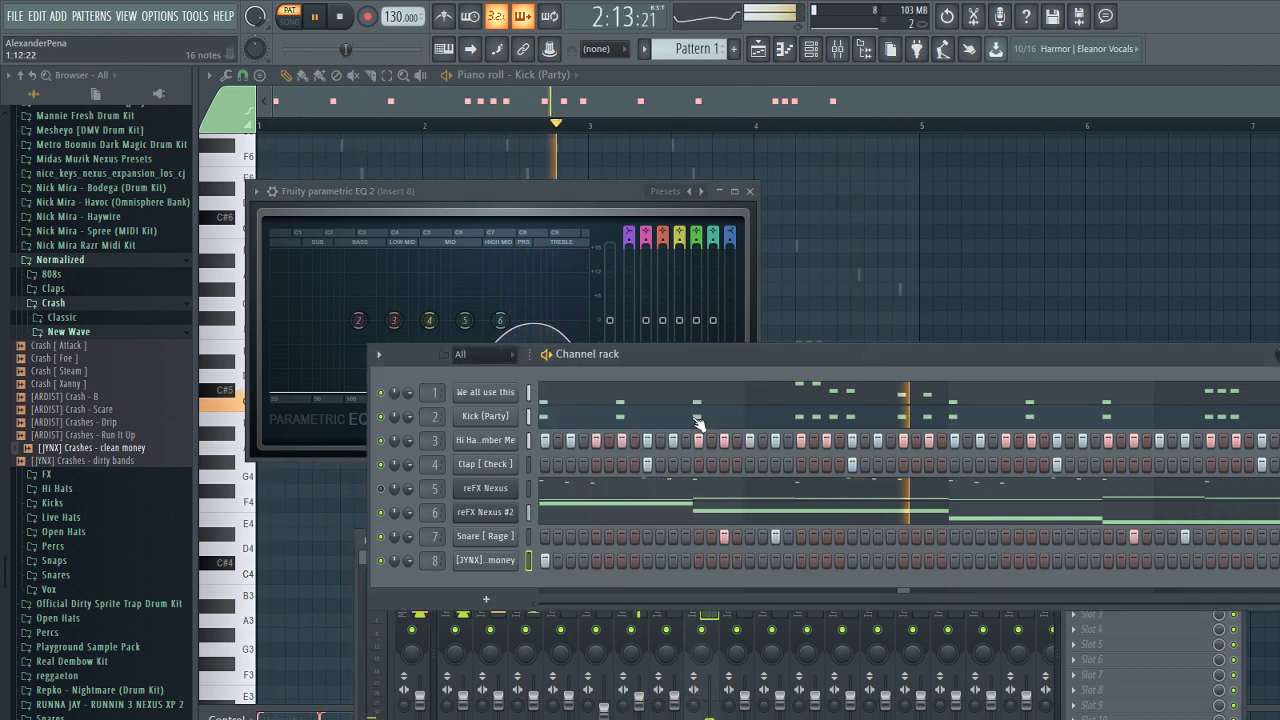
{"action": "left_click", "coordinate": [512, 449]}
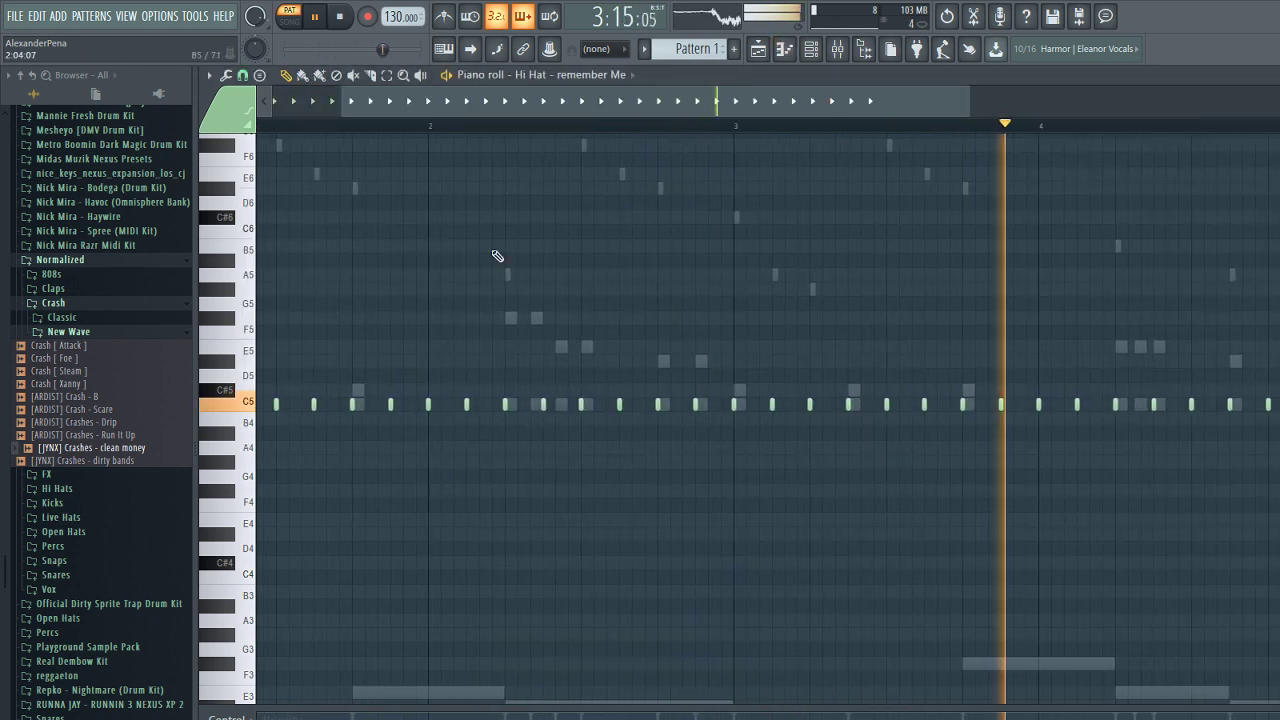
{"action": "scroll", "coordinate": [345, 433], "scroll_direction": "up", "scroll_amount": 5}
{"action": "right_click", "coordinate": [438, 406]}
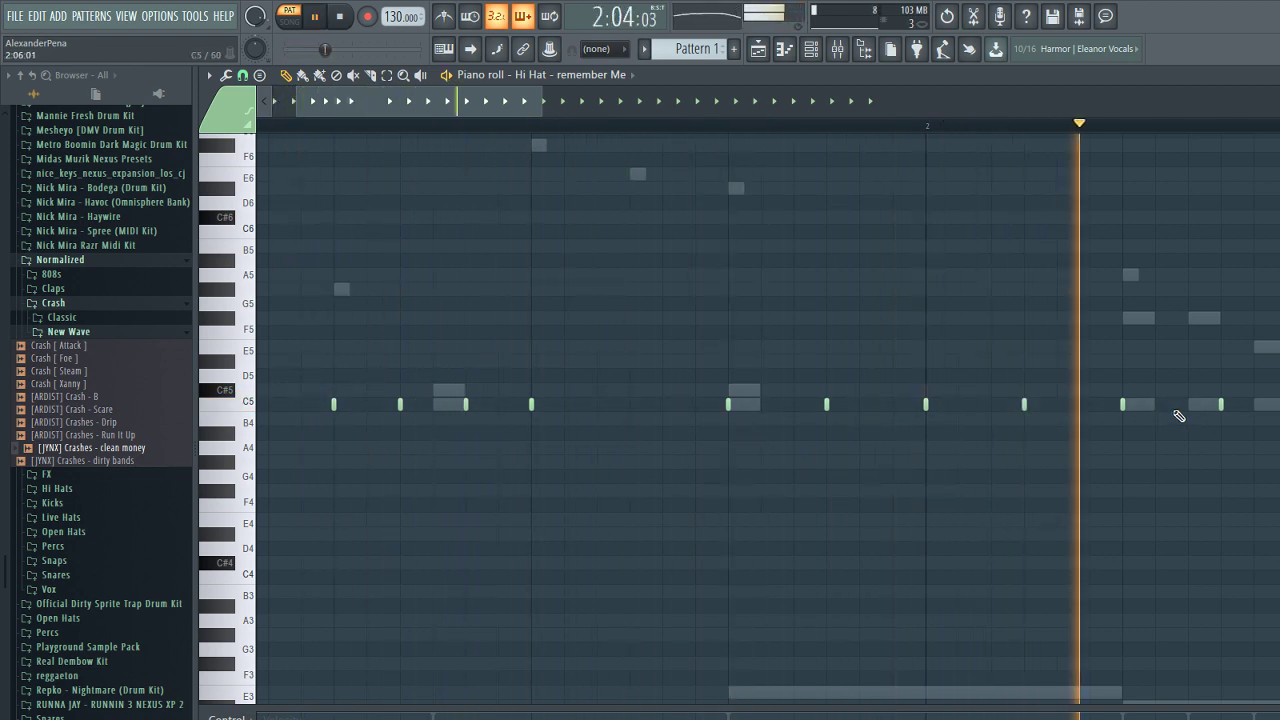
- Repeat the hi-hat variation in bar 3, with triplet-spaced hits from step 5 to step 9 and no hit on step 11
{"action": "scroll", "coordinate": [1179, 416], "scroll_direction": "down", "scroll_amount": 3}
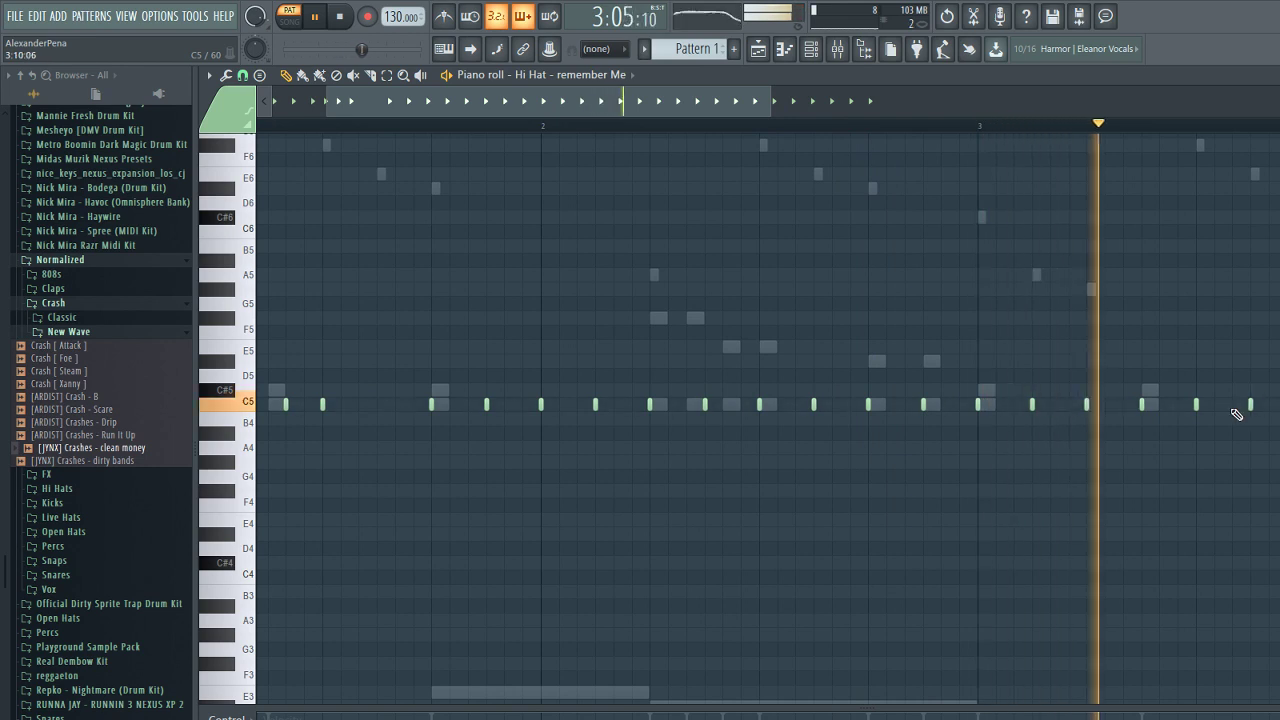
{"action": "key", "text": "space"}
{"action": "left_click_drag", "start_coordinate": [1140, 408], "coordinate": [1160, 408]}
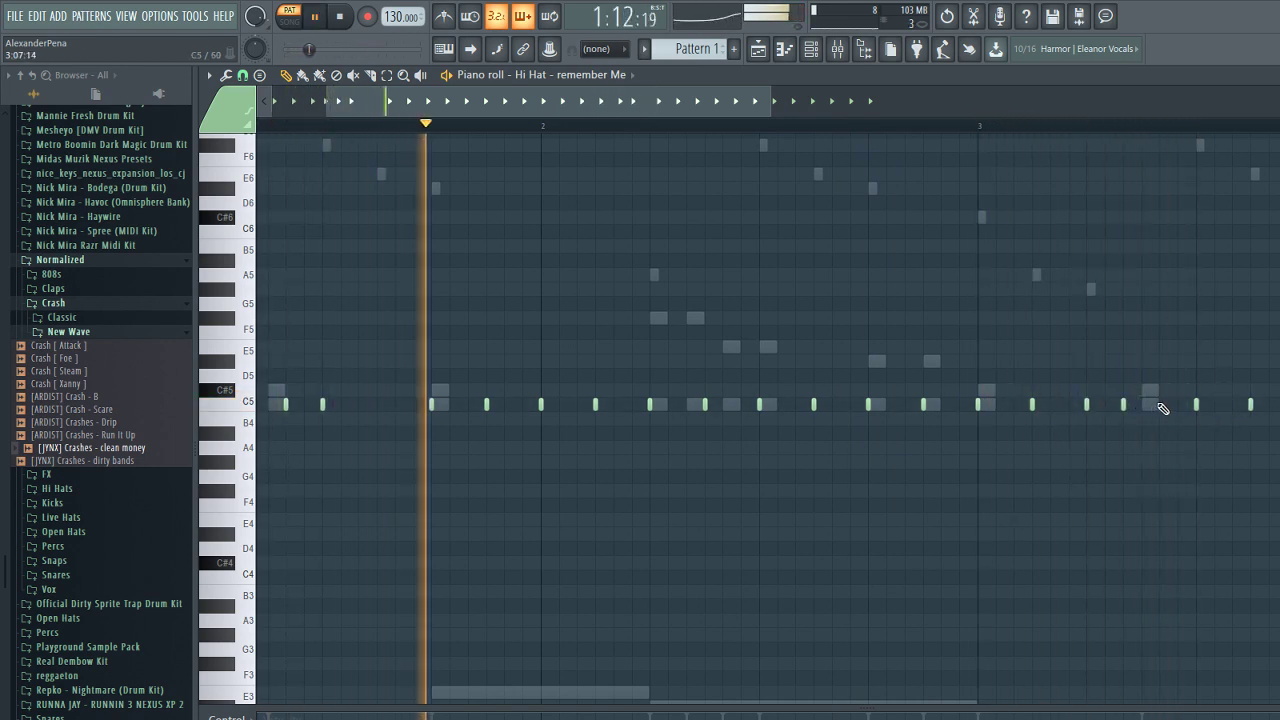
{"action": "right_click", "coordinate": [1251, 405]}
{"action": "scroll", "coordinate": [1263, 476], "scroll_direction": "down", "scroll_amount": 2}
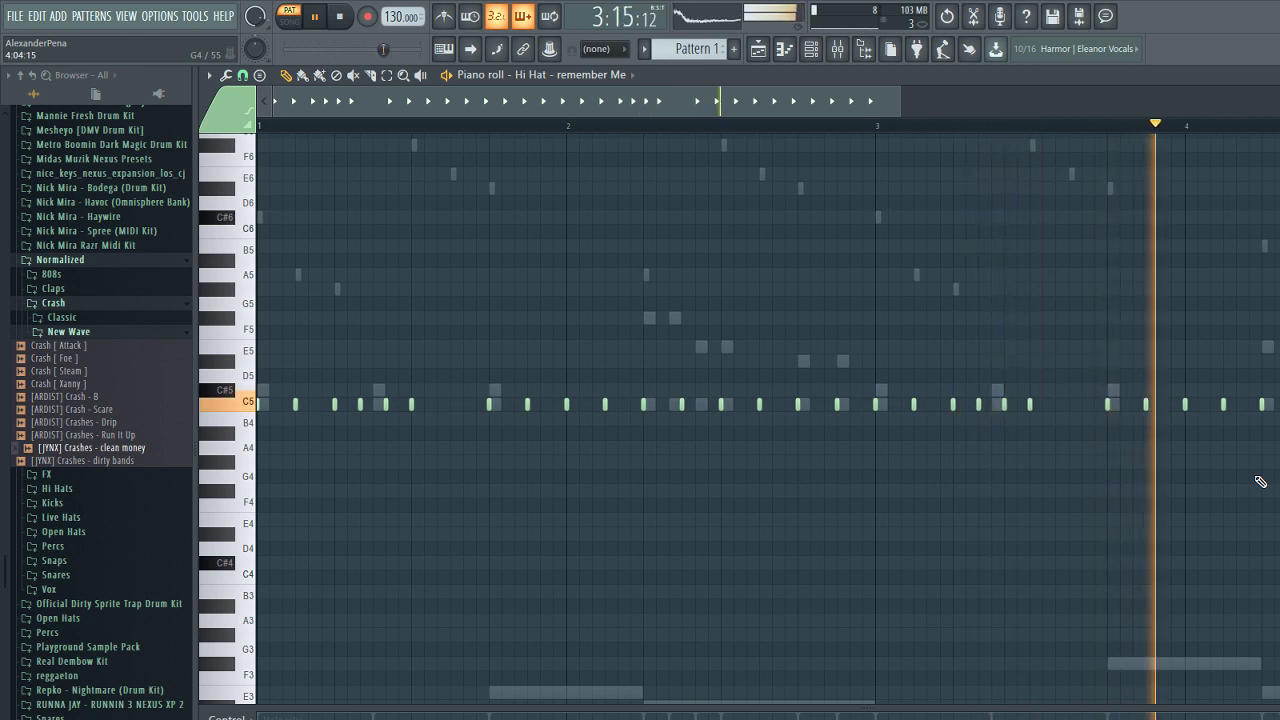
- Load Fruity parametric EQ 2, Fruity delay 2, Fruity Reeverb 2 and Soundgoodizer onto mixer insert 9
{"action": "scroll", "coordinate": [1150, 486], "scroll_direction": "down", "scroll_amount": 1}
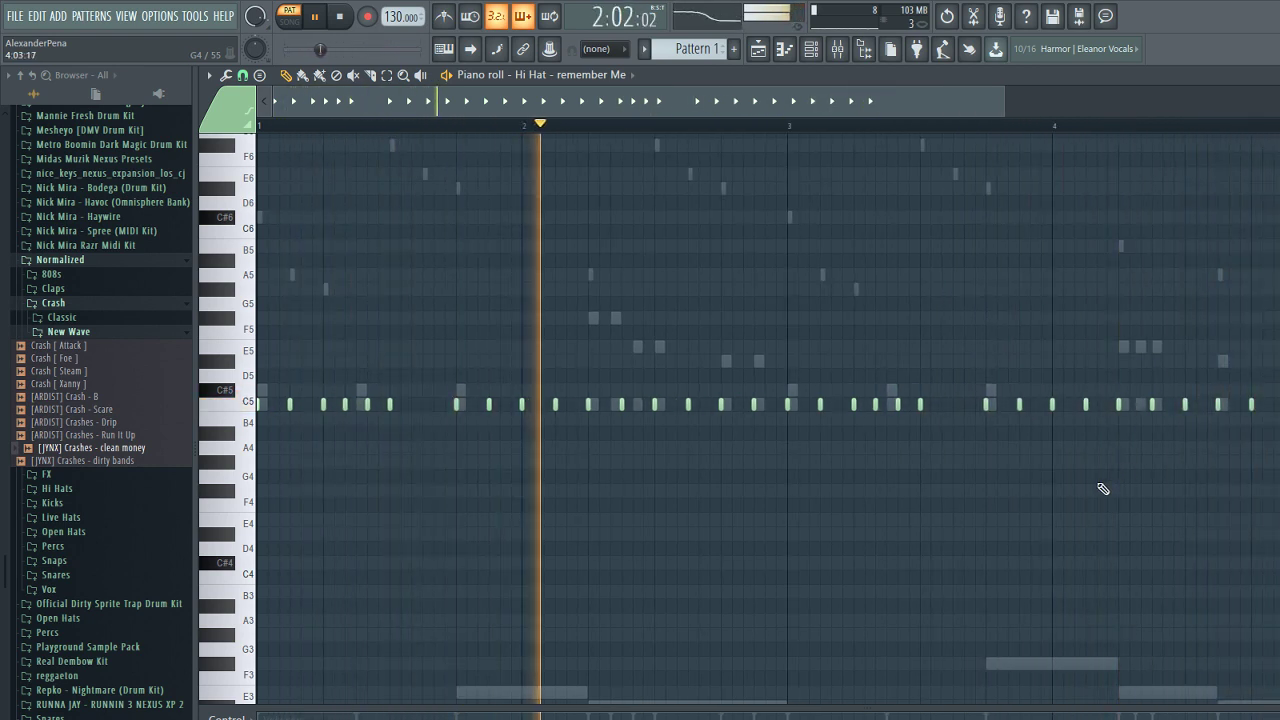
{"action": "key", "text": "F6"}
{"action": "key", "text": "F9"}
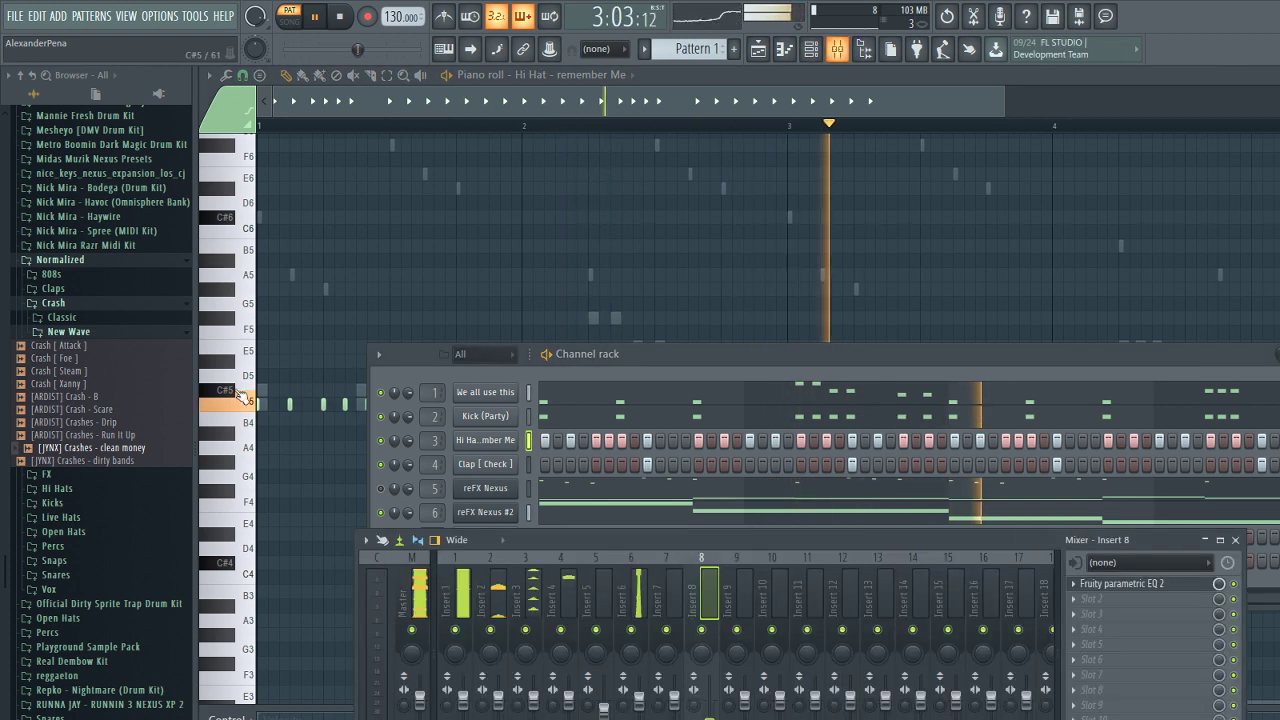
{"action": "key", "text": "space"}
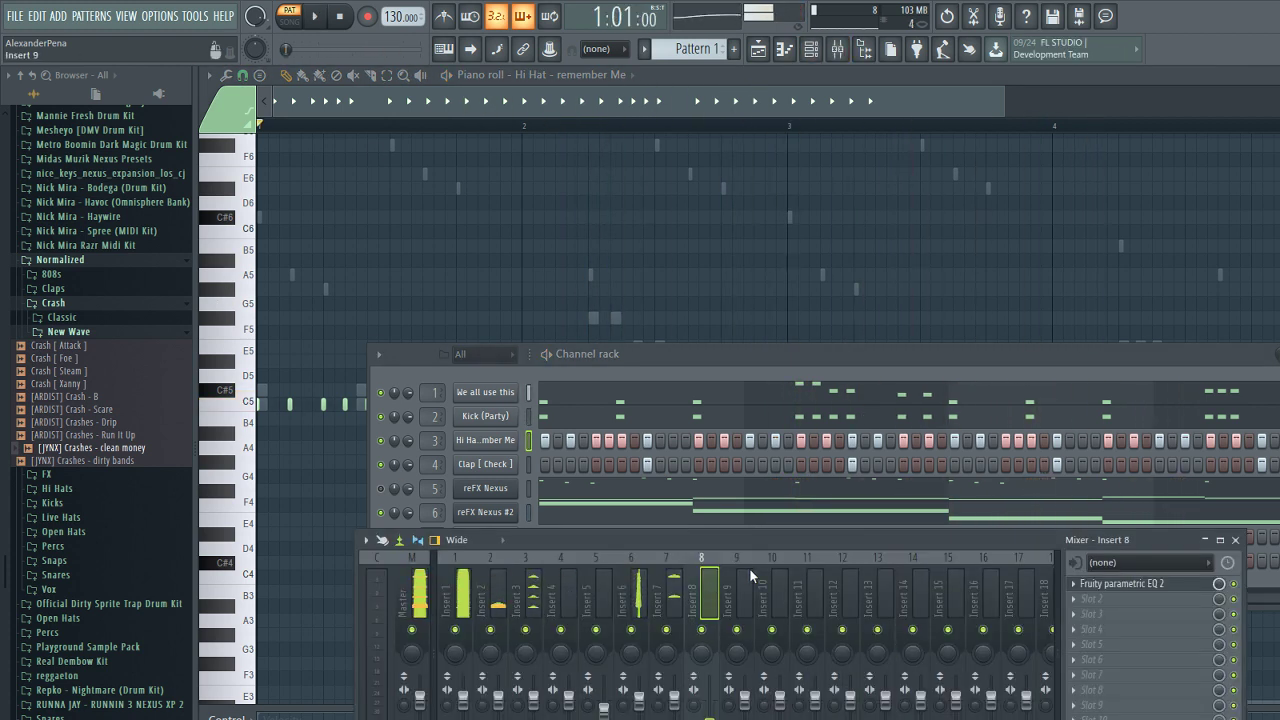
{"action": "left_click", "coordinate": [747, 572]}
{"action": "key", "text": "space"}
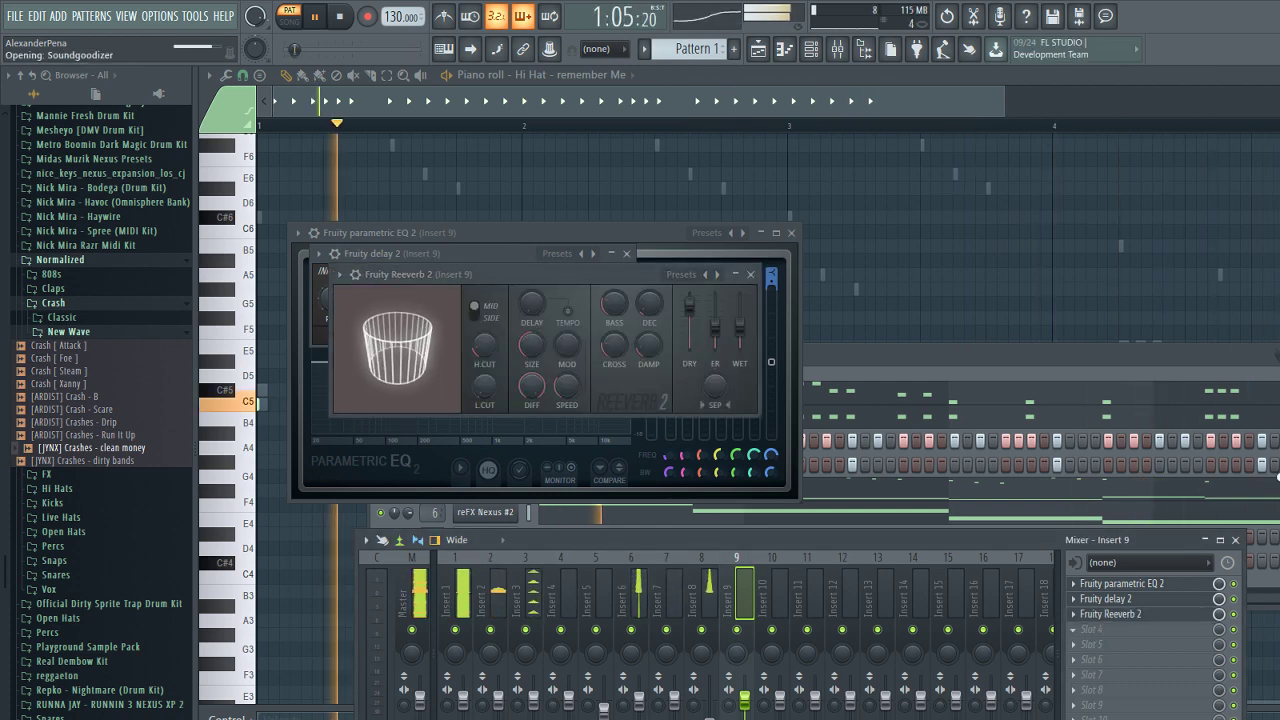
- Load Fruity parametric EQ 2 and Fruity Reeverb 2 onto mixer insert 10 and close both plugin windows
{"action": "left_click", "coordinate": [771, 587]}
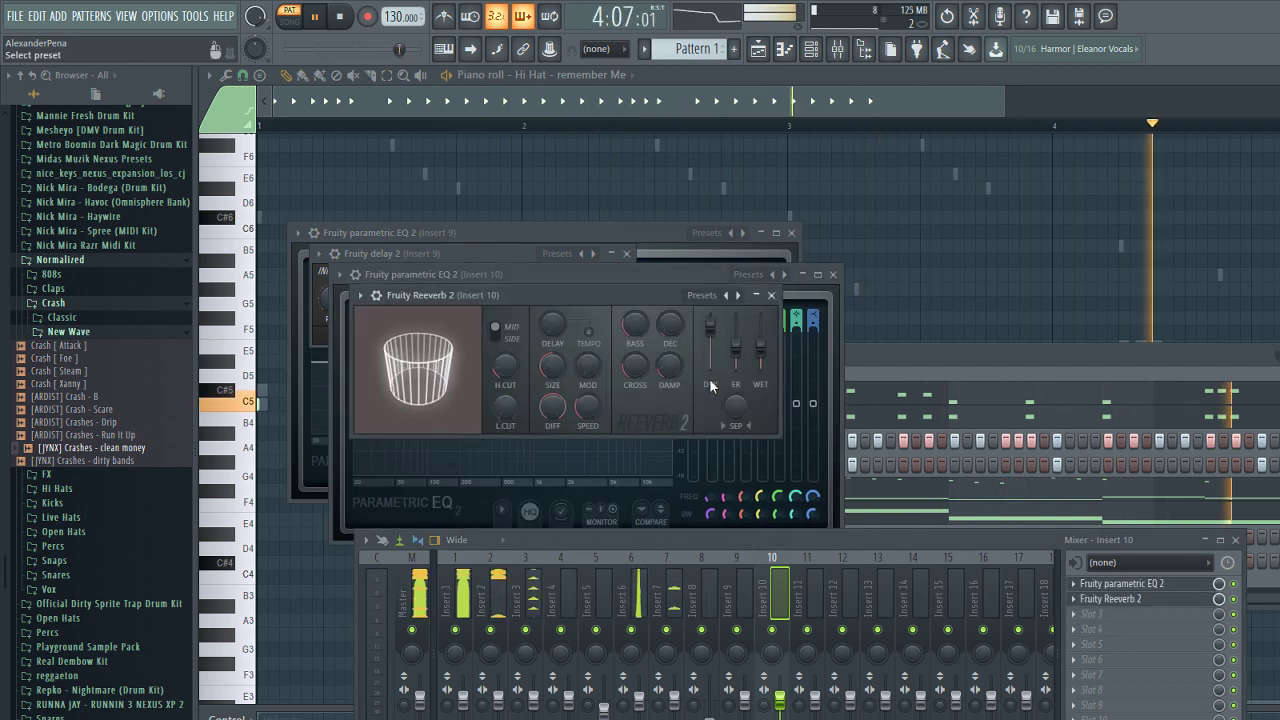
{"action": "left_click", "coordinate": [771, 295]}
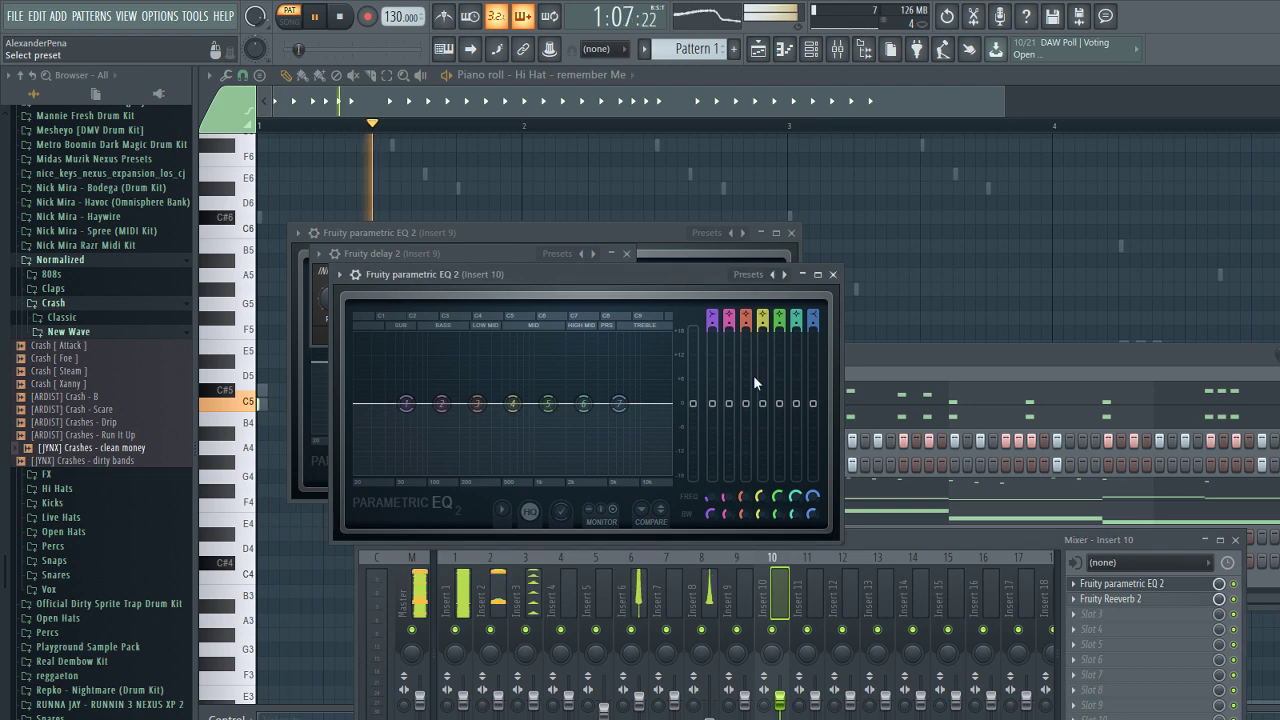
{"action": "left_click", "coordinate": [833, 274]}
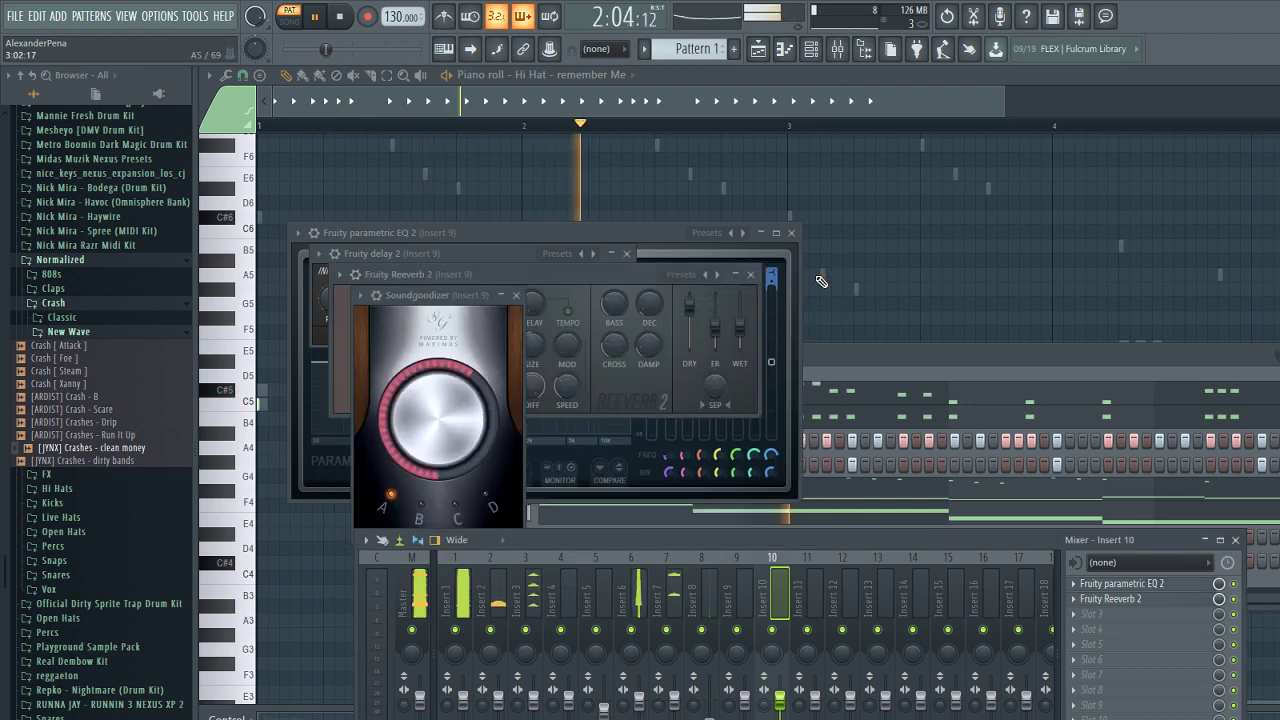
- Turn insert 9's Soundgoodizer down to a low amount in mode A and close all of that insert's plugin windows
{"action": "left_click", "coordinate": [483, 408]}
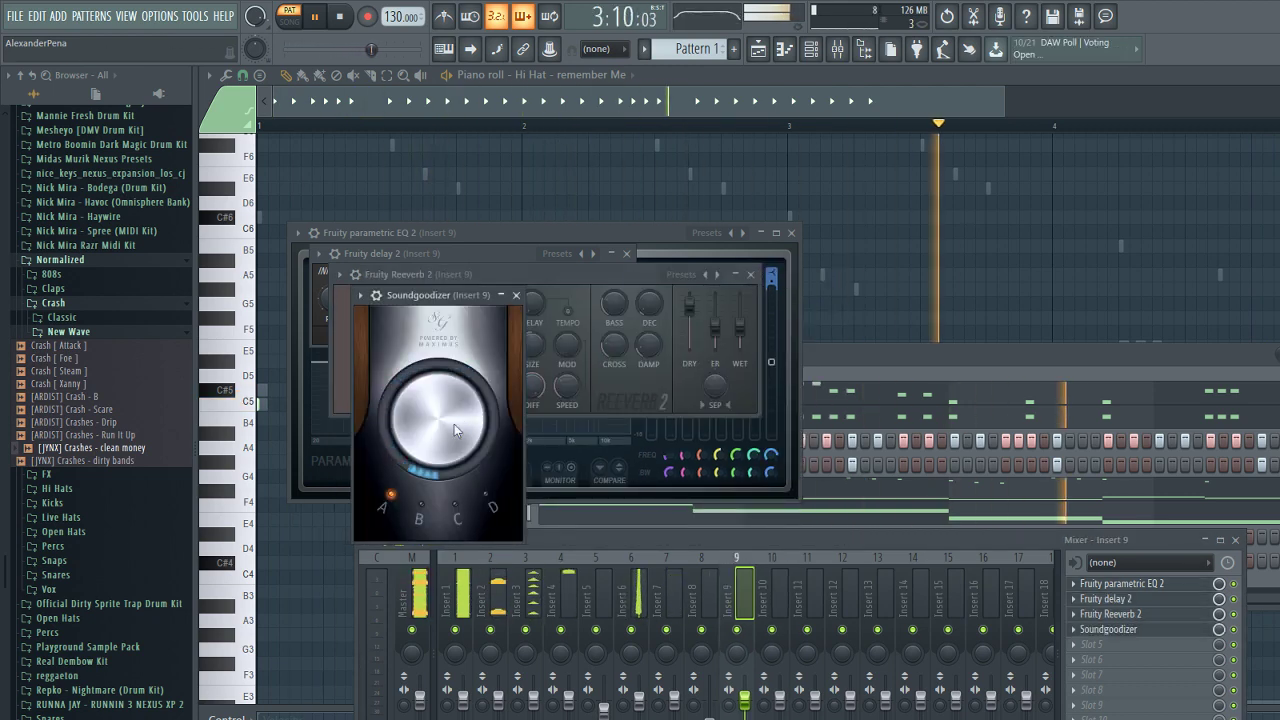
{"action": "left_click", "coordinate": [516, 295]}
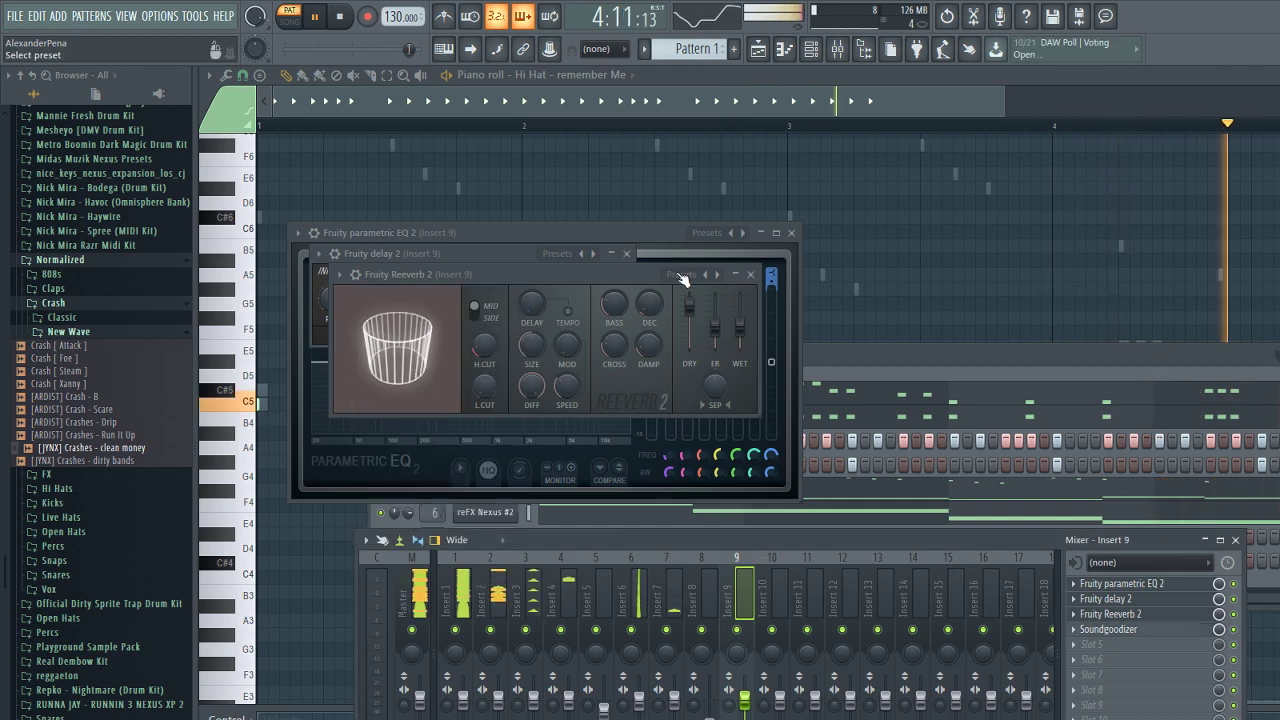
{"action": "left_click", "coordinate": [751, 274]}
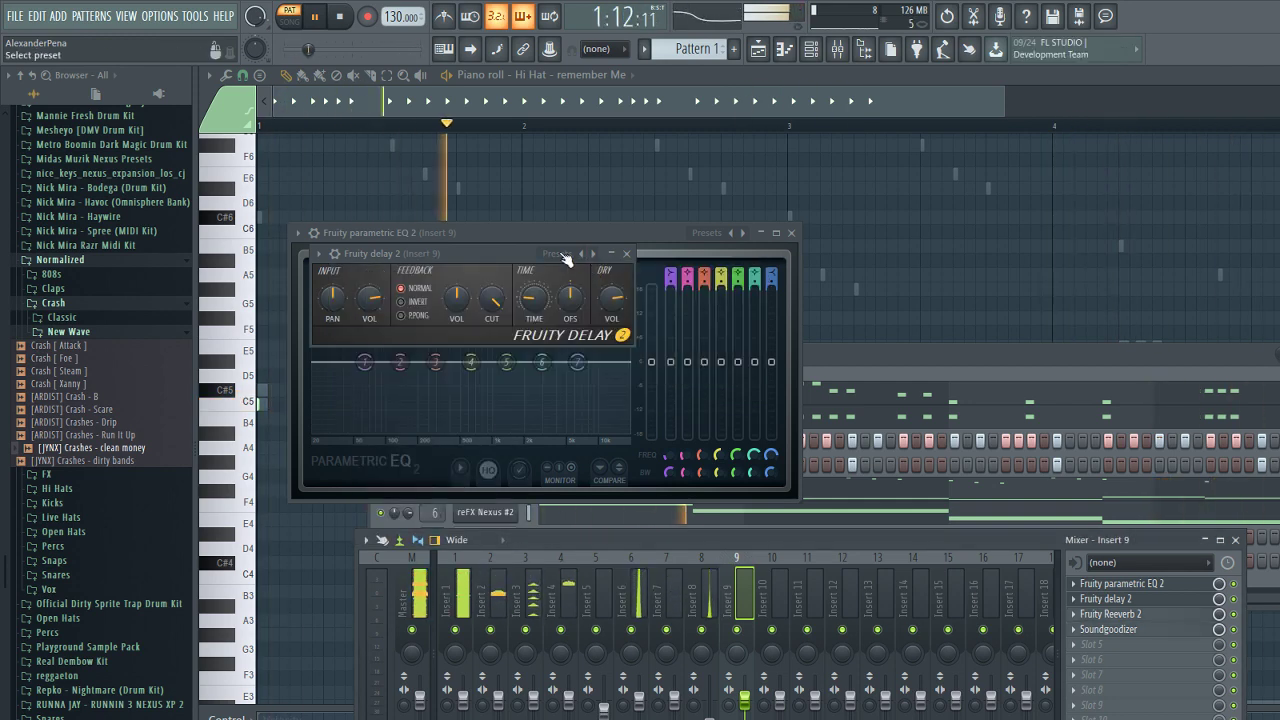
{"action": "left_click", "coordinate": [624, 255]}
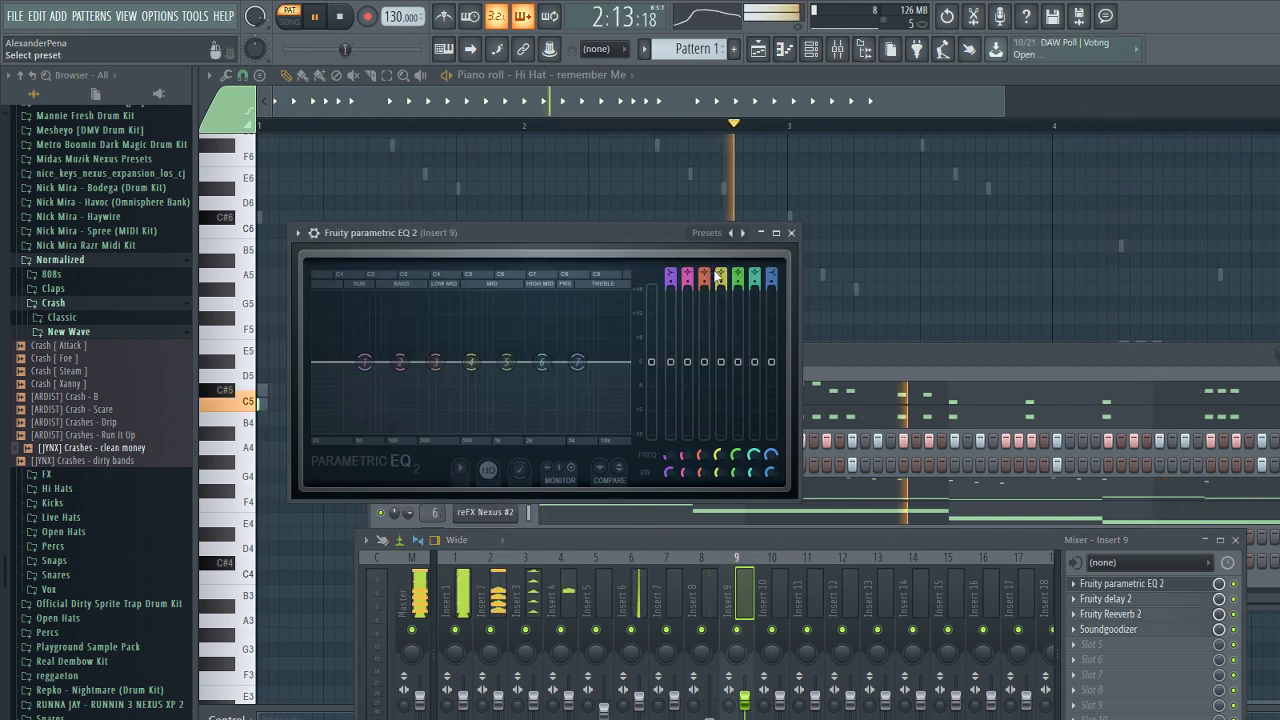
{"action": "left_click", "coordinate": [742, 233]}
{"action": "left_click", "coordinate": [791, 233]}
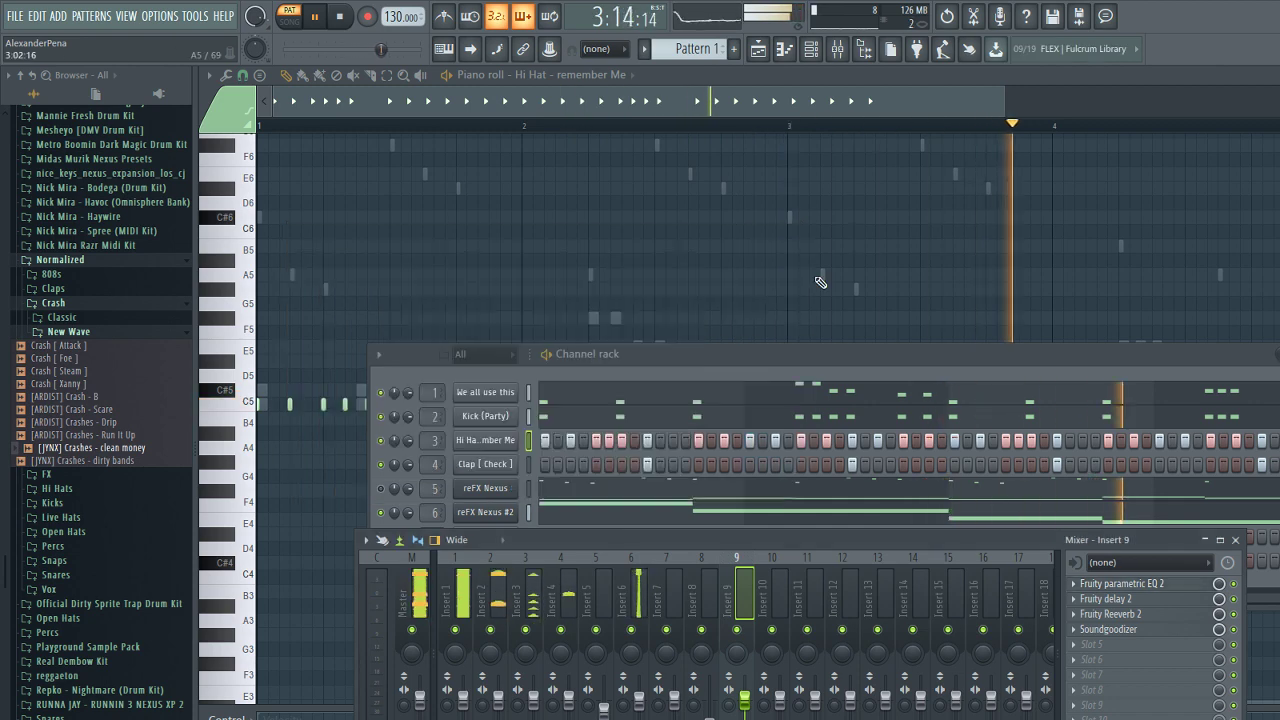
- Lower the dry and wet levels slightly in Fruity Reeverb 2 on mixer insert 9 and close its window
{"action": "left_click", "coordinate": [1128, 601]}
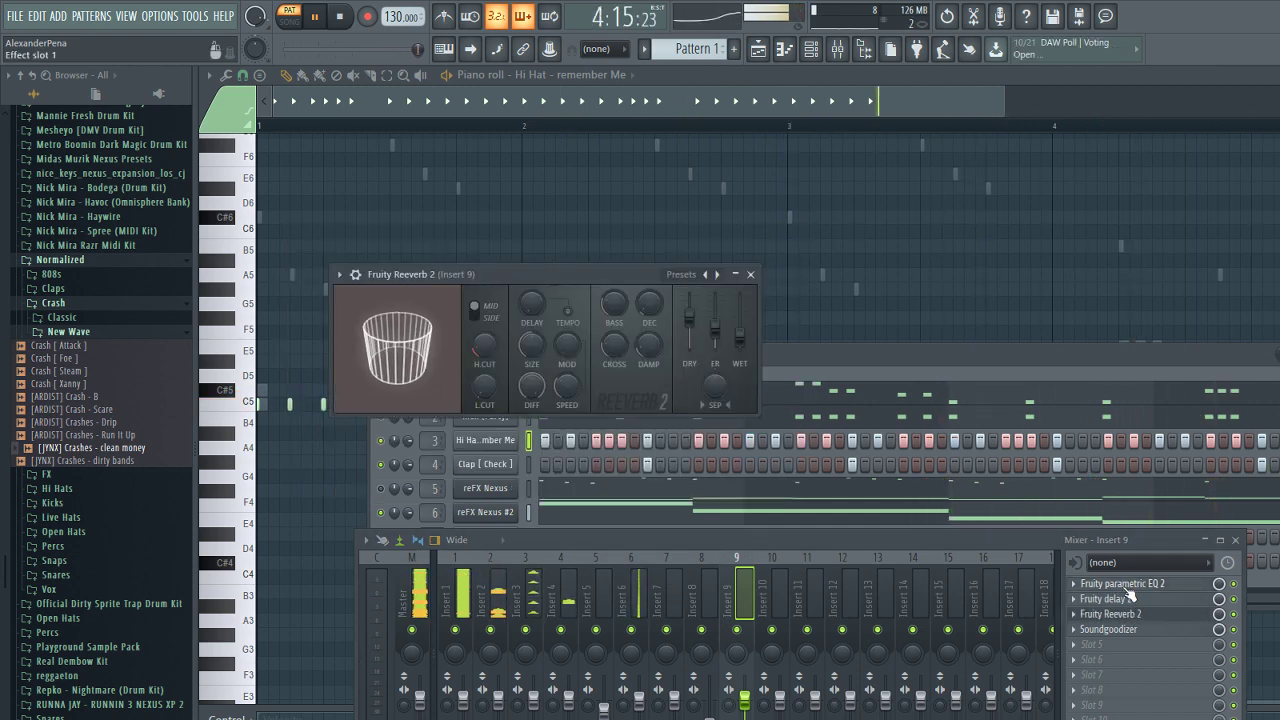
{"action": "left_click", "coordinate": [1130, 585]}
{"action": "left_click", "coordinate": [793, 233]}
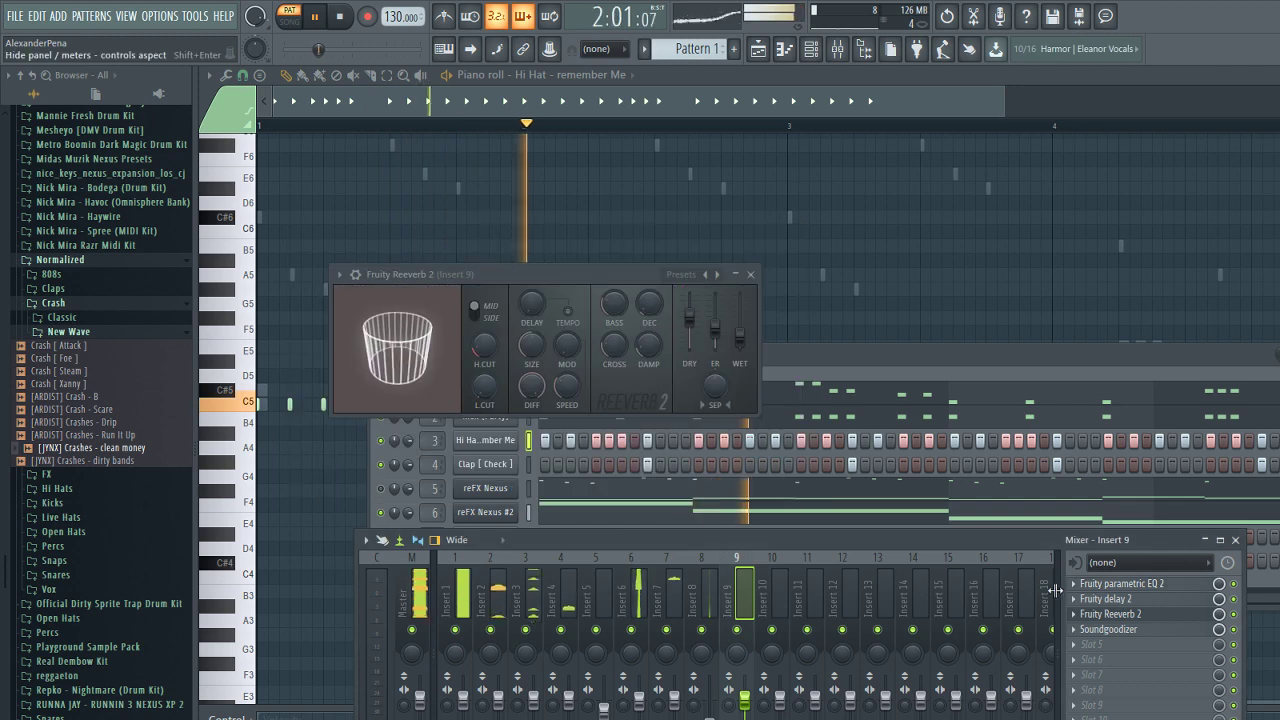
{"action": "left_click", "coordinate": [753, 275]}
- Place the Voice_190217 sample from the Nick Mira - Diesel kit's 808s folder on playlist track 11 at bar 1
{"action": "key", "text": "F5"}
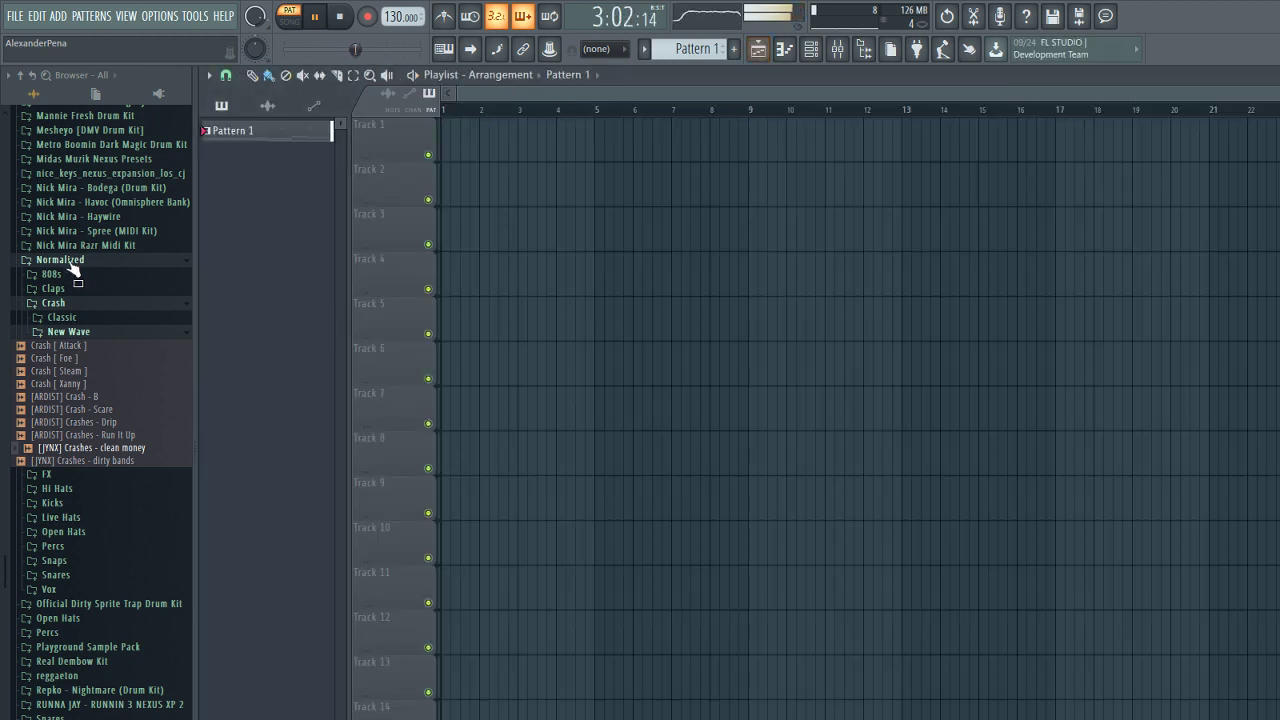
{"action": "scroll", "coordinate": [46, 279], "scroll_direction": "up", "scroll_amount": 17}
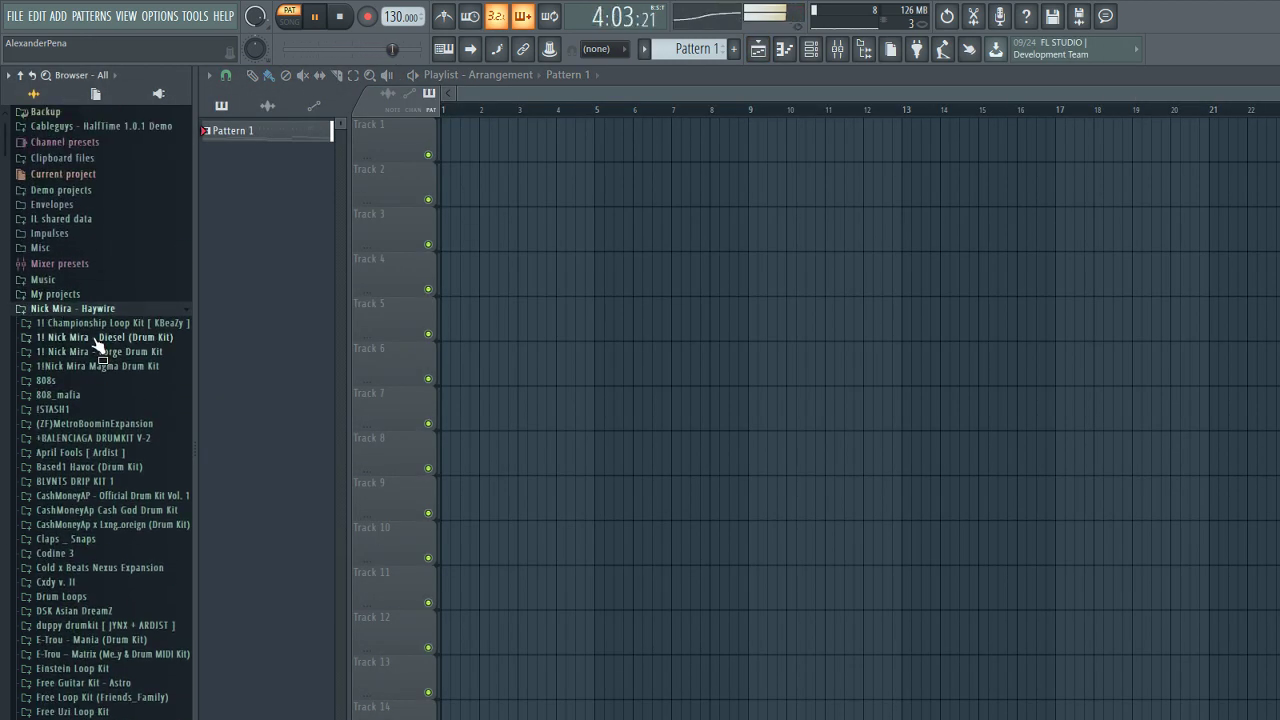
{"action": "left_click", "coordinate": [95, 337]}
{"action": "left_click", "coordinate": [60, 352]}
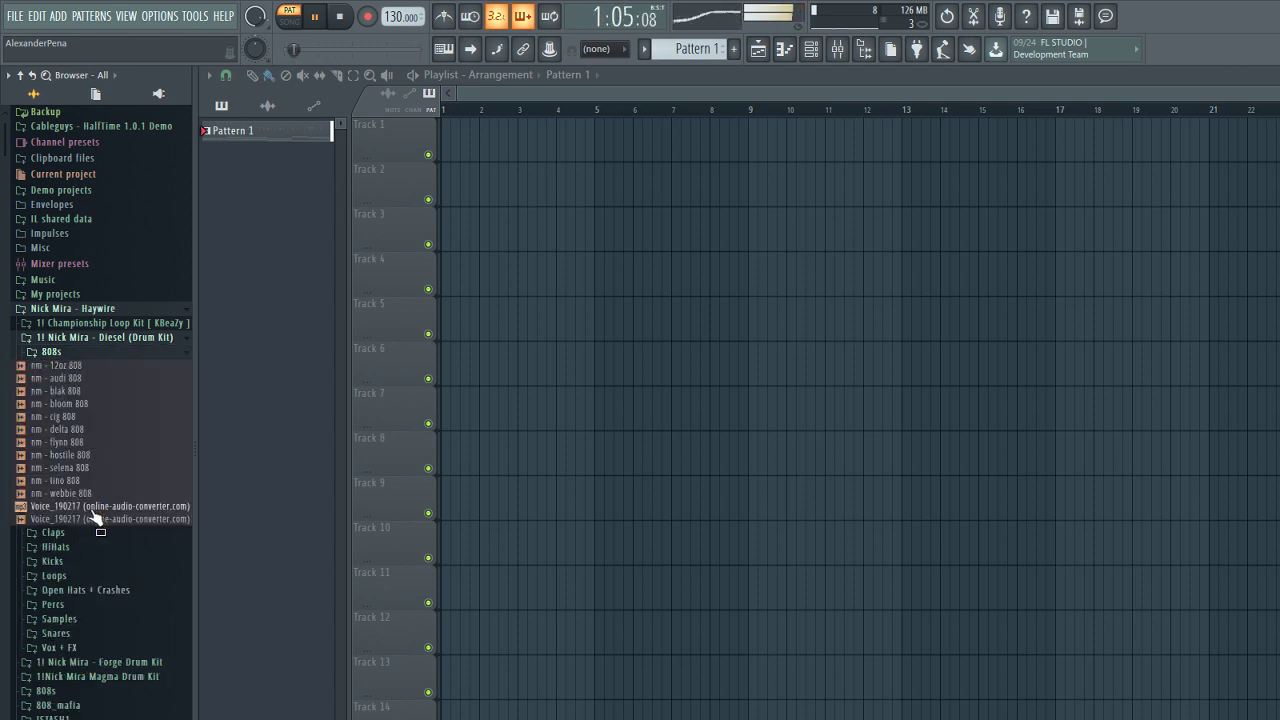
{"action": "left_click_drag", "start_coordinate": [92, 512], "coordinate": [432, 460]}
{"action": "left_click_drag", "start_coordinate": [444, 593], "coordinate": [444, 593]}
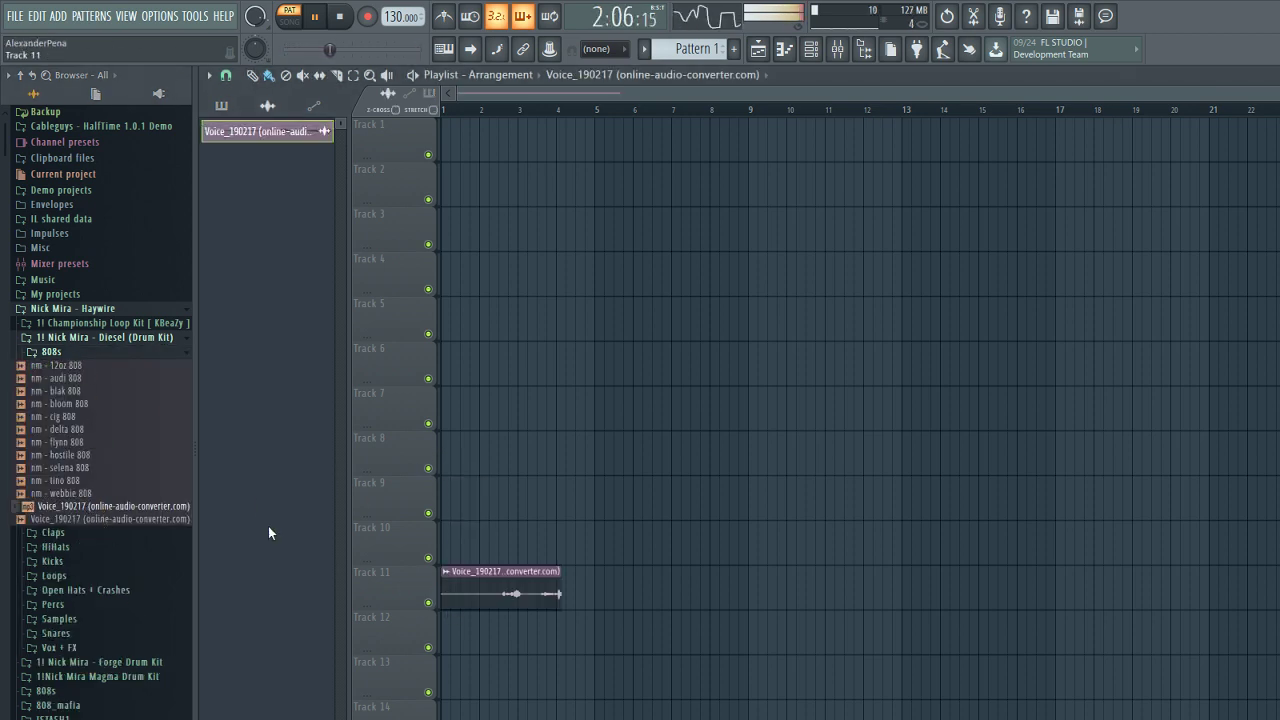
- Place MW - FX (12) from the Official Mike Will Made It Drum Kit's FX folder on playlist track 11 at bar 7
{"action": "scroll", "coordinate": [105, 345], "scroll_direction": "down", "scroll_amount": 10}
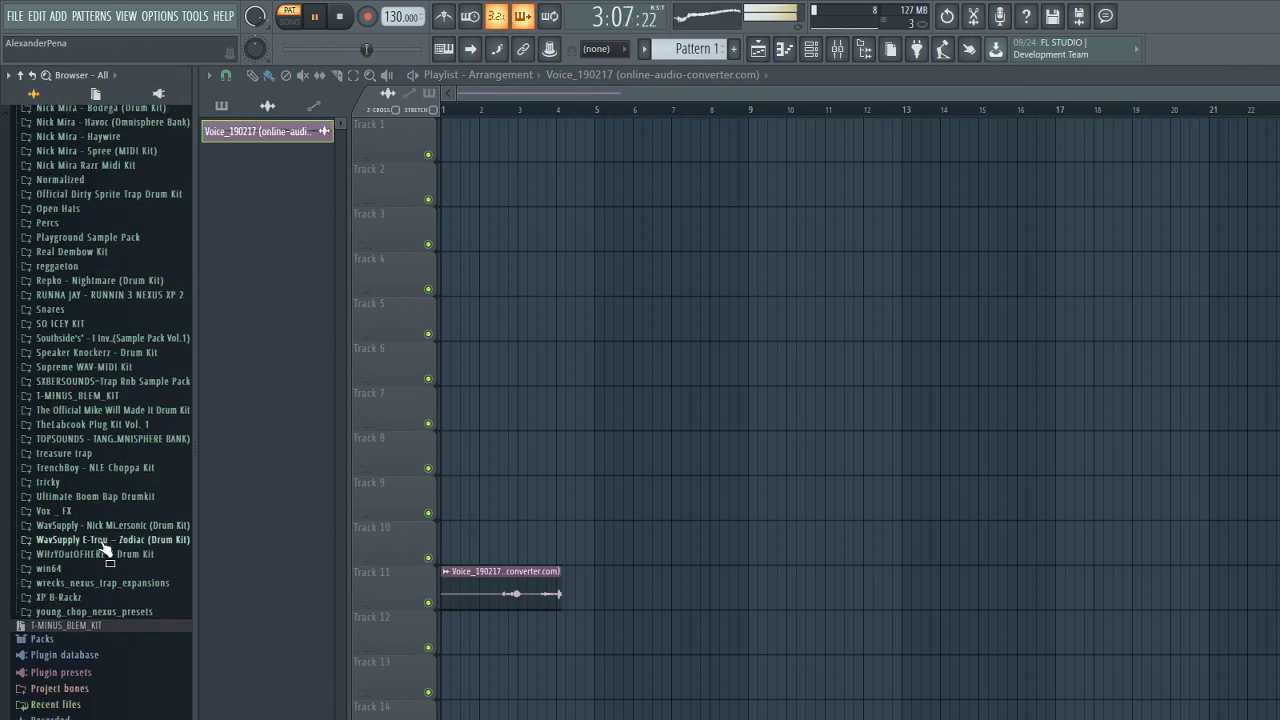
{"action": "left_click", "coordinate": [71, 413]}
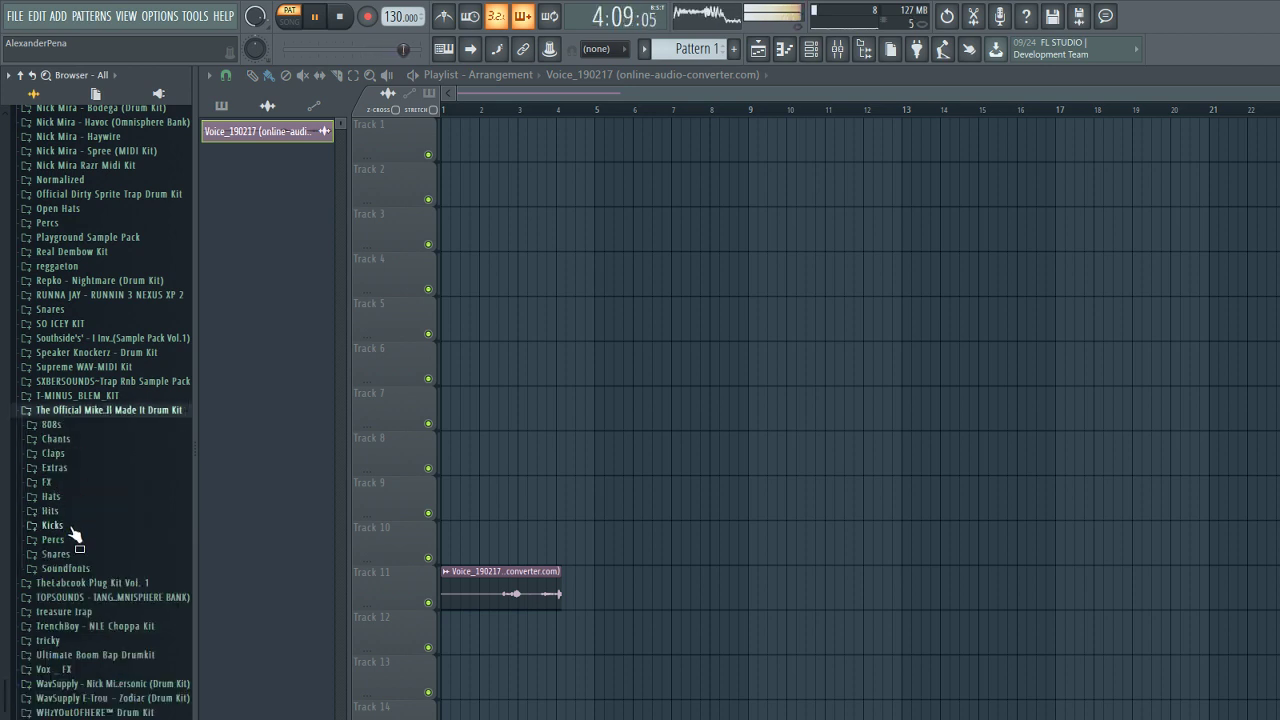
{"action": "left_click", "coordinate": [50, 482]}
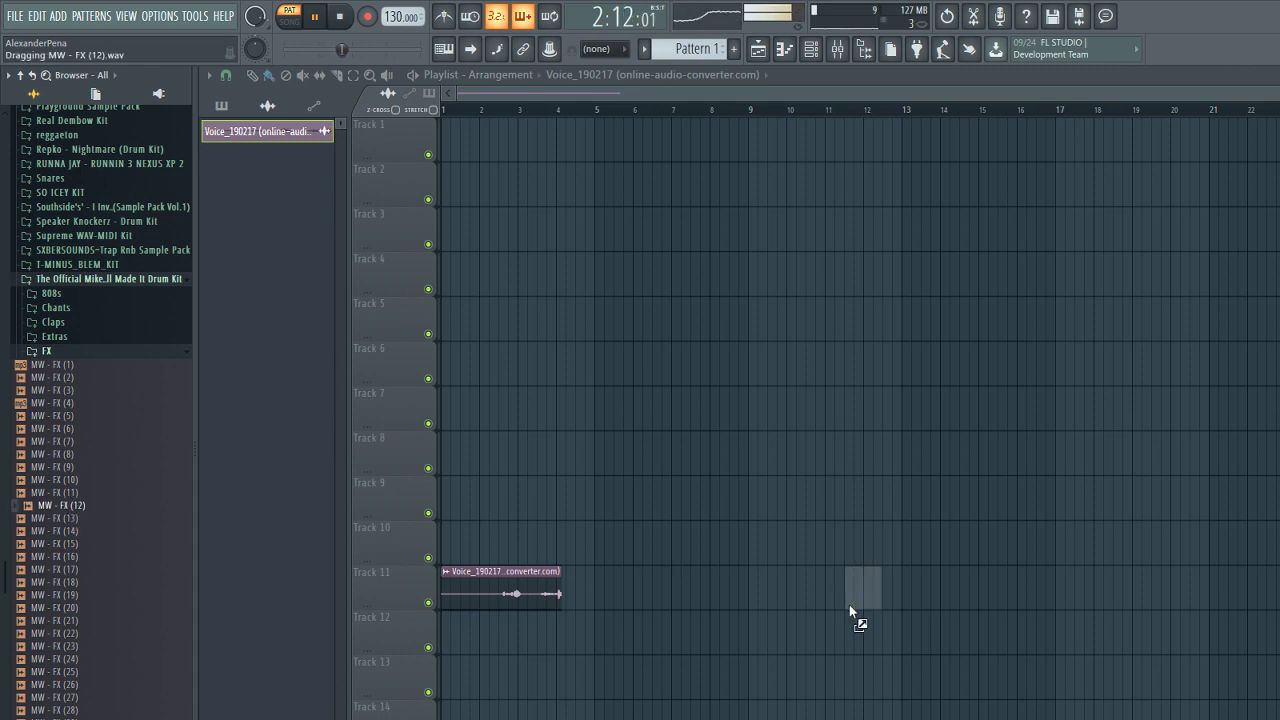
{"action": "left_click_drag", "start_coordinate": [682, 594], "coordinate": [682, 594]}
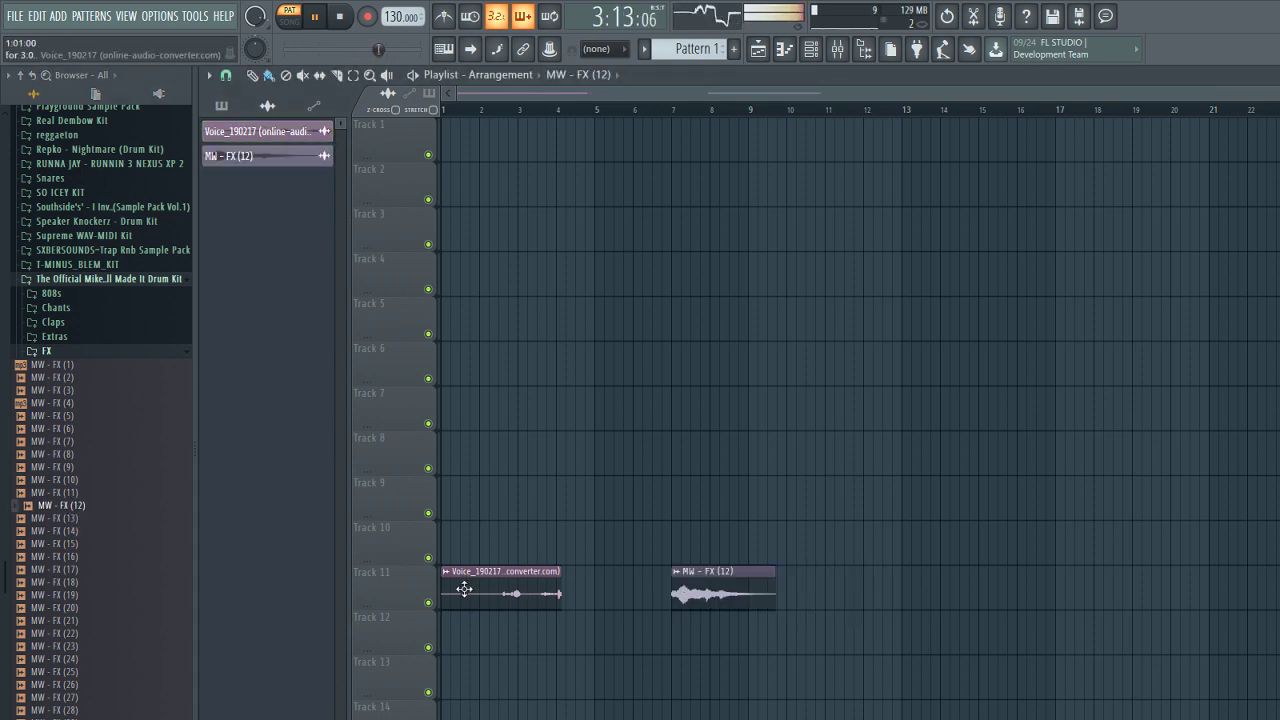
- Trim the start and end of the voice clip on track 11 to its short tag and move it back to bar 1
{"action": "left_click_drag", "start_coordinate": [442, 593], "coordinate": [485, 597]}
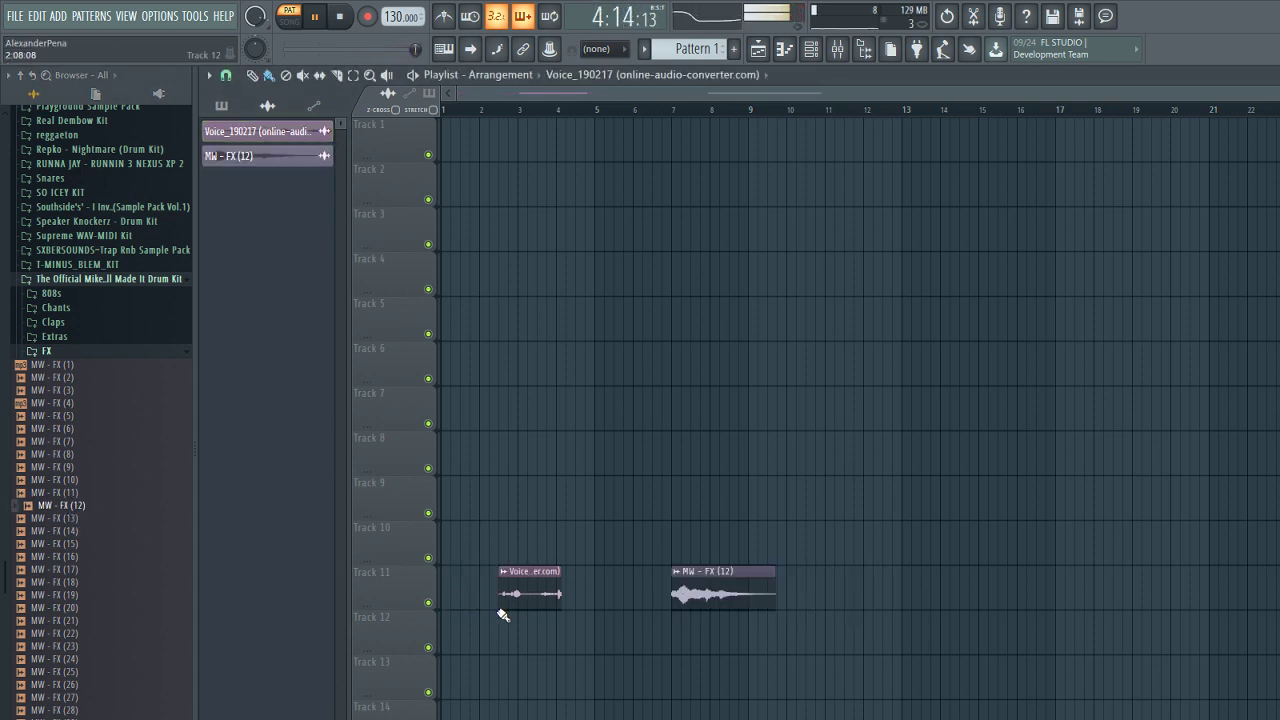
{"action": "scroll", "coordinate": [503, 615], "scroll_direction": "up", "scroll_amount": 5}
{"action": "left_click_drag", "start_coordinate": [973, 601], "coordinate": [728, 603]}
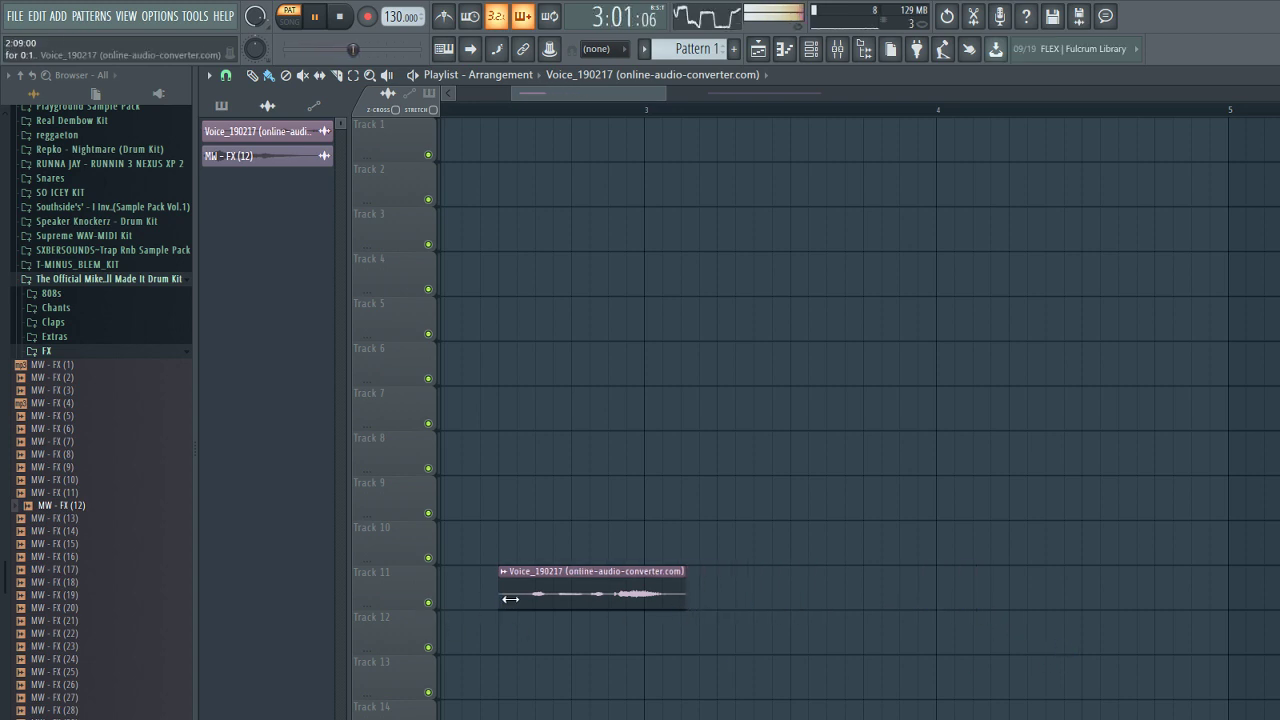
{"action": "scroll", "coordinate": [686, 606], "scroll_direction": "up", "scroll_amount": 5}
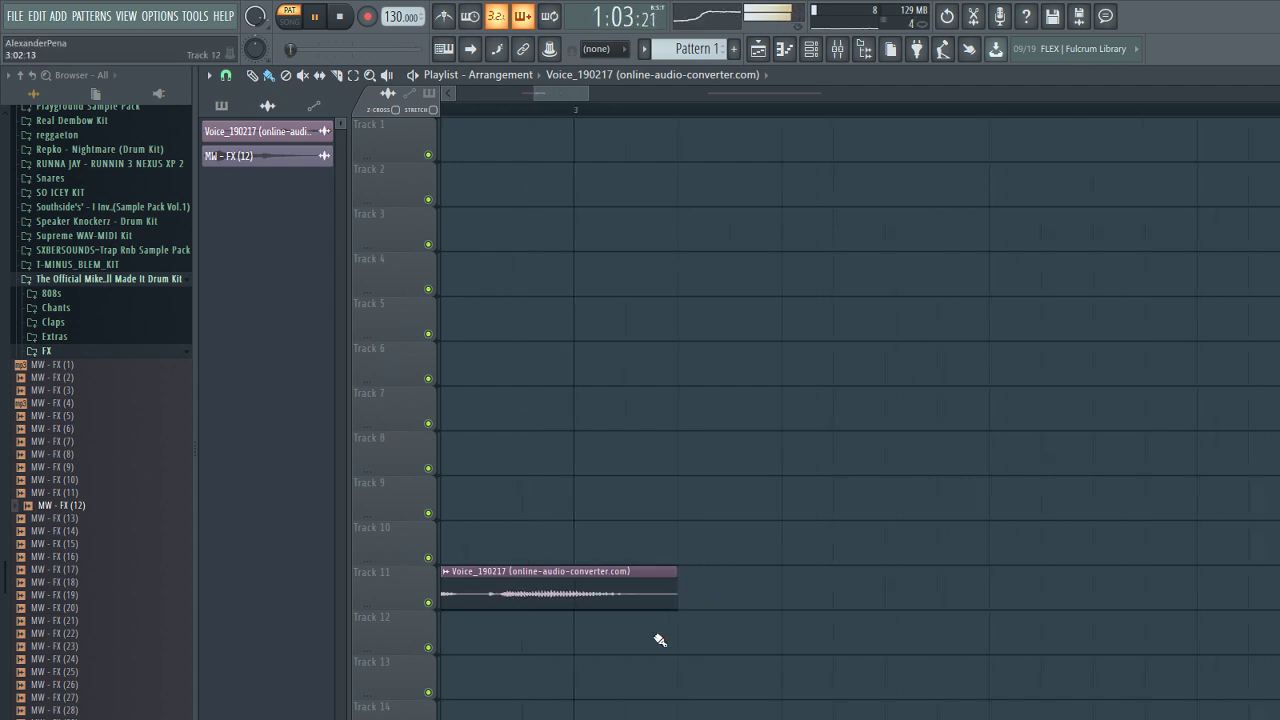
{"action": "scroll", "coordinate": [656, 637], "scroll_direction": "down", "scroll_amount": 6}
{"action": "left_click_drag", "start_coordinate": [608, 592], "coordinate": [450, 593]}
- Route the voice clip's channel to mixer insert 9 and the MW - FX (12) channel to insert 10
{"action": "key", "text": "F6"}
{"action": "key", "text": "F9"}
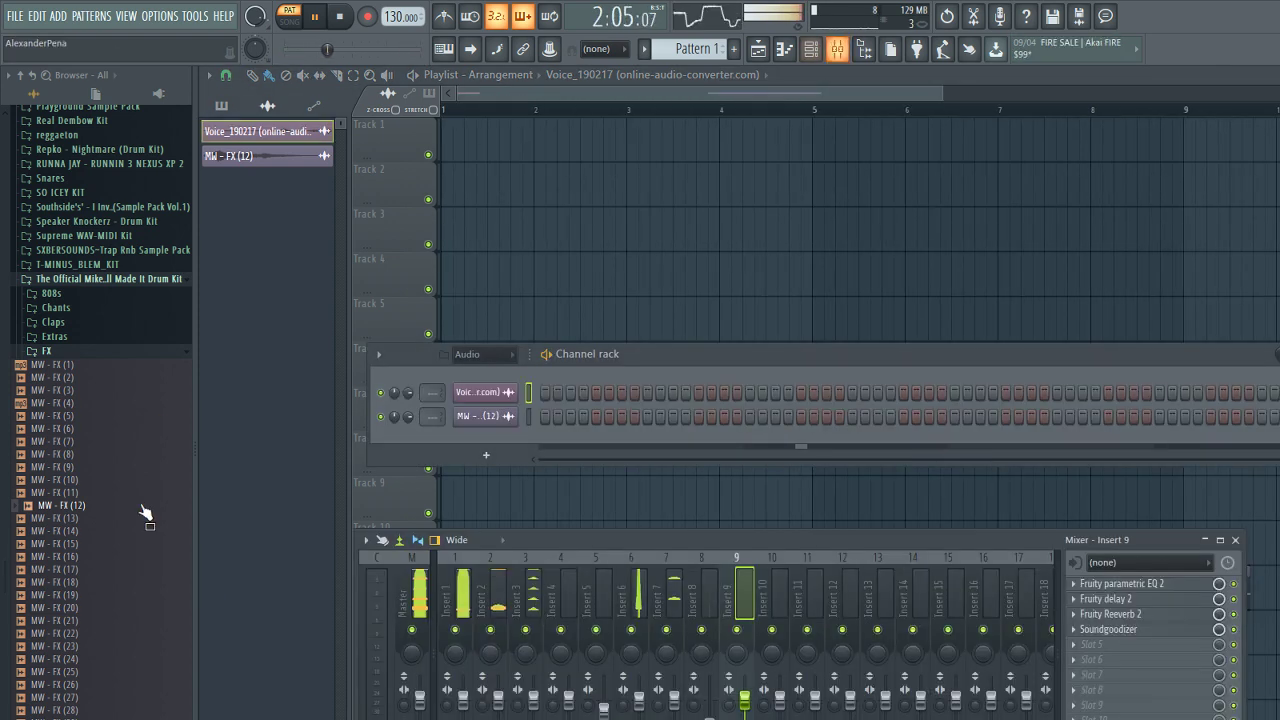
{"action": "left_click_drag", "start_coordinate": [437, 390], "coordinate": [432, 412]}
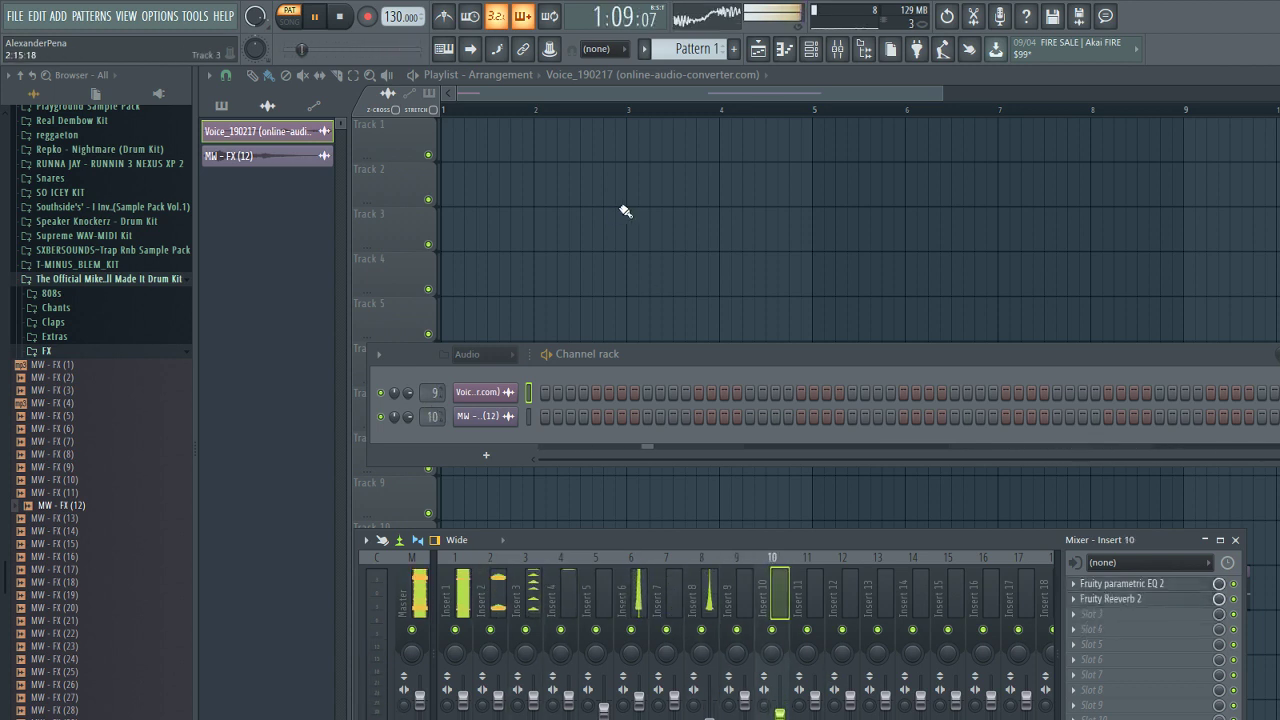
{"action": "left_click", "coordinate": [382, 152]}
- Place Pattern 1 on playlist track 1, aligned to the start of bar 1
{"action": "left_click", "coordinate": [213, 110]}
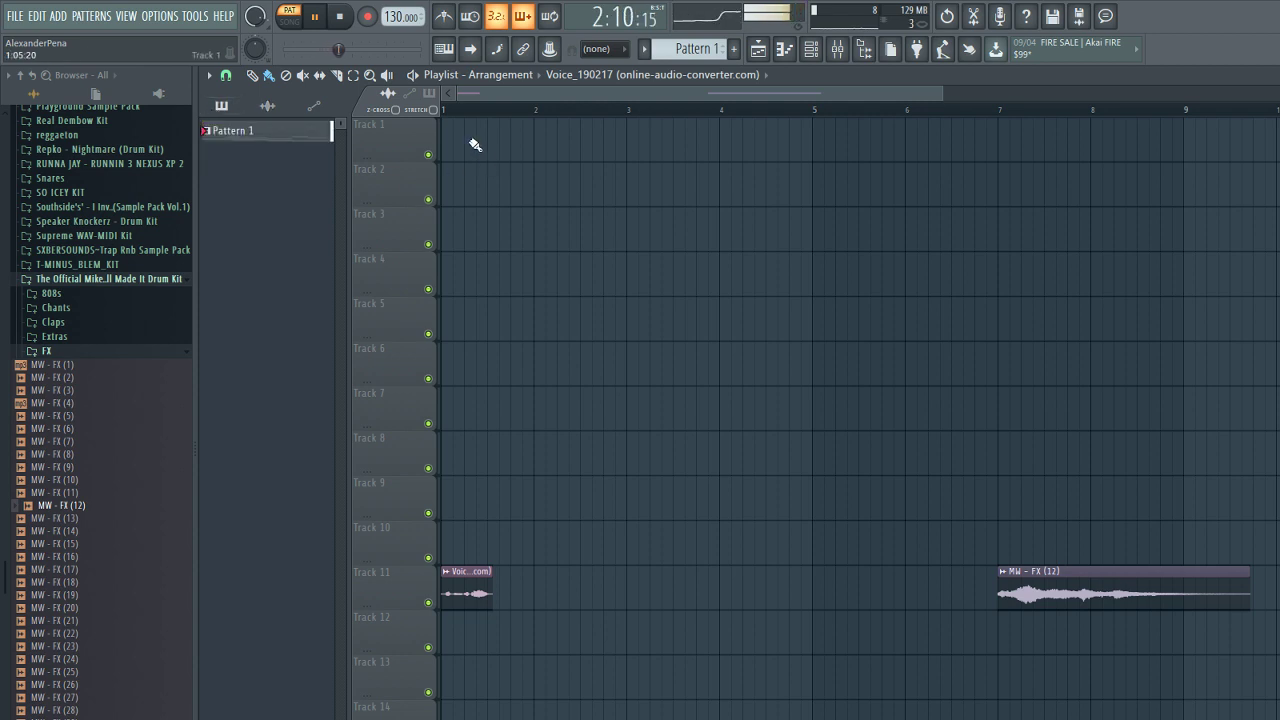
{"action": "left_click", "coordinate": [320, 130]}
{"action": "left_click", "coordinate": [457, 140]}
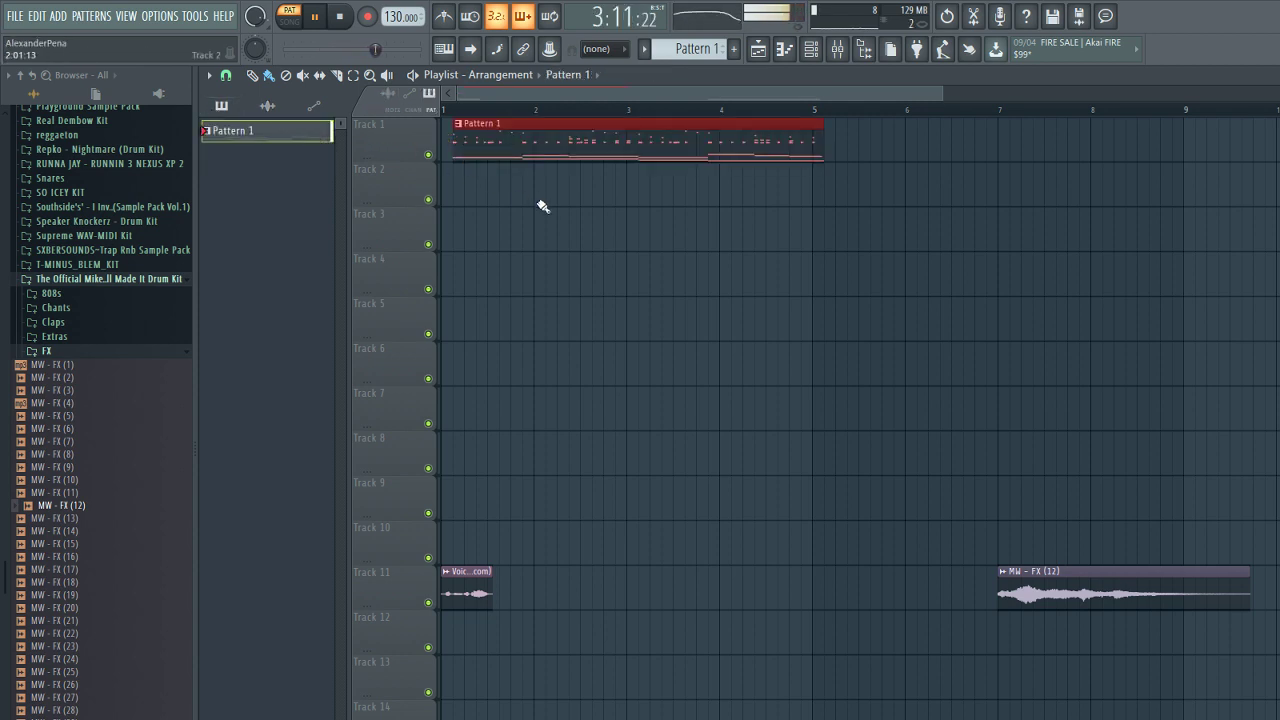
{"action": "scroll", "coordinate": [524, 145], "scroll_direction": "down", "scroll_amount": 3}
{"action": "left_click", "coordinate": [567, 224], "text": "ctrl"}
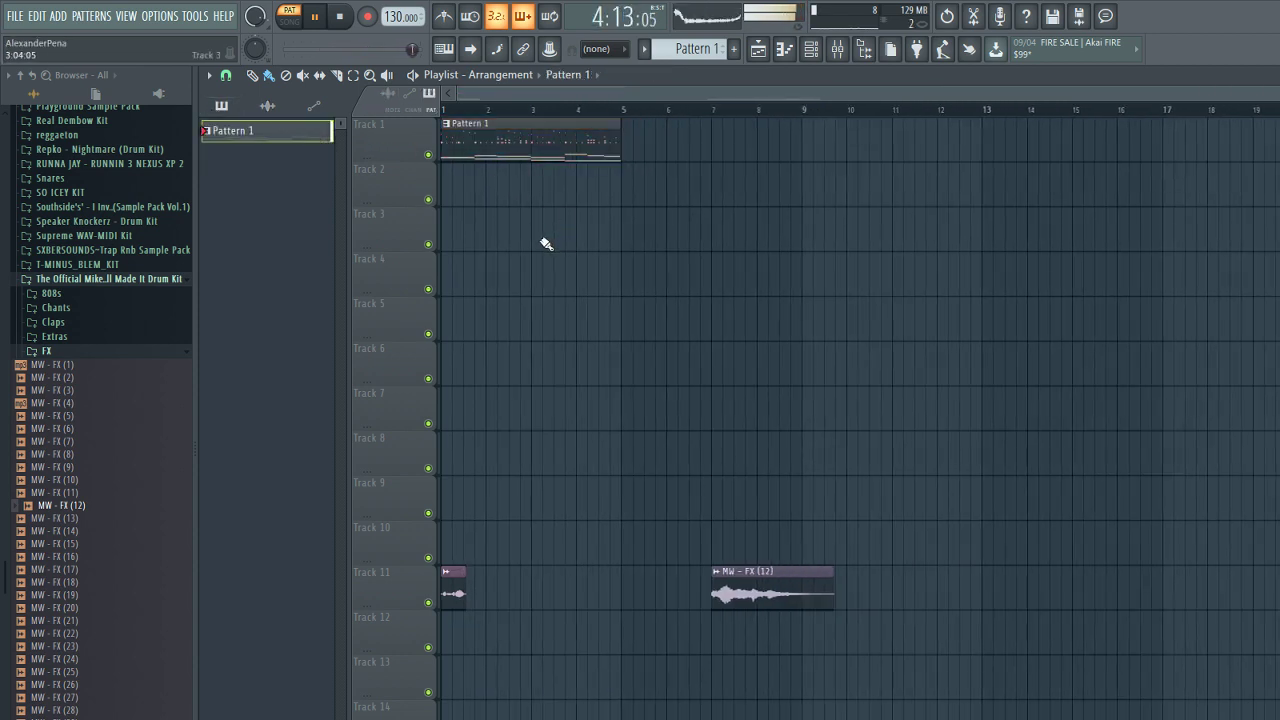
- Load Ozone 8 onto the mixer's master track
{"action": "key", "text": "F9"}
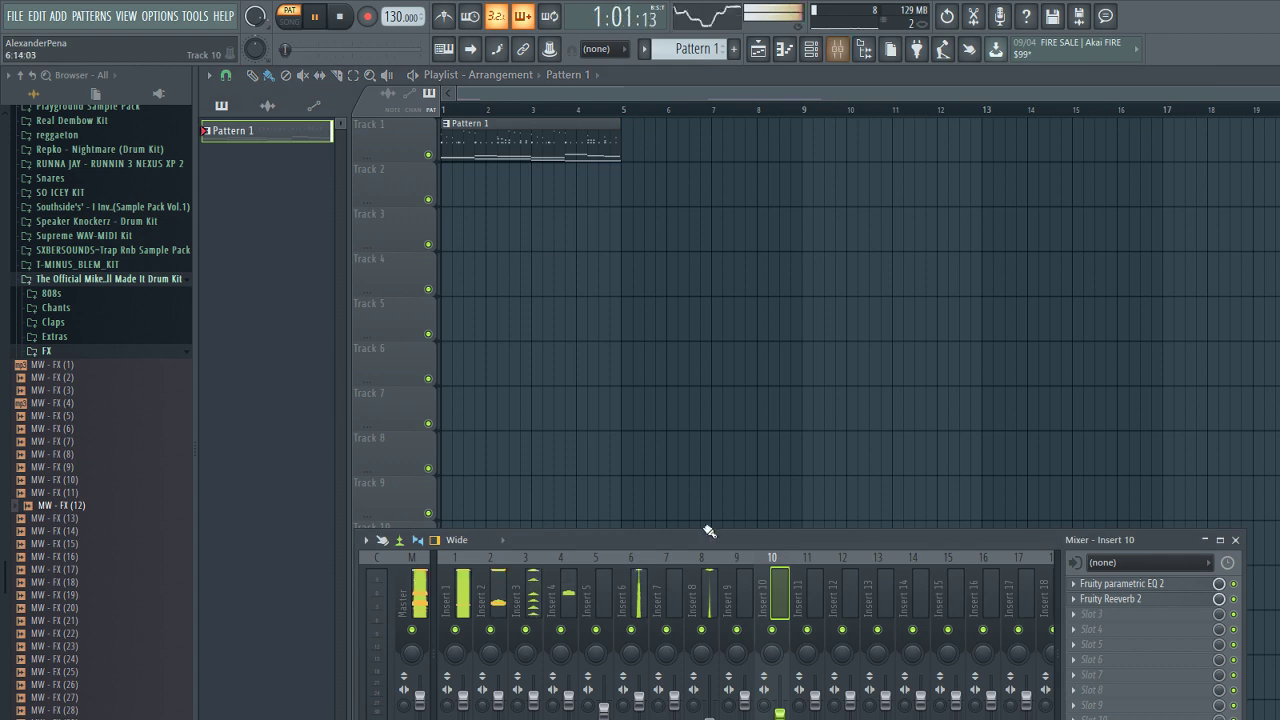
{"action": "left_click", "coordinate": [409, 594]}
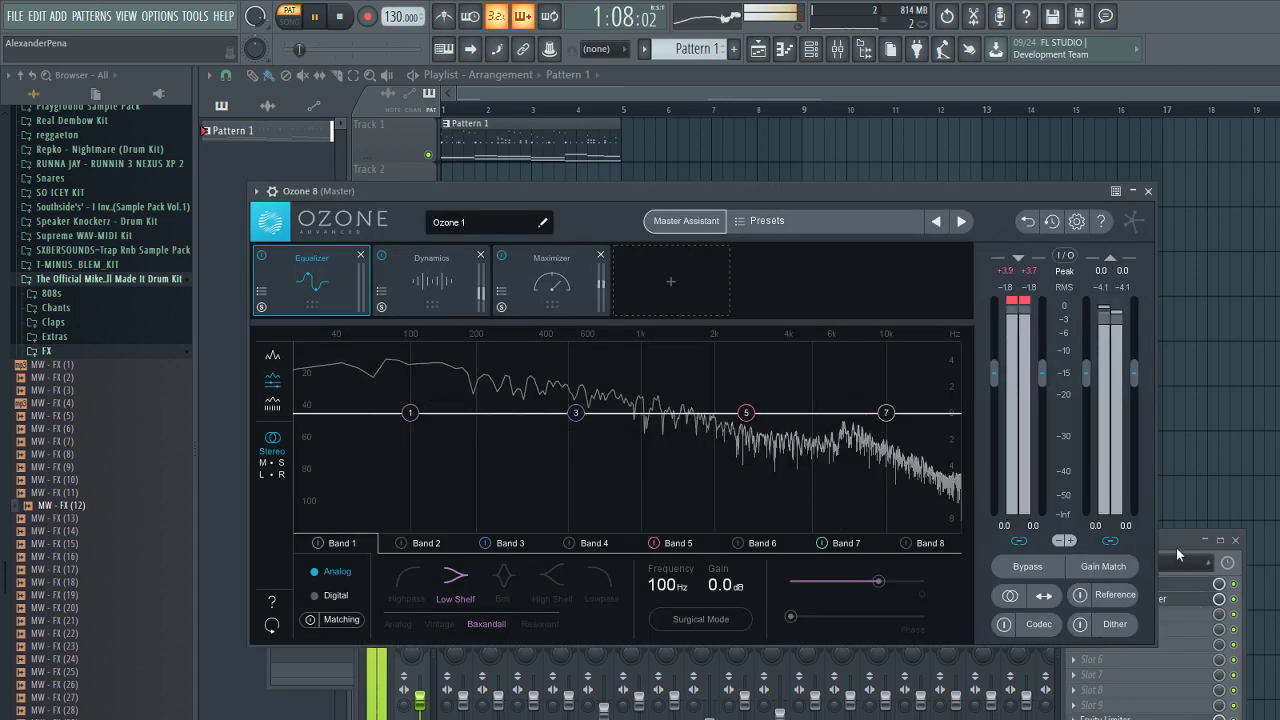
- Show all channels in the channel rack, unmute reFX Nexus and mute reFX Nexus #2
{"action": "key", "text": "F6"}
{"action": "left_click", "coordinate": [496, 358]}
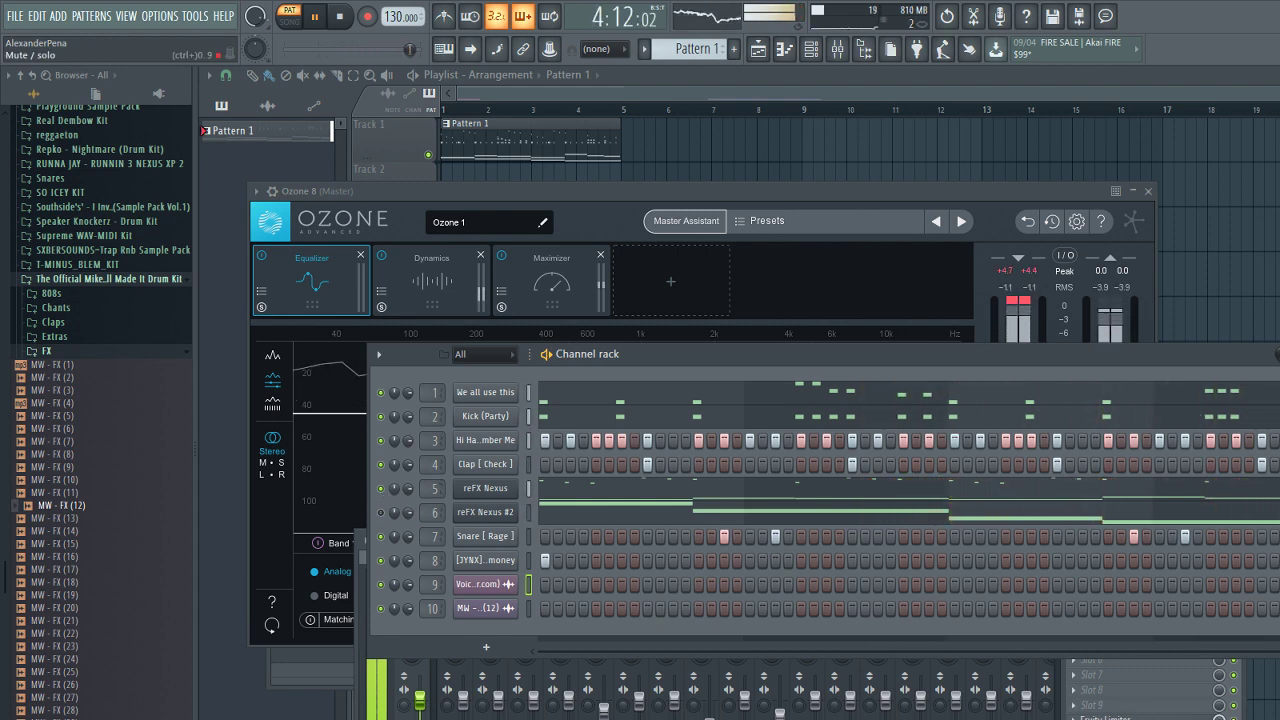
- Run Ozone 8's Master Assistant with the Streaming target and split Pattern 1 by channel in the playlist
{"action": "left_click", "coordinate": [395, 690]}
{"action": "left_click", "coordinate": [684, 226]}
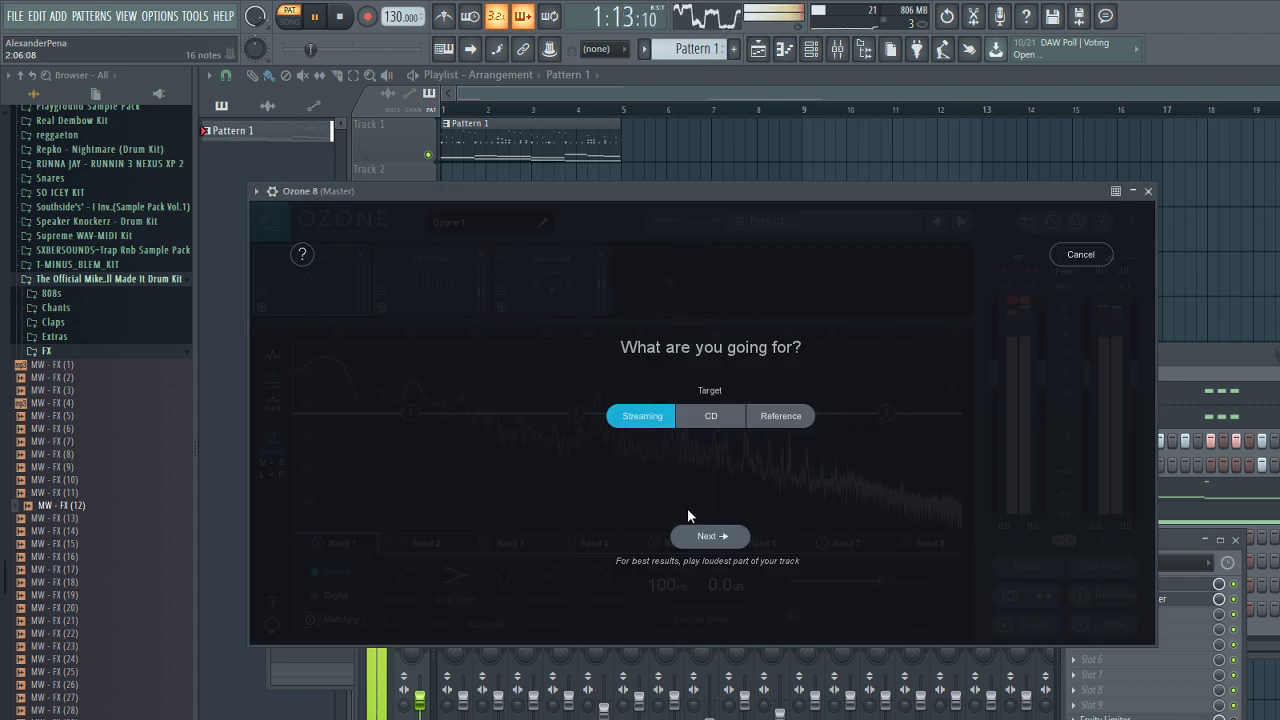
{"action": "left_click", "coordinate": [703, 537]}
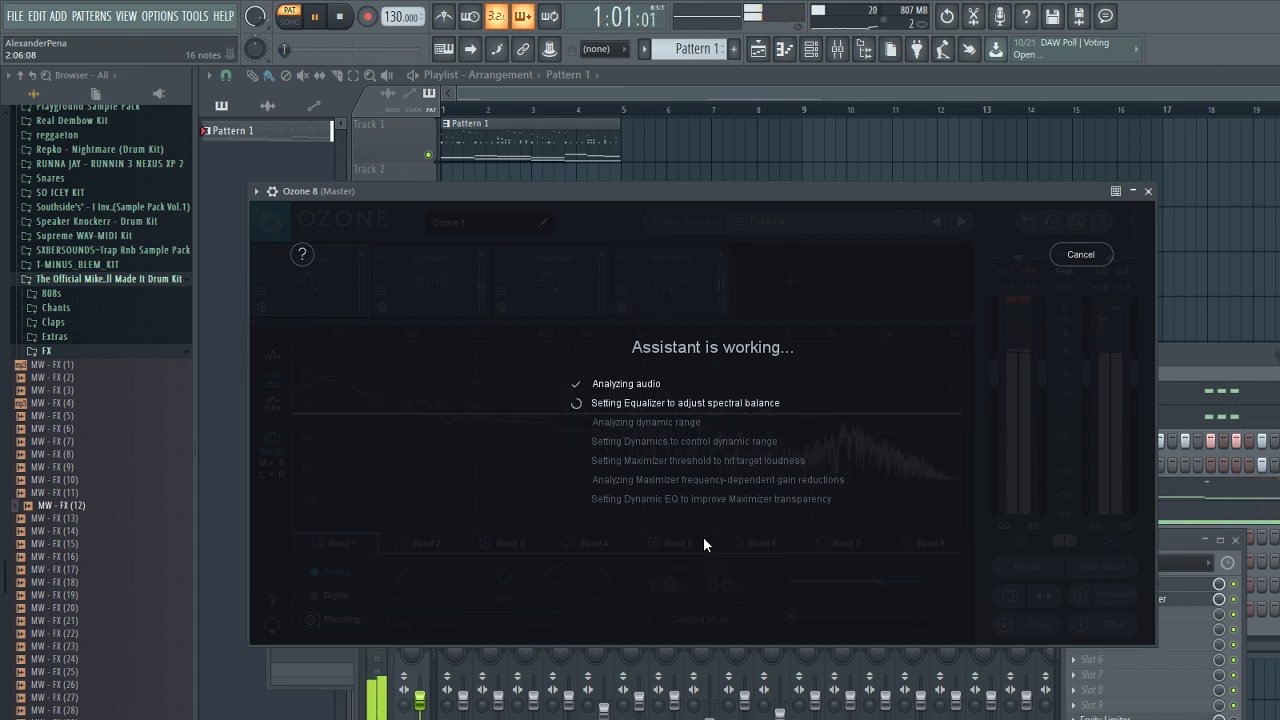
{"action": "left_click", "coordinate": [1172, 545]}
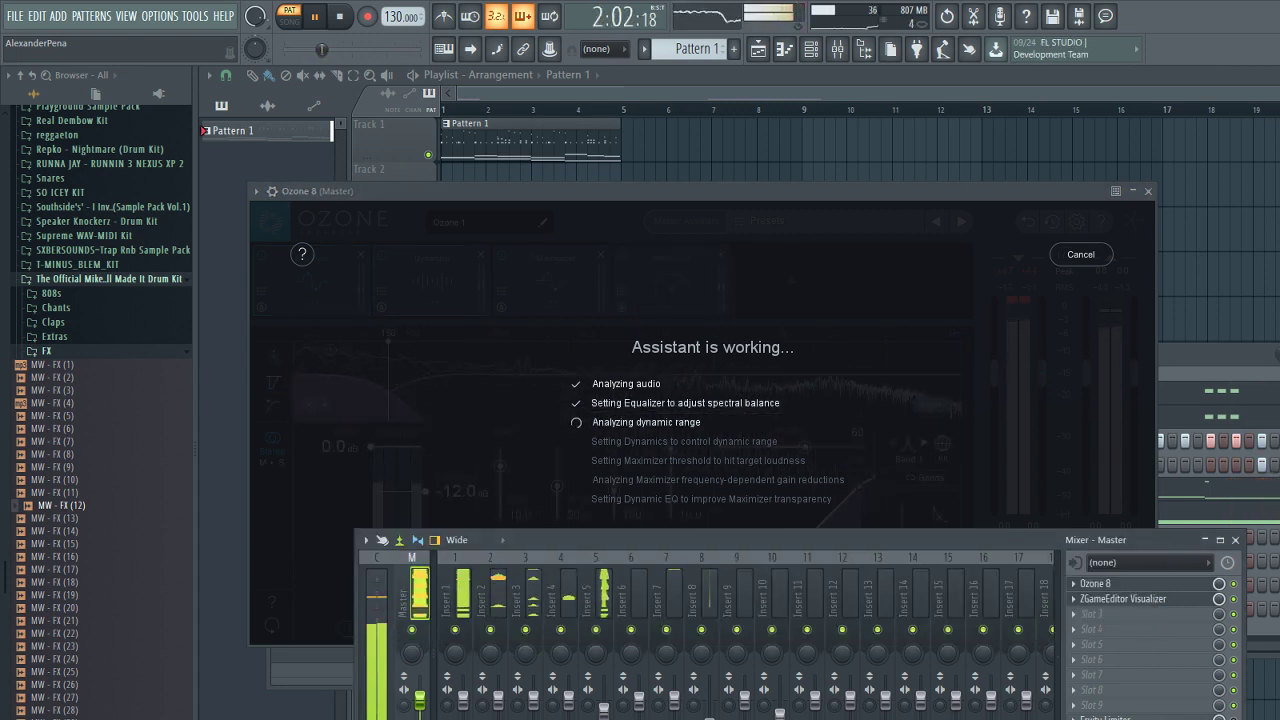
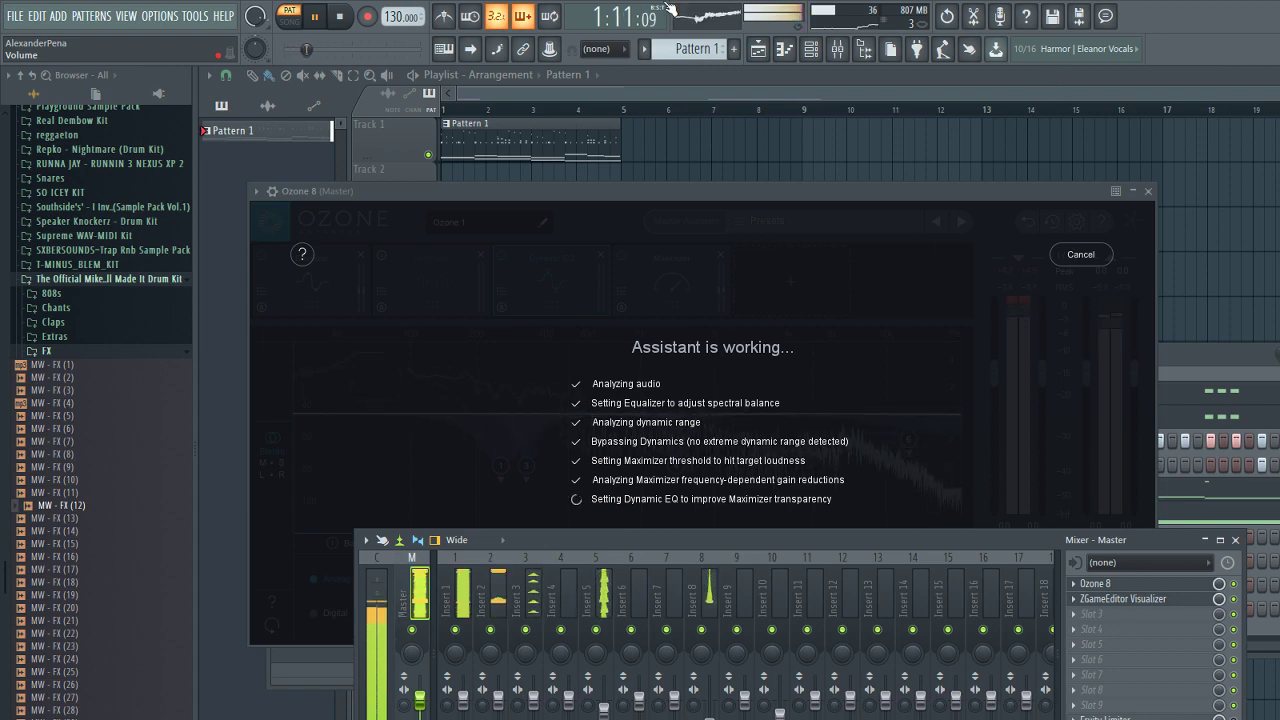
{"action": "left_click", "coordinate": [758, 49]}
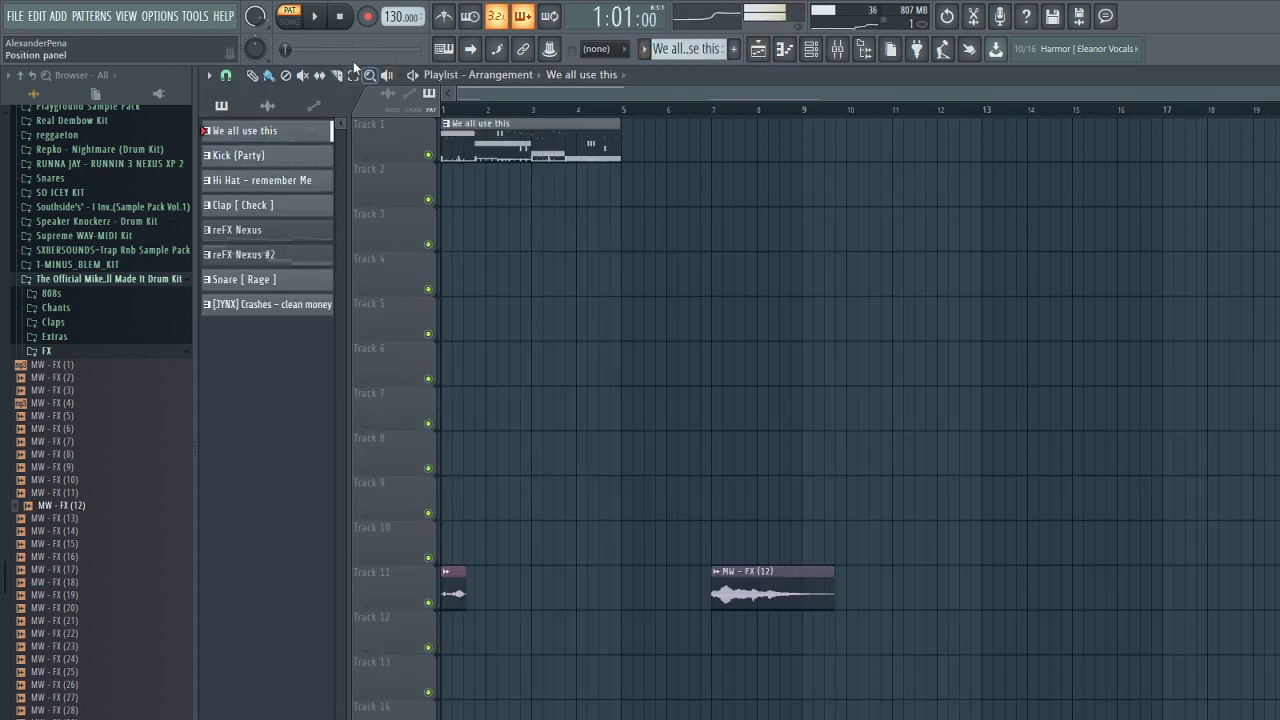
- Switch playback to song mode and accept the Master Assistant's suggestion in Ozone 8 on the master track
{"action": "key", "text": "F9"}
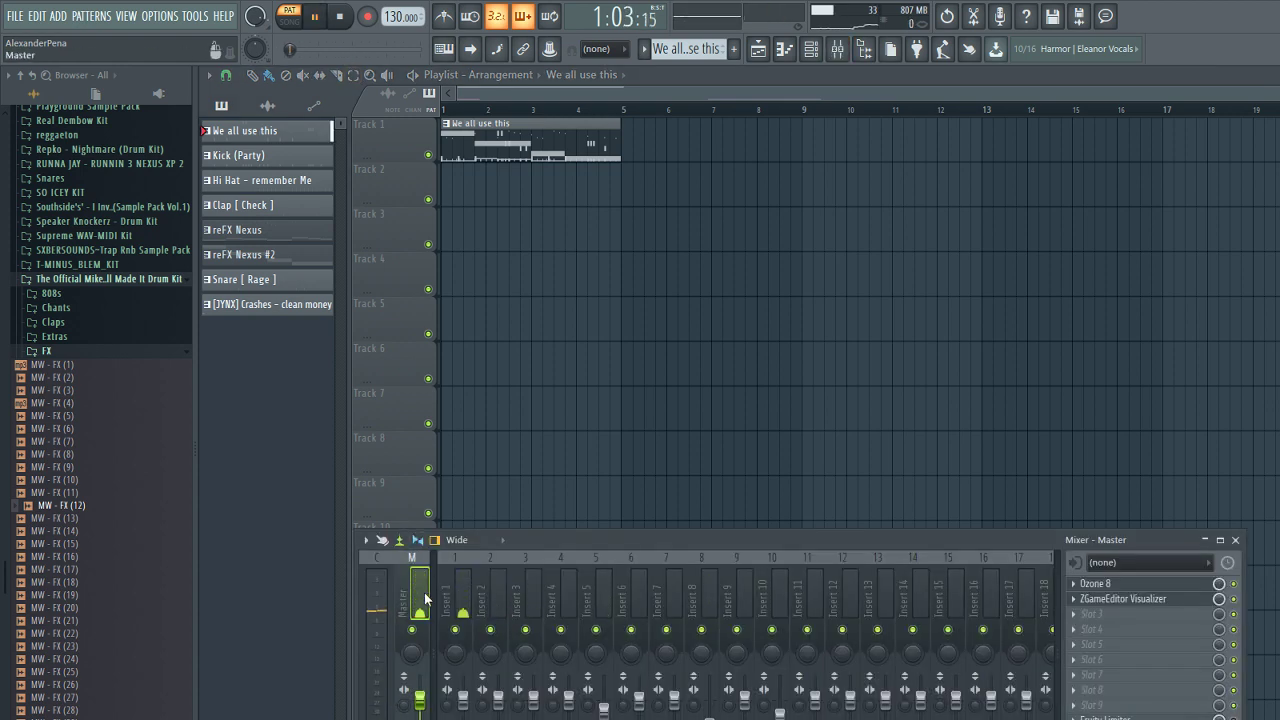
{"action": "left_click", "coordinate": [1136, 600]}
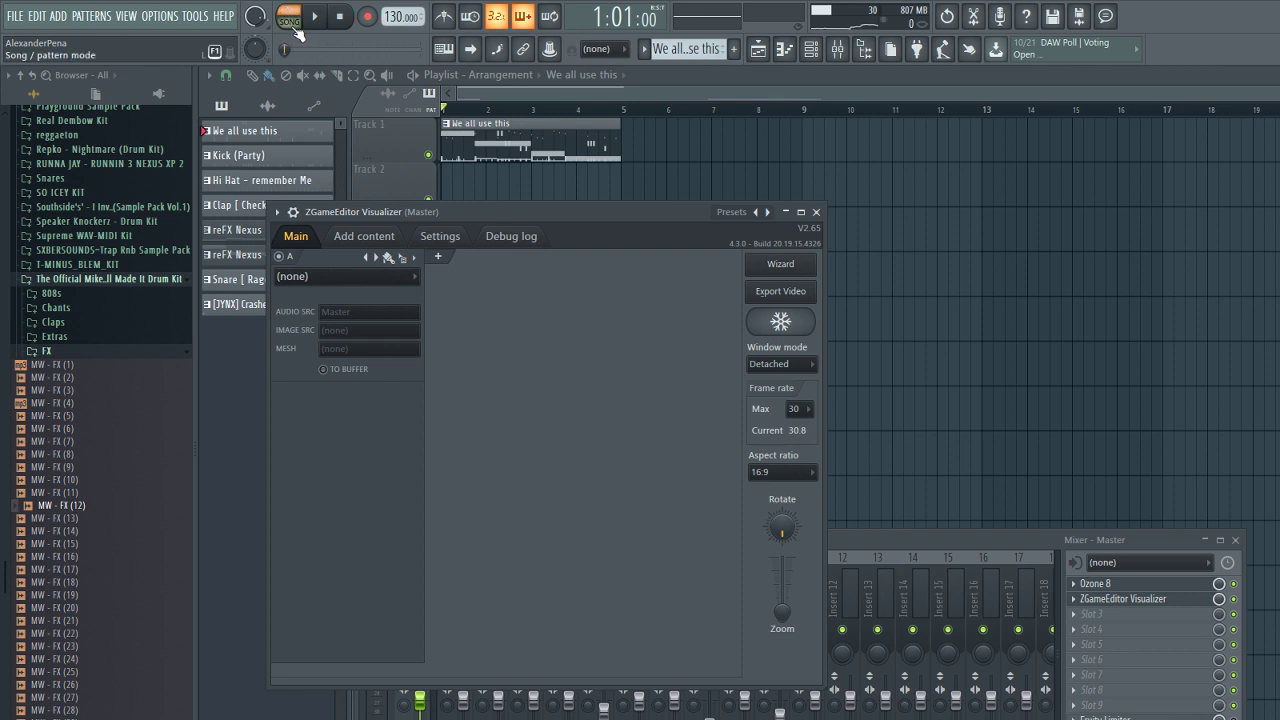
{"action": "left_click", "coordinate": [1140, 583]}
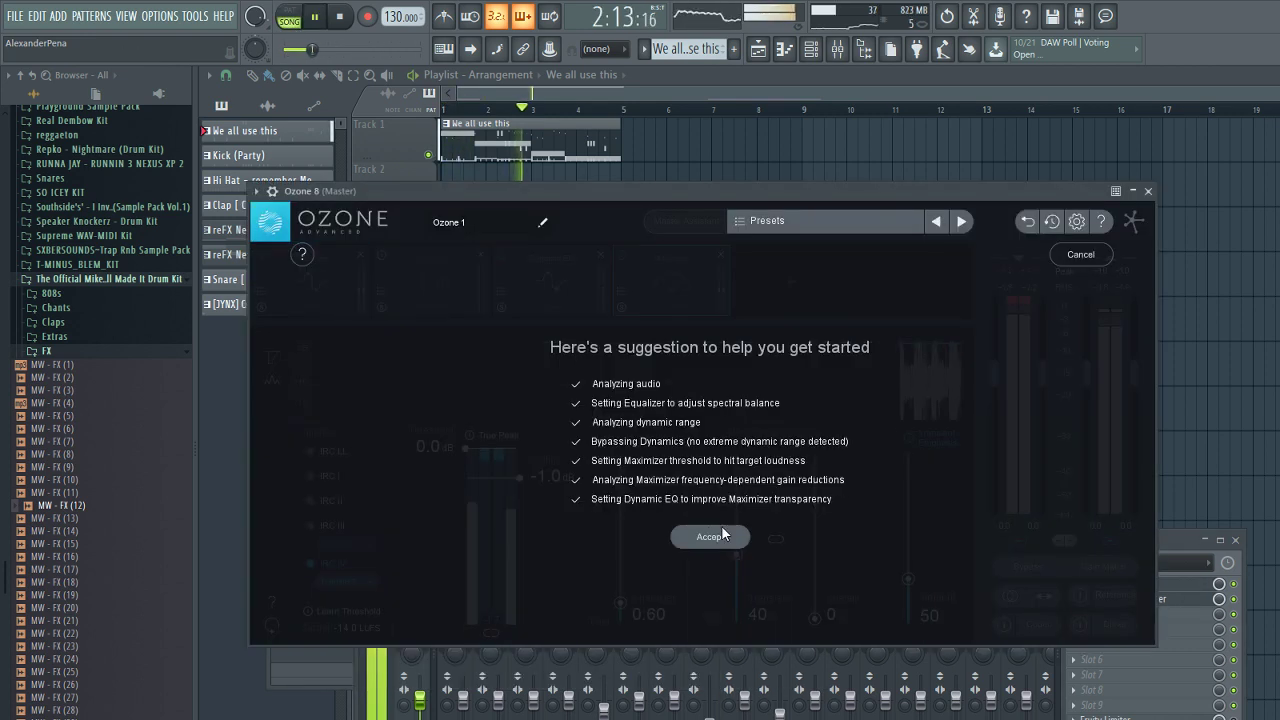
{"action": "left_click", "coordinate": [701, 533]}
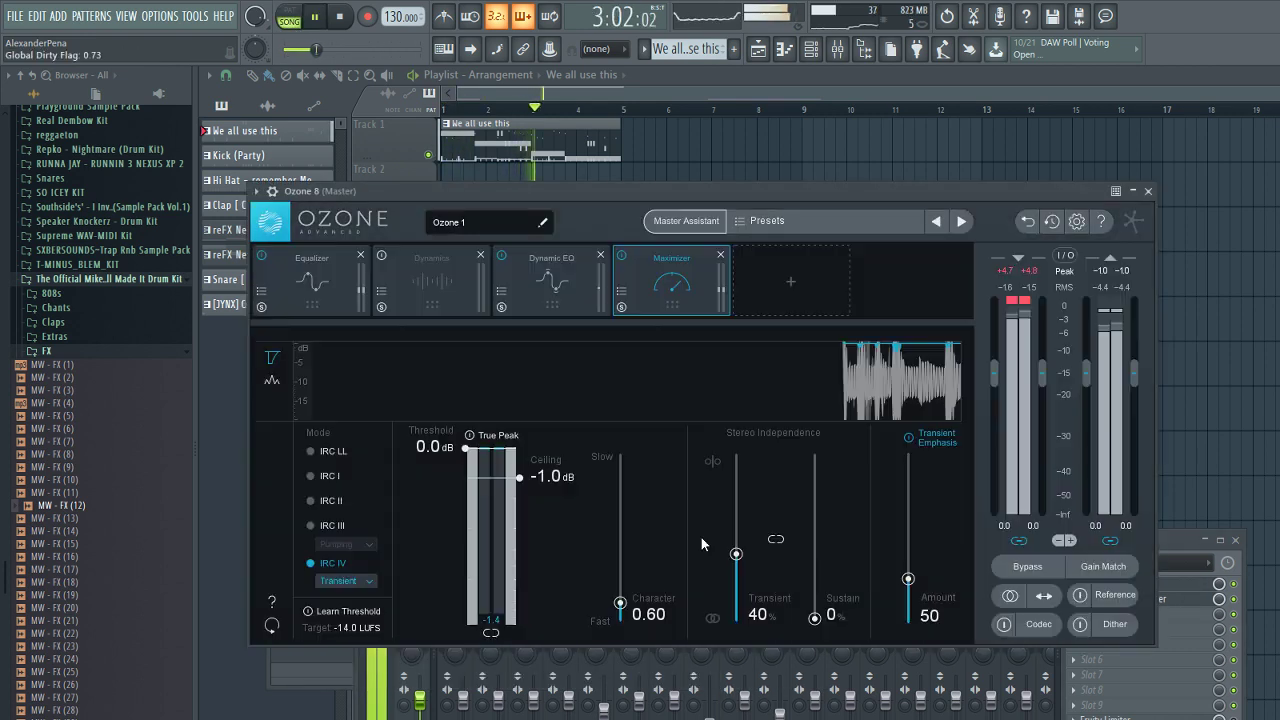
- Try to rerun Ozone 8's Master Assistant with the Streaming target while the song plays
{"action": "left_click", "coordinate": [687, 221]}
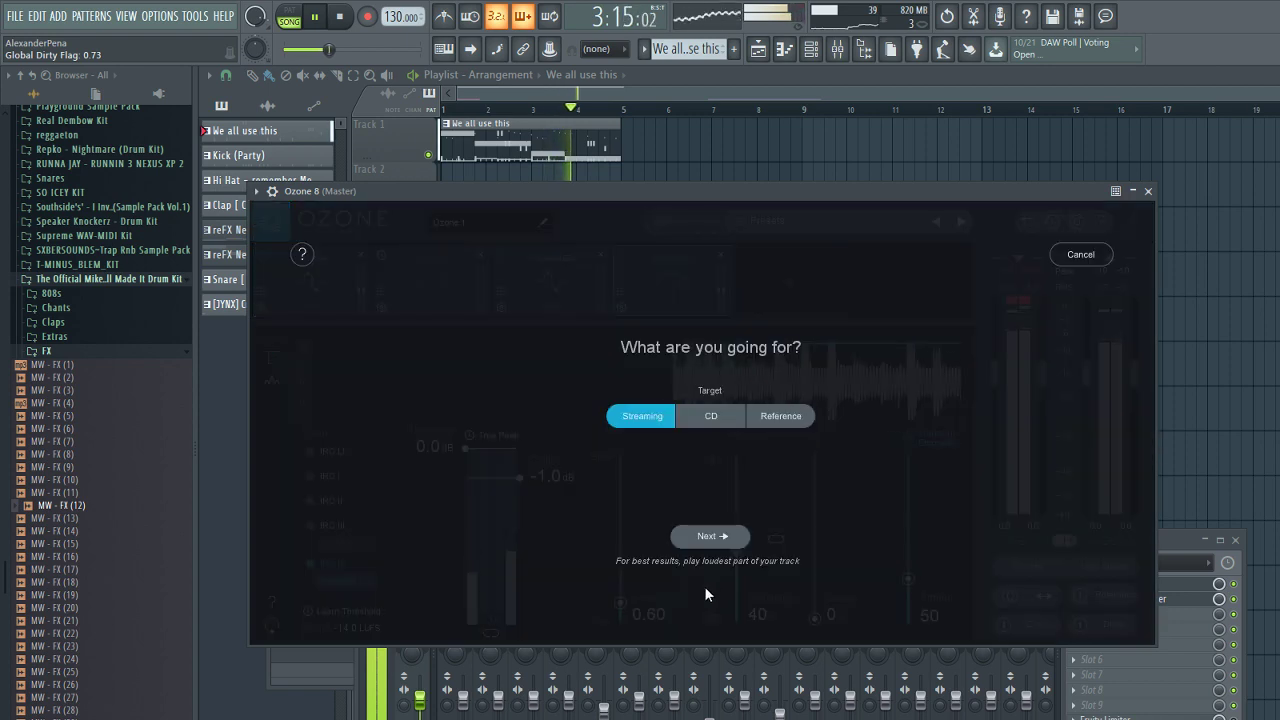
{"action": "left_click", "coordinate": [705, 529]}
{"action": "right_click", "coordinate": [690, 168]}
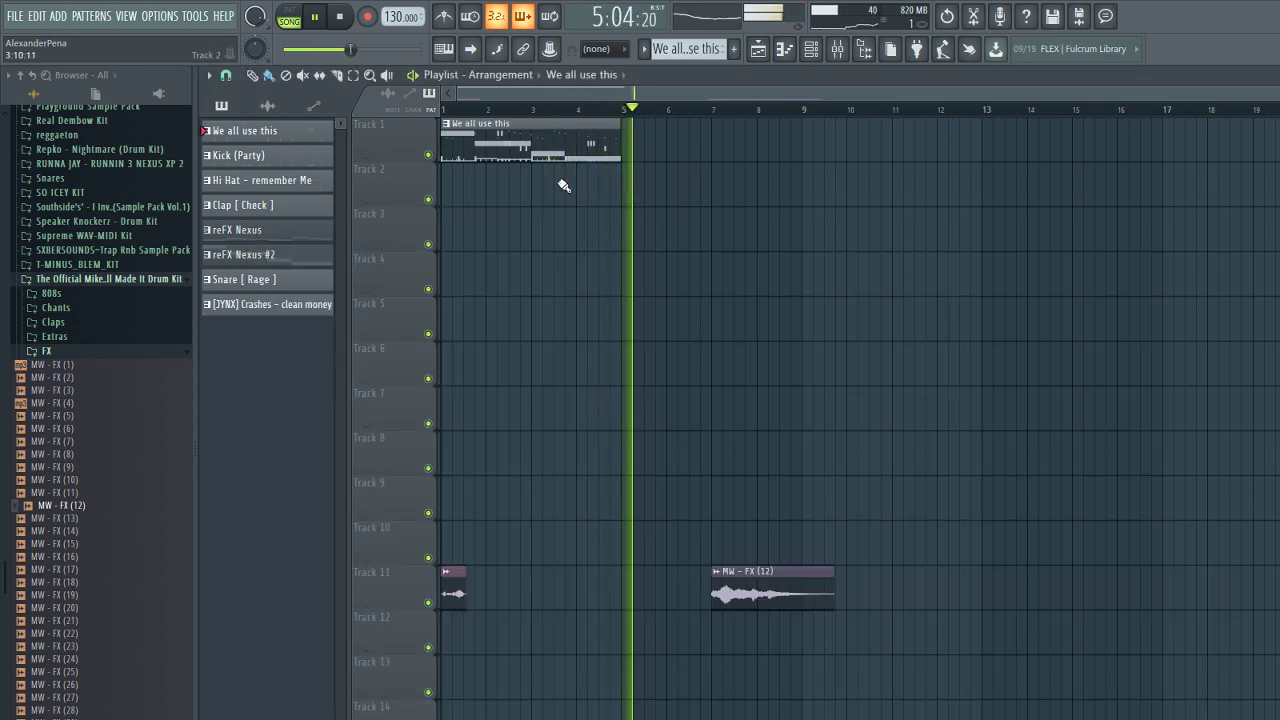
- Restart playback, loop the playlist from bar 1 to bar 5 and mute track 11
{"action": "key", "text": "space"}
{"action": "key", "text": "space"}
{"action": "left_click_drag", "start_coordinate": [623, 111], "coordinate": [163, 133]}
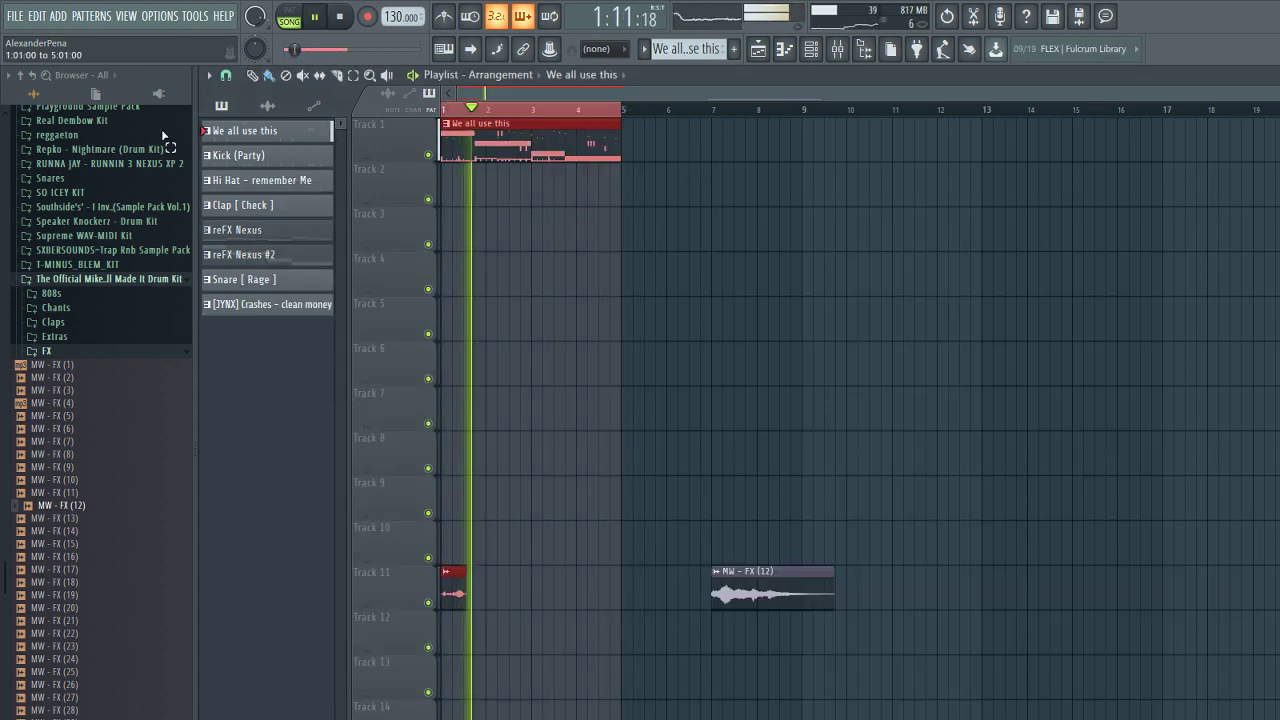
{"action": "left_click", "coordinate": [428, 603]}
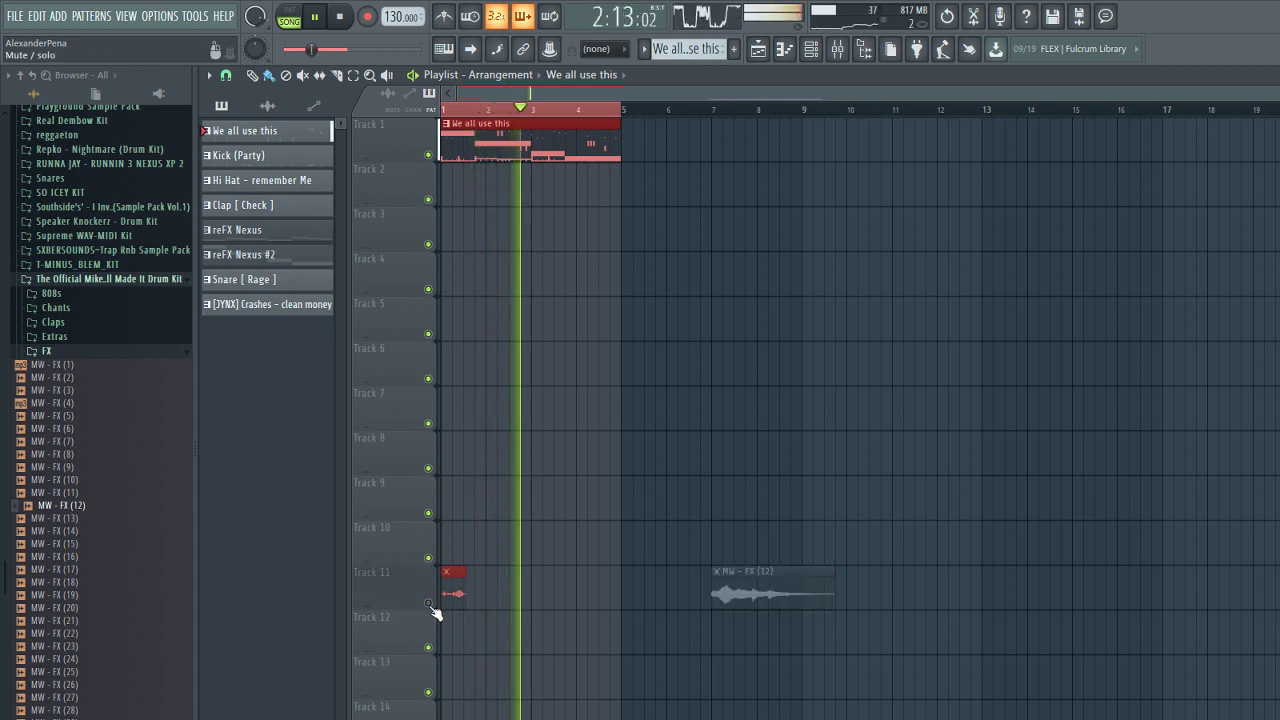
- Cancel the running Master Assistant analysis in Ozone 8 and restart it with the Streaming target
{"action": "key", "text": "F9"}
{"action": "left_click", "coordinate": [462, 600]}
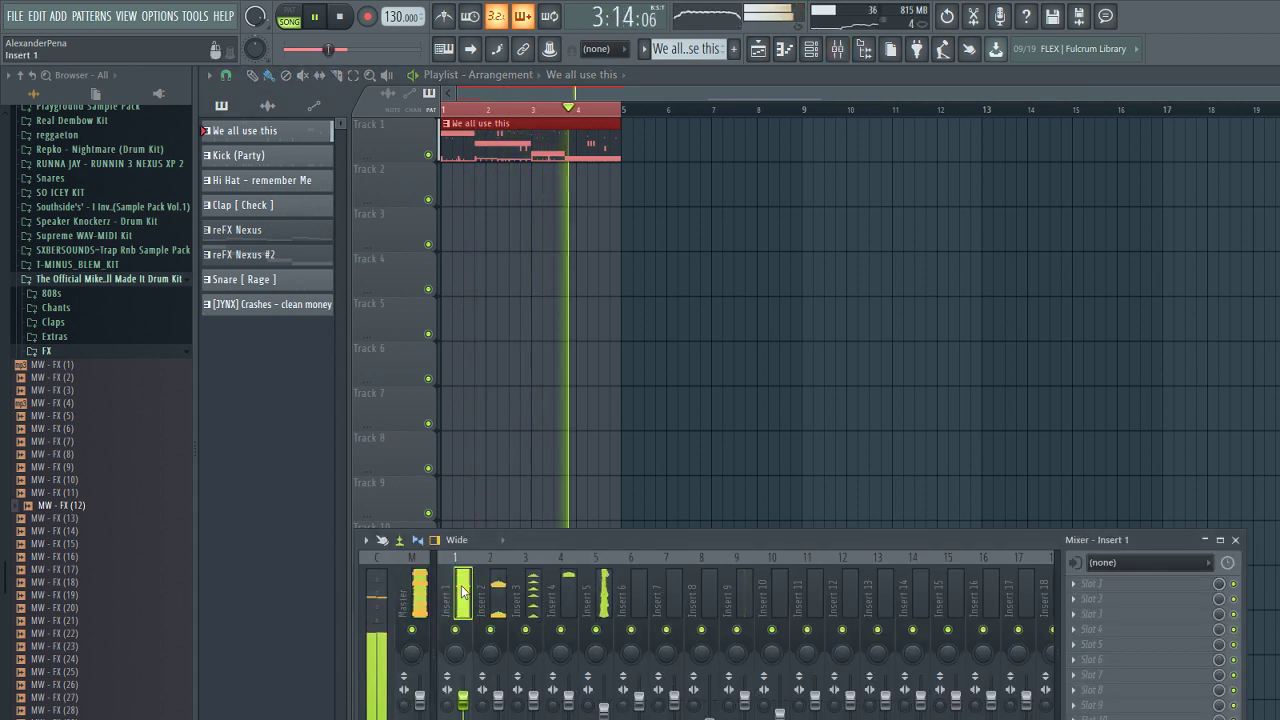
{"action": "left_click", "coordinate": [422, 595]}
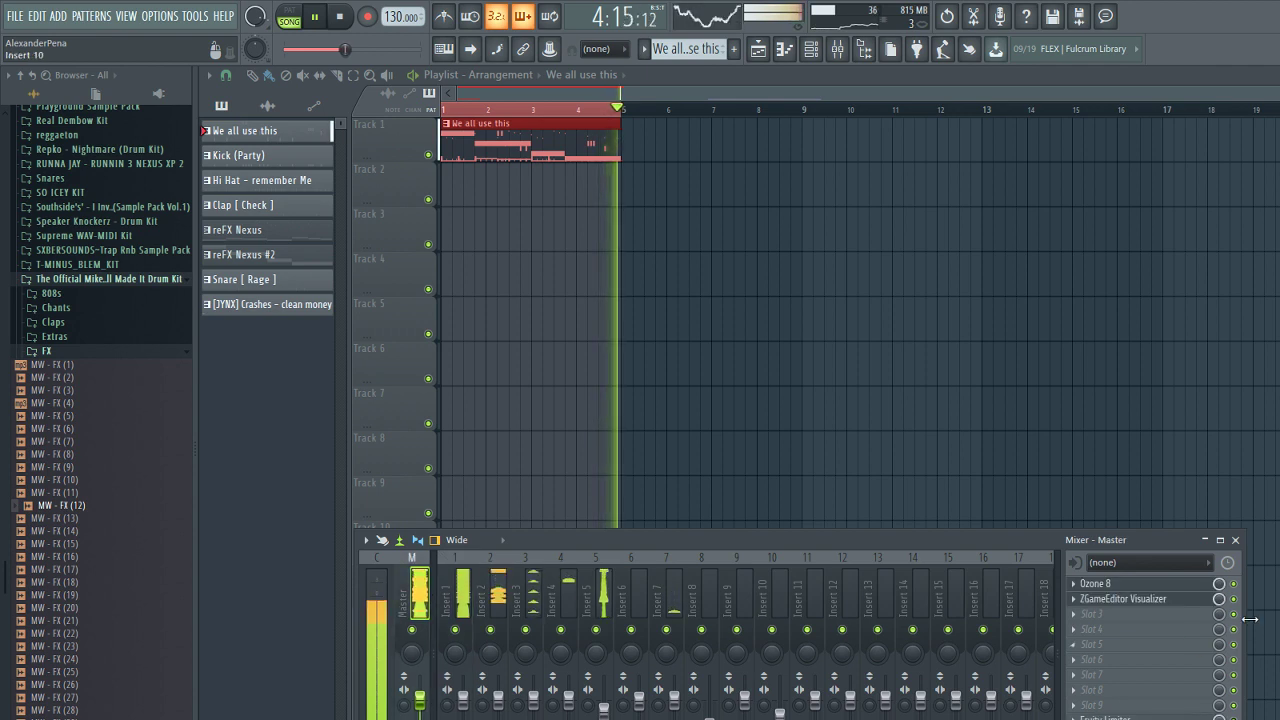
{"action": "left_click", "coordinate": [1142, 587]}
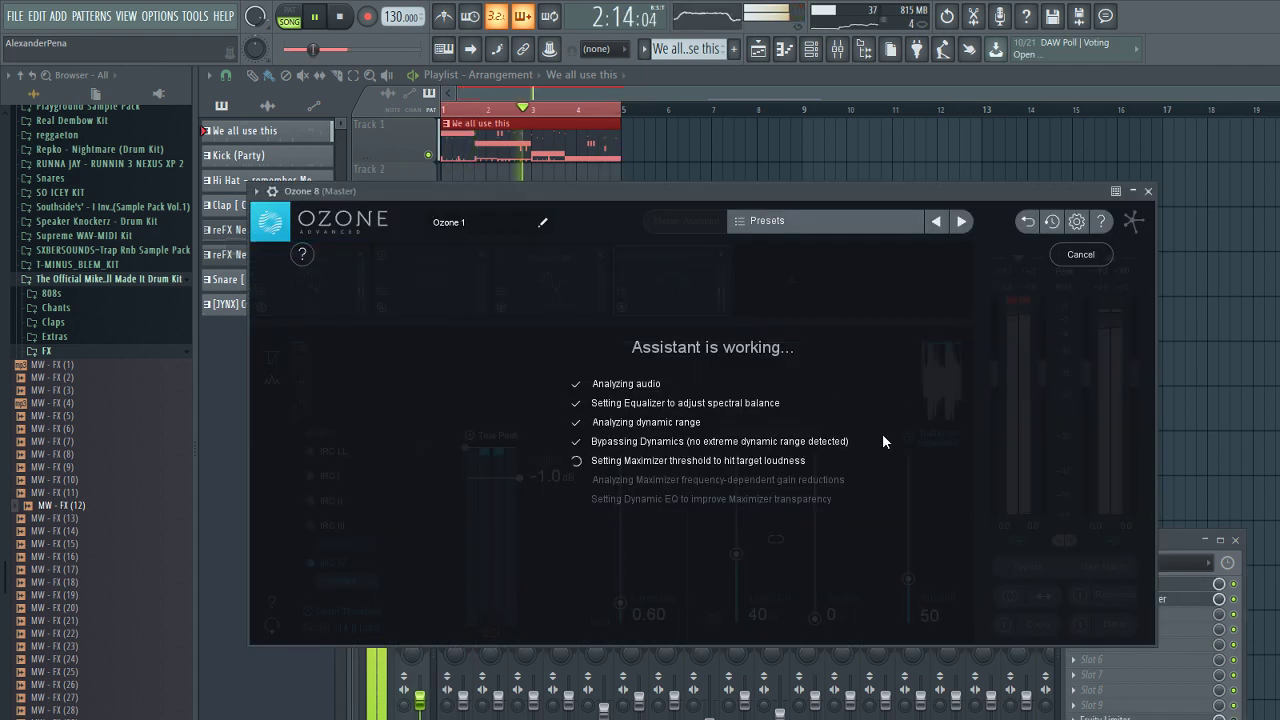
{"action": "left_click", "coordinate": [1084, 252]}
{"action": "left_click", "coordinate": [686, 220]}
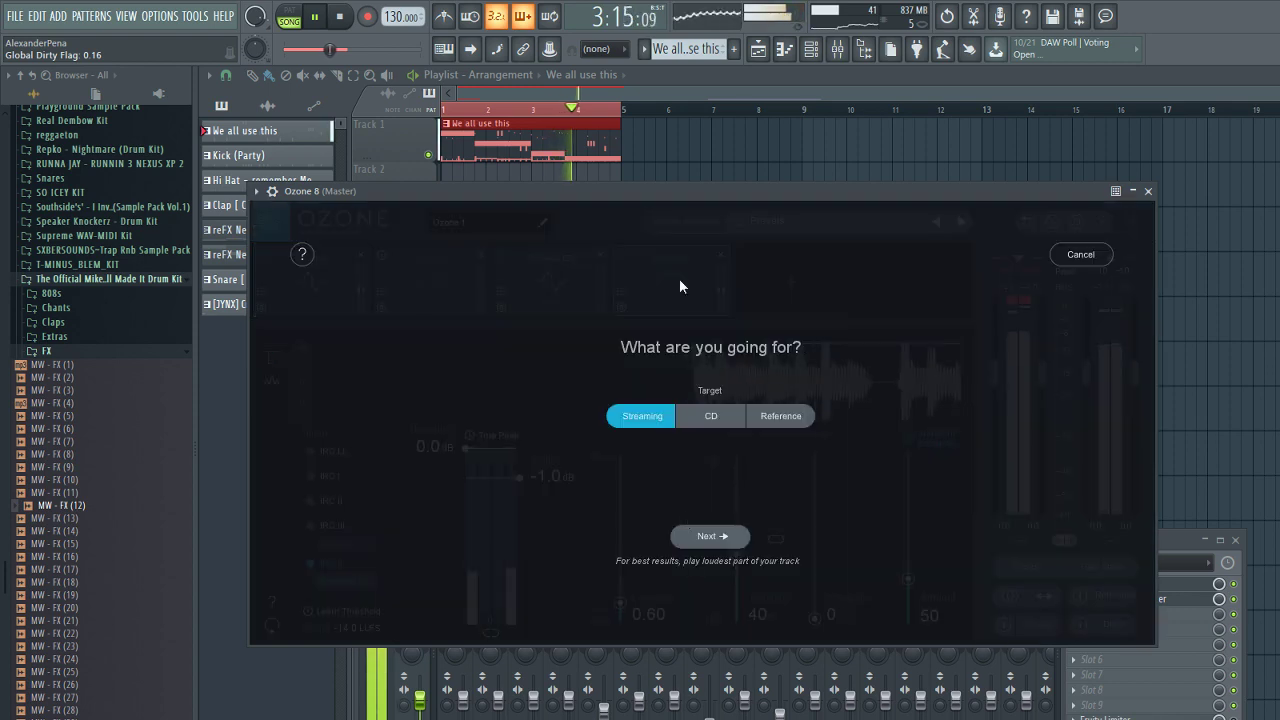
{"action": "left_click", "coordinate": [705, 536]}
- Let the looped beat play through the analysis, accept the Master Assistant's suggestion and close Ozone 8
{"action": "left_click", "coordinate": [646, 154]}
{"action": "scroll", "coordinate": [556, 182], "scroll_direction": "up", "scroll_amount": 3}
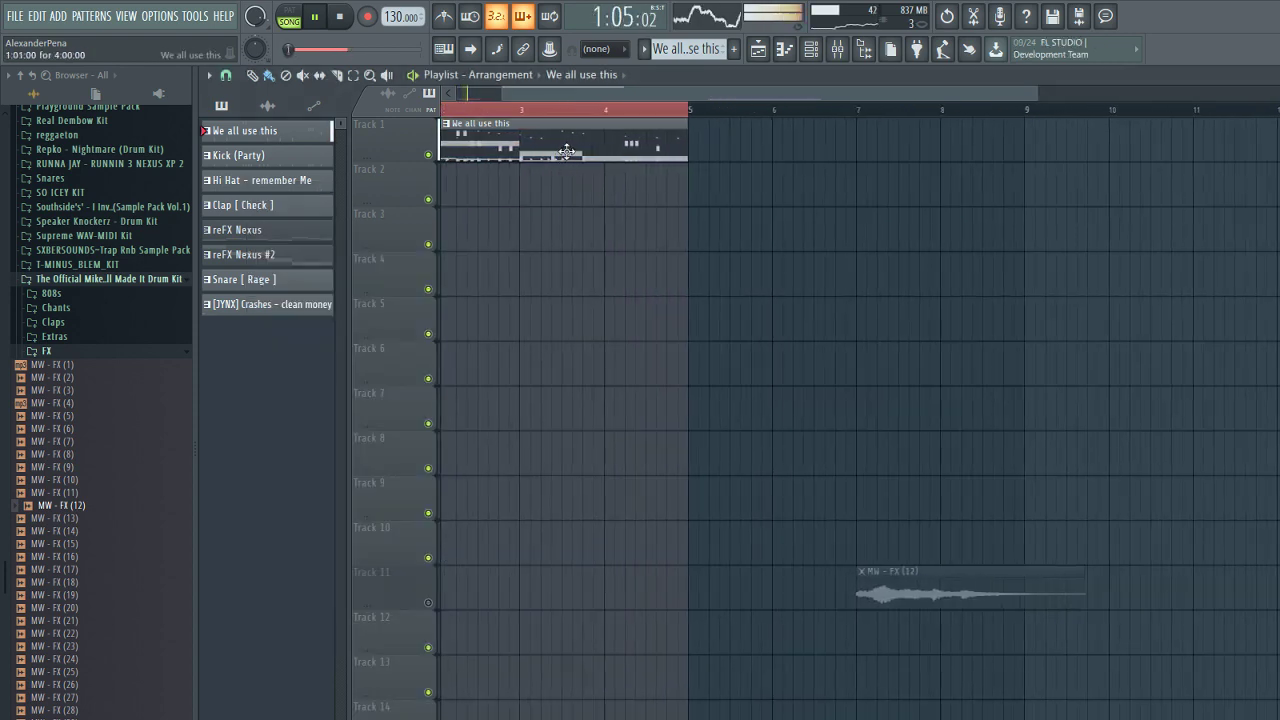
{"action": "left_click_drag", "start_coordinate": [532, 93], "coordinate": [454, 91]}
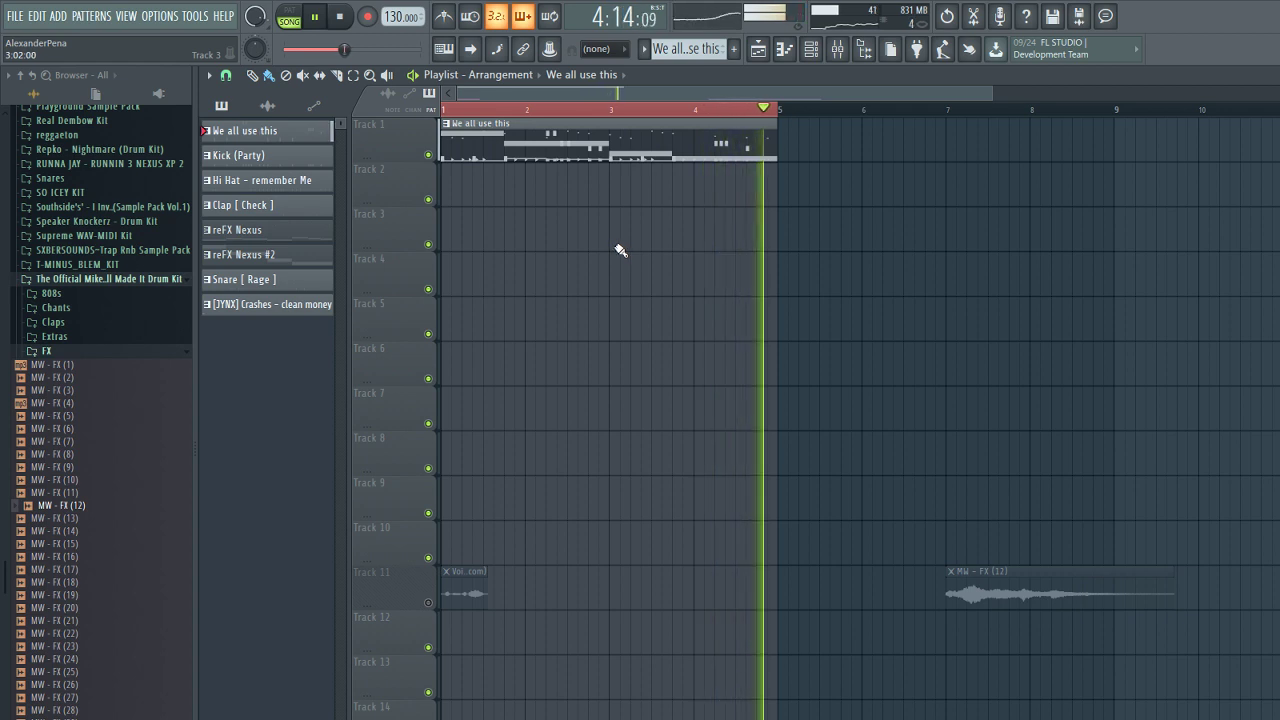
{"action": "key", "text": "F9"}
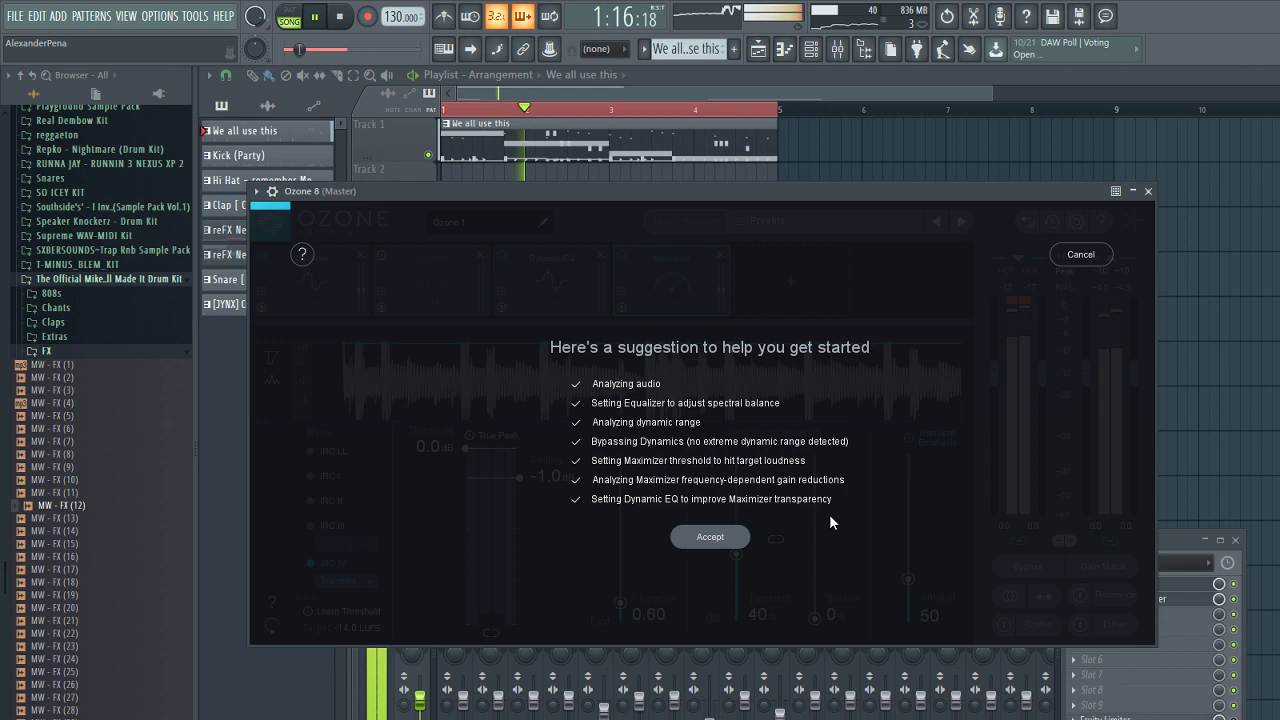
{"action": "left_click", "coordinate": [710, 536]}
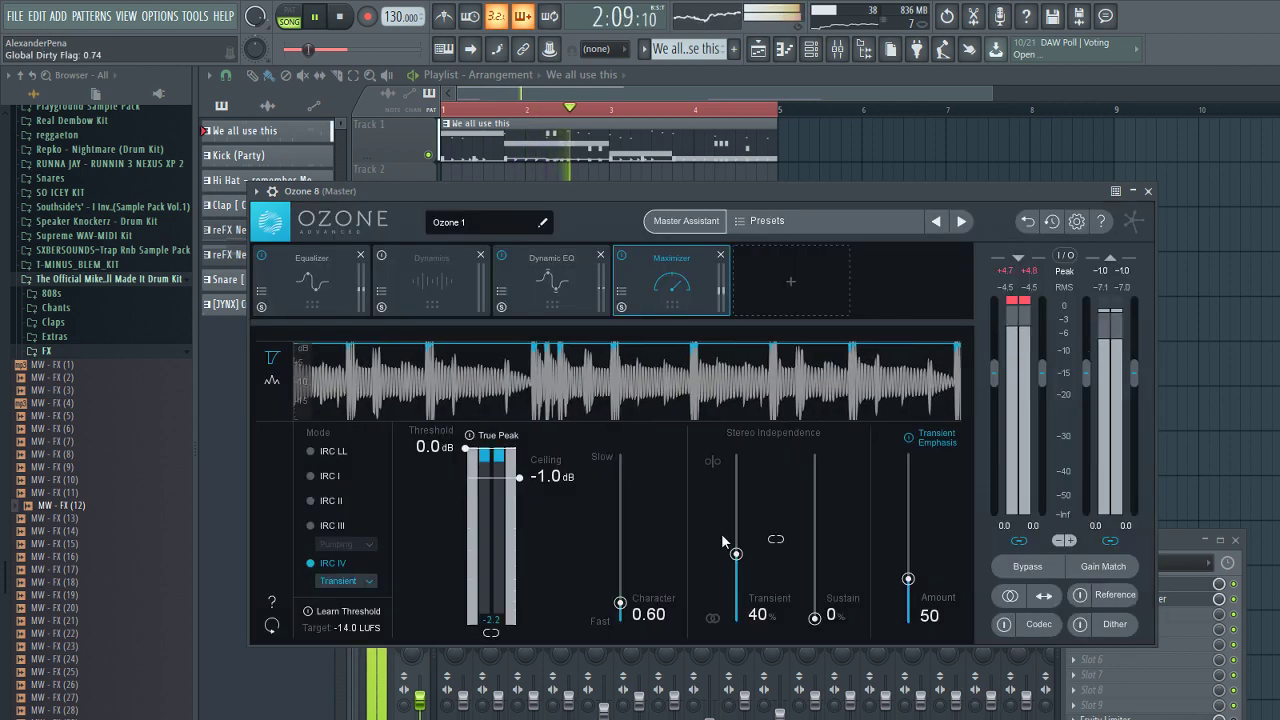
{"action": "left_click", "coordinate": [1148, 191]}
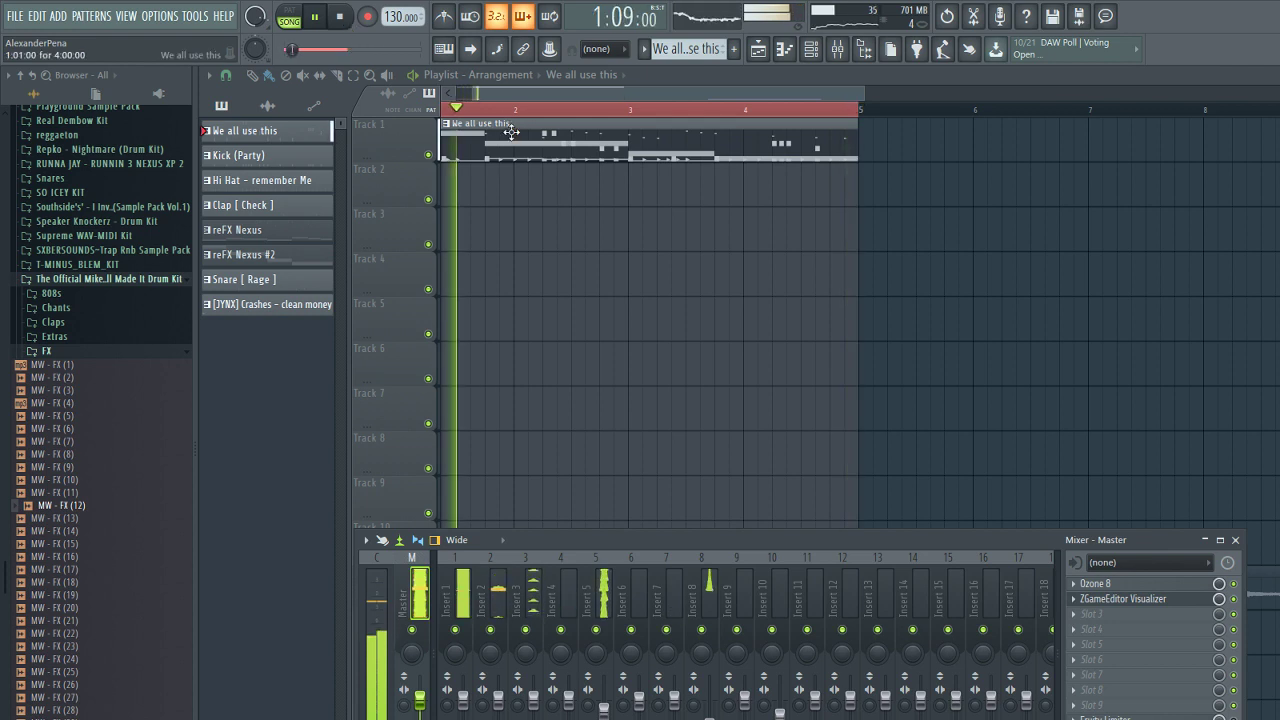
- Stop playback, move the We all use this clip to playlist track 3 and clear the loop selection
{"action": "left_click", "coordinate": [345, 22]}
{"action": "key", "text": "F9"}
{"action": "left_click_drag", "start_coordinate": [491, 140], "coordinate": [486, 240]}
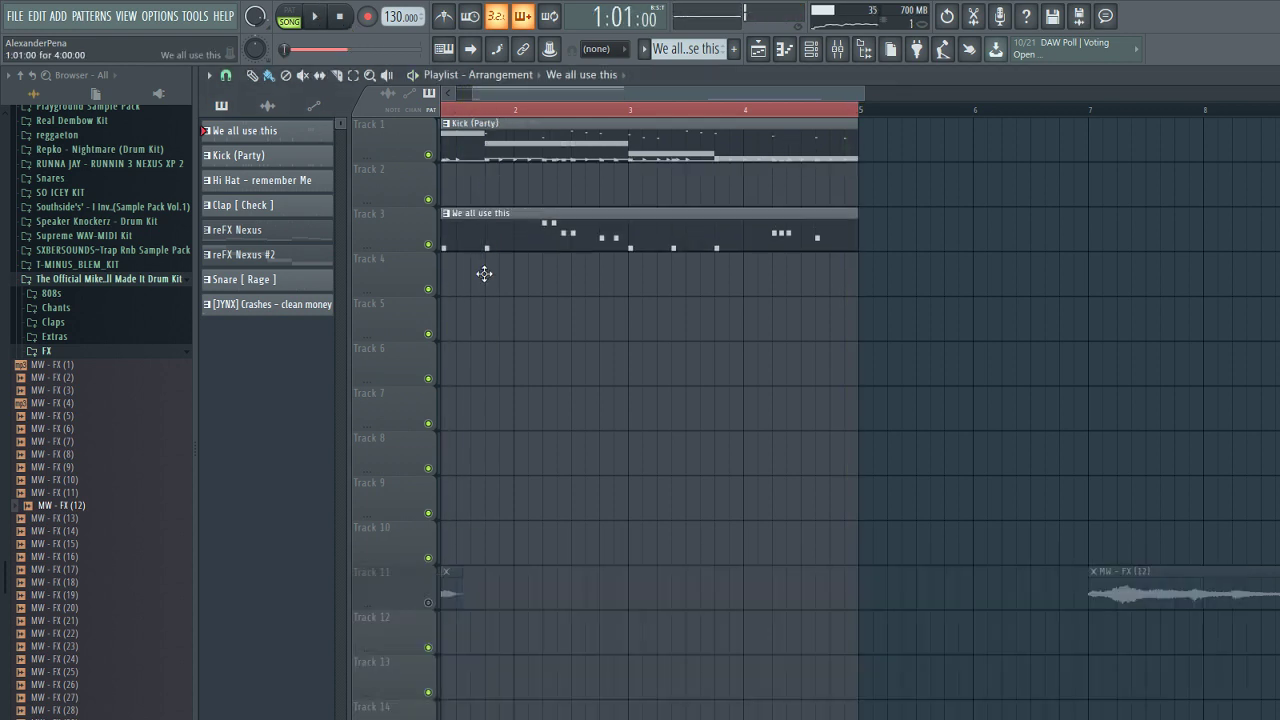
{"action": "right_click", "coordinate": [518, 110]}
{"action": "left_click_drag", "start_coordinate": [516, 94], "coordinate": [383, 103]}
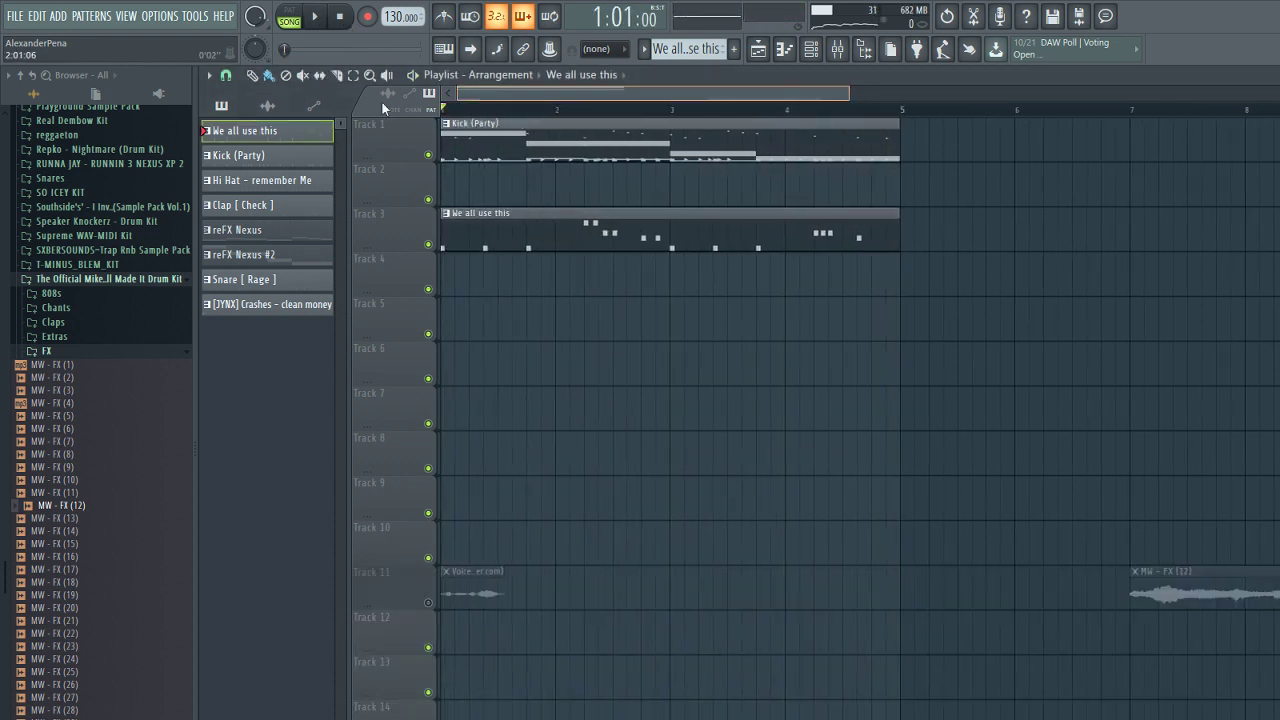
- Arrange the Clap [ Check ], Hi Hat - remember Me, Kick (Party) and We all use this clips on tracks 3 to 6
{"action": "scroll", "coordinate": [474, 262], "scroll_direction": "down", "scroll_amount": 3}
{"action": "left_click_drag", "start_coordinate": [483, 155], "coordinate": [478, 206]}
{"action": "left_click_drag", "start_coordinate": [560, 295], "coordinate": [502, 186]}
{"action": "left_click_drag", "start_coordinate": [505, 234], "coordinate": [503, 326]}
{"action": "left_click_drag", "start_coordinate": [503, 157], "coordinate": [487, 250]}
{"action": "left_click_drag", "start_coordinate": [491, 143], "coordinate": [482, 182]}
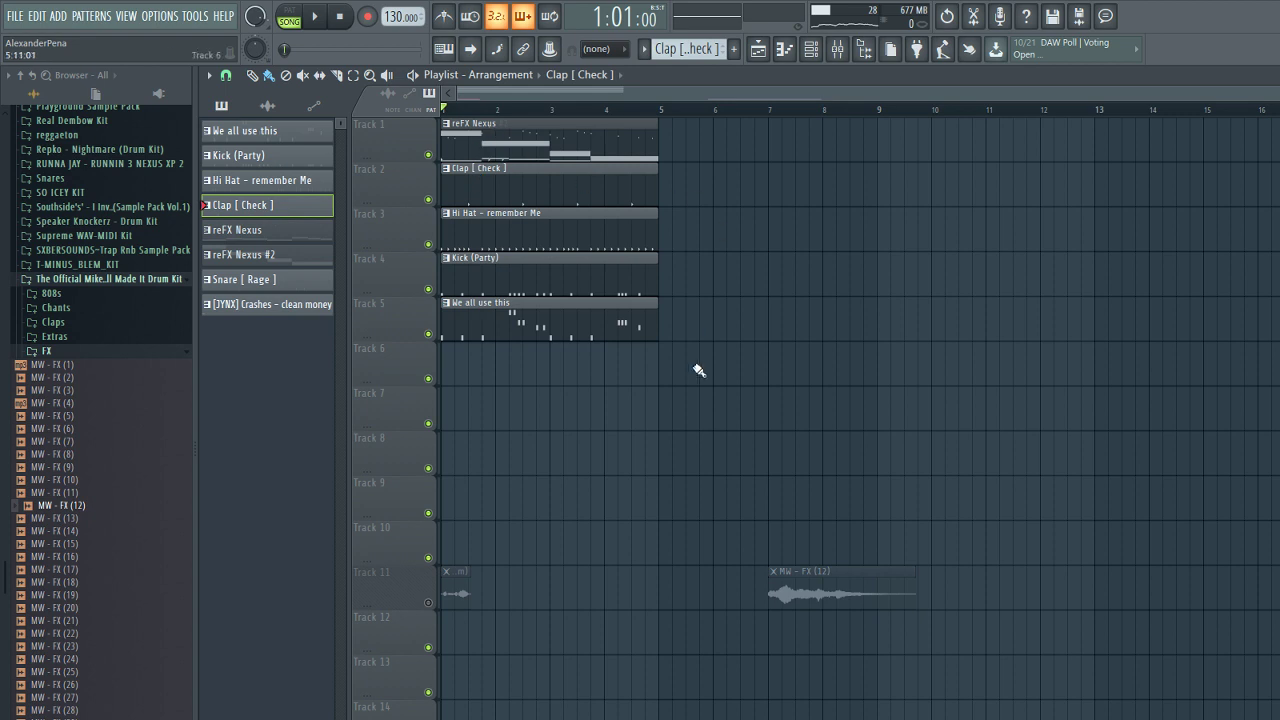
{"action": "left_click_drag", "start_coordinate": [642, 432], "coordinate": [500, 160]}
{"action": "left_click_drag", "start_coordinate": [503, 226], "coordinate": [497, 271]}
- Move the reFX Nexus and reFX Nexus #2 clips to track 2, Snare [ Rage ] to track 7 and [JYNX] Crashes to track 8
{"action": "left_click", "coordinate": [551, 145]}
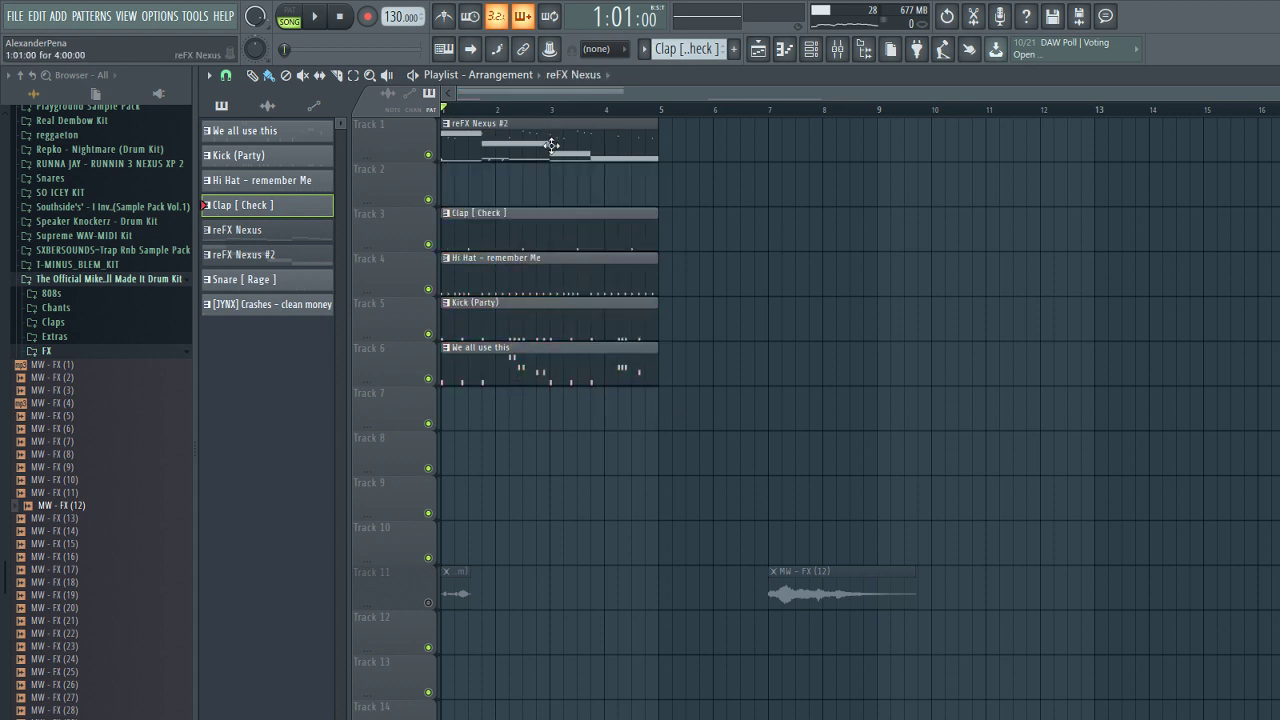
{"action": "left_click_drag", "start_coordinate": [551, 145], "coordinate": [546, 188]}
{"action": "left_click_drag", "start_coordinate": [582, 147], "coordinate": [581, 205]}
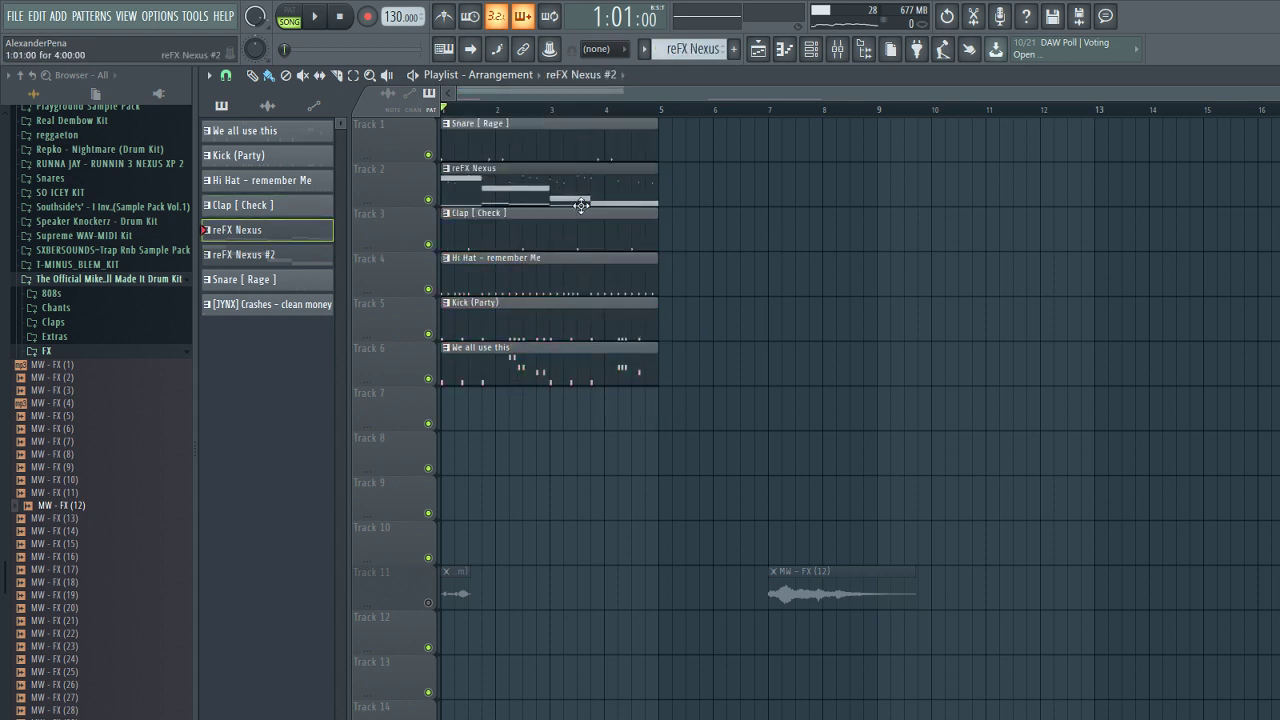
{"action": "left_click_drag", "start_coordinate": [497, 158], "coordinate": [497, 427]}
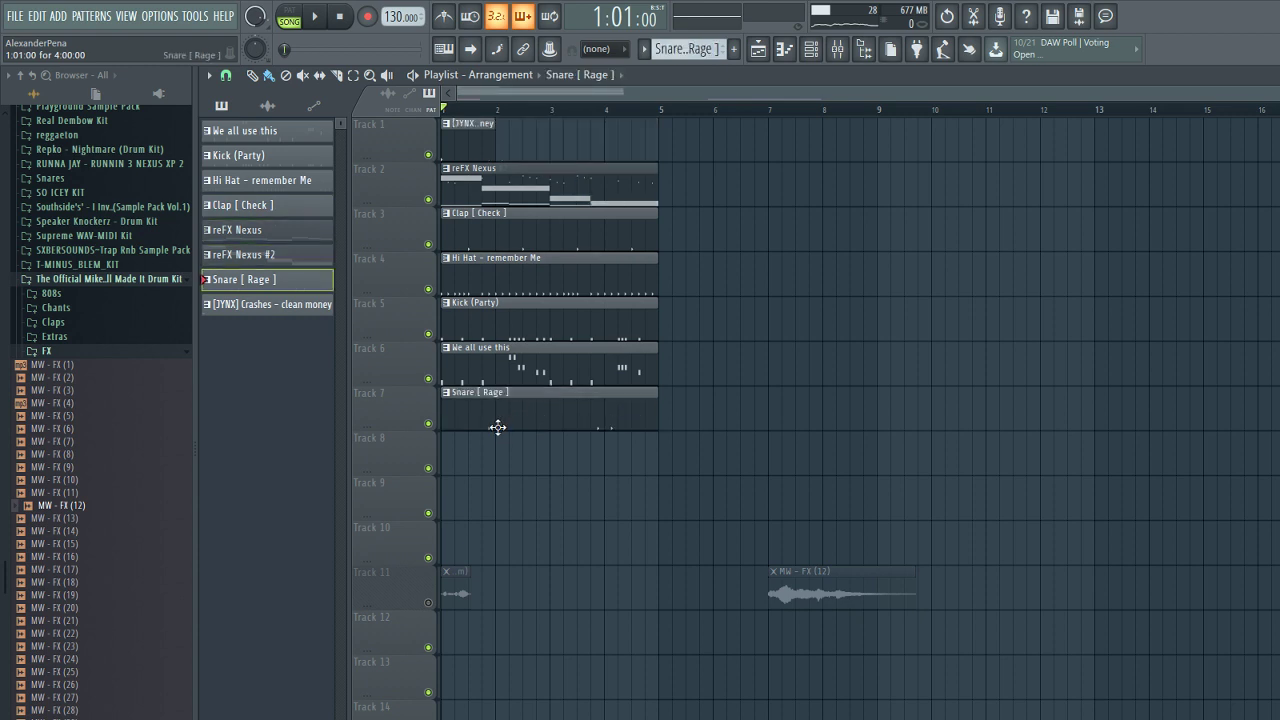
{"action": "left_click_drag", "start_coordinate": [467, 136], "coordinate": [458, 440]}
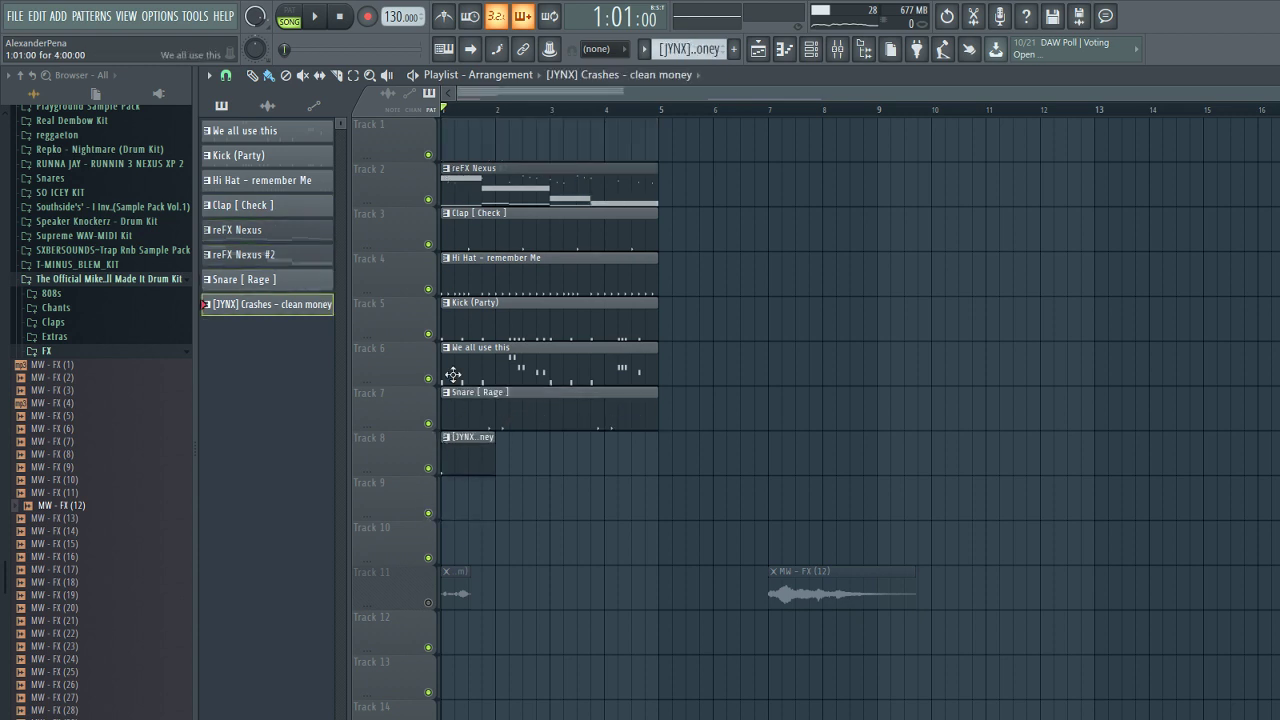
- Put We all use this on track 5 with Kick (Party) on track 6, and move reFX Nexus to track 1
{"action": "mouse_move", "coordinate": [476, 329]}
{"action": "left_mouse_down"}
{"action": "mouse_move", "coordinate": [476, 374]}
{"action": "mouse_move", "coordinate": [486, 329]}
{"action": "left_mouse_up"}
{"action": "left_click_drag", "start_coordinate": [473, 169], "coordinate": [474, 124]}
{"action": "left_click", "coordinate": [473, 124]}
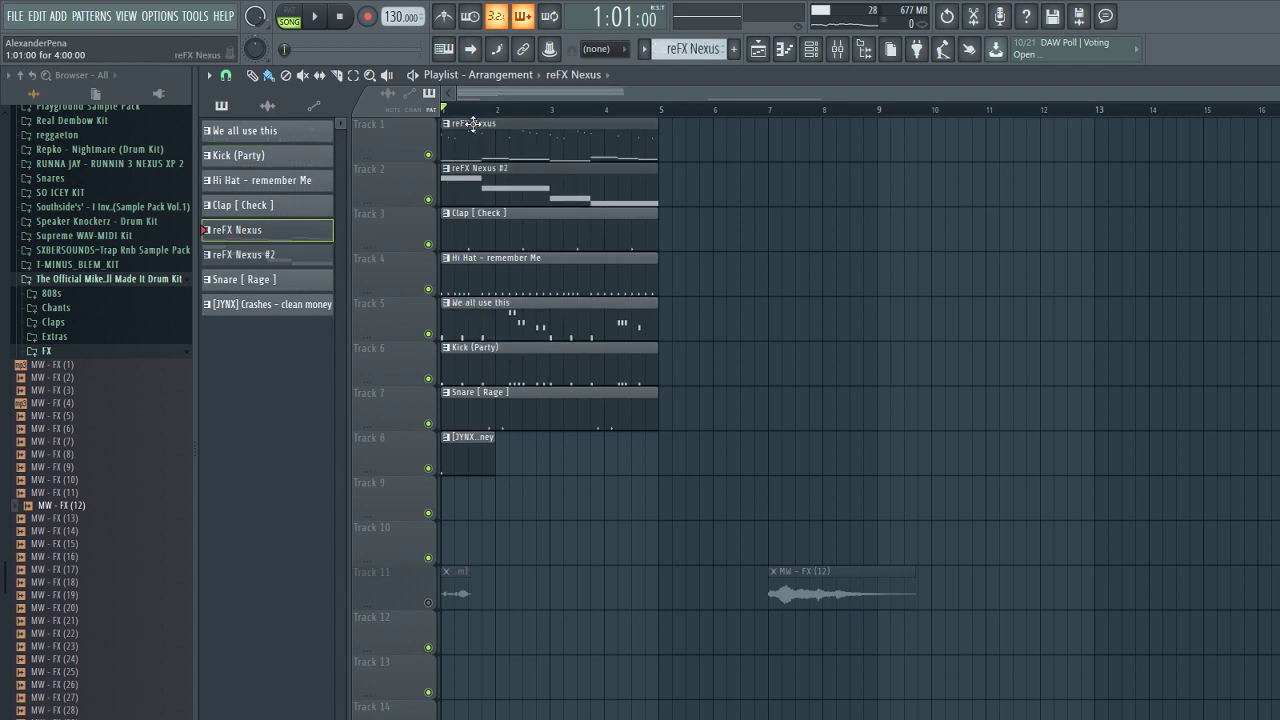
- Move the voice clip to the start of track 9 and the MW - FX (12) clip to bar 3 on track 9
{"action": "left_click_drag", "start_coordinate": [455, 591], "coordinate": [455, 497]}
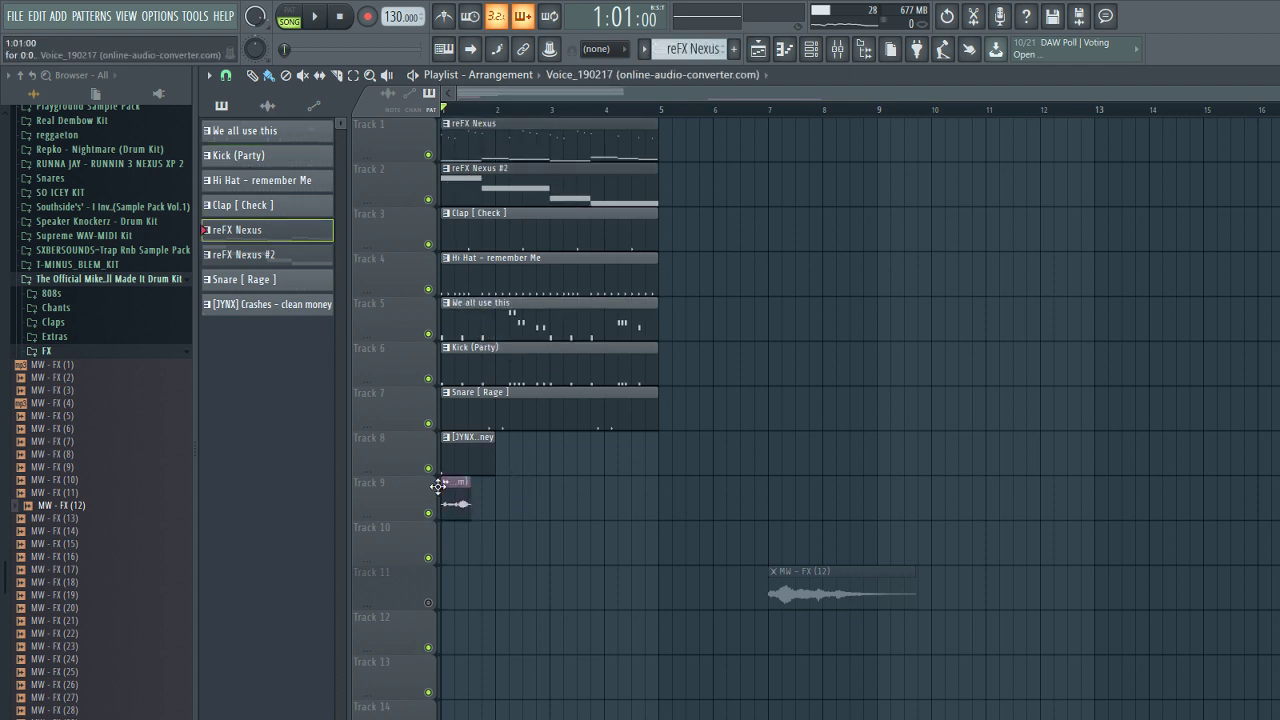
{"action": "left_click_drag", "start_coordinate": [793, 588], "coordinate": [387, 68]}
- Duplicate the four-bar block of clips on tracks 1 to 8 repeatedly along the playlist
{"action": "key", "text": "ctrl+b"}
{"action": "key", "text": "ctrl+b"}
{"action": "key", "text": "ctrl+b"}
{"action": "key", "text": "ctrl+b"}
{"action": "key", "text": "ctrl+b"}
{"action": "key", "text": "ctrl+b"}
{"action": "key", "text": "ctrl+b"}
{"action": "key", "text": "ctrl+b"}
{"action": "key", "text": "ctrl+b"}
{"action": "key", "text": "ctrl+b"}
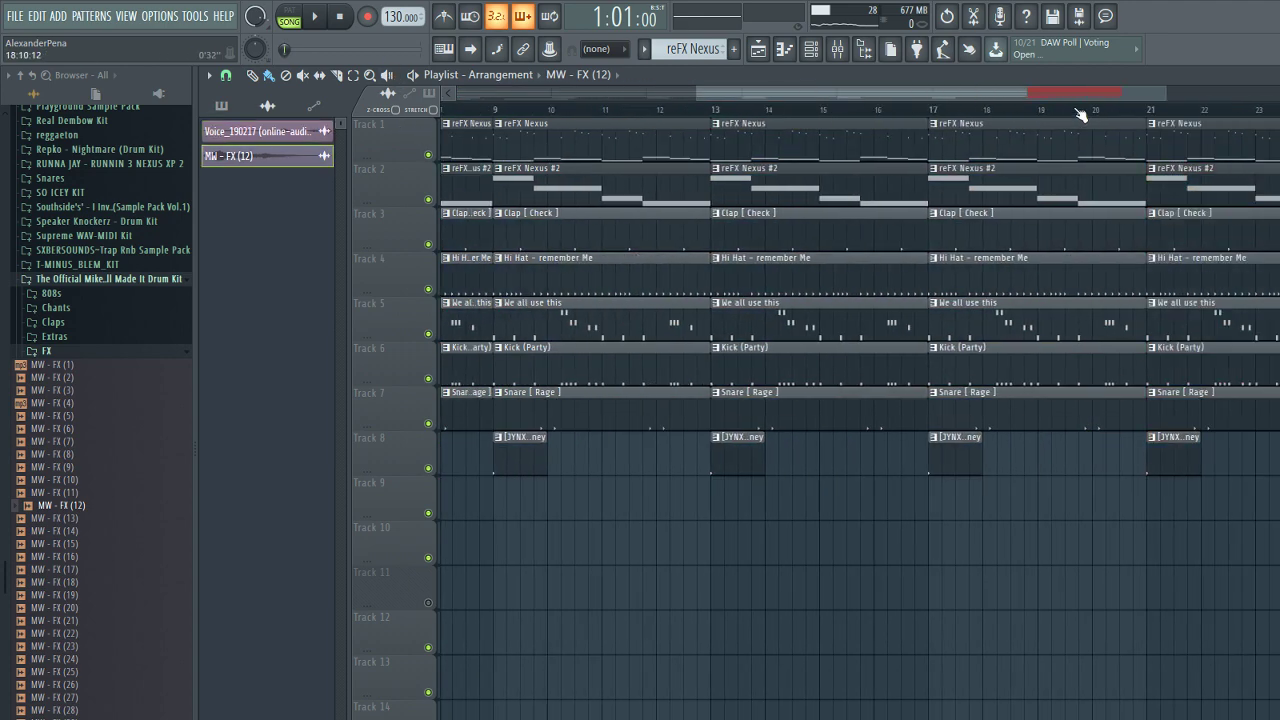
- Delete the [JYNX] Crashes clip at bar 1 on track 8
{"action": "left_click_drag", "start_coordinate": [1115, 91], "coordinate": [661, 91]}
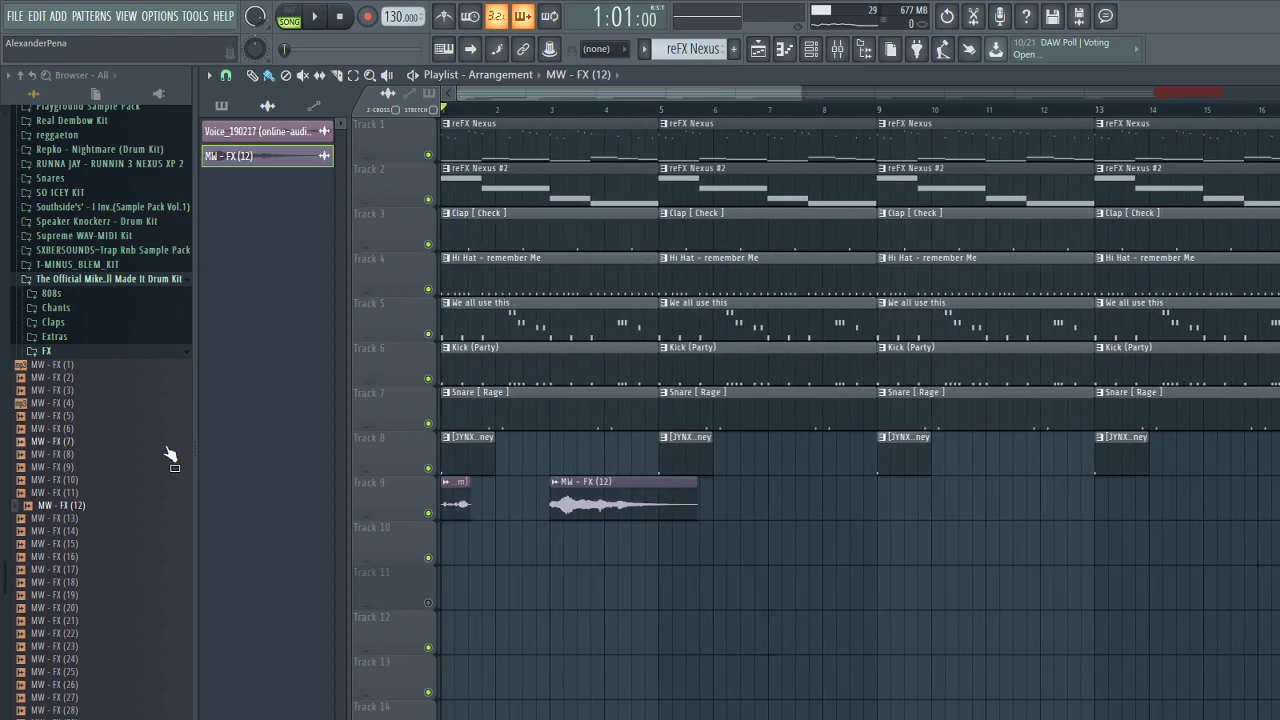
{"action": "right_click", "coordinate": [471, 455]}
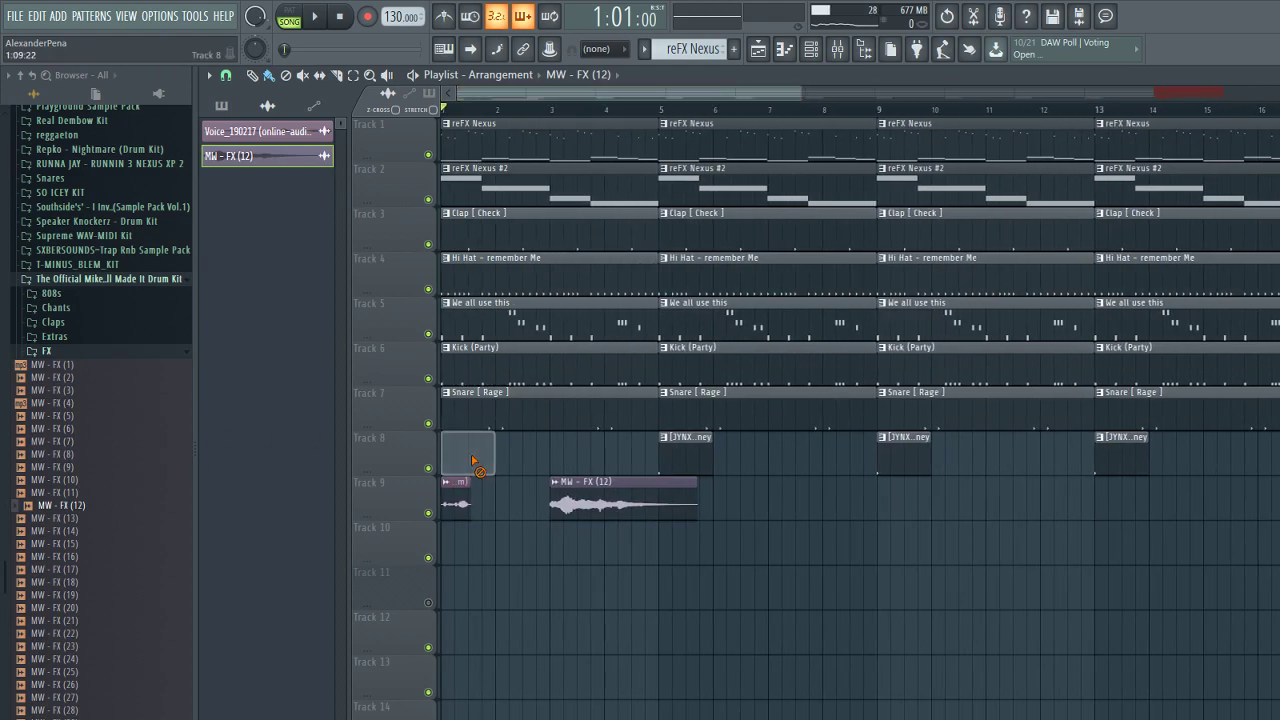
{"action": "scroll", "coordinate": [509, 450], "scroll_direction": "down", "scroll_amount": 2}
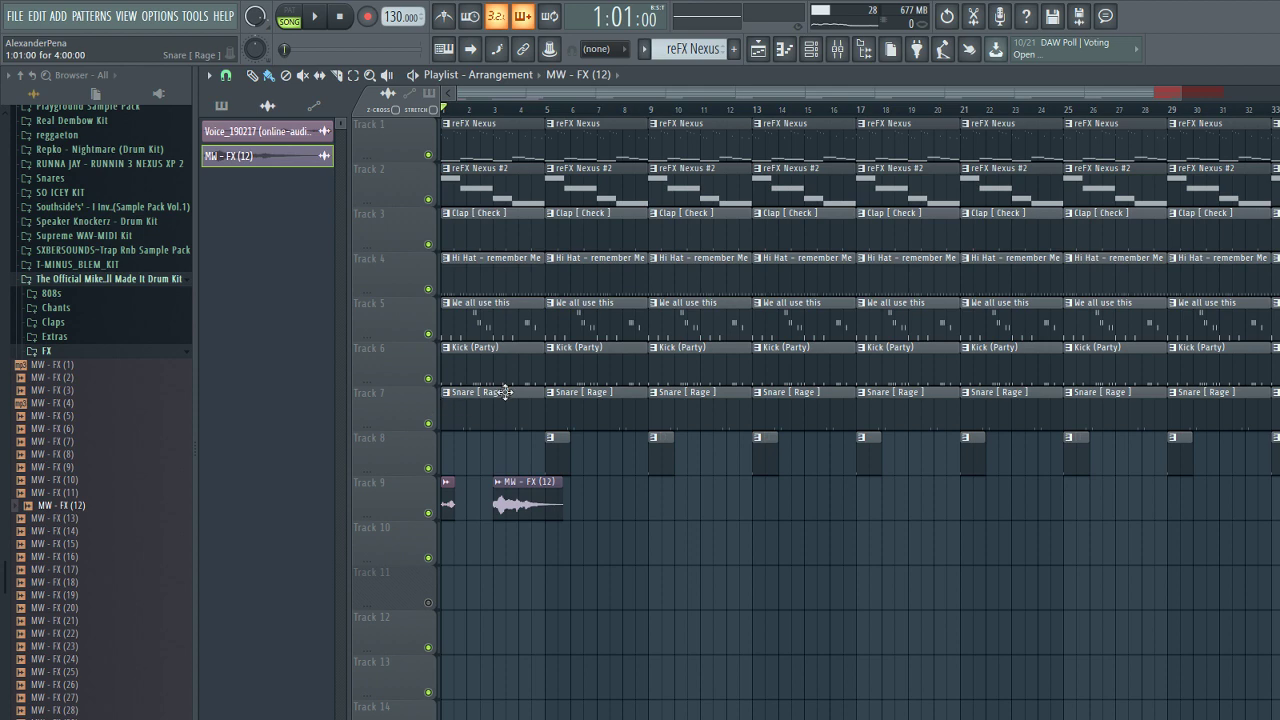
- Delete the reFX Nexus, Clap, Hi Hat, We all use this, Kick and Snare clips at bar 1, keeping reFX Nexus #2
{"action": "scroll", "coordinate": [587, 122], "scroll_direction": "up", "scroll_amount": 2}
{"action": "left_click_drag", "start_coordinate": [574, 97], "coordinate": [545, 104]}
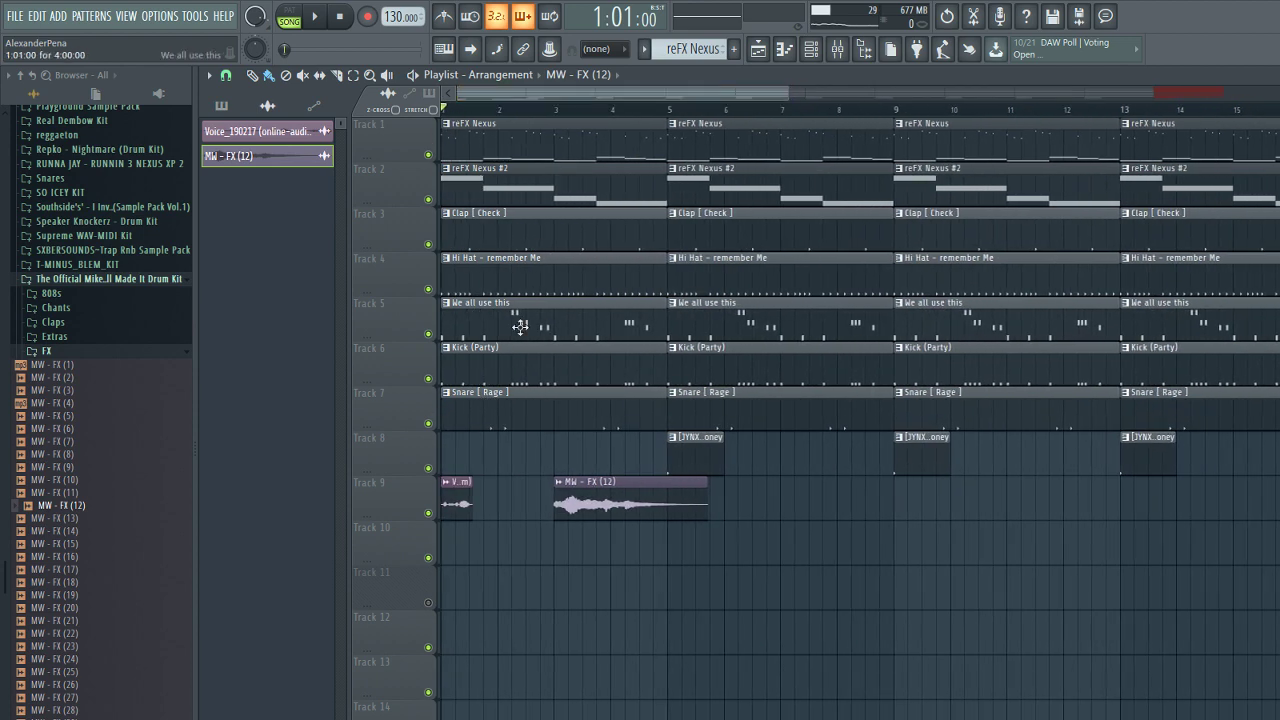
{"action": "right_click", "coordinate": [495, 405]}
{"action": "right_click", "coordinate": [486, 355]}
{"action": "right_click", "coordinate": [486, 315]}
{"action": "right_click", "coordinate": [486, 268]}
{"action": "right_click", "coordinate": [478, 225]}
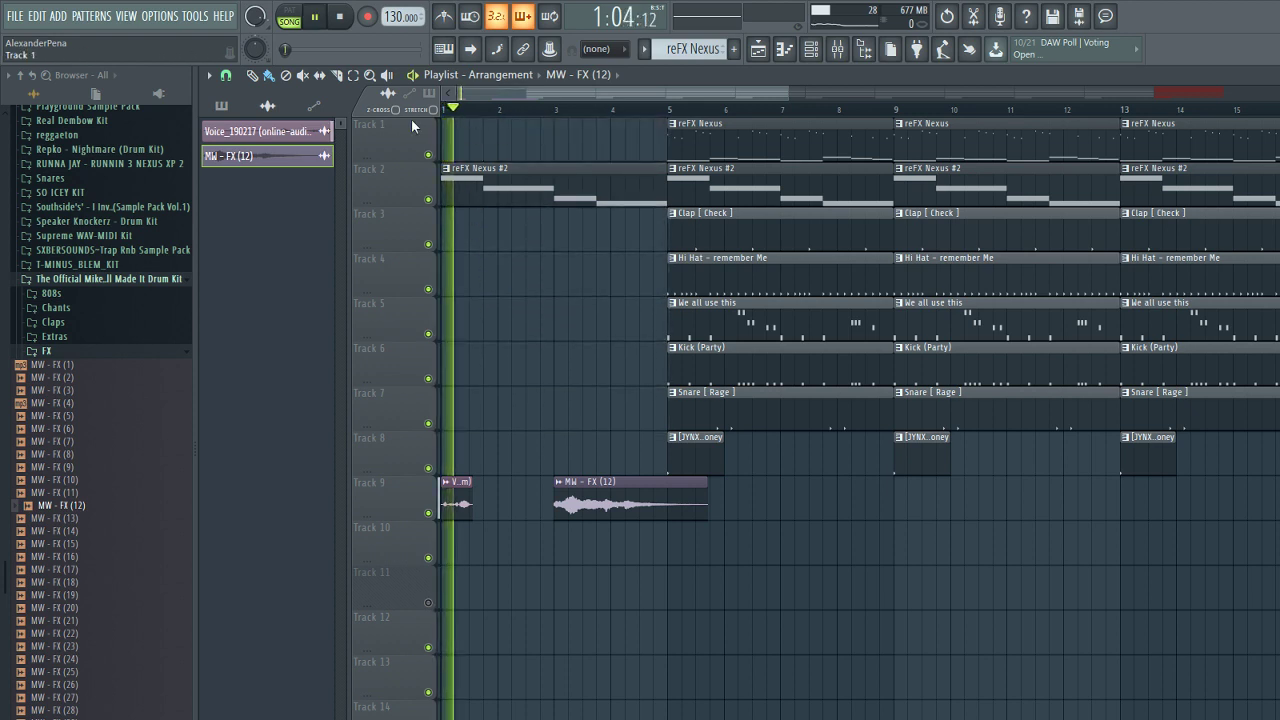
{"action": "key", "text": "space"}
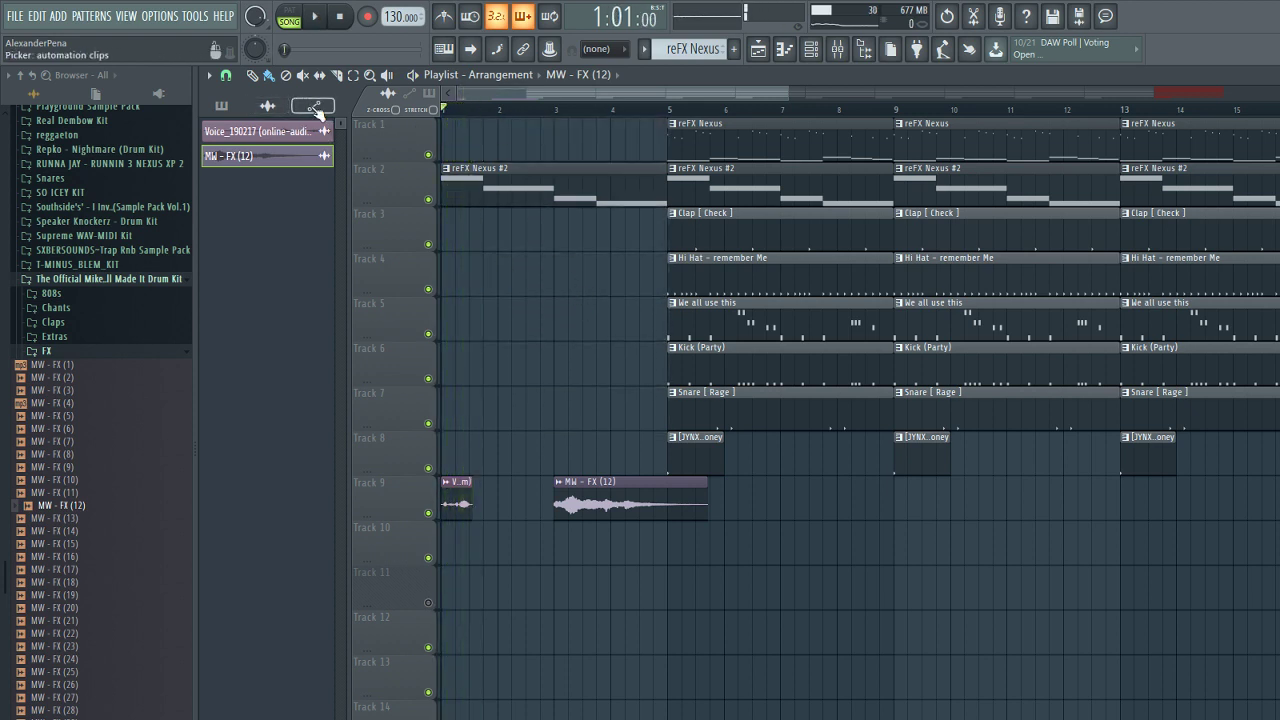
- Play the intro with the mixer open and check the level of Insert 6
{"action": "key", "text": "F9"}
{"action": "key", "text": "F6"}
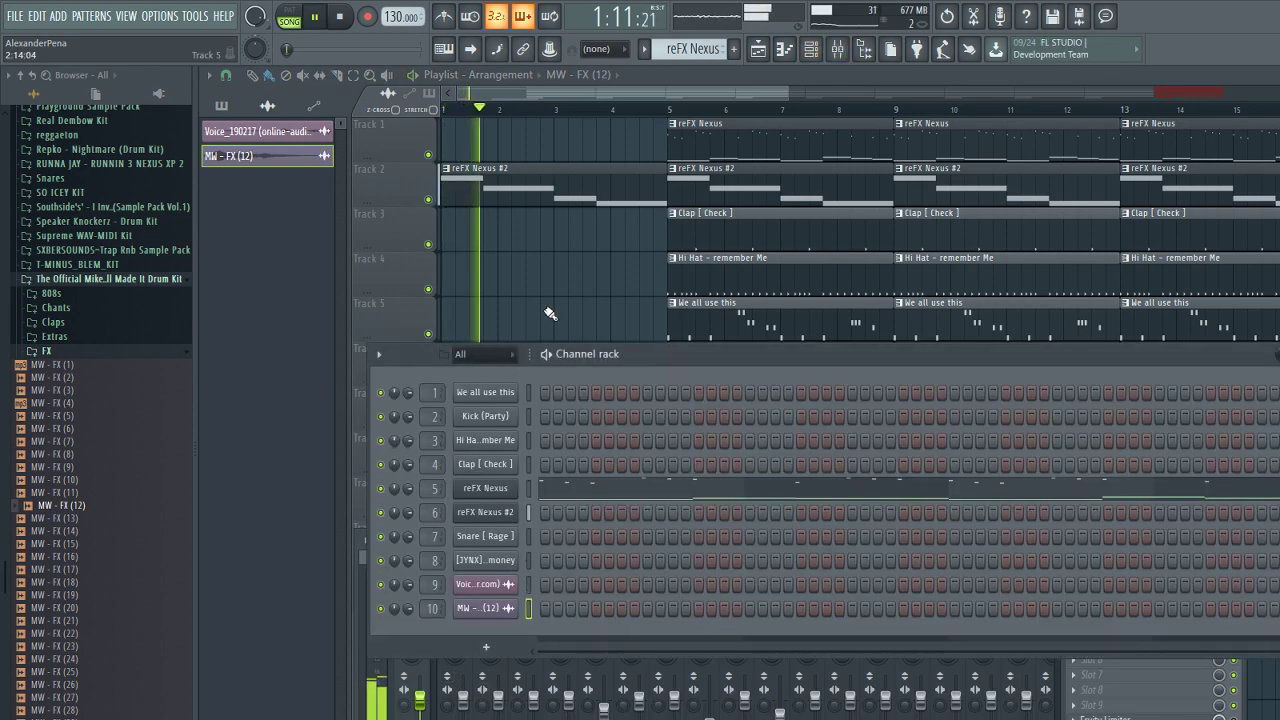
{"action": "key", "text": "F6"}
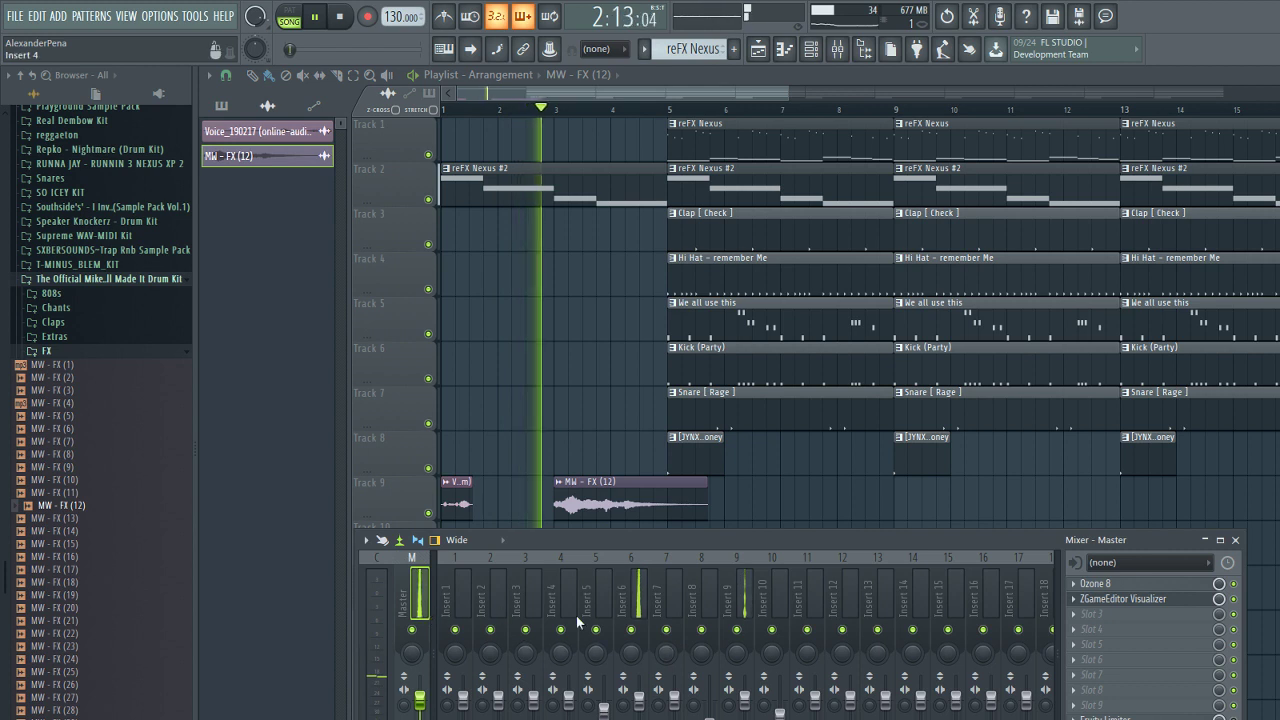
{"action": "left_click", "coordinate": [634, 594]}
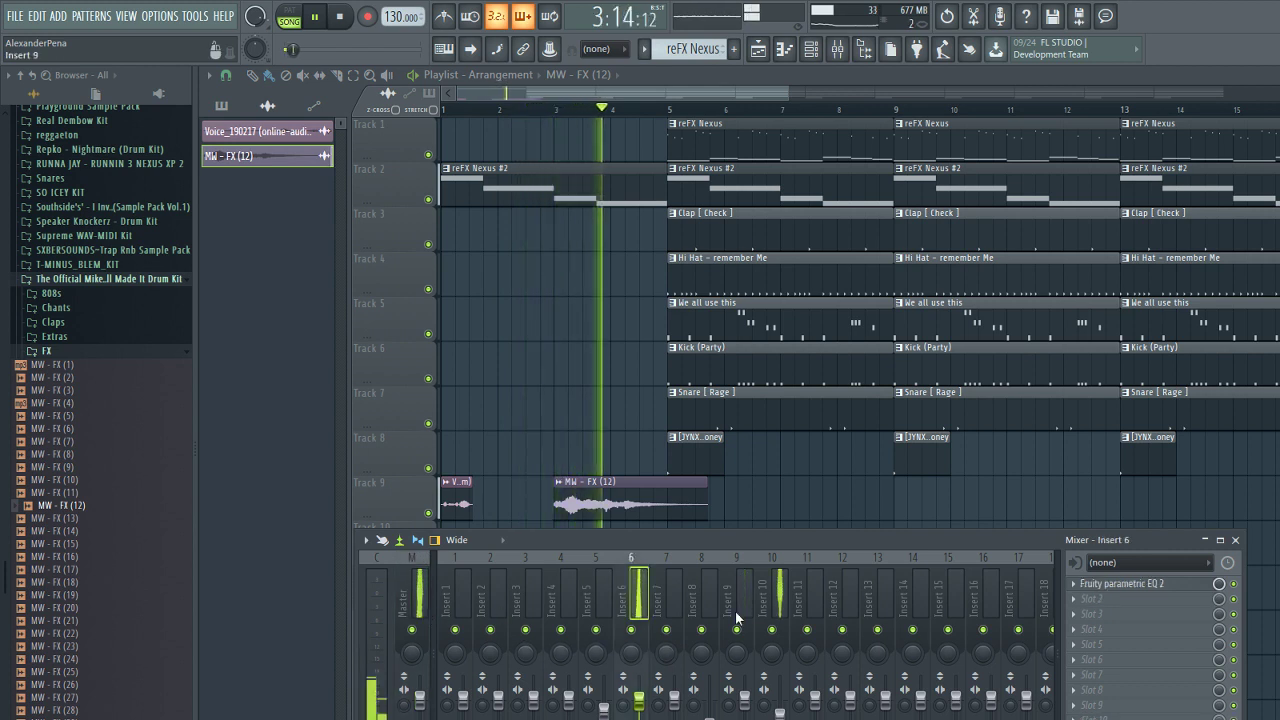
{"action": "key", "text": "space"}
{"action": "key", "text": "F9"}
- Move the MW - FX (12) clip to bar 4 on track 9 and delete the reFX Nexus clip at bar 5 on track 1
{"action": "left_click_drag", "start_coordinate": [604, 504], "coordinate": [661, 504]}
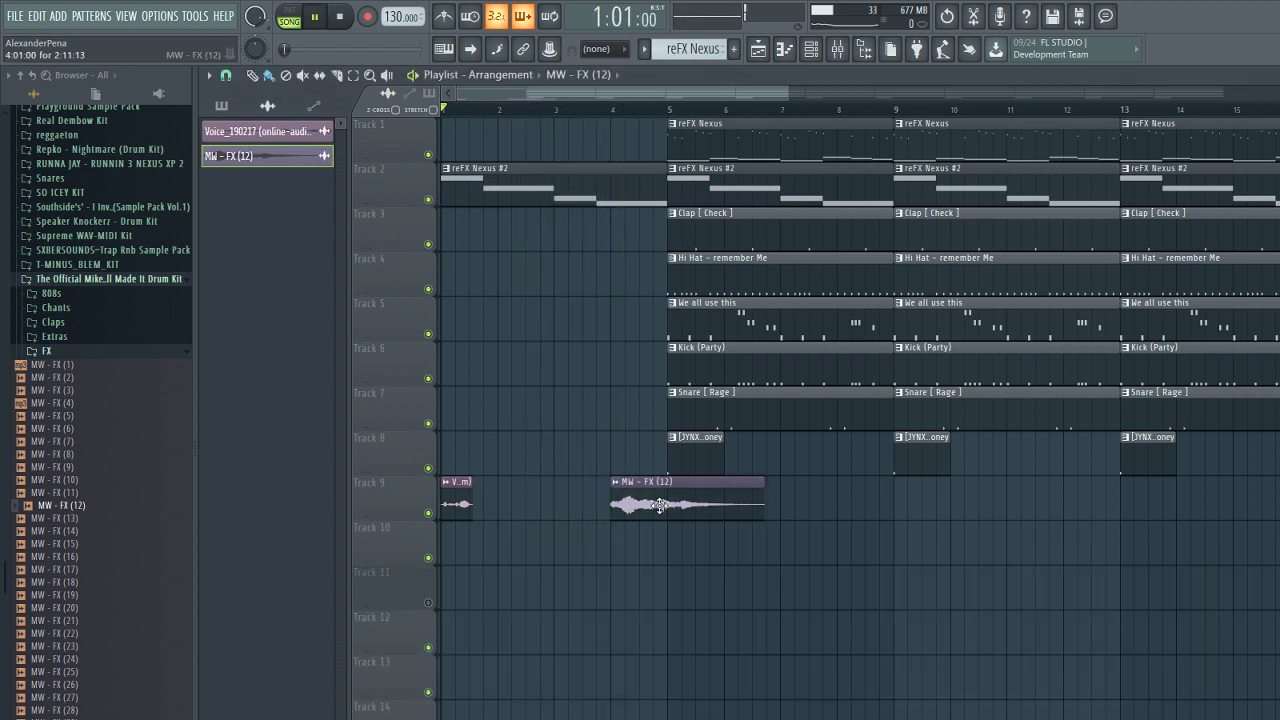
{"action": "scroll", "coordinate": [920, 478], "scroll_direction": "down", "scroll_amount": 4}
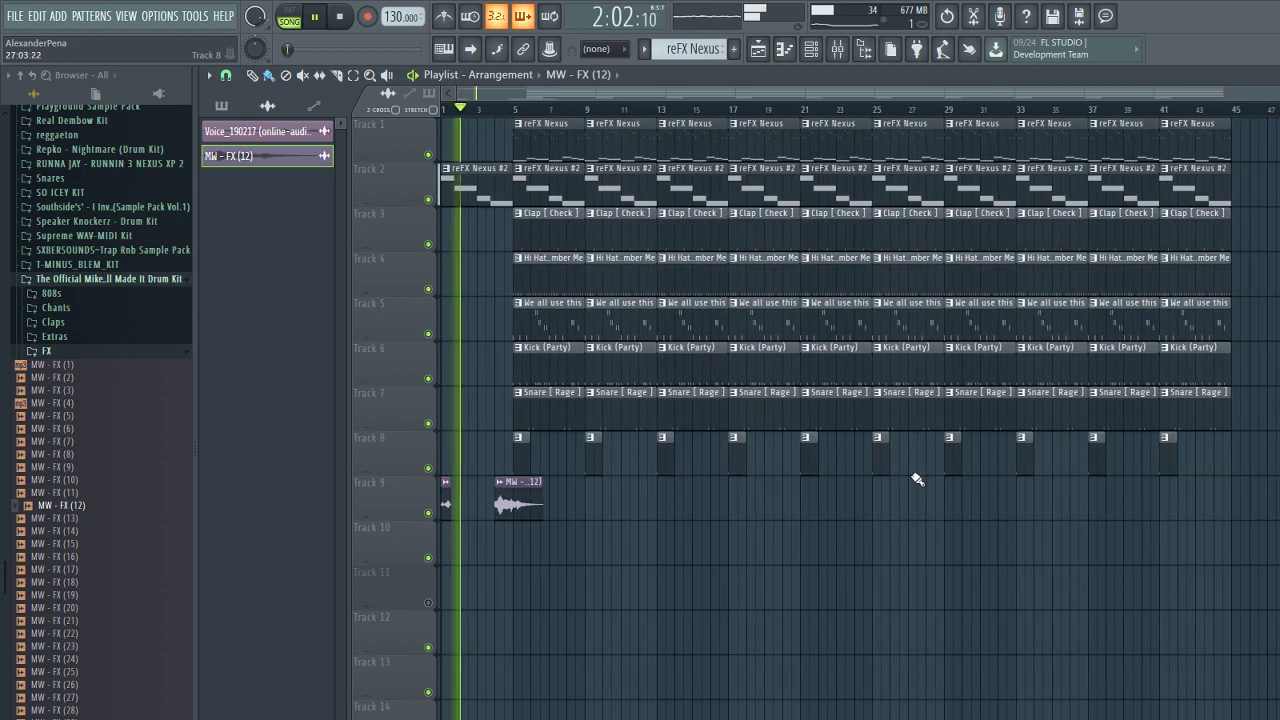
{"action": "scroll", "coordinate": [800, 494], "scroll_direction": "up", "scroll_amount": 3}
{"action": "scroll", "coordinate": [1040, 486], "scroll_direction": "down", "scroll_amount": 3}
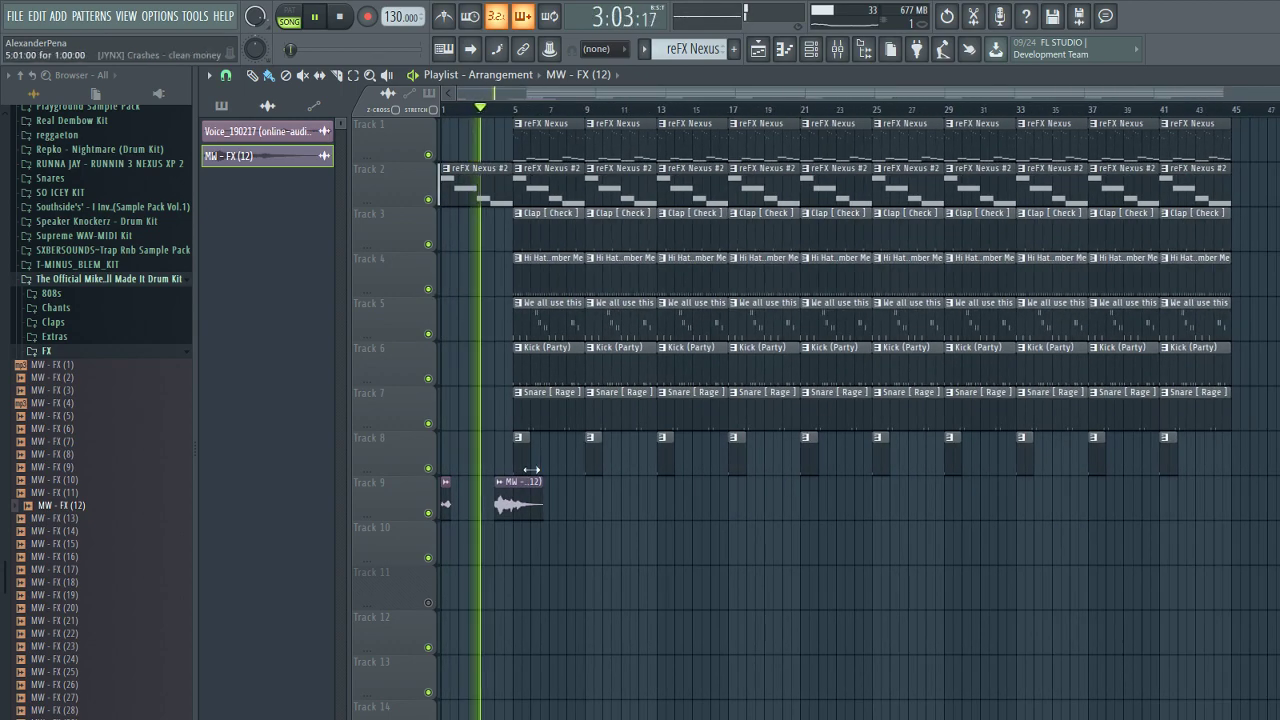
{"action": "scroll", "coordinate": [476, 448], "scroll_direction": "up", "scroll_amount": 4}
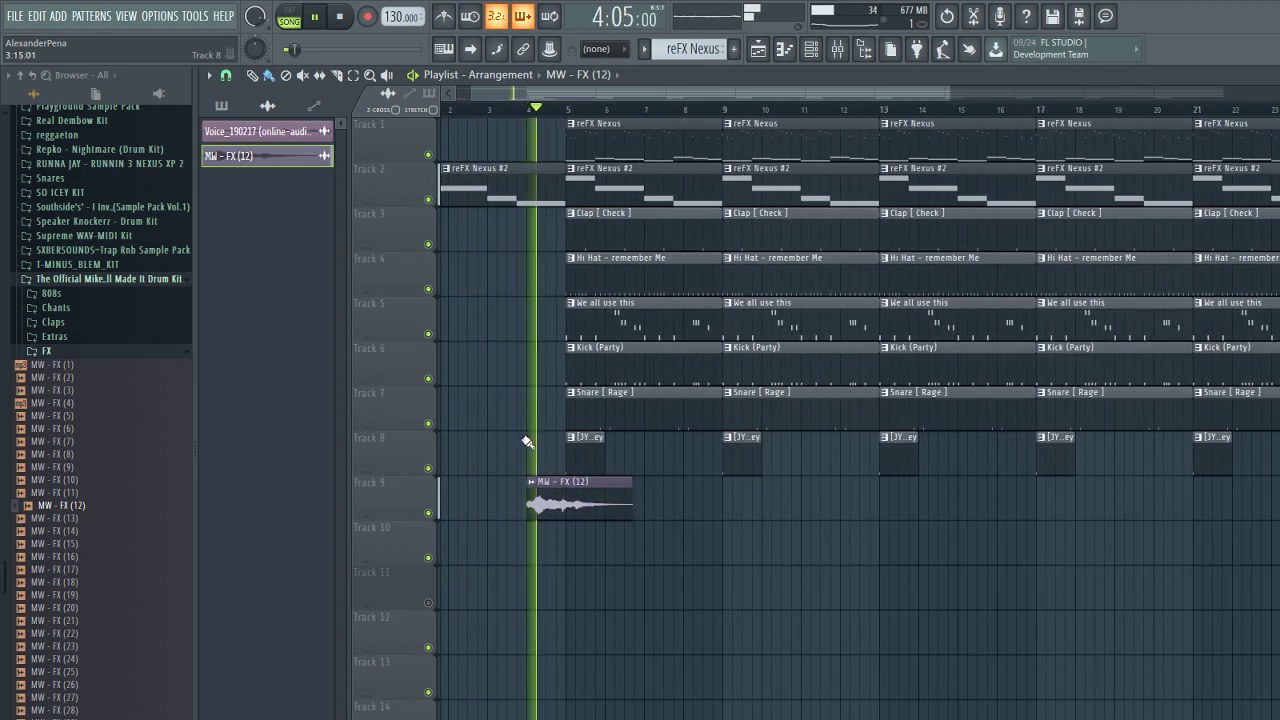
{"action": "right_click", "coordinate": [629, 192]}
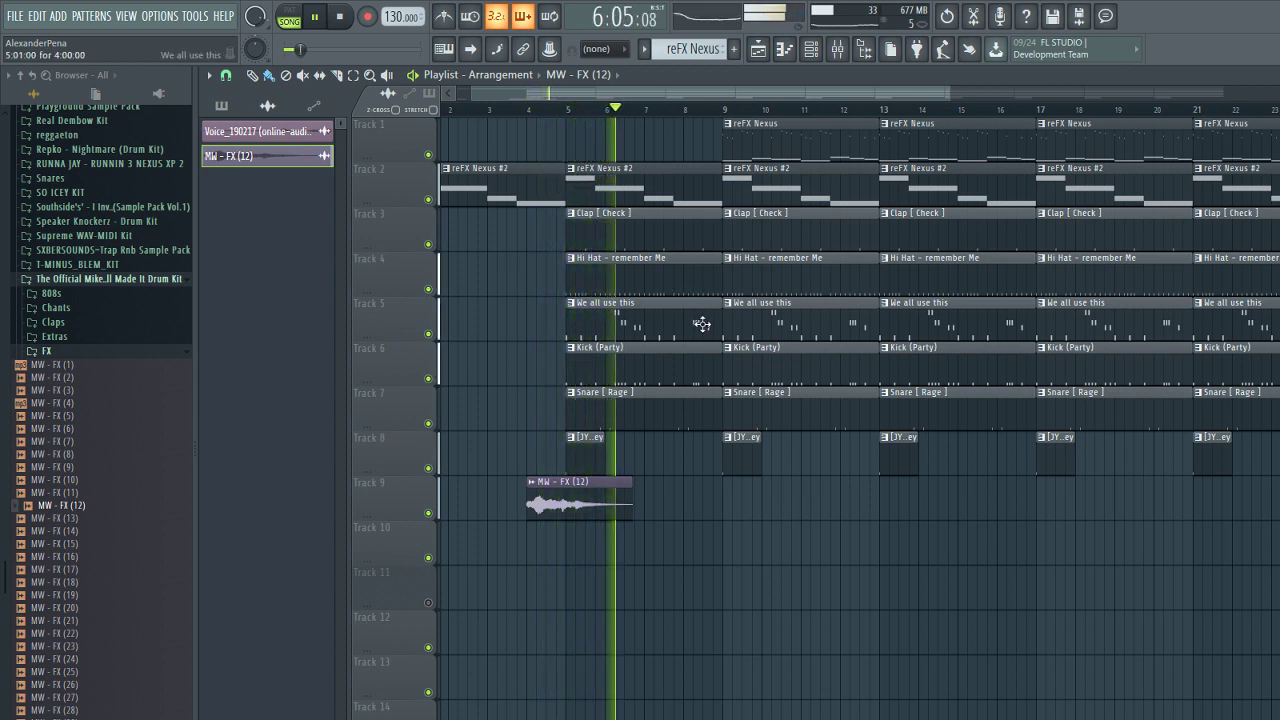
- Move the bar 5 drum clips to bar 1, remove the Snare [ Rage ] clip, and duplicate the remaining clips on tracks 3 to 6 at bar 5
{"action": "left_click_drag", "start_coordinate": [534, 230], "coordinate": [614, 410]}
{"action": "left_click_drag", "start_coordinate": [600, 248], "coordinate": [399, 254]}
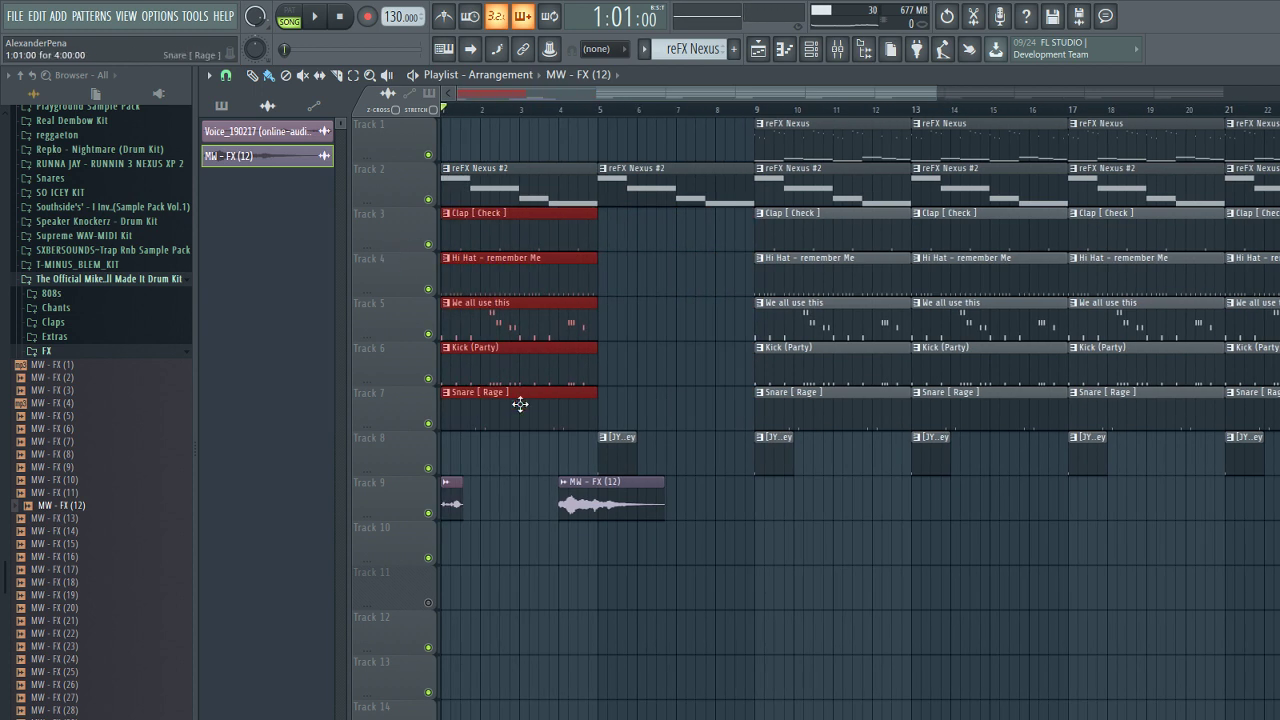
{"action": "left_click_drag", "start_coordinate": [618, 388], "coordinate": [468, 210]}
{"action": "key", "text": "ctrl+b"}
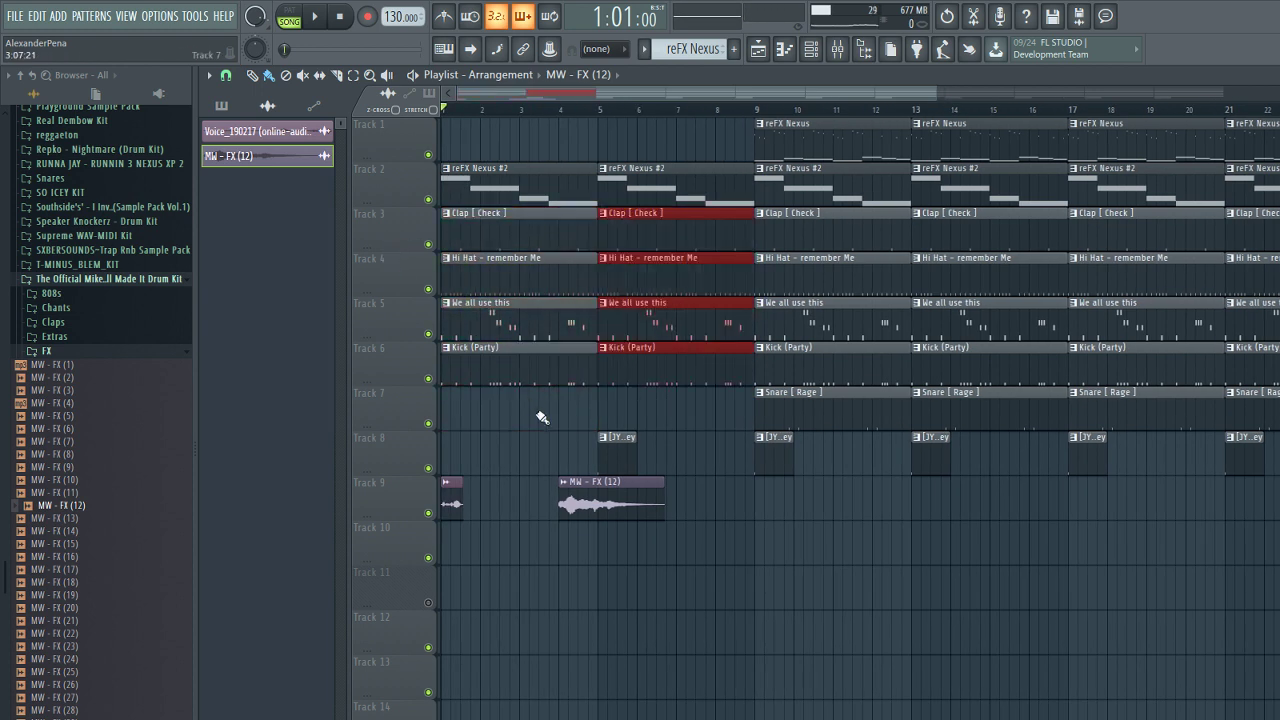
- Trim the Clap, Hi Hat, We all use this and Kick clips at bar 1 to end halfway through bar 4
{"action": "left_click_drag", "start_coordinate": [515, 428], "coordinate": [556, 237]}
{"action": "scroll", "coordinate": [572, 262], "scroll_direction": "up", "scroll_amount": 5}
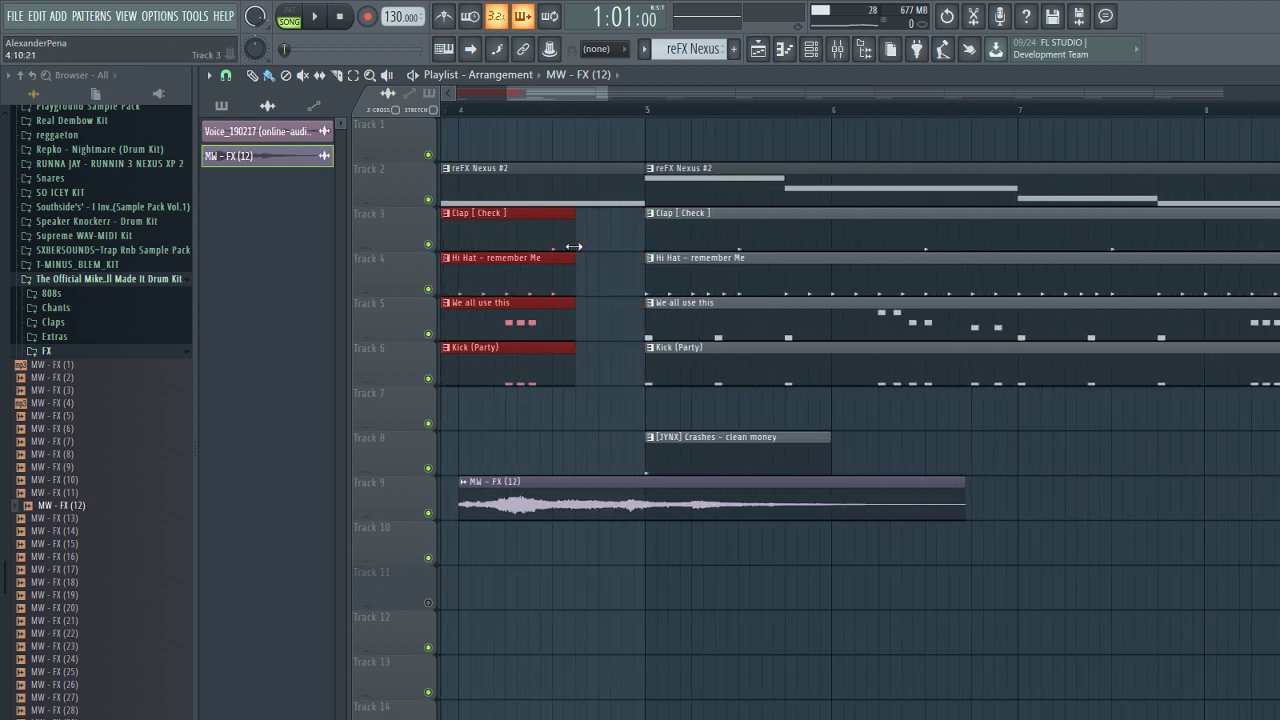
{"action": "scroll", "coordinate": [598, 240], "scroll_direction": "down", "scroll_amount": 5}
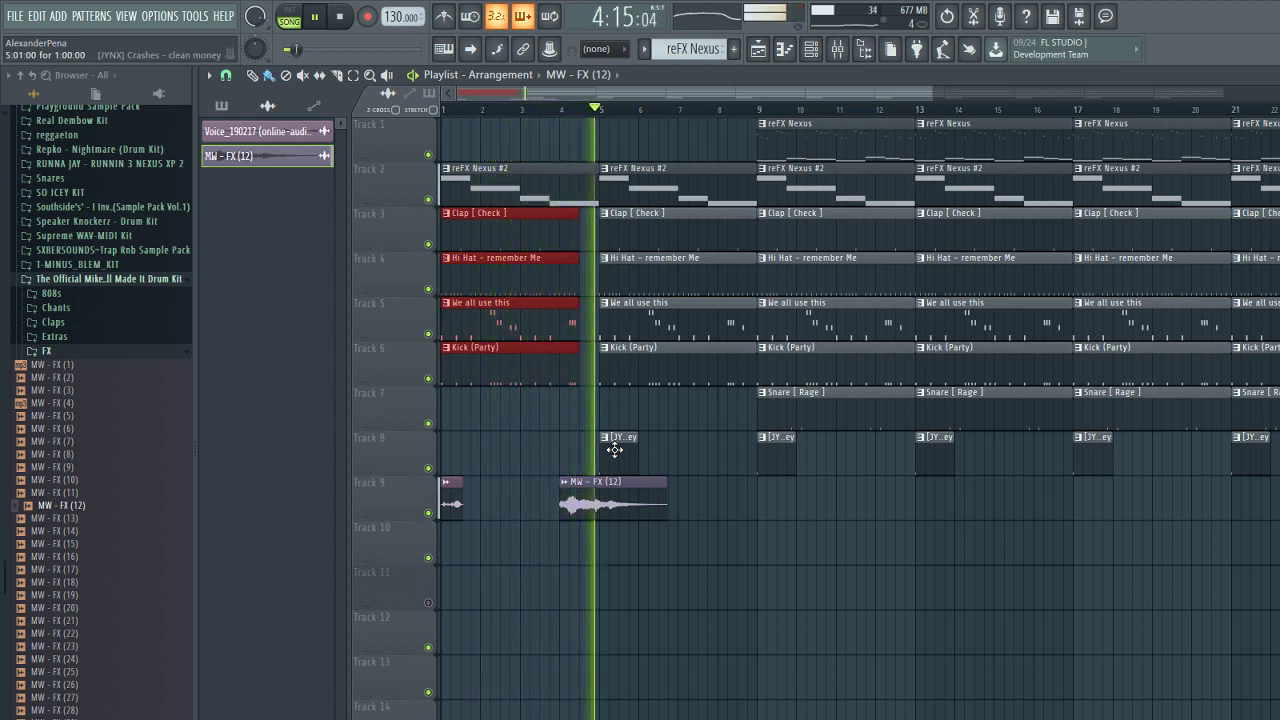
- Slice the Clap [ Check ] and Hi Hat clips in bar 8 and repeat a short clap slice to form a four-part fill before bar 9
{"action": "scroll", "coordinate": [748, 350], "scroll_direction": "up", "scroll_amount": 8}
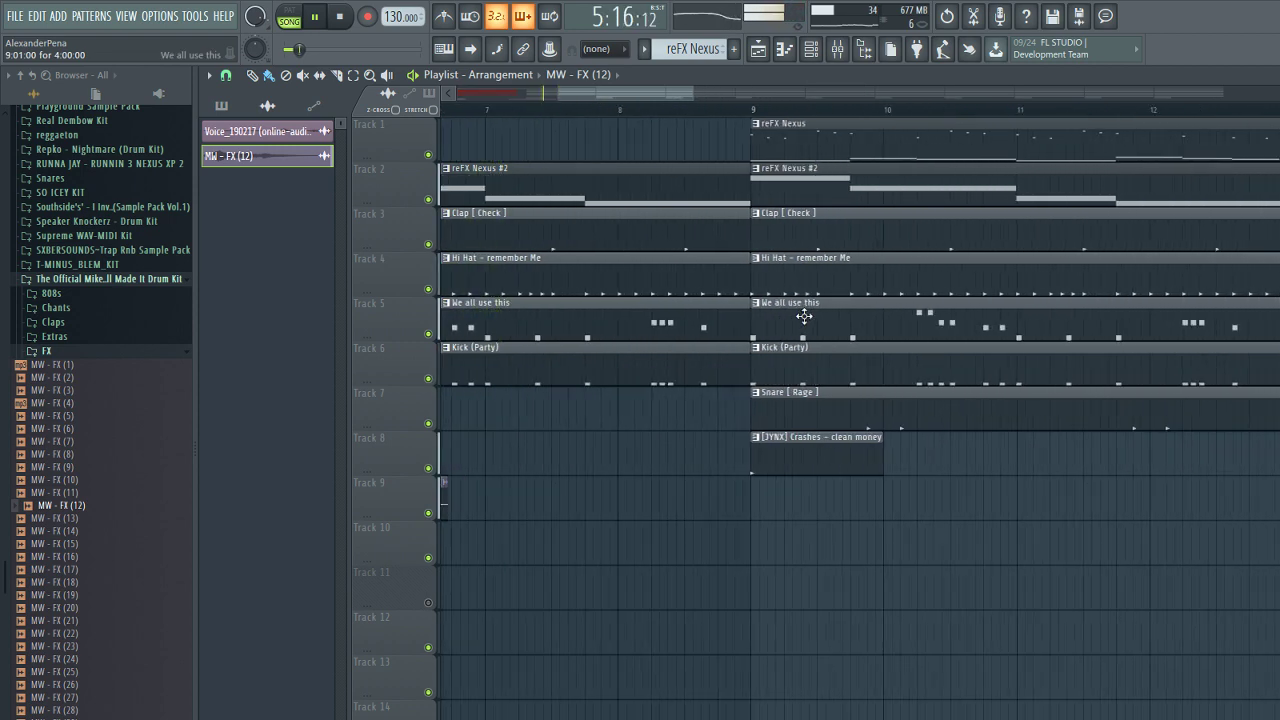
{"action": "scroll", "coordinate": [784, 312], "scroll_direction": "up", "scroll_amount": 1}
{"action": "scroll", "coordinate": [617, 234], "scroll_direction": "down", "scroll_amount": 2}
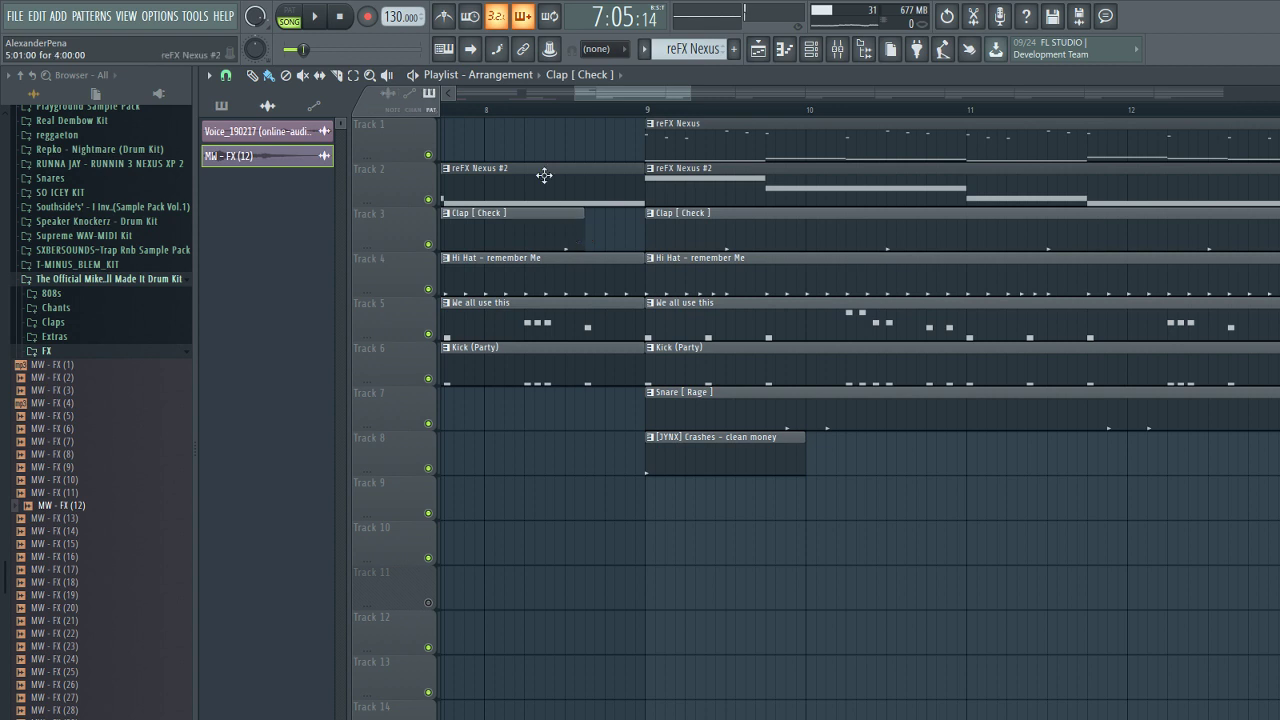
{"action": "scroll", "coordinate": [614, 200], "scroll_direction": "up", "scroll_amount": 3}
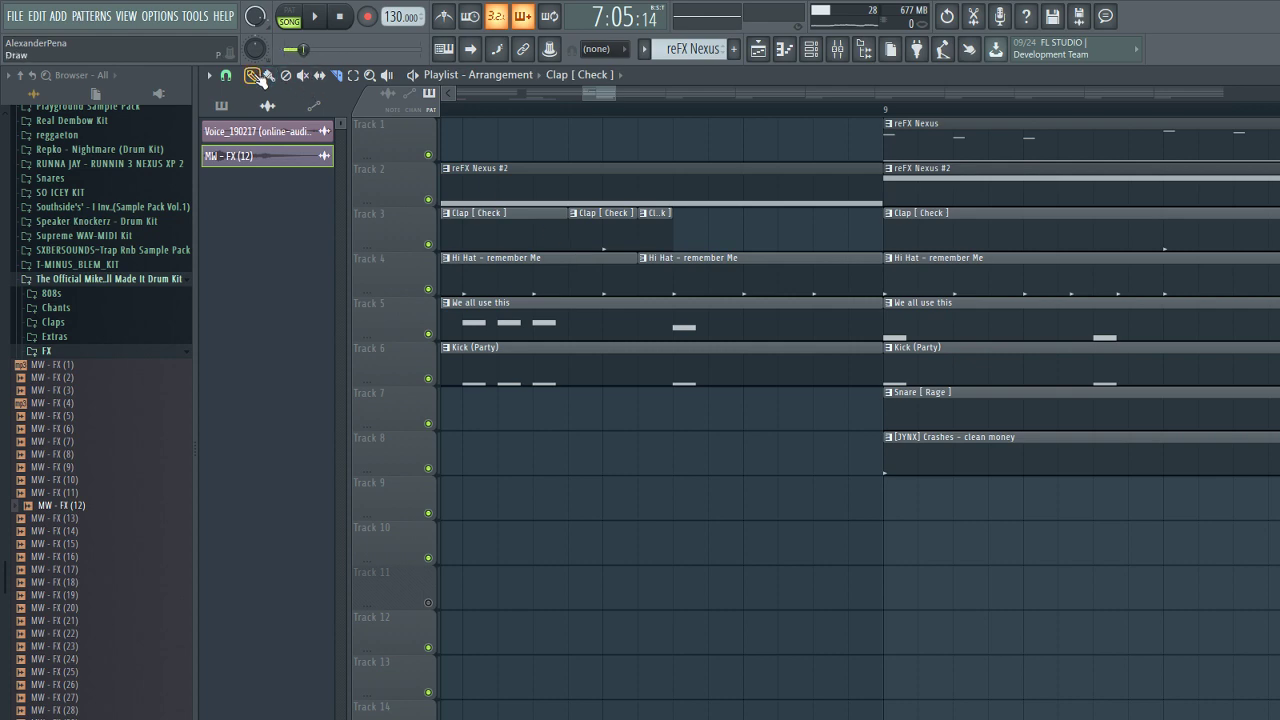
{"action": "scroll", "coordinate": [563, 227], "scroll_direction": "right", "scroll_amount": 3}
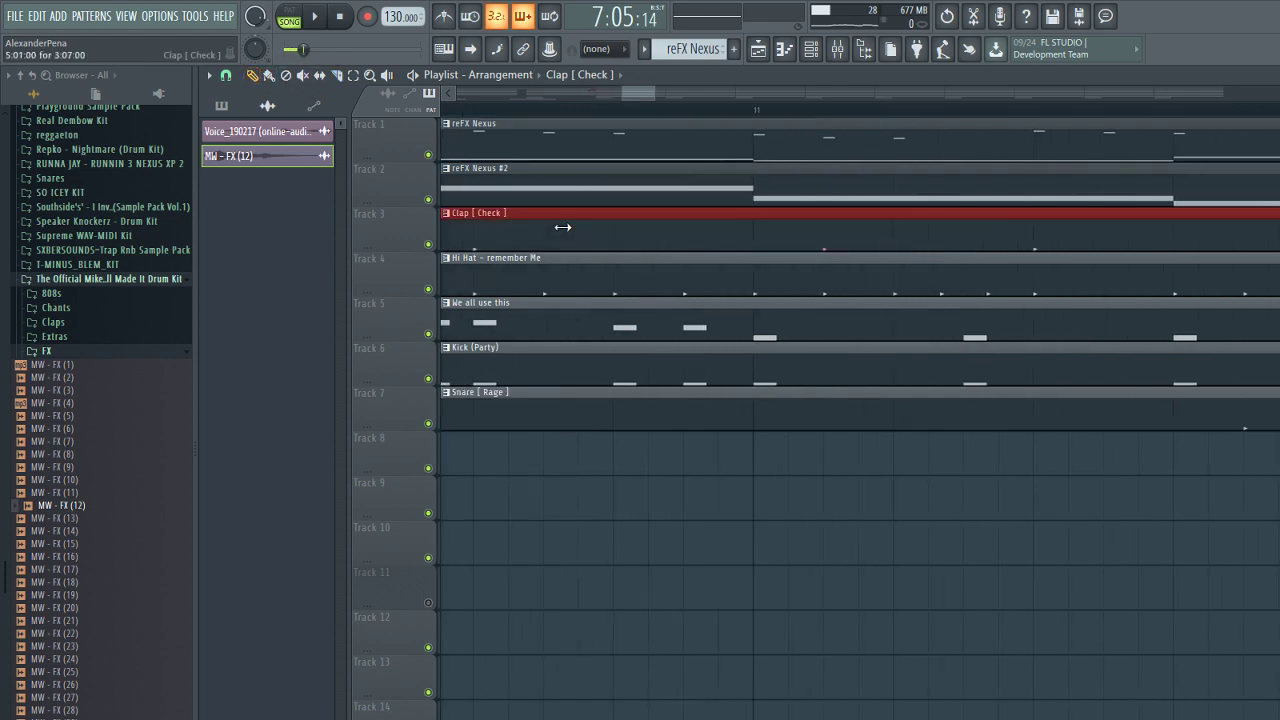
{"action": "scroll", "coordinate": [571, 266], "scroll_direction": "down", "scroll_amount": 6}
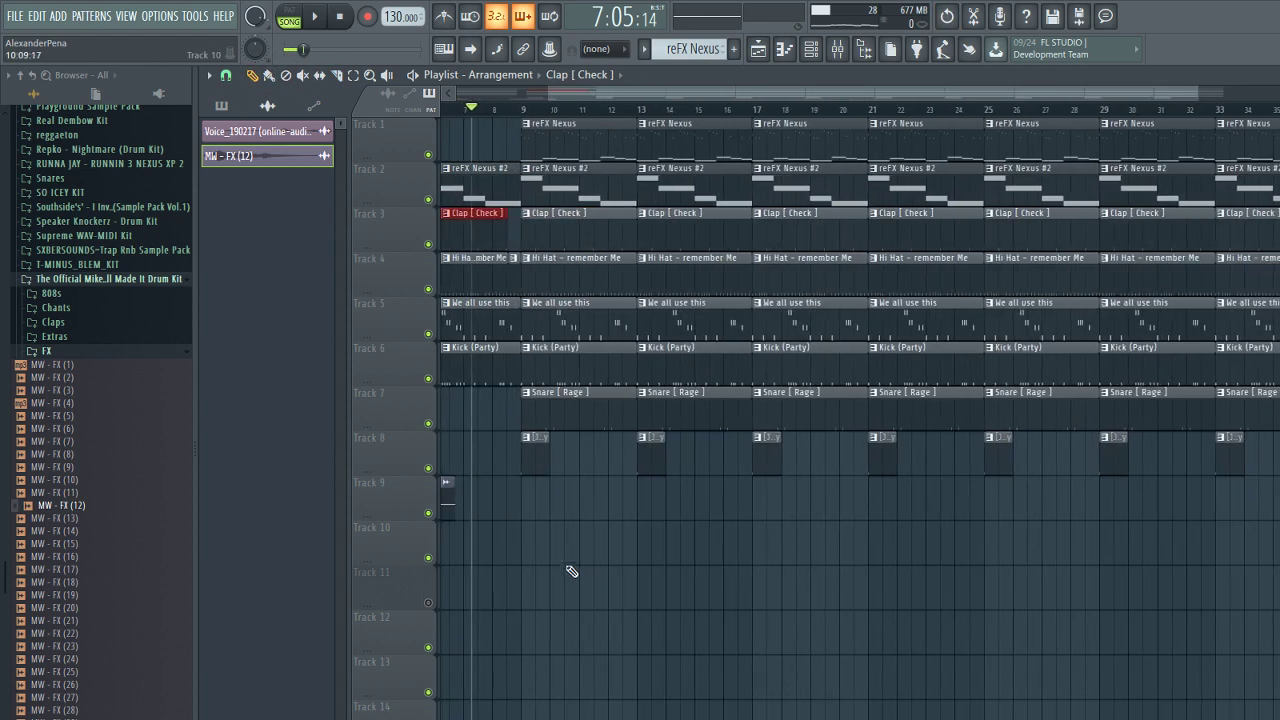
{"action": "scroll", "coordinate": [567, 376], "scroll_direction": "up", "scroll_amount": 8}
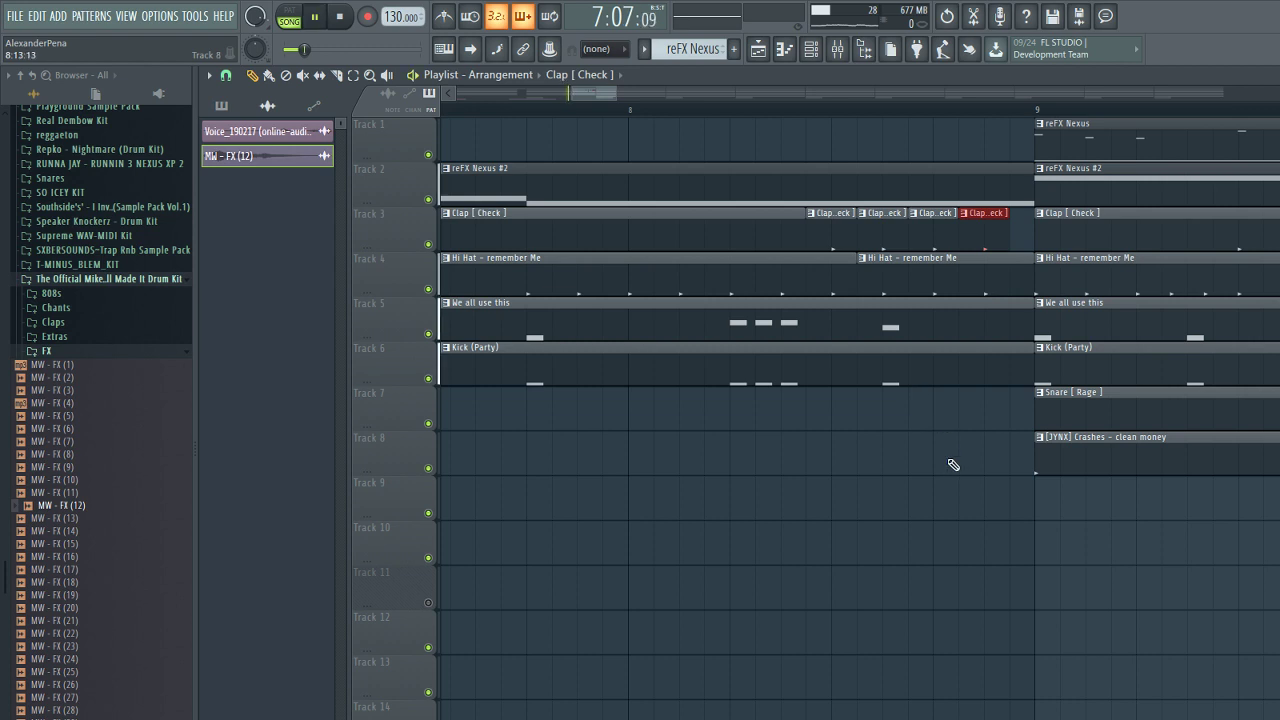
{"action": "scroll", "coordinate": [953, 464], "scroll_direction": "down", "scroll_amount": 5}
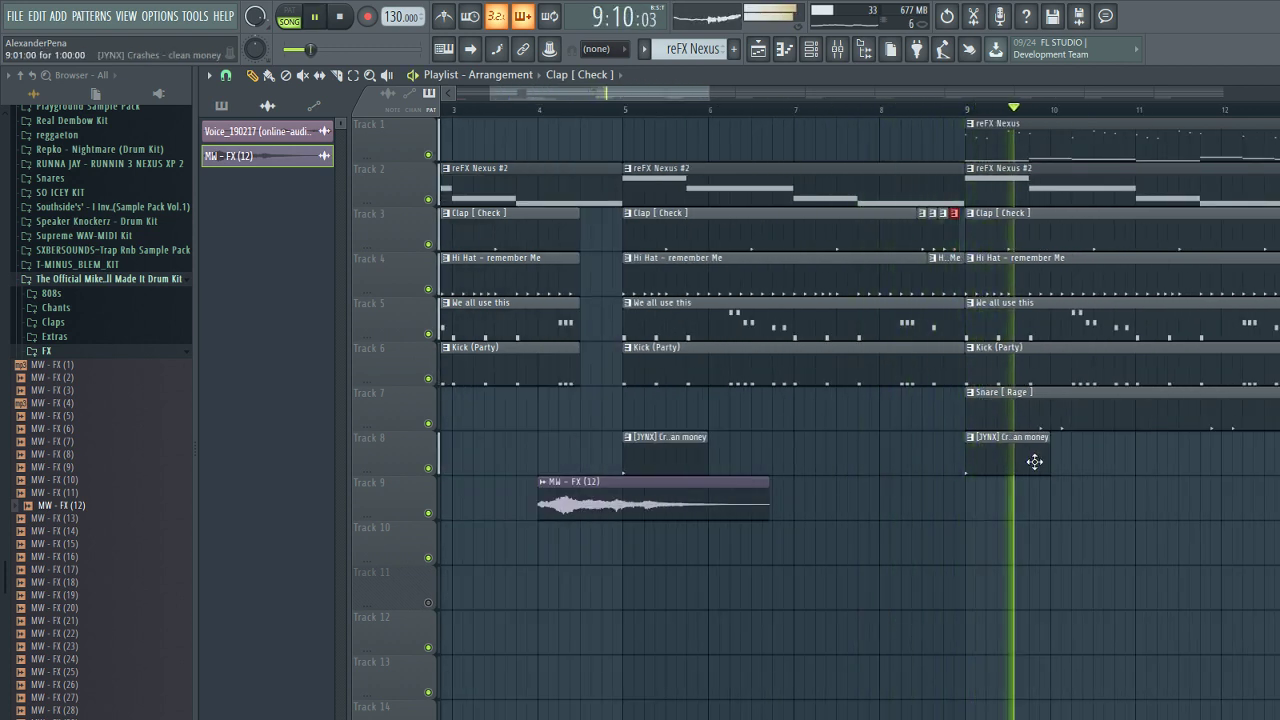
- Delete the reFX Nexus #2 clips at bars 9 and 13 and the [JYNX] Crashes clip at bar 13
{"action": "right_click", "coordinate": [1000, 198]}
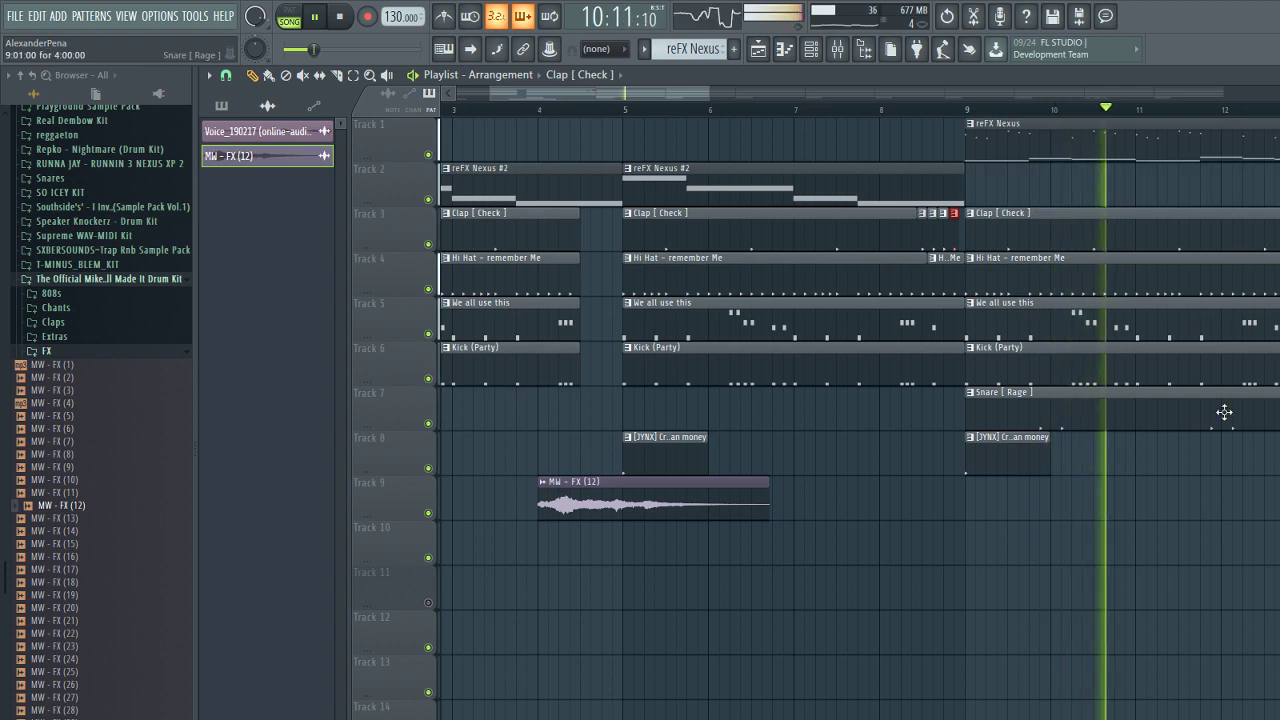
{"action": "scroll", "coordinate": [1224, 412], "scroll_direction": "down", "scroll_amount": 2}
{"action": "scroll", "coordinate": [1224, 412], "scroll_direction": "down", "scroll_amount": 1}
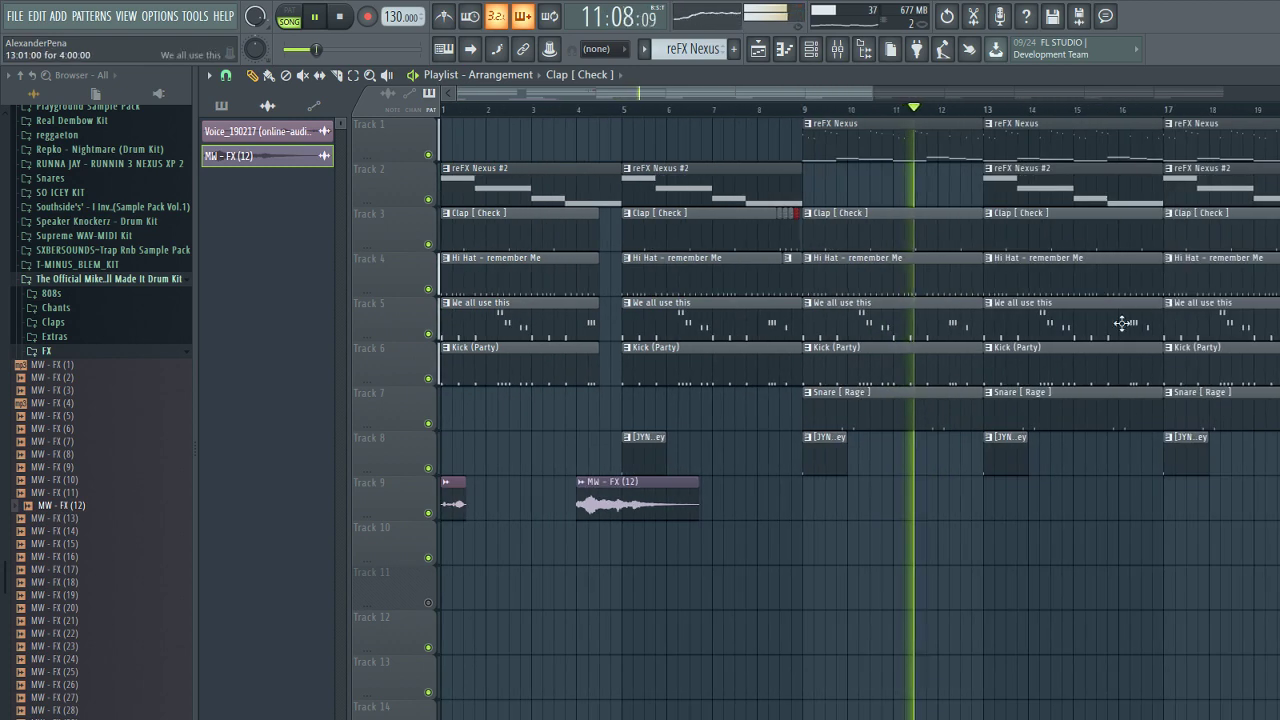
{"action": "right_click", "coordinate": [1055, 197]}
{"action": "right_click", "coordinate": [1022, 458]}
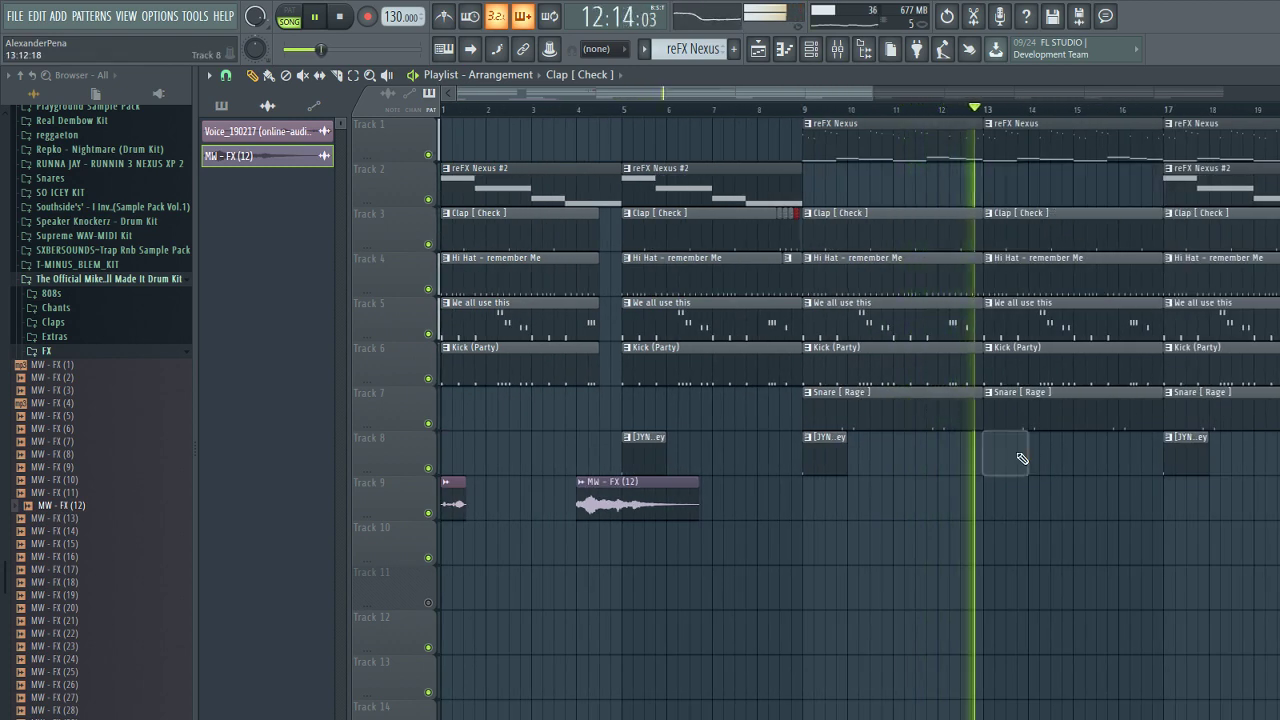
- Delete the reFX Nexus clip on track 1 and the [JYNX] Crashes clip on track 8 at bar 17
{"action": "scroll", "coordinate": [1078, 456], "scroll_direction": "down", "scroll_amount": 2}
{"action": "scroll", "coordinate": [1040, 464], "scroll_direction": "up", "scroll_amount": 3}
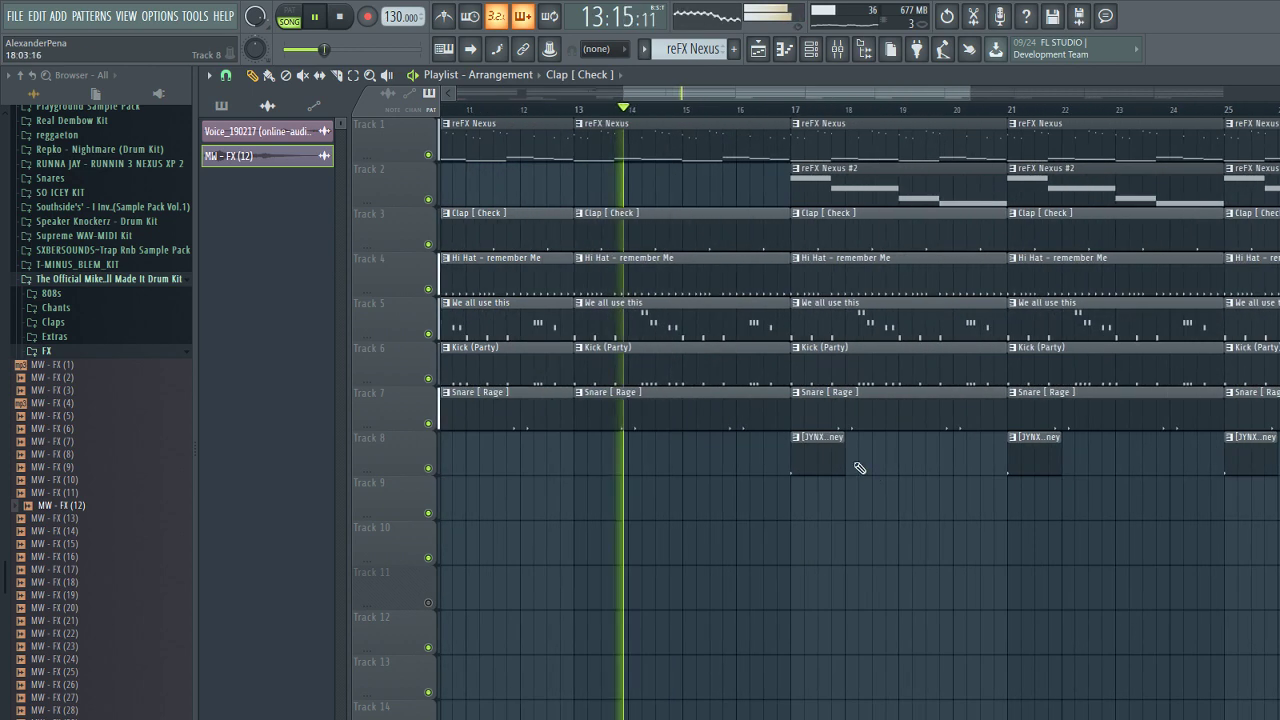
{"action": "right_click", "coordinate": [831, 132]}
{"action": "right_click", "coordinate": [816, 460]}
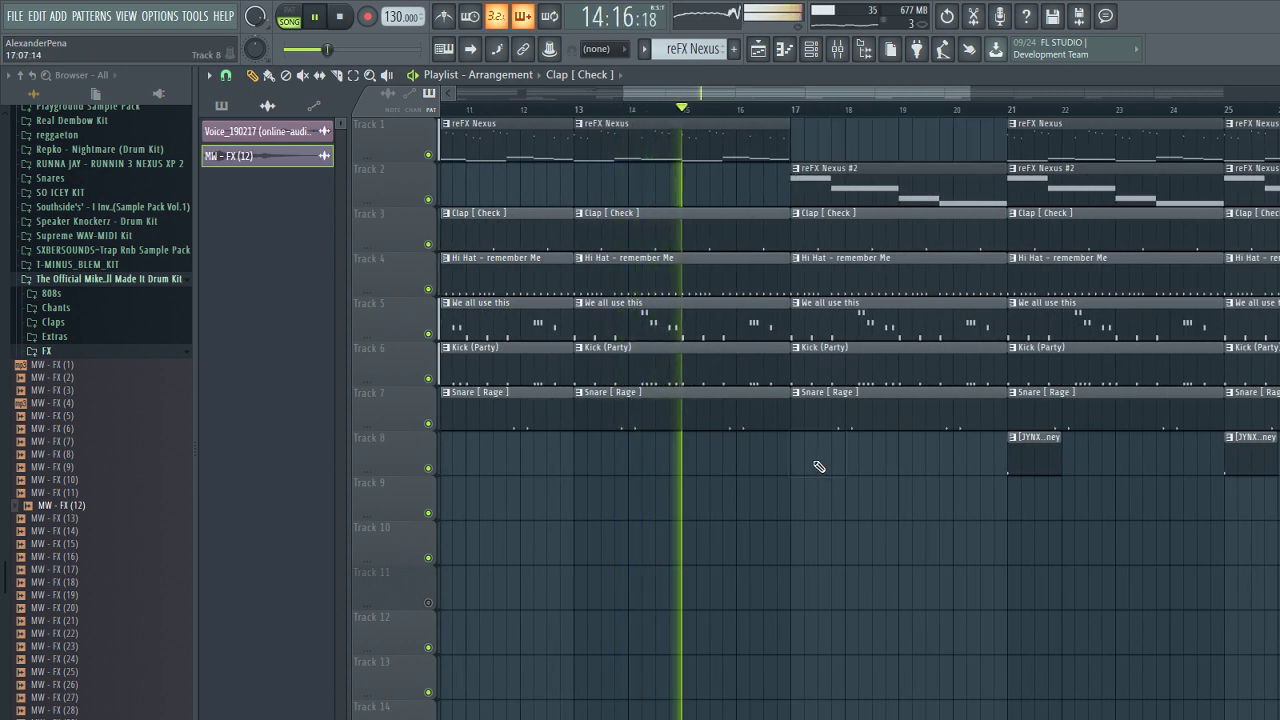
{"action": "left_click", "coordinate": [814, 465]}
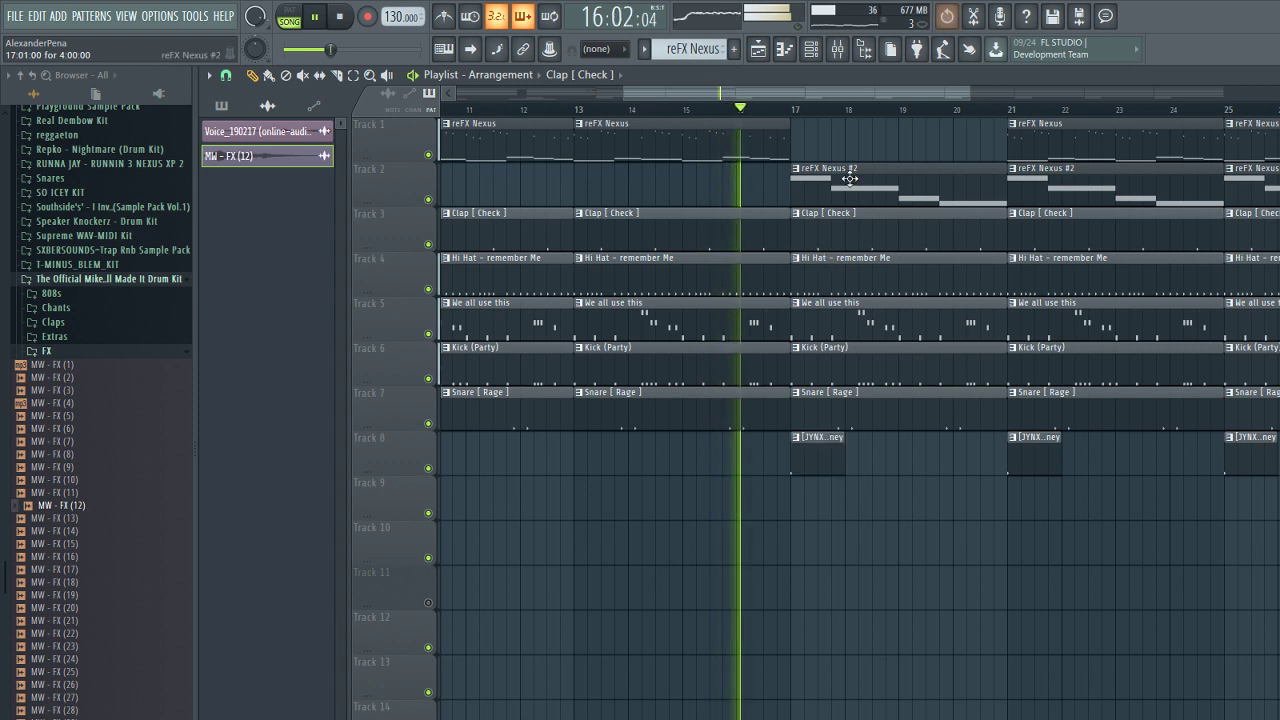
{"action": "right_click", "coordinate": [814, 465]}
{"action": "key", "text": "space"}
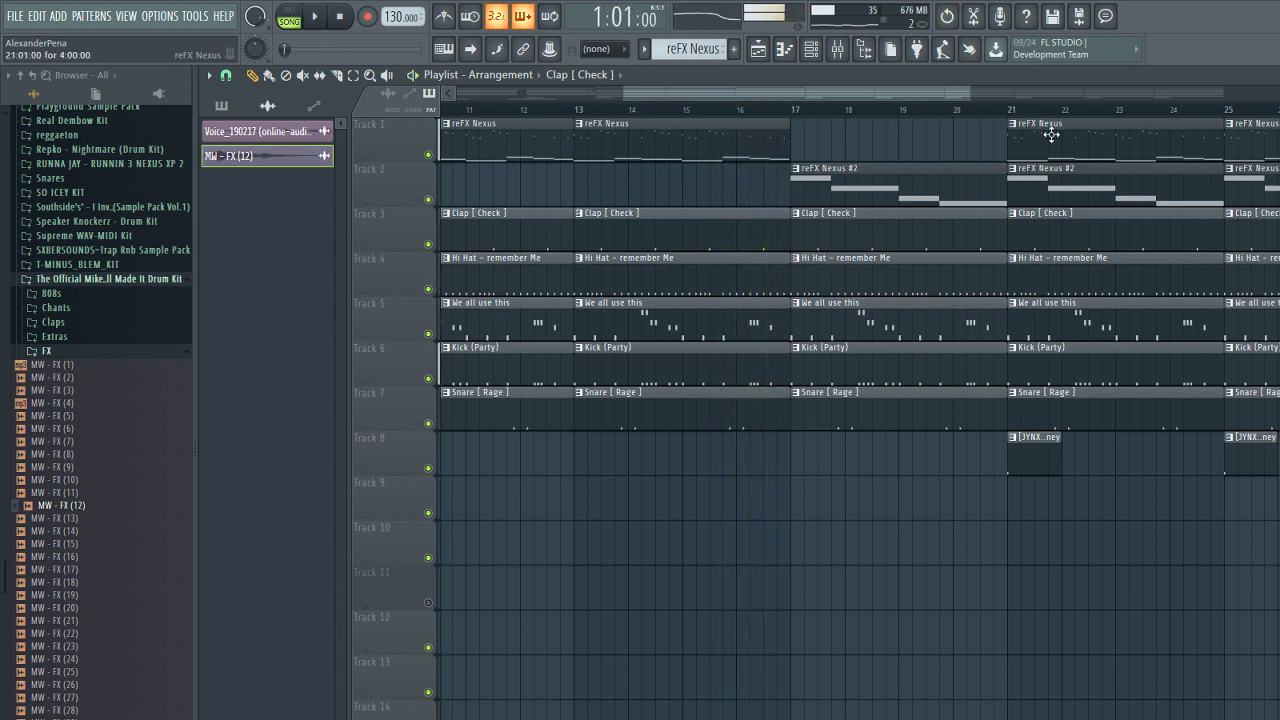
- Move the reFX Nexus clip from bar 21 to bar 17 on track 1 and delete the reFX Nexus #2 clip at bar 17
{"action": "key", "text": "space"}
{"action": "left_click_drag", "start_coordinate": [1051, 135], "coordinate": [877, 140]}
{"action": "left_click", "coordinate": [767, 110]}
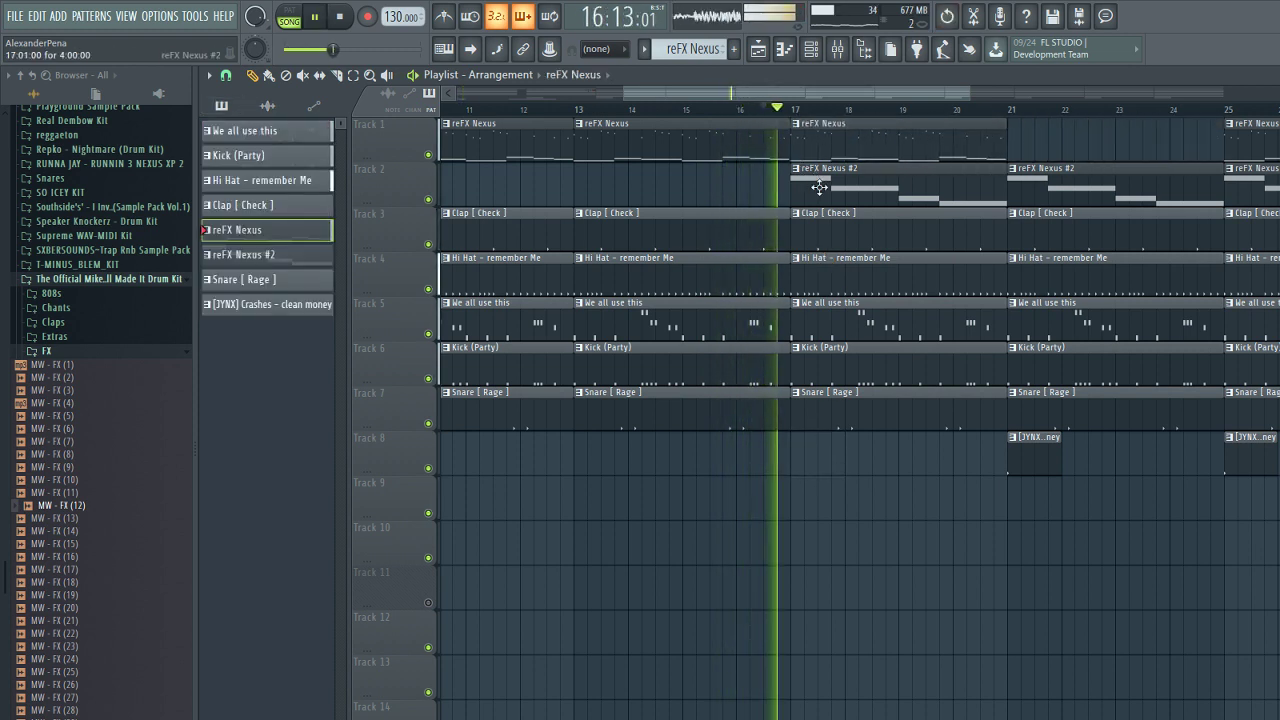
{"action": "right_click", "coordinate": [817, 188]}
- Delete the [JYNX] Crashes and Snare [ Rage ] clips at bar 21
{"action": "scroll", "coordinate": [1036, 488], "scroll_direction": "up", "scroll_amount": 3}
{"action": "right_click", "coordinate": [1020, 465]}
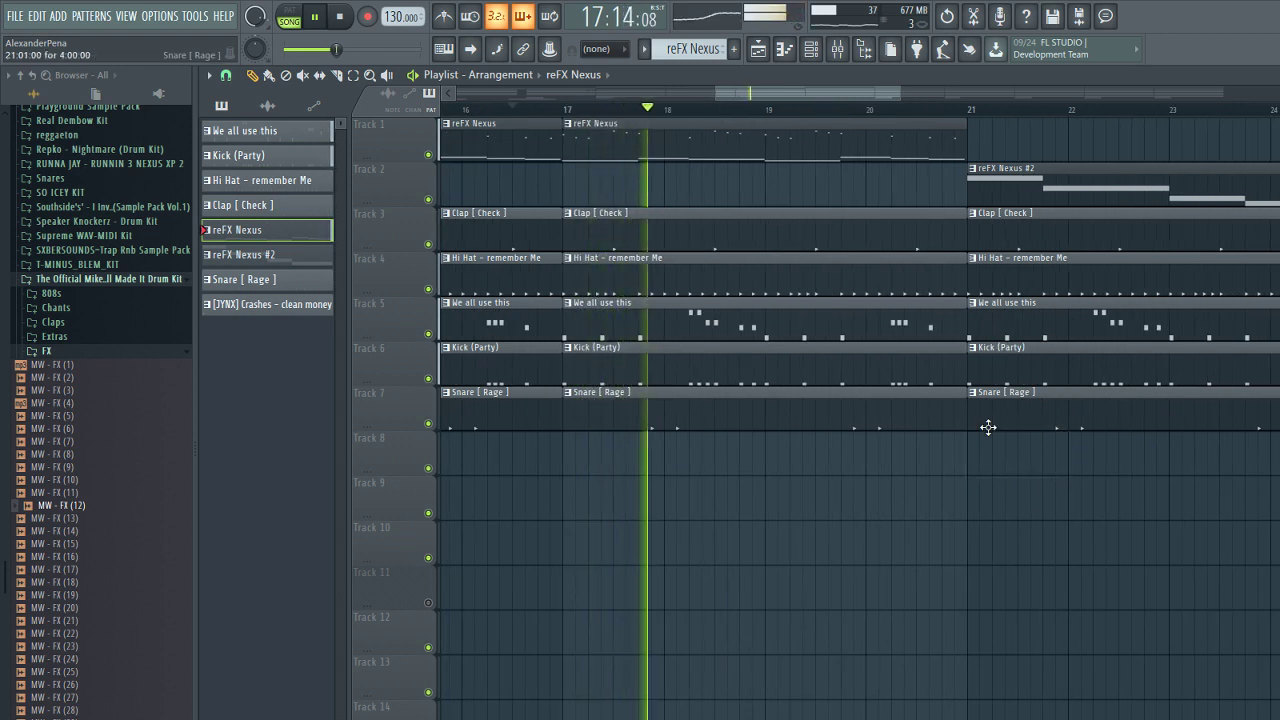
{"action": "right_click", "coordinate": [993, 423]}
- Shorten the reFX Nexus #2, Clap, Hi Hat, We all use this and Kick clips at bar 21 to half a bar
{"action": "left_click_drag", "start_coordinate": [993, 423], "coordinate": [972, 210]}
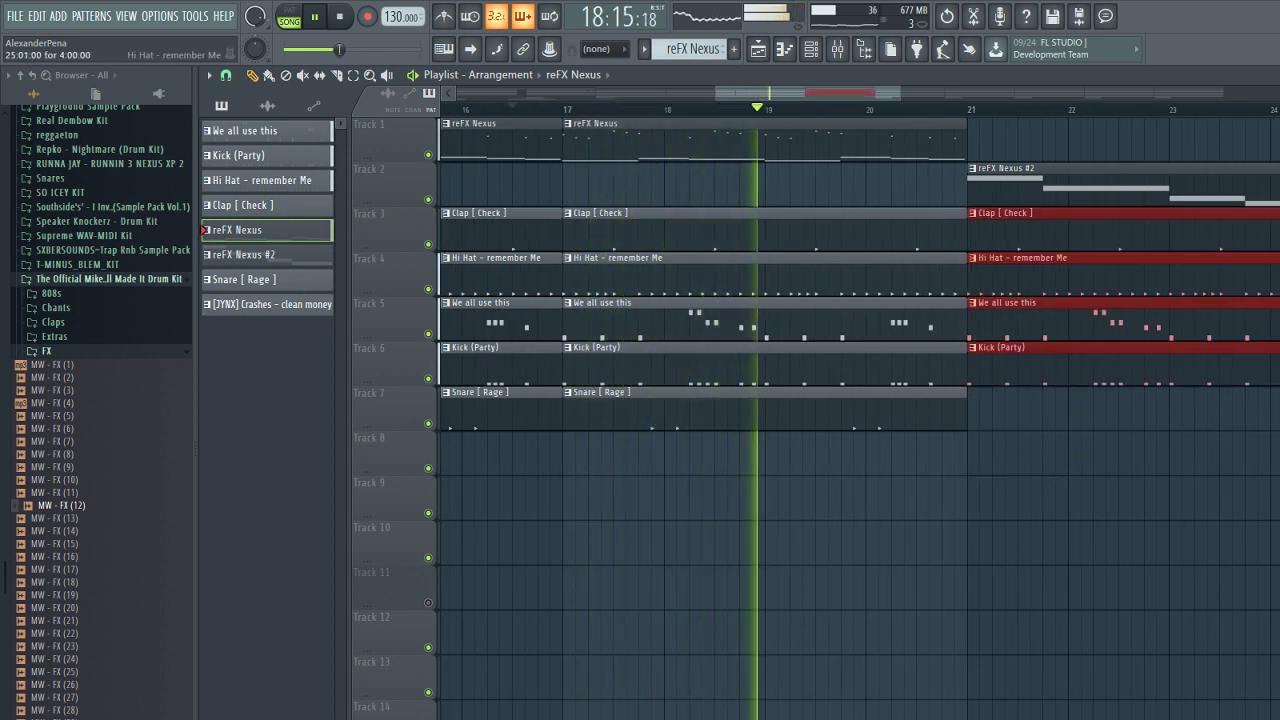
{"action": "left_click_drag", "start_coordinate": [1279, 413], "coordinate": [1047, 213]}
{"action": "key", "text": "space"}
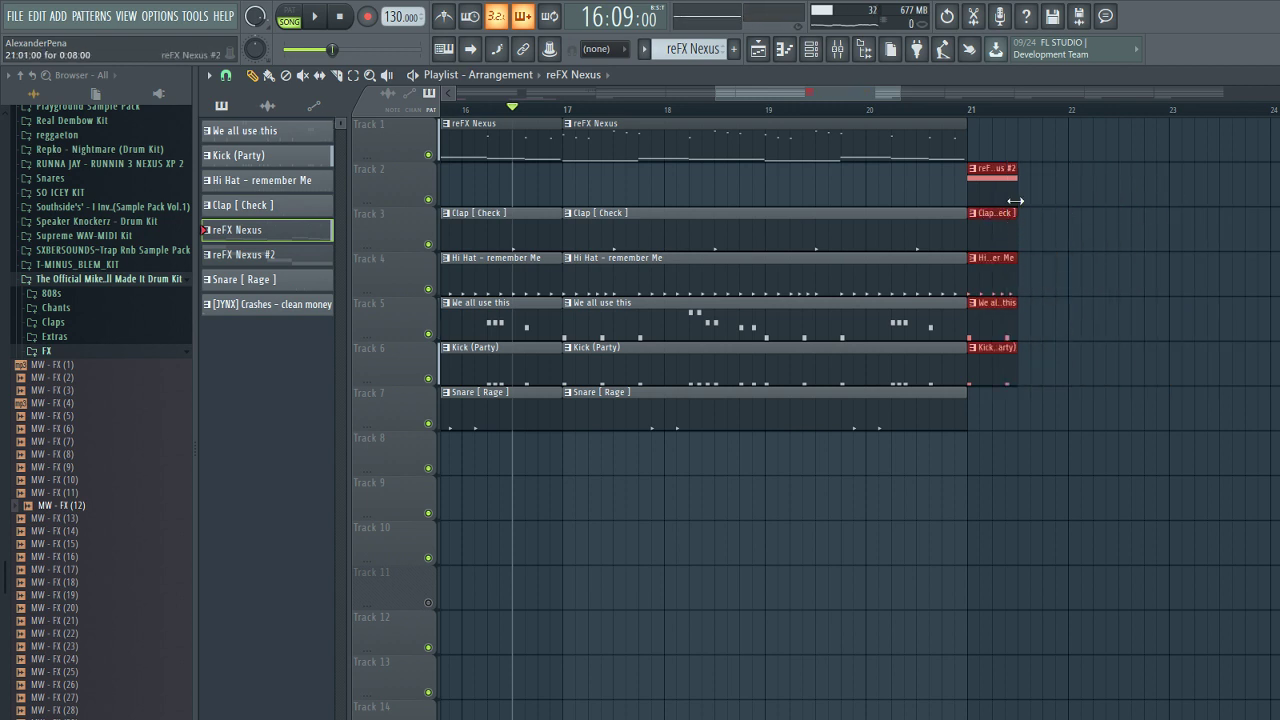
- Duplicate the half-bar block of clips on tracks 2 to 6 three times to fill bars 21 and 22
{"action": "key", "text": "ctrl+b"}
{"action": "key", "text": "ctrl+b"}
{"action": "key", "text": "ctrl+b"}
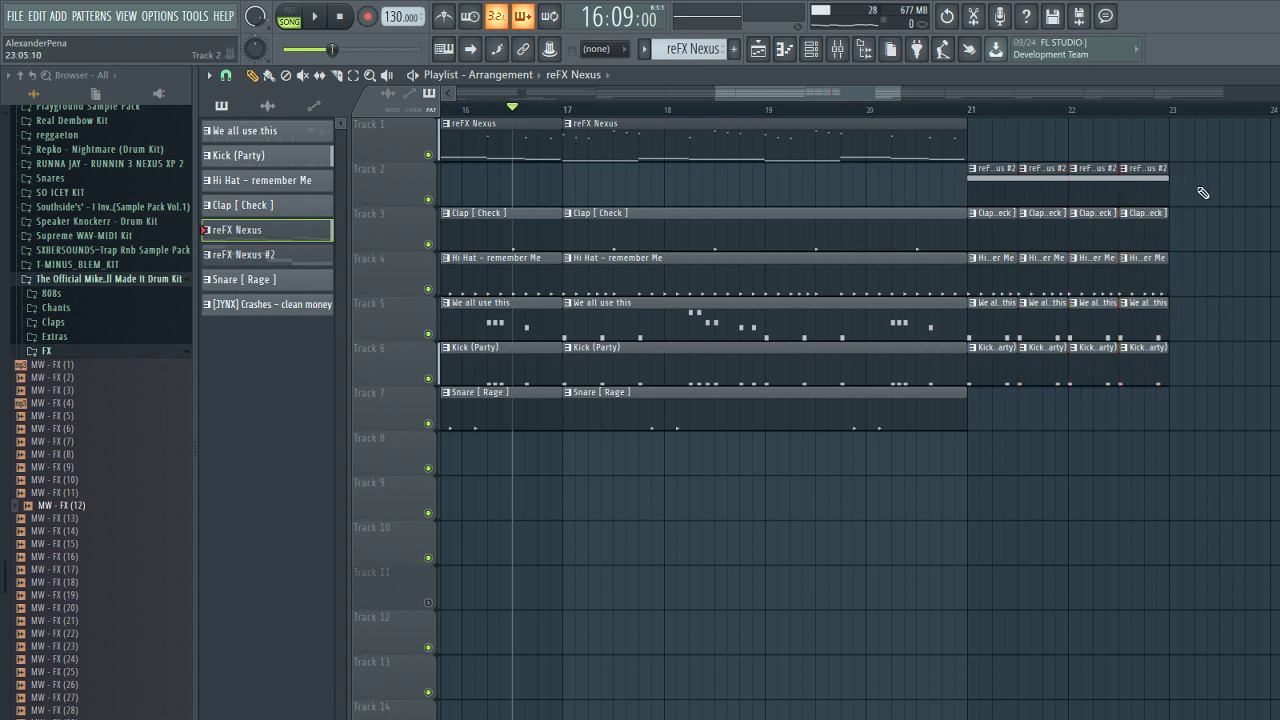
{"action": "scroll", "coordinate": [1203, 192], "scroll_direction": "down", "scroll_amount": 5}
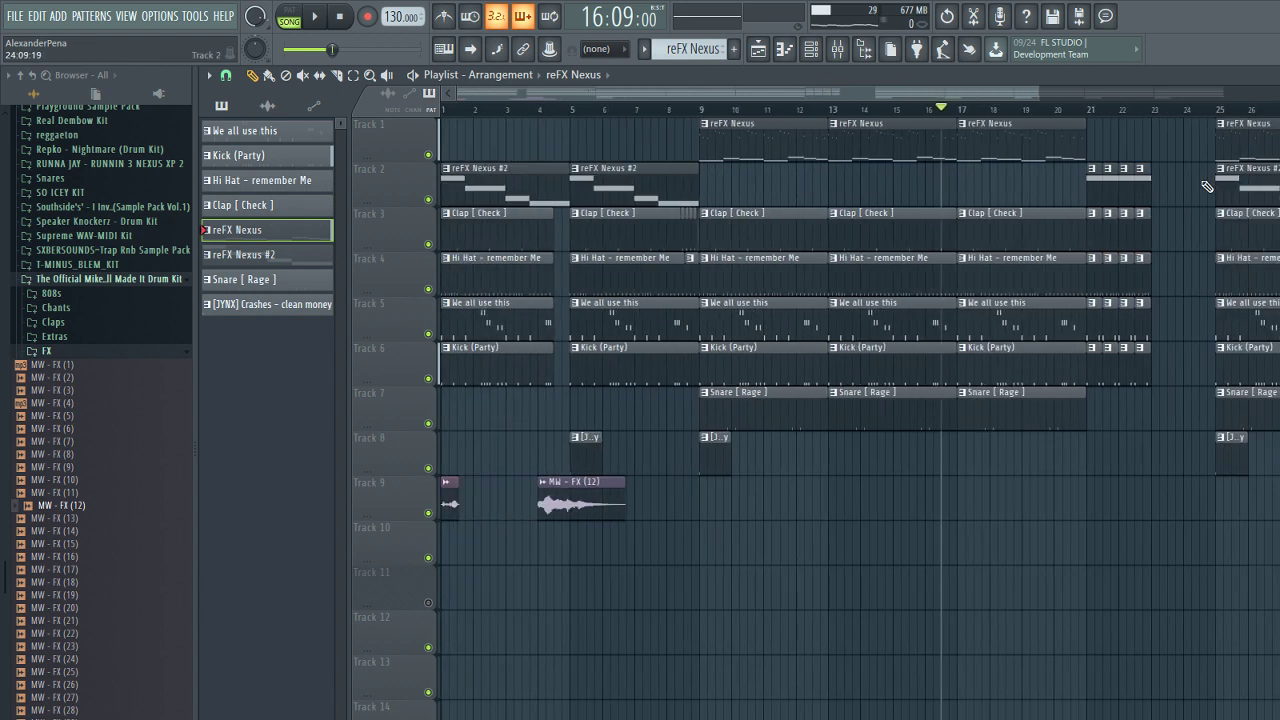
- Try trimming the bar 25 block of clips on tracks 2 to 7 to its last two bars and moving it to bar 23
{"action": "left_click_drag", "start_coordinate": [1243, 388], "coordinate": [1244, 428]}
{"action": "scroll", "coordinate": [1234, 349], "scroll_direction": "up", "scroll_amount": 4}
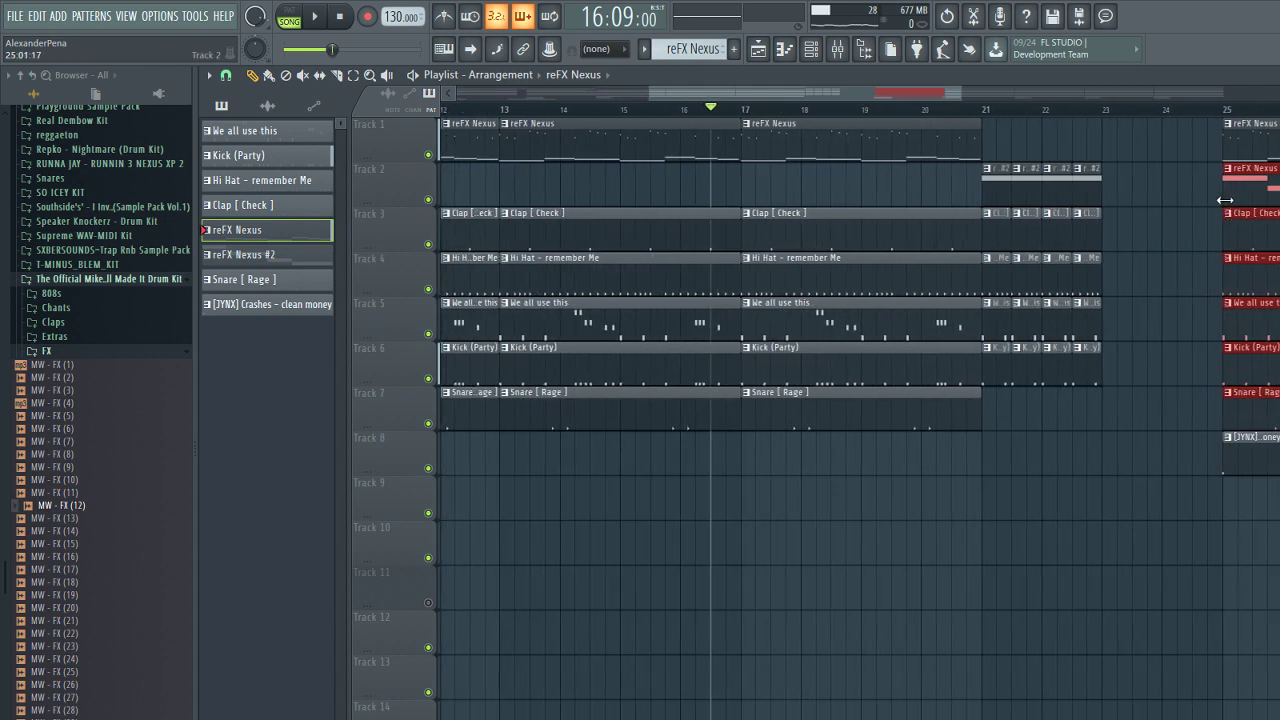
{"action": "key", "text": "Delete"}
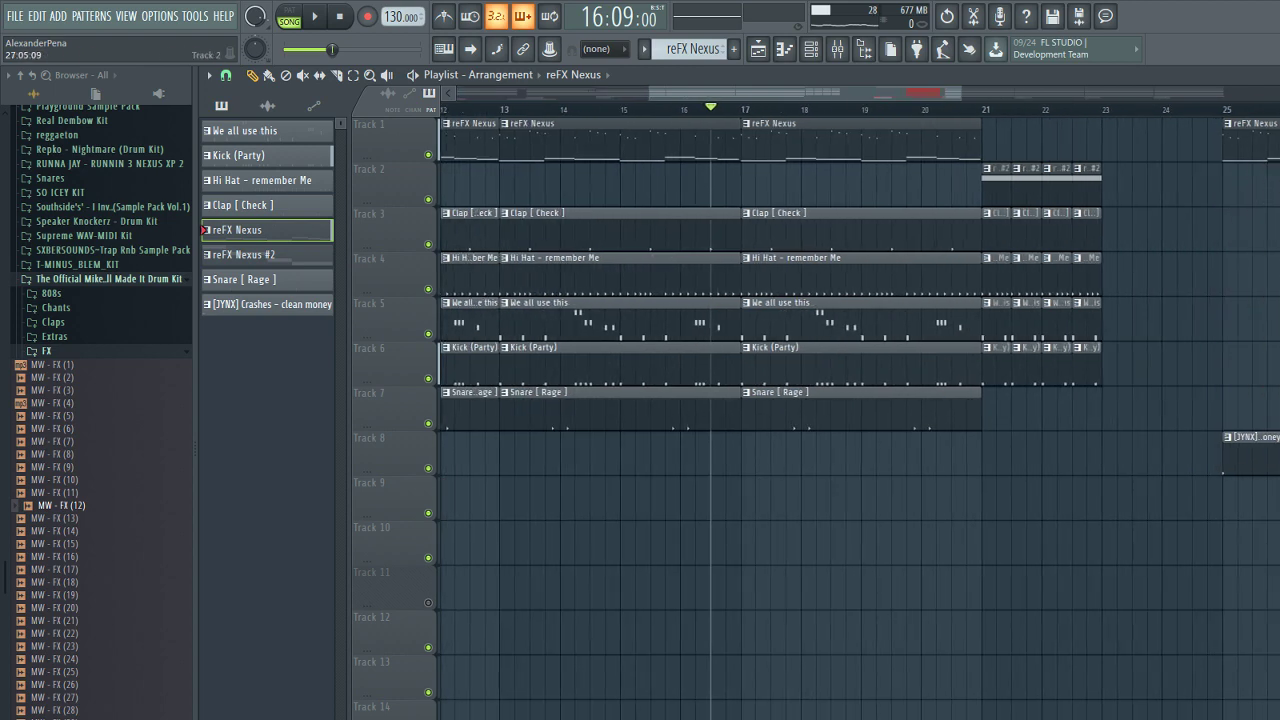
{"action": "left_click_drag", "start_coordinate": [1279, 198], "coordinate": [1131, 203]}
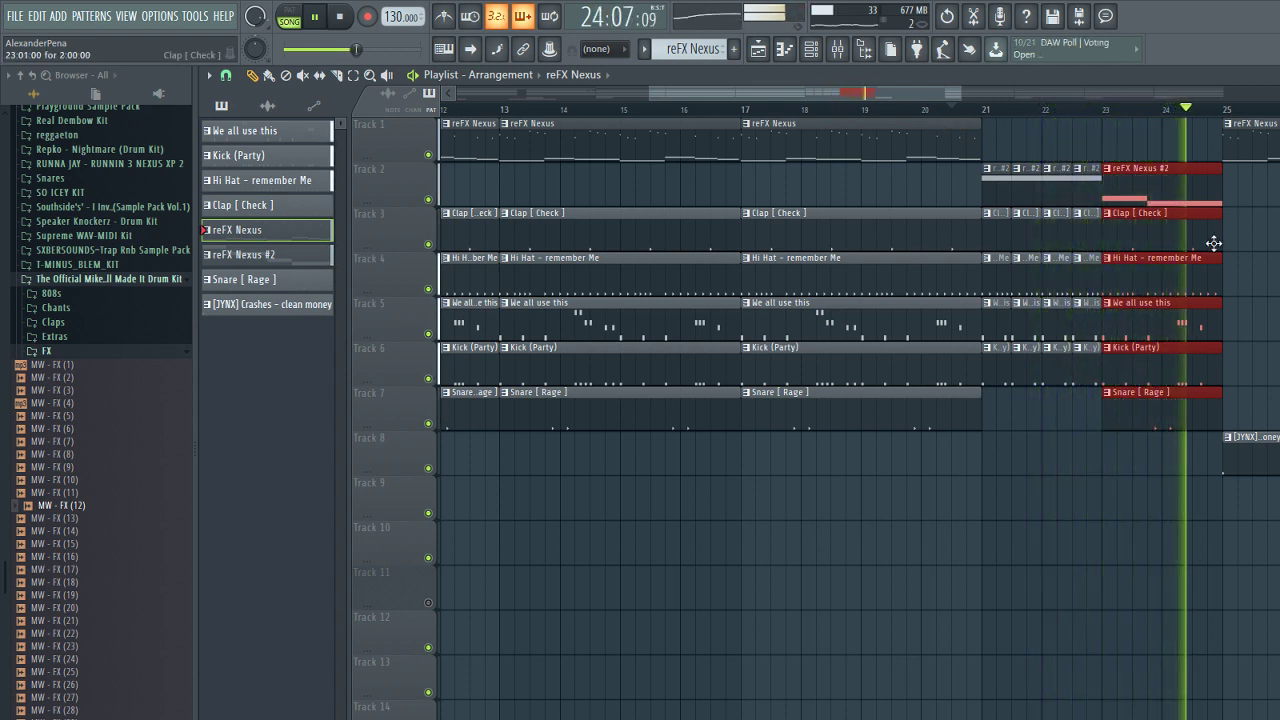
- Stop playback and delete the two-bar block of clips at bar 23 on tracks 2 to 7
{"action": "key", "text": "space"}
{"action": "right_click", "coordinate": [1170, 200]}
{"action": "scroll", "coordinate": [1148, 445], "scroll_direction": "down", "scroll_amount": 6}
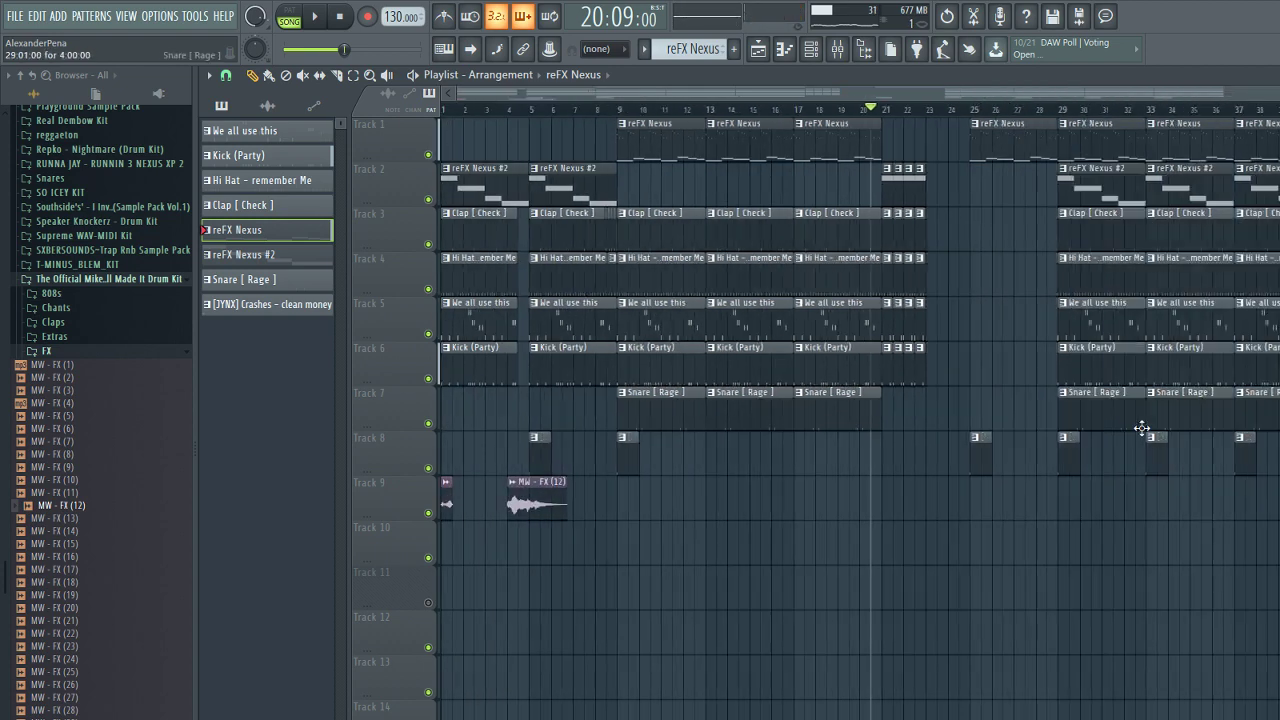
- Move all clips from bar 25 onward four bars later, so they start at bar 29
{"action": "left_click_drag", "start_coordinate": [1279, 563], "coordinate": [969, 157]}
{"action": "scroll", "coordinate": [820, 220], "scroll_direction": "up", "scroll_amount": 2}
{"action": "scroll", "coordinate": [820, 219], "scroll_direction": "up", "scroll_amount": 5}
- Move the first four-bar block of clips on tracks 2 to 7 back to bar 23 and play the transition
{"action": "scroll", "coordinate": [643, 200], "scroll_direction": "down", "scroll_amount": 4}
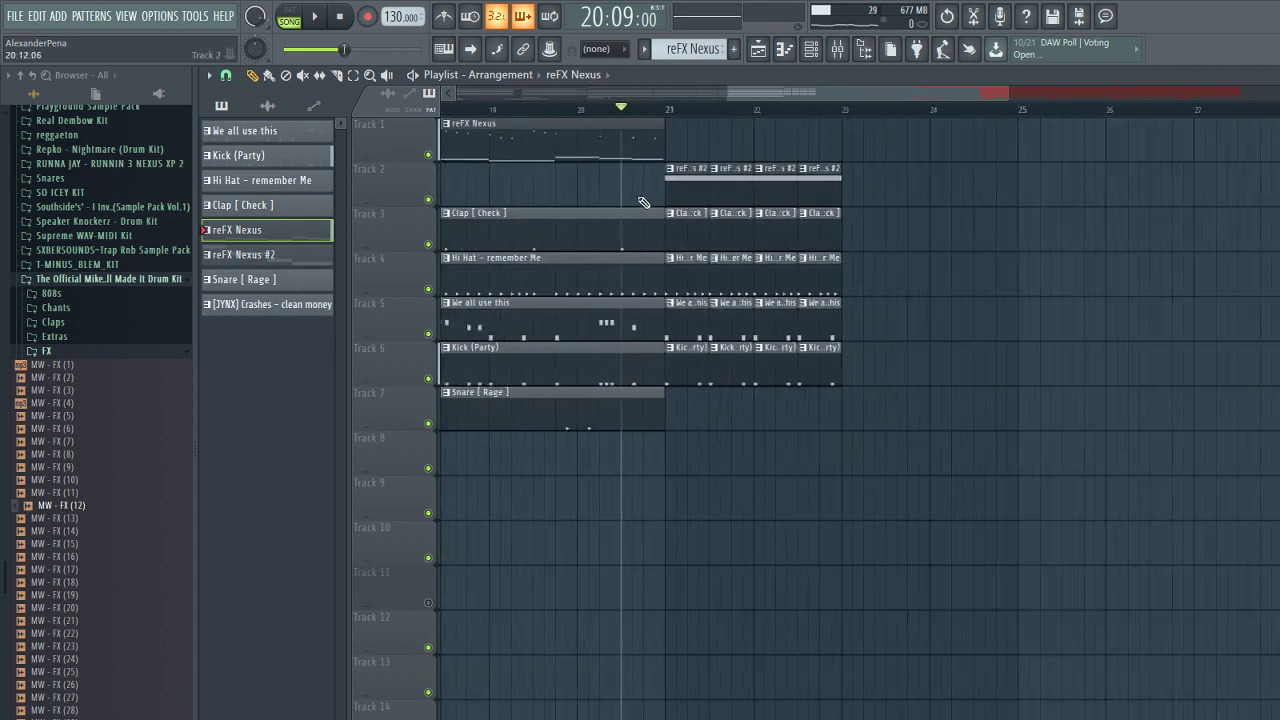
{"action": "left_click_drag", "start_coordinate": [923, 163], "coordinate": [1031, 392]}
{"action": "left_click_drag", "start_coordinate": [986, 199], "coordinate": [624, 199]}
{"action": "scroll", "coordinate": [624, 199], "scroll_direction": "up", "scroll_amount": 4}
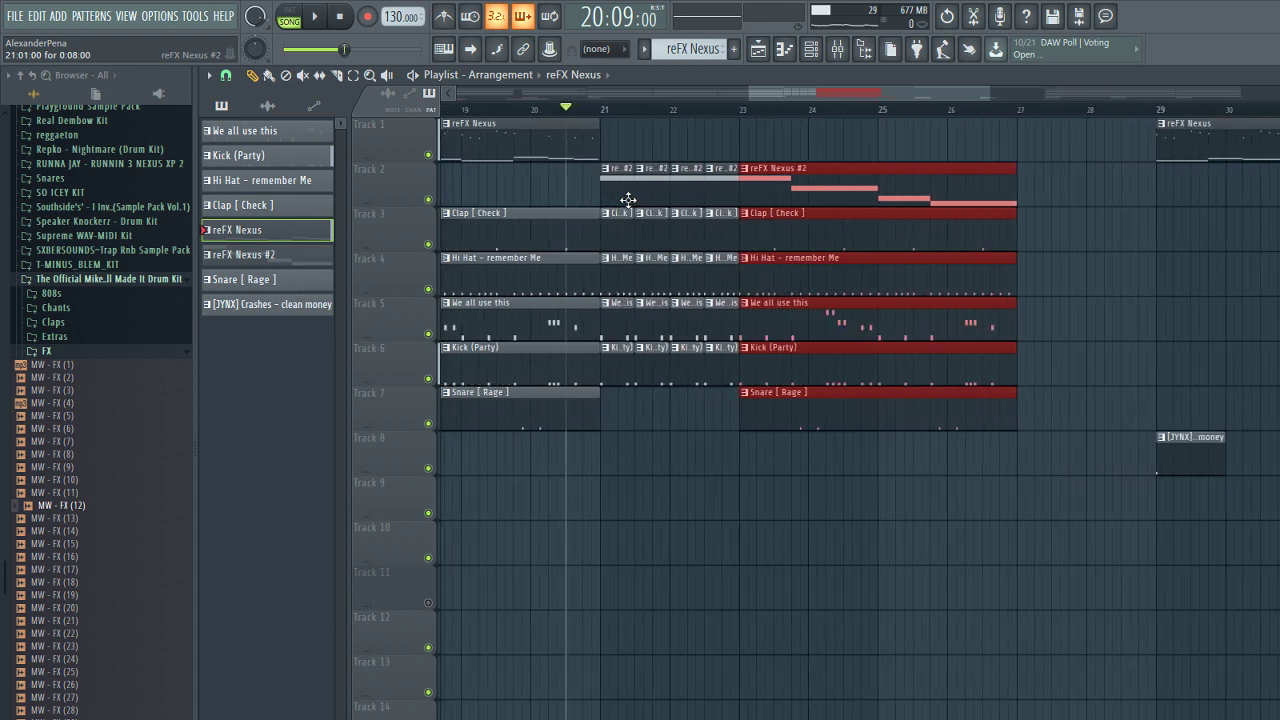
{"action": "key", "text": "space"}
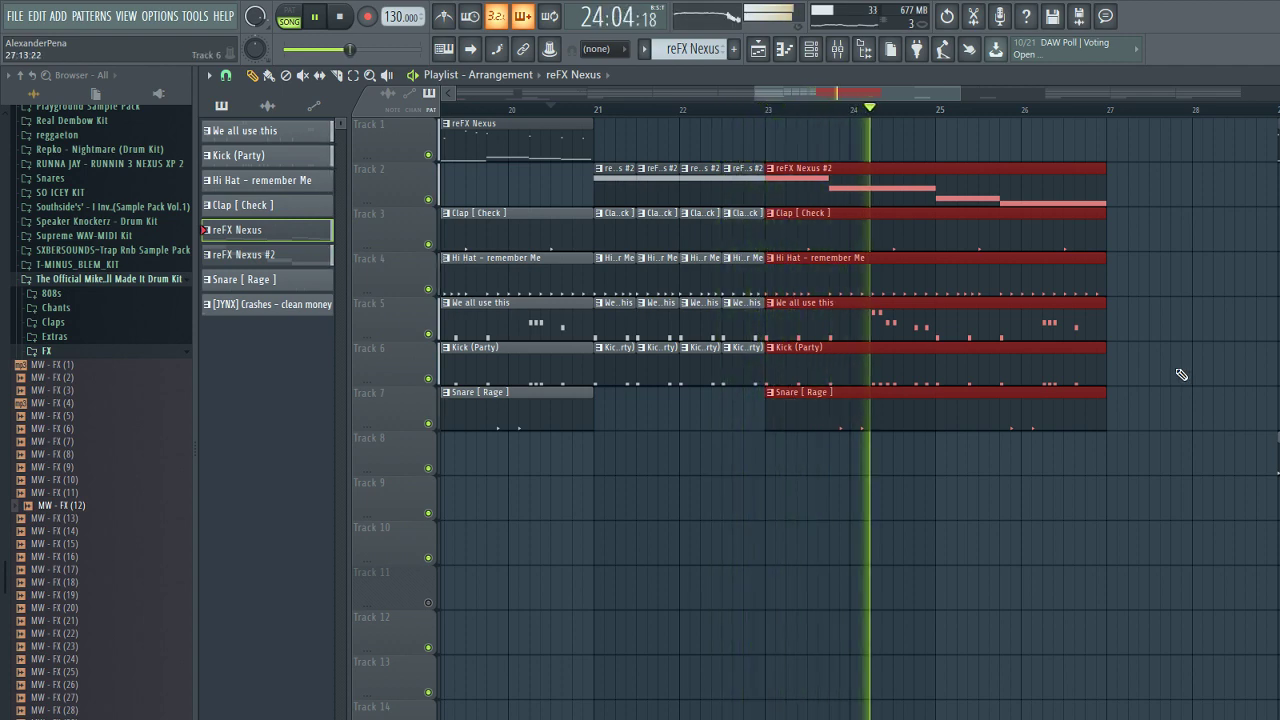
{"action": "scroll", "coordinate": [1106, 371], "scroll_direction": "down", "scroll_amount": 2}
{"action": "scroll", "coordinate": [1180, 371], "scroll_direction": "up", "scroll_amount": 3}
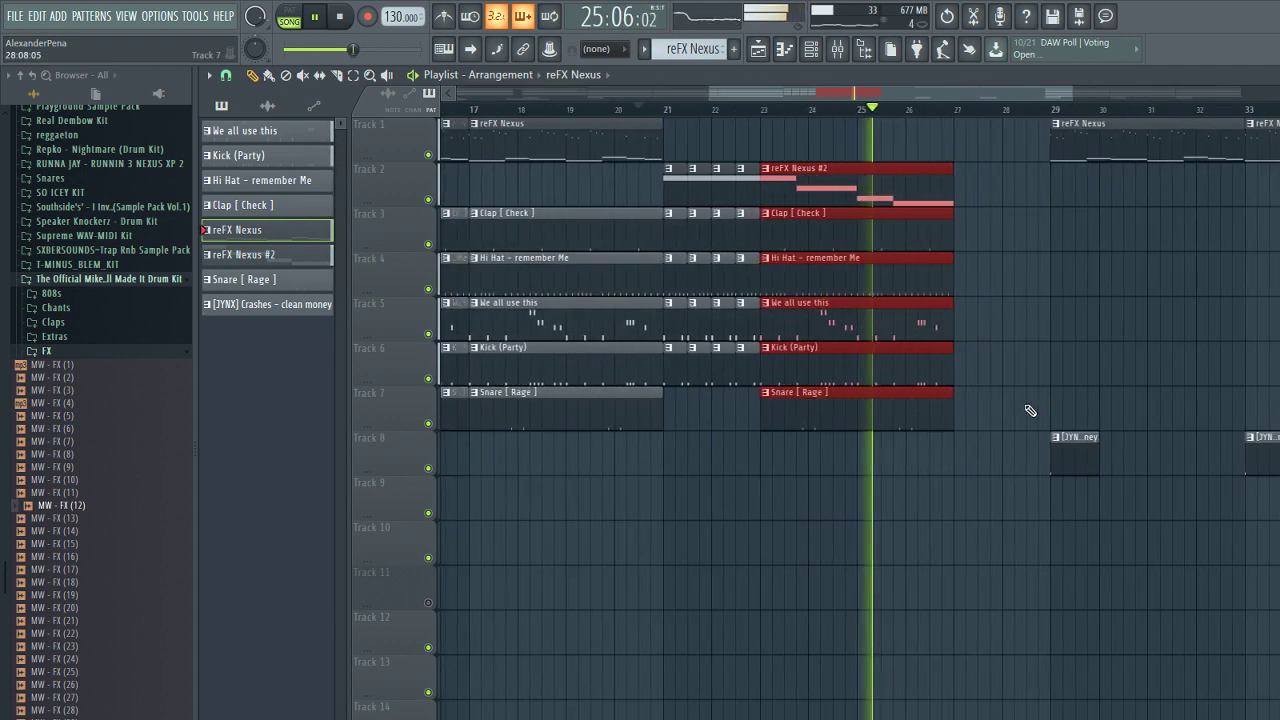
- Stop playback and move all clips from bar 29 onward four bars later, so they start at bar 33
{"action": "scroll", "coordinate": [1170, 325], "scroll_direction": "down", "scroll_amount": 2}
{"action": "key", "text": "space"}
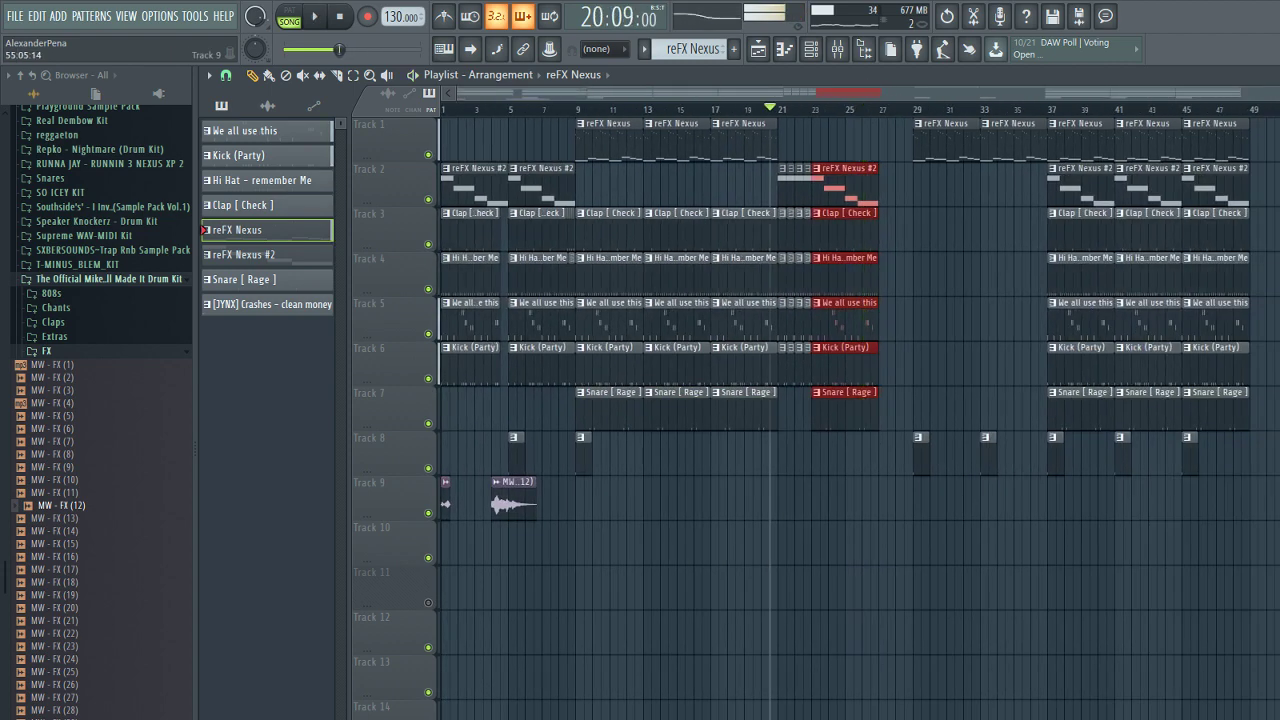
{"action": "left_click_drag", "start_coordinate": [1275, 520], "coordinate": [1022, 150]}
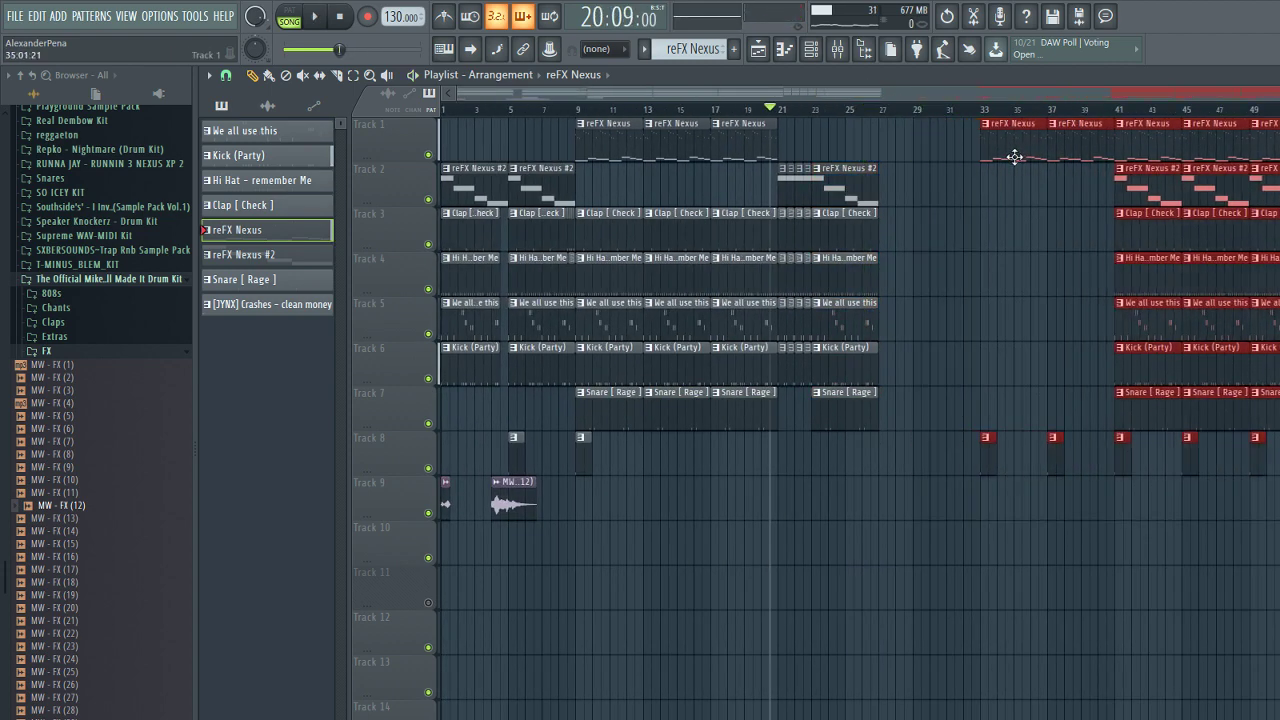
- Shorten the last half-bar block of bar 22 on tracks 2 to 6 to a quarter bar, duplicate it once and play it
{"action": "scroll", "coordinate": [1022, 150], "scroll_direction": "up", "scroll_amount": 3}
{"action": "scroll", "coordinate": [1047, 396], "scroll_direction": "up", "scroll_amount": 3}
{"action": "left_click_drag", "start_coordinate": [1067, 428], "coordinate": [997, 191]}
{"action": "key", "text": "ctrl+b"}
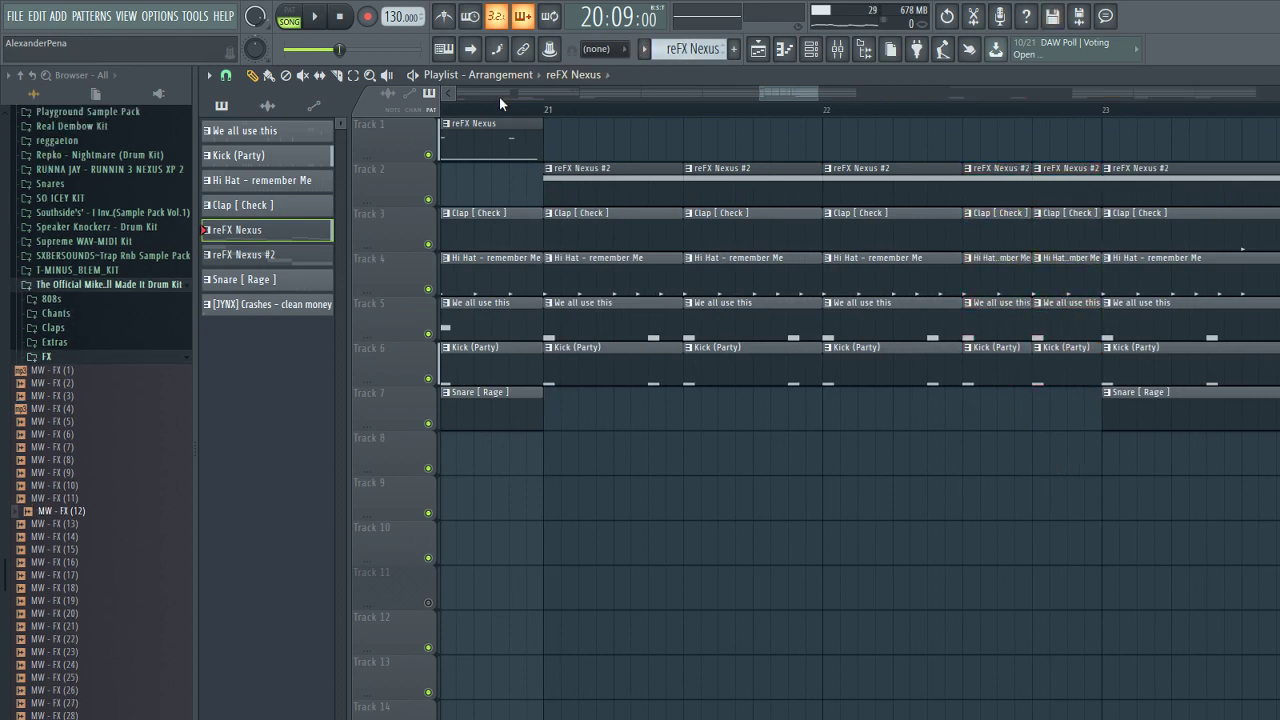
{"action": "key", "text": "space"}
- Duplicate the four-bar block of clips at bar 23 on tracks 2 to 7 to bar 27
{"action": "scroll", "coordinate": [1004, 471], "scroll_direction": "down", "scroll_amount": 4}
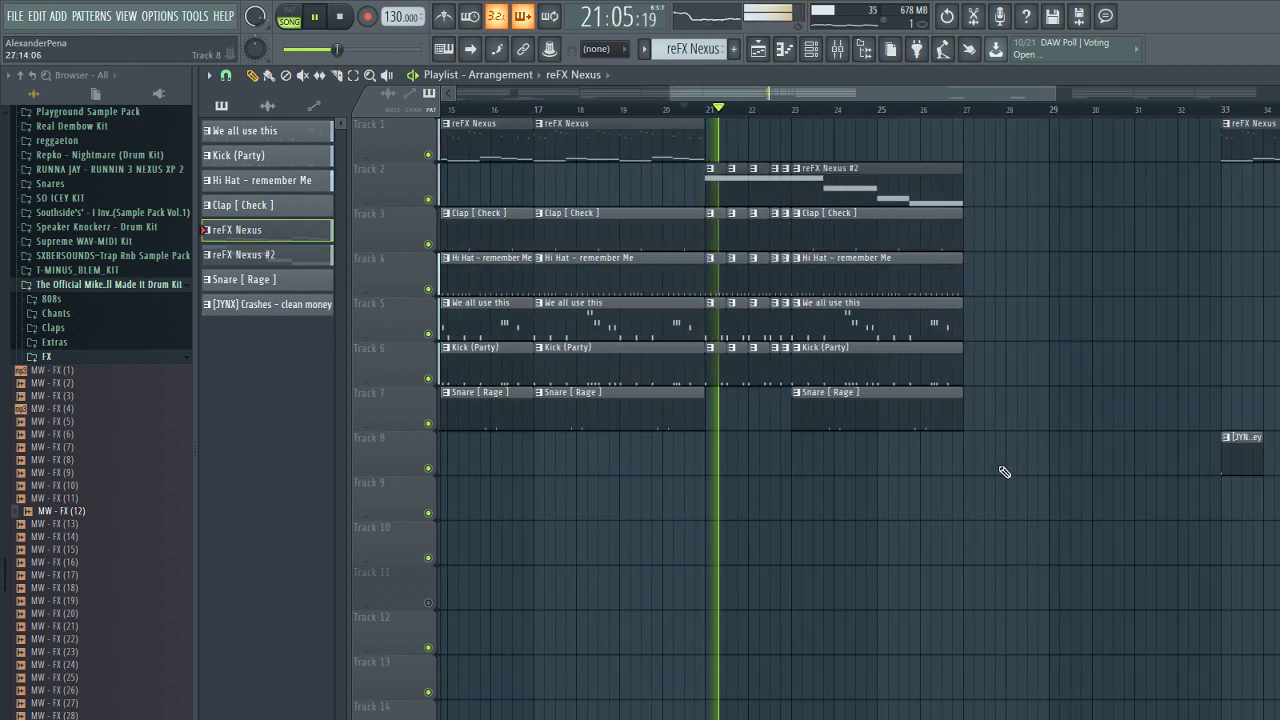
{"action": "left_click_drag", "start_coordinate": [1004, 471], "coordinate": [826, 149]}
{"action": "key", "text": "ctrl+b"}
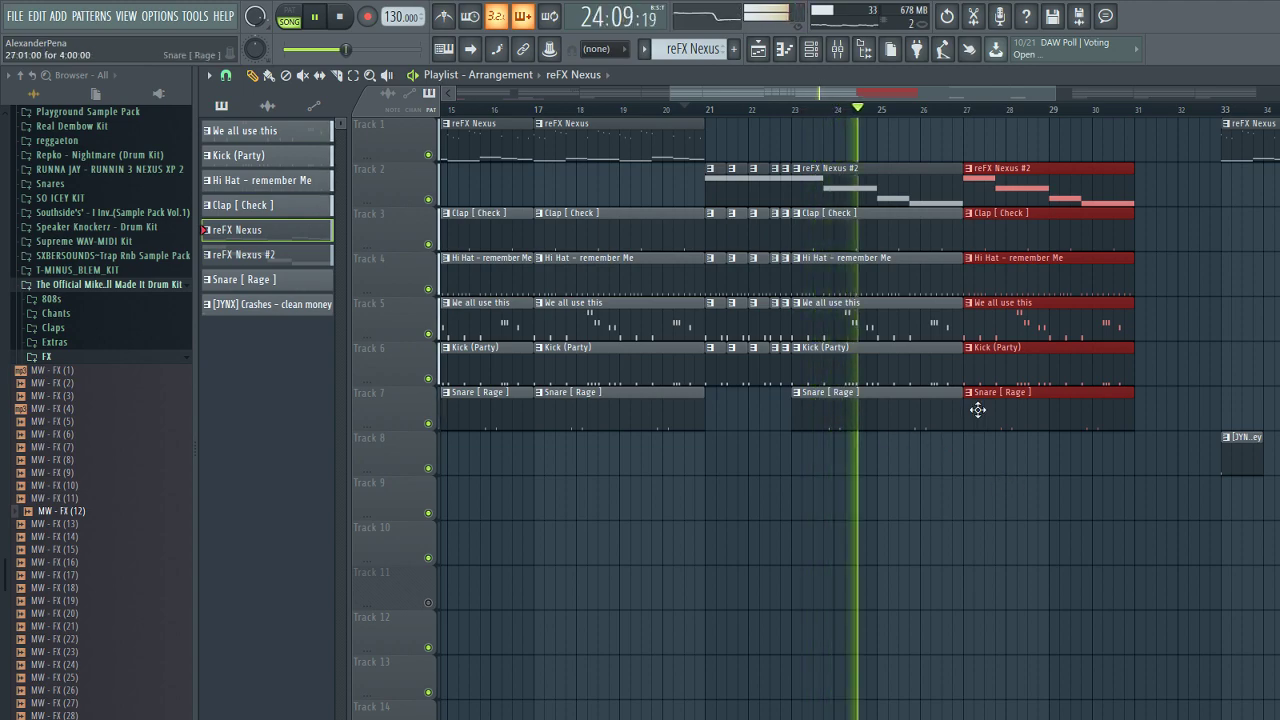
{"action": "scroll", "coordinate": [1034, 461], "scroll_direction": "down", "scroll_amount": 3}
{"action": "scroll", "coordinate": [1037, 465], "scroll_direction": "up", "scroll_amount": 3}
{"action": "scroll", "coordinate": [1034, 458], "scroll_direction": "up", "scroll_amount": 2}
{"action": "scroll", "coordinate": [1037, 425], "scroll_direction": "down", "scroll_amount": 5}
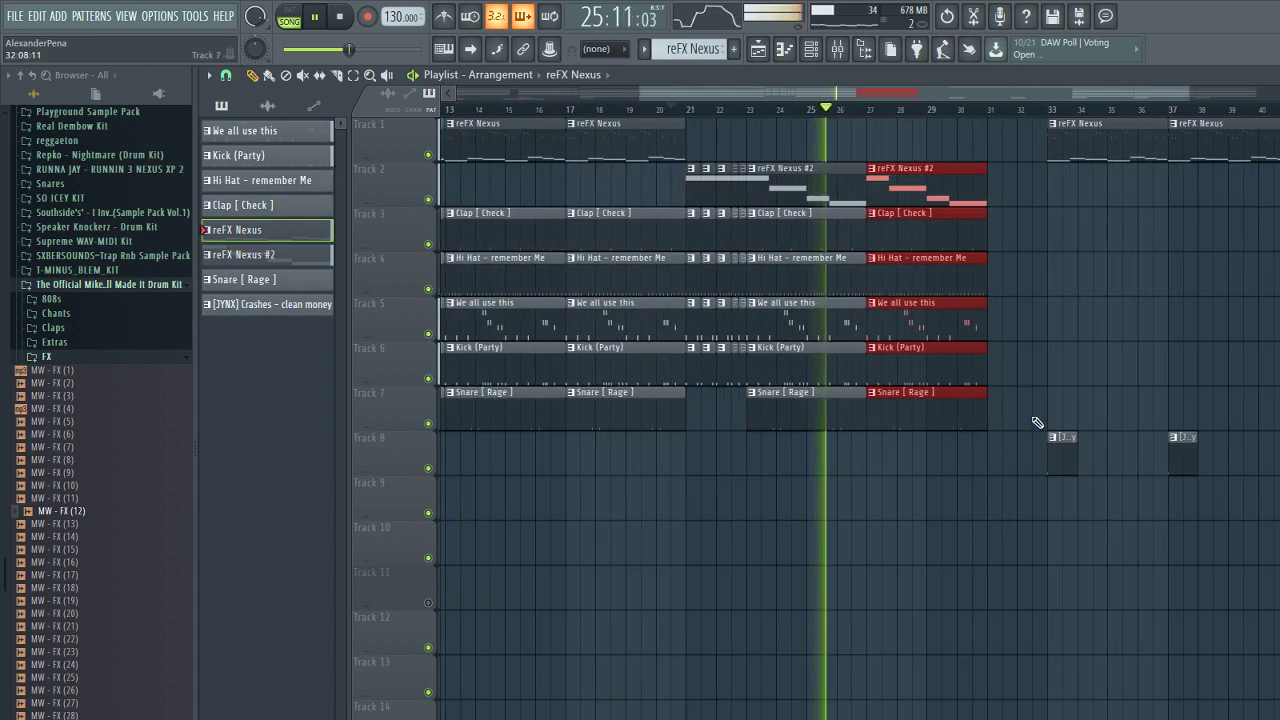
- Move the reFX Nexus clip from bar 33 to bar 31 and duplicate the We all use this, Kick and Clap clips to bar 31
{"action": "scroll", "coordinate": [1015, 442], "scroll_direction": "up", "scroll_amount": 2}
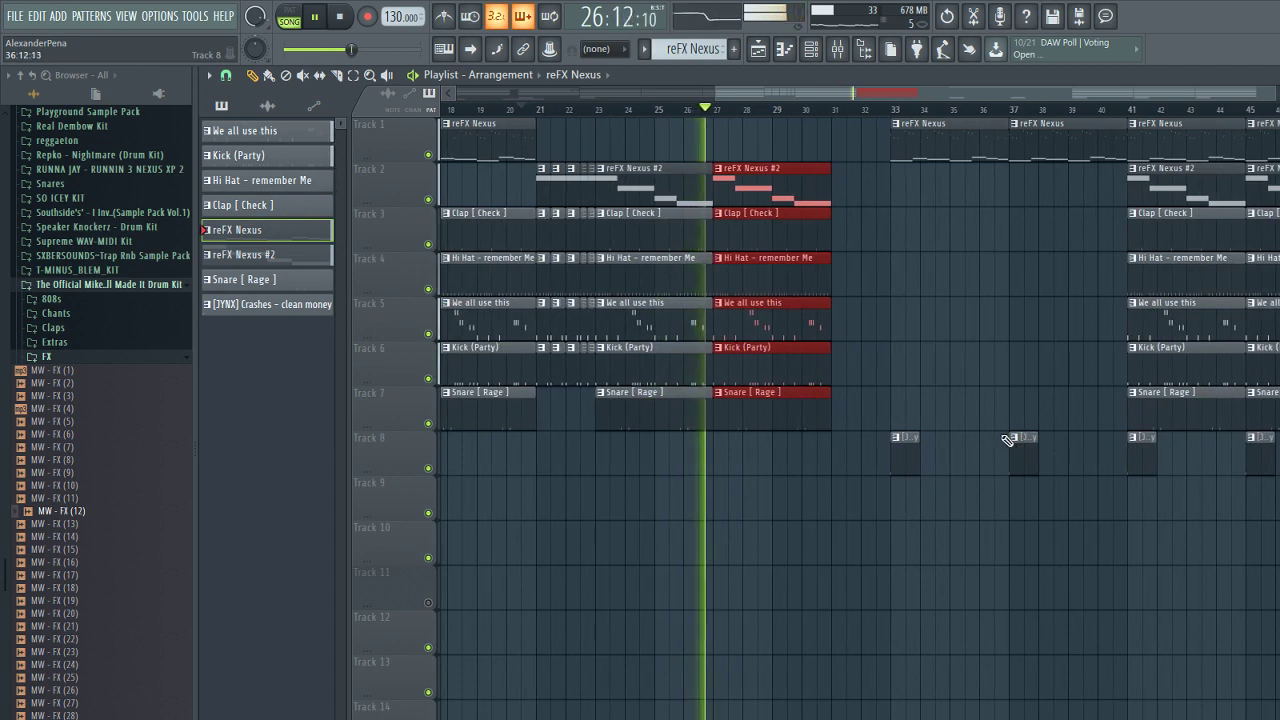
{"action": "left_click_drag", "start_coordinate": [919, 151], "coordinate": [862, 151]}
{"action": "left_click_drag", "start_coordinate": [834, 298], "coordinate": [802, 368]}
{"action": "key", "text": "ctrl+b"}
{"action": "left_click_drag", "start_coordinate": [859, 247], "coordinate": [817, 249]}
{"action": "key", "text": "ctrl+b"}
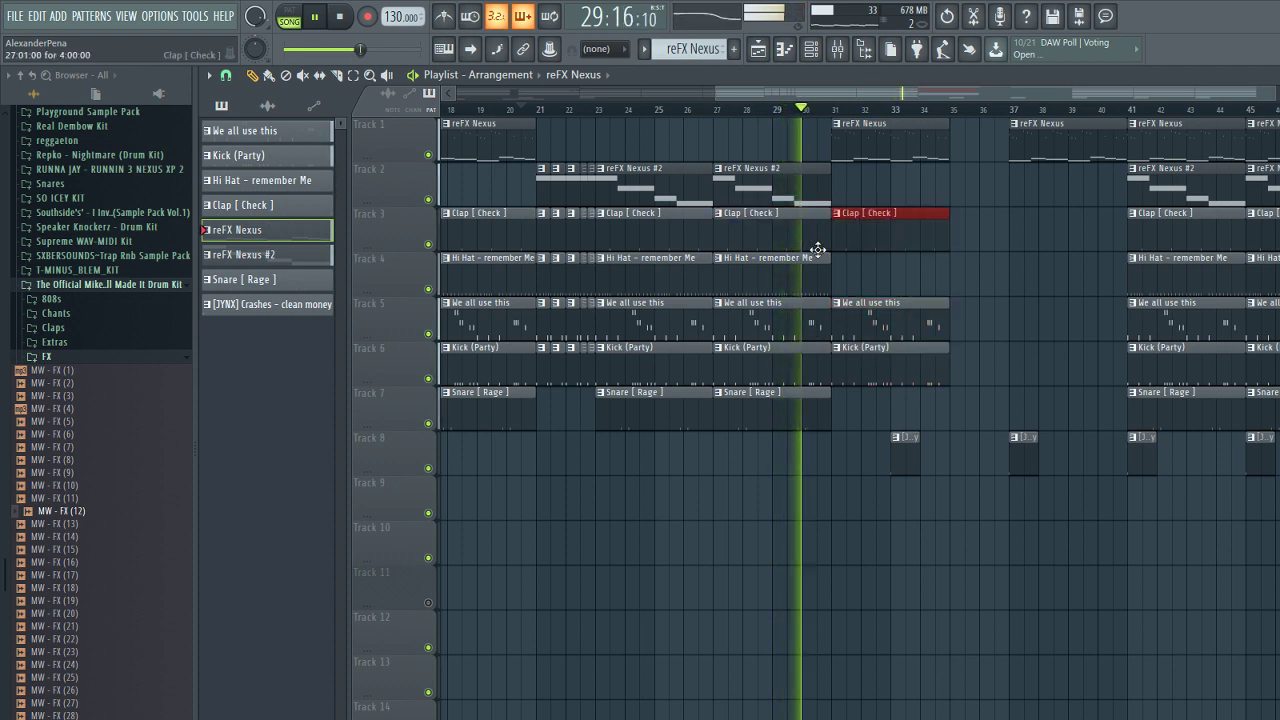
- Delete the [JYNX] Crashes clip at bar 33 and move the bar 31 clips on tracks 1, 3, 5 and 6 to bar 33
{"action": "right_click", "coordinate": [905, 466]}
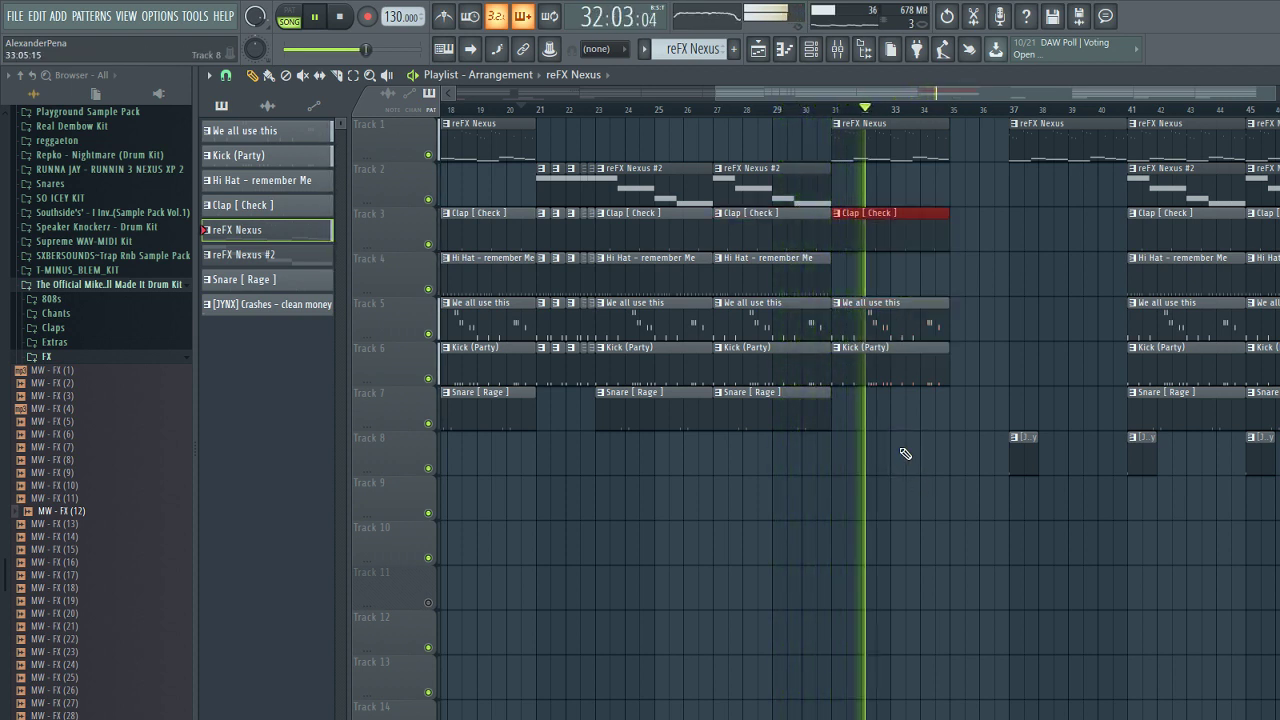
{"action": "scroll", "coordinate": [891, 266], "scroll_direction": "up", "scroll_amount": 2}
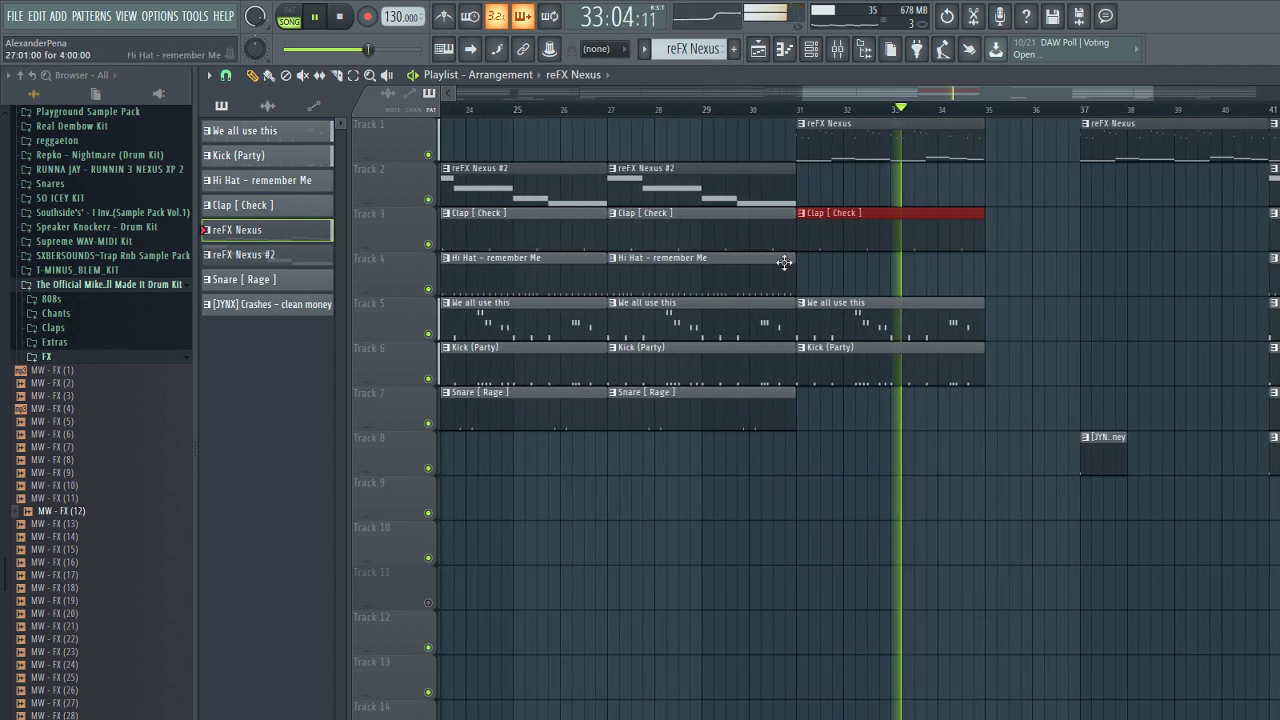
{"action": "left_click", "coordinate": [767, 290]}
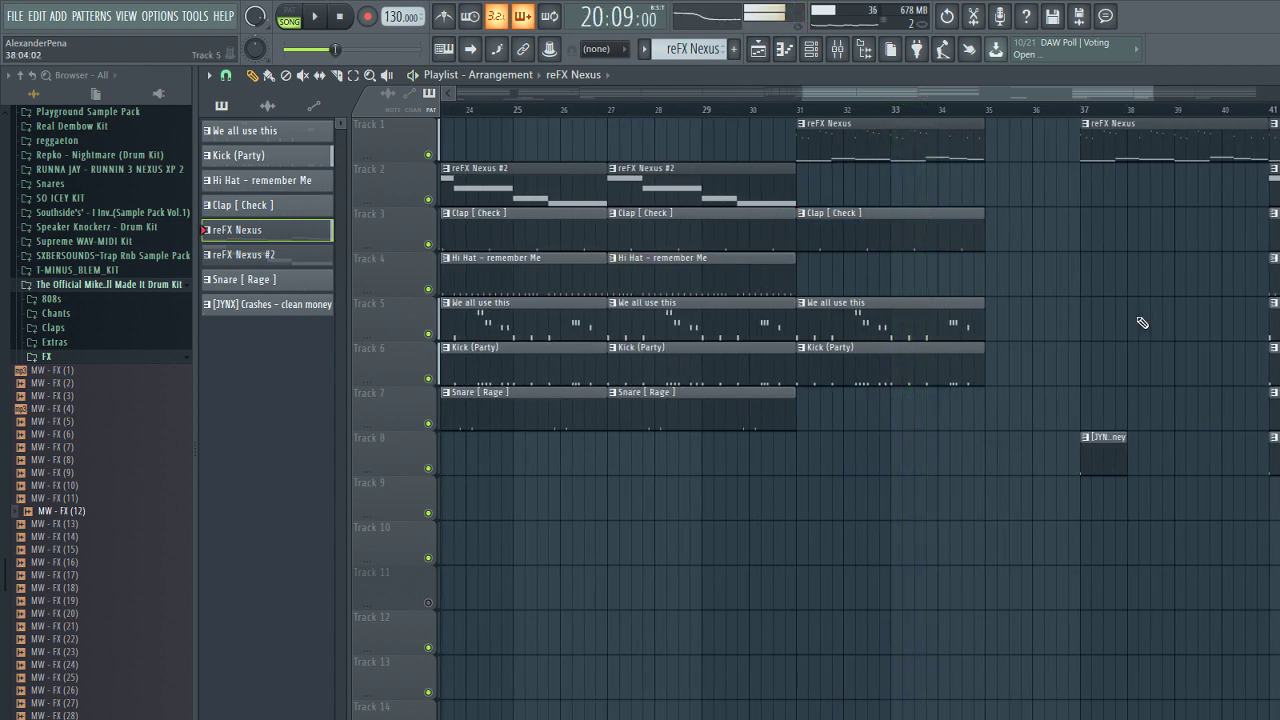
{"action": "scroll", "coordinate": [714, 179], "scroll_direction": "down", "scroll_amount": 2}
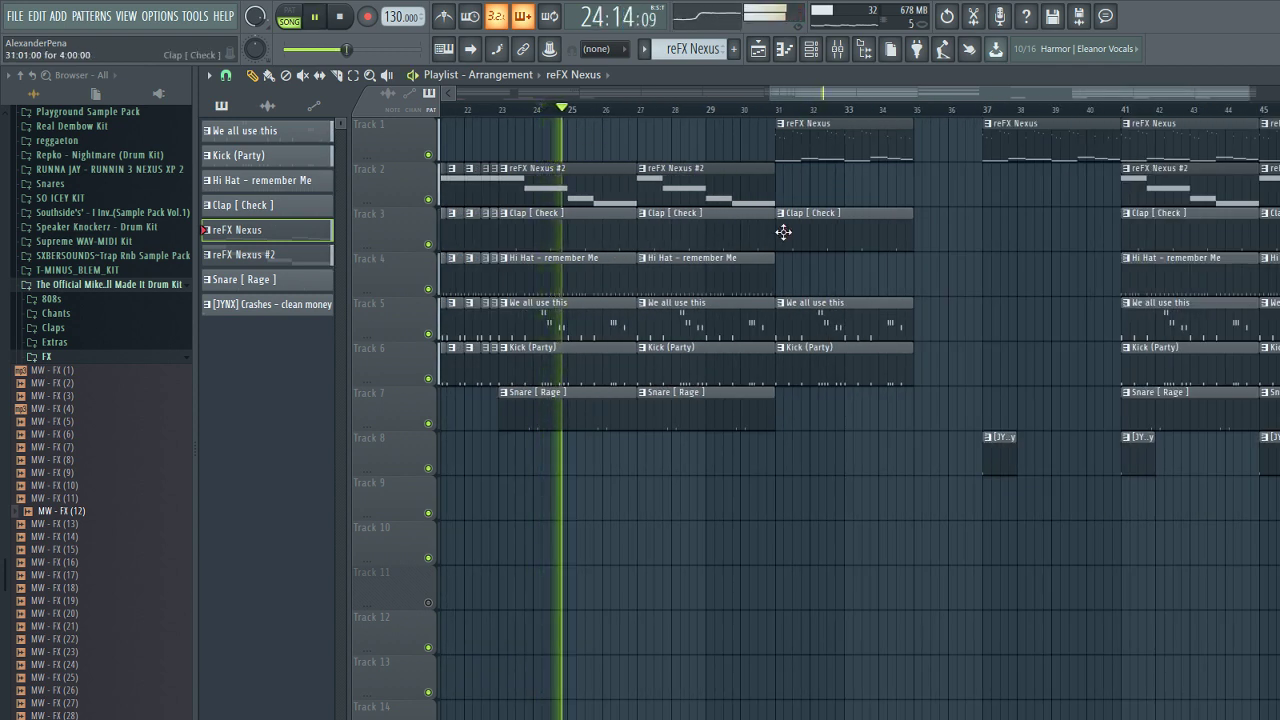
{"action": "left_click_drag", "start_coordinate": [901, 425], "coordinate": [892, 157]}
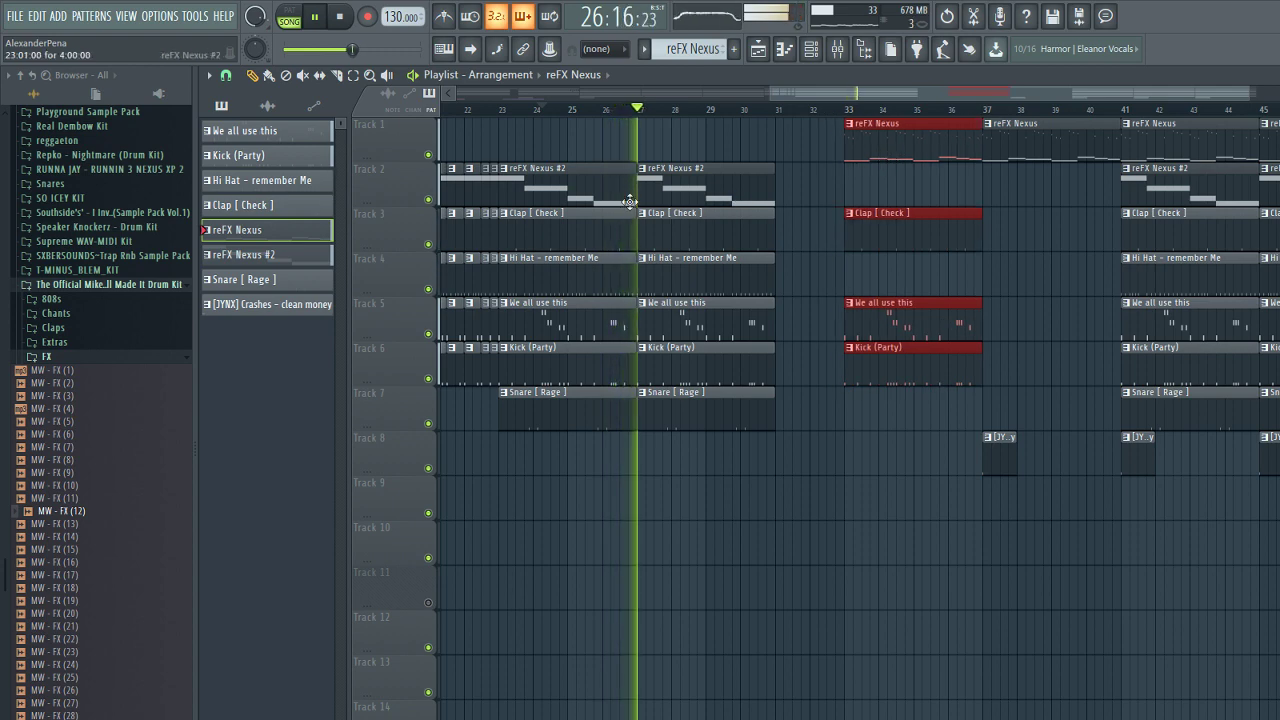
- Duplicate the two-bar roll of short clips at bars 21 and 22 on tracks 2 to 6 and place the copy at bar 31
{"action": "scroll", "coordinate": [722, 235], "scroll_direction": "down", "scroll_amount": 4}
{"action": "scroll", "coordinate": [909, 306], "scroll_direction": "up", "scroll_amount": 3}
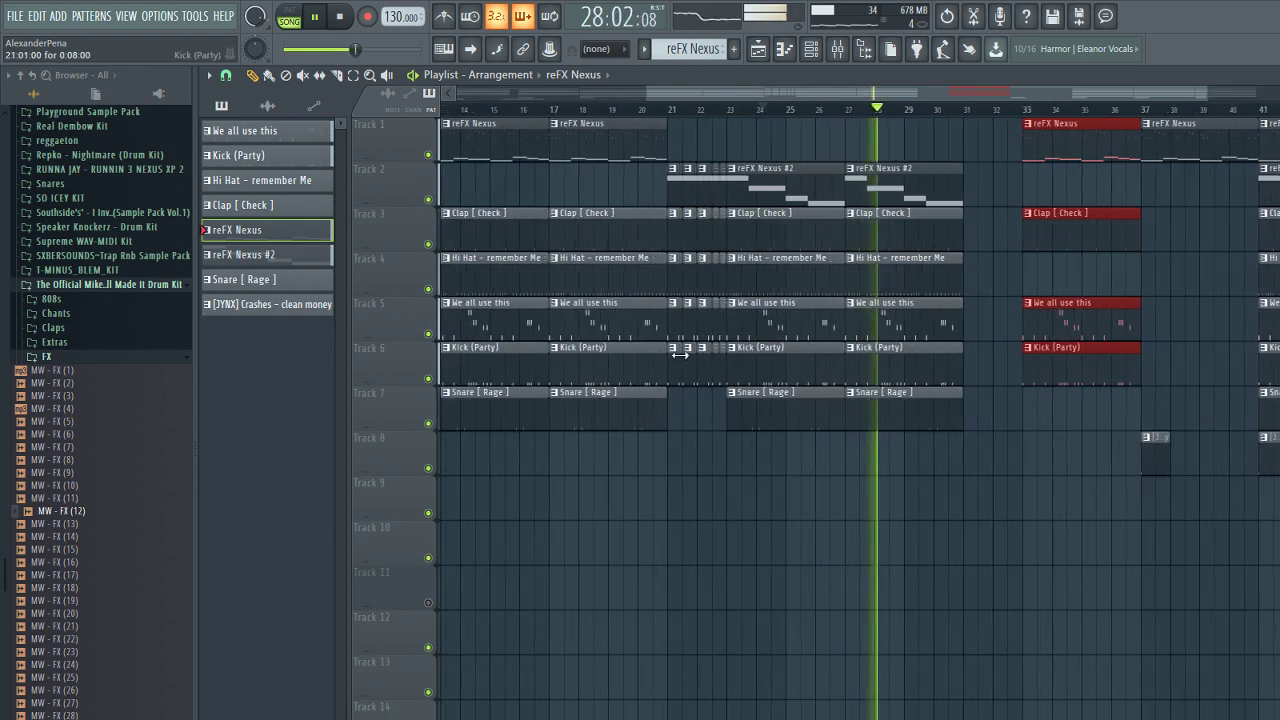
{"action": "scroll", "coordinate": [690, 360], "scroll_direction": "up", "scroll_amount": 1}
{"action": "left_click_drag", "start_coordinate": [727, 412], "coordinate": [664, 185]}
{"action": "scroll", "coordinate": [677, 241], "scroll_direction": "up", "scroll_amount": 2}
{"action": "key", "text": "space"}
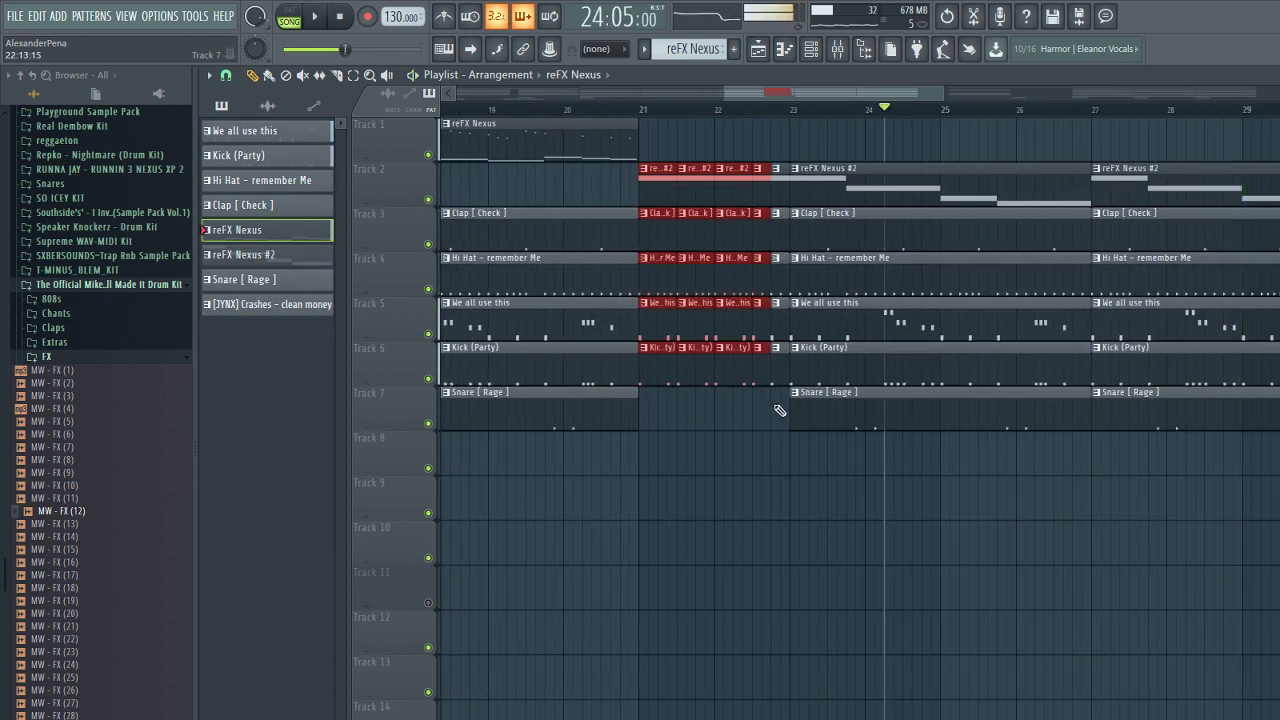
{"action": "left_click_drag", "start_coordinate": [778, 428], "coordinate": [651, 167]}
{"action": "key", "text": "ctrl+b"}
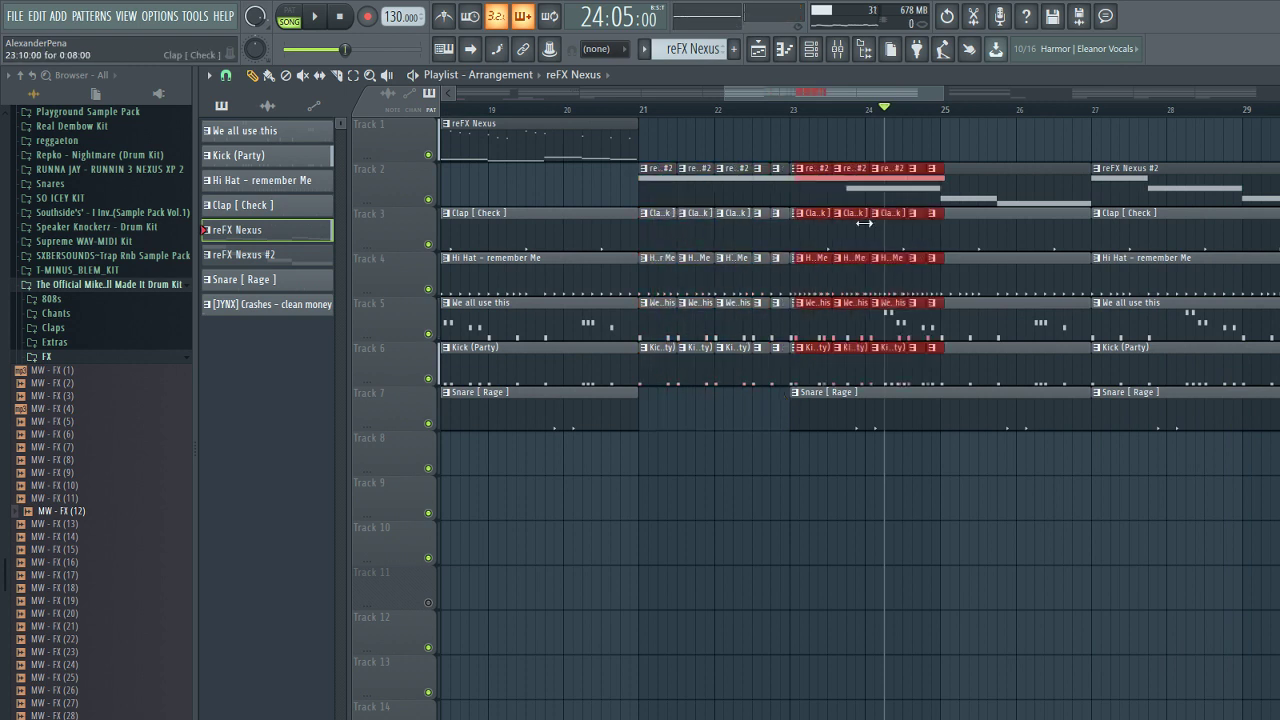
{"action": "left_click_drag", "start_coordinate": [823, 237], "coordinate": [1235, 257]}
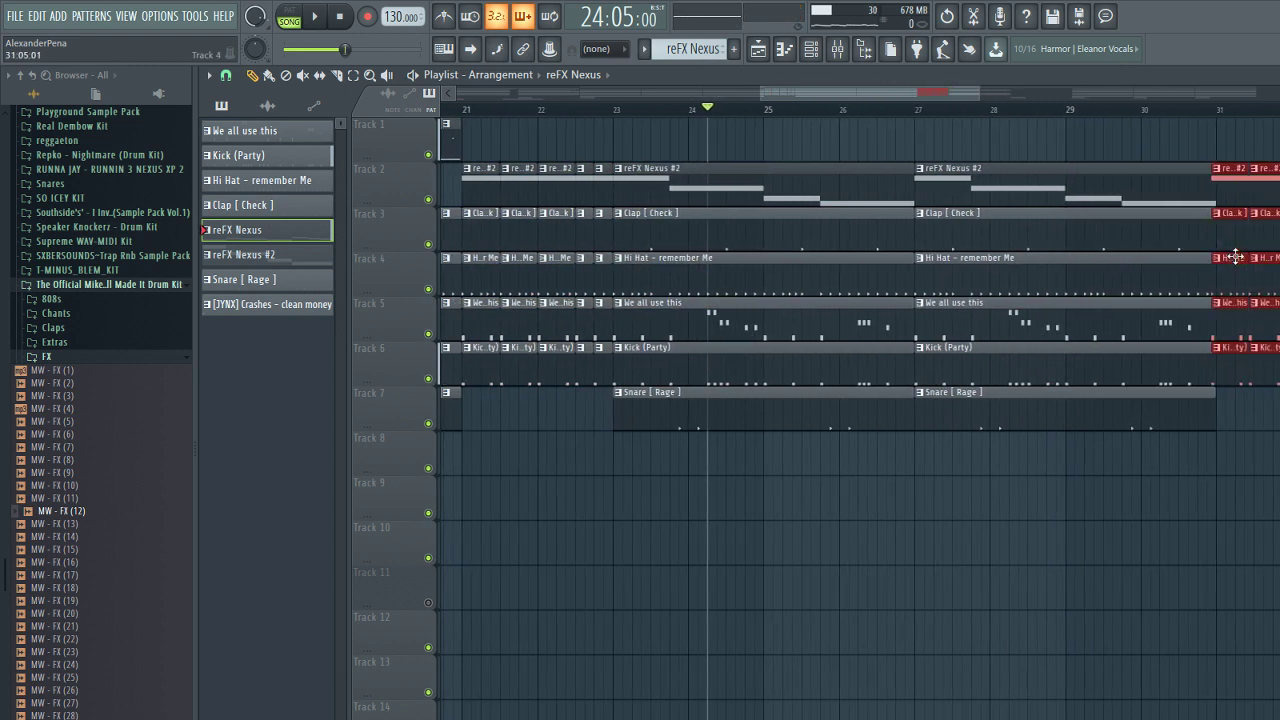
{"action": "scroll", "coordinate": [1222, 255], "scroll_direction": "up", "scroll_amount": 2}
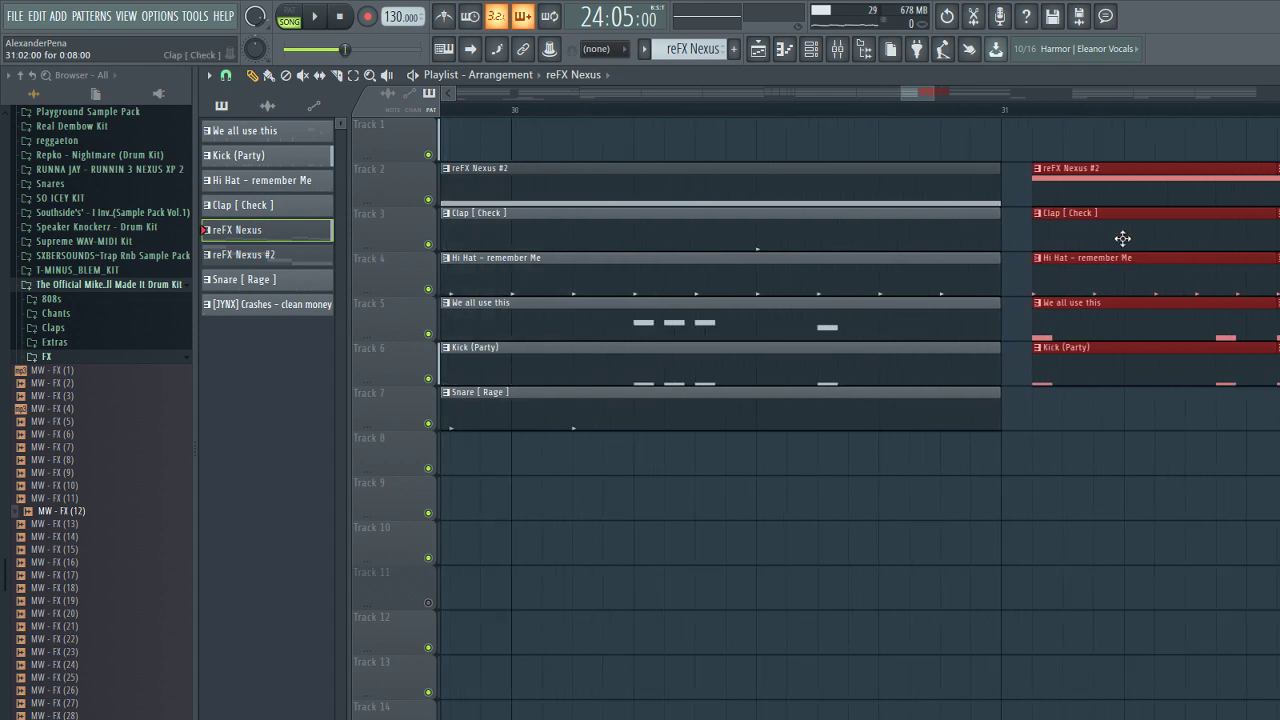
{"action": "key", "text": "space"}
{"action": "scroll", "coordinate": [1083, 234], "scroll_direction": "down", "scroll_amount": 5}
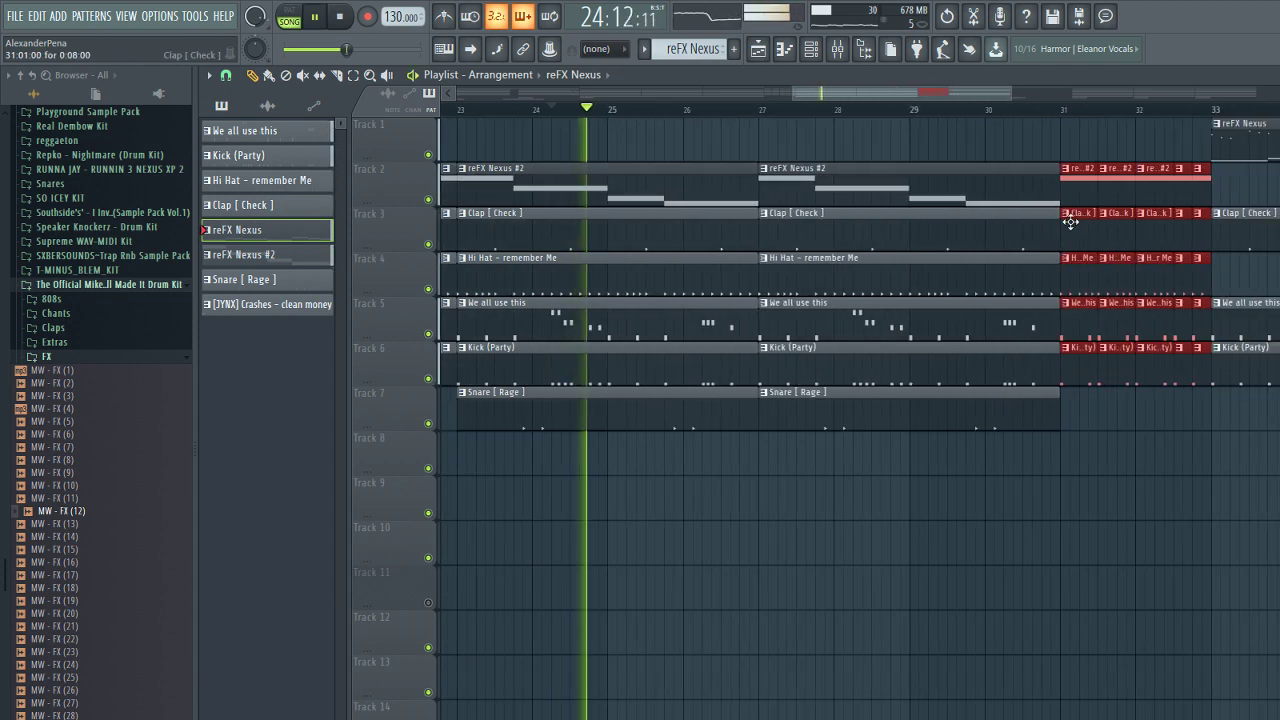
- Add a Hi Hat - remember Me clip at bar 33 on track 4
{"action": "scroll", "coordinate": [1085, 275], "scroll_direction": "down", "scroll_amount": 3}
{"action": "scroll", "coordinate": [1086, 300], "scroll_direction": "up", "scroll_amount": 2}
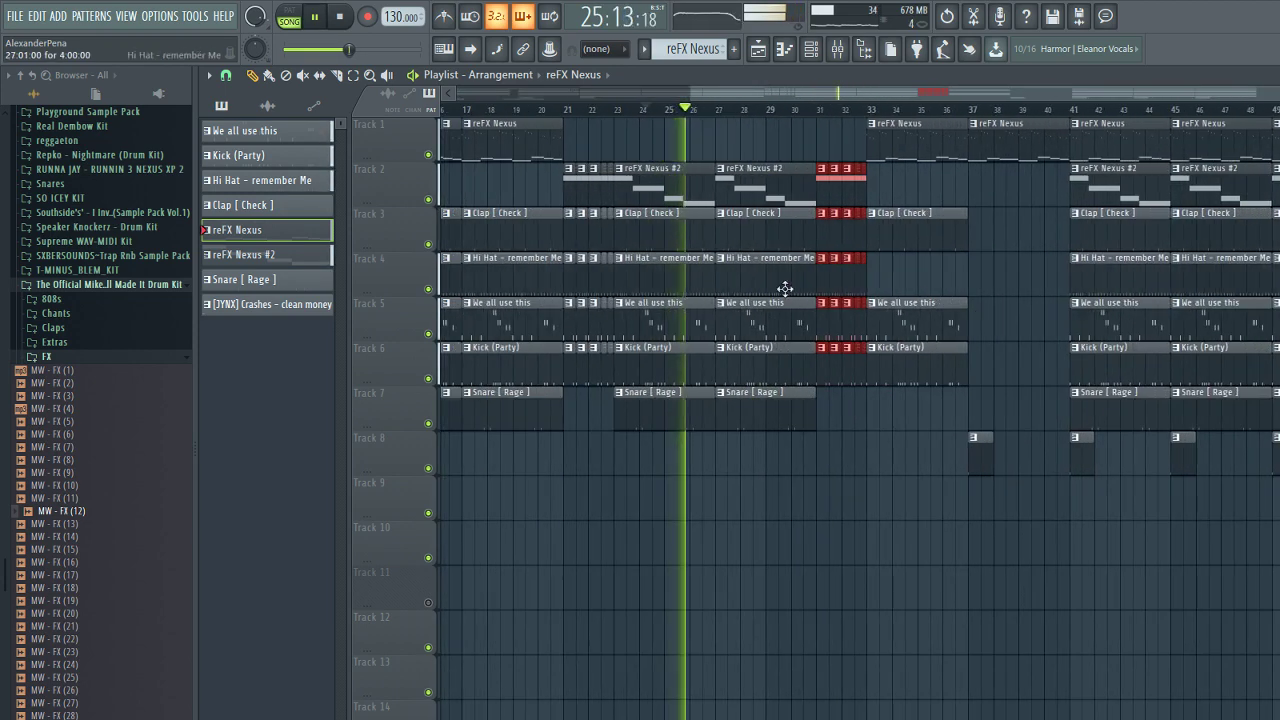
{"action": "left_click", "coordinate": [737, 266]}
{"action": "left_click", "coordinate": [877, 276]}
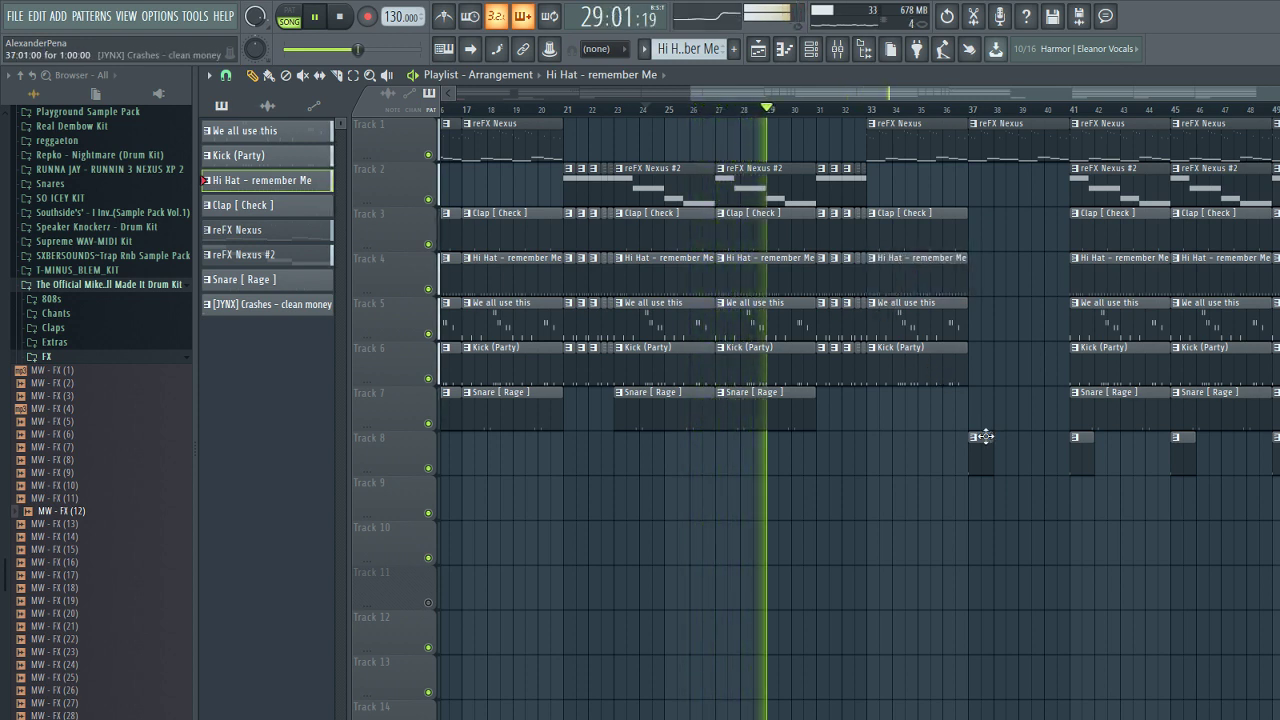
- Move the [JYNX] Crashes clip on track 8 from bar 37 to bar 33 and restart playback
{"action": "scroll", "coordinate": [960, 442], "scroll_direction": "up", "scroll_amount": 2}
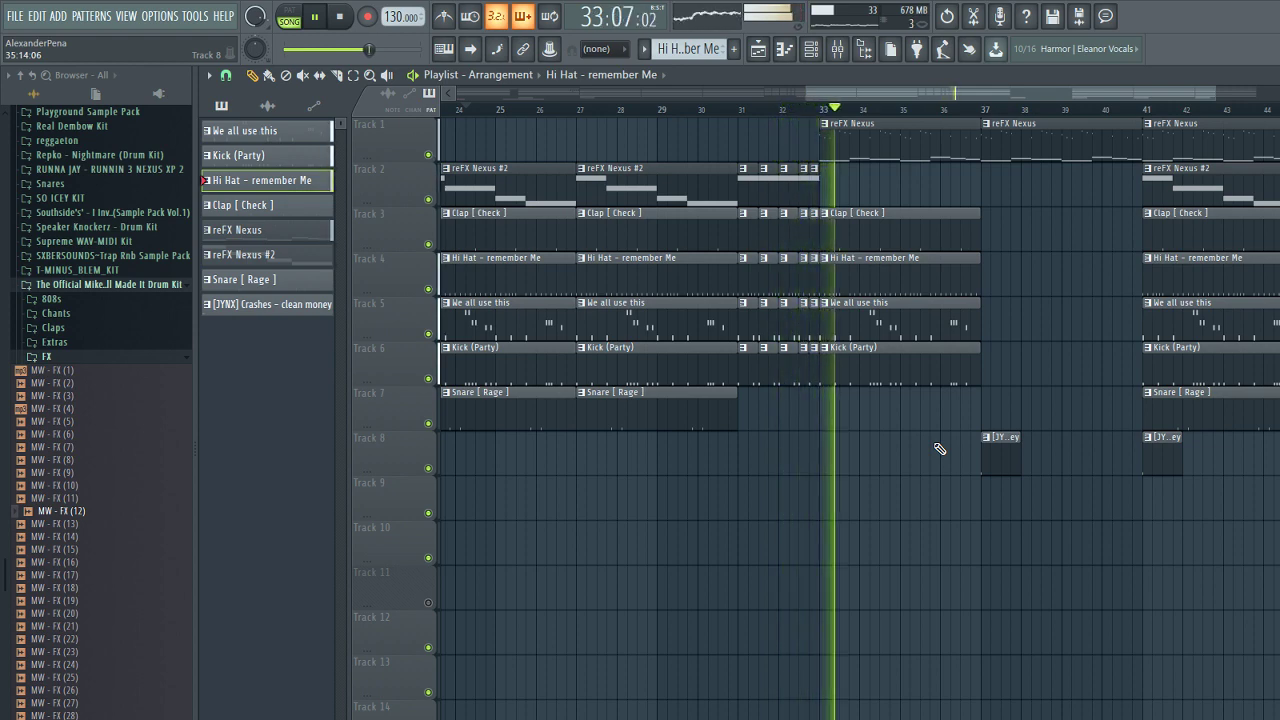
{"action": "scroll", "coordinate": [940, 449], "scroll_direction": "down", "scroll_amount": 4}
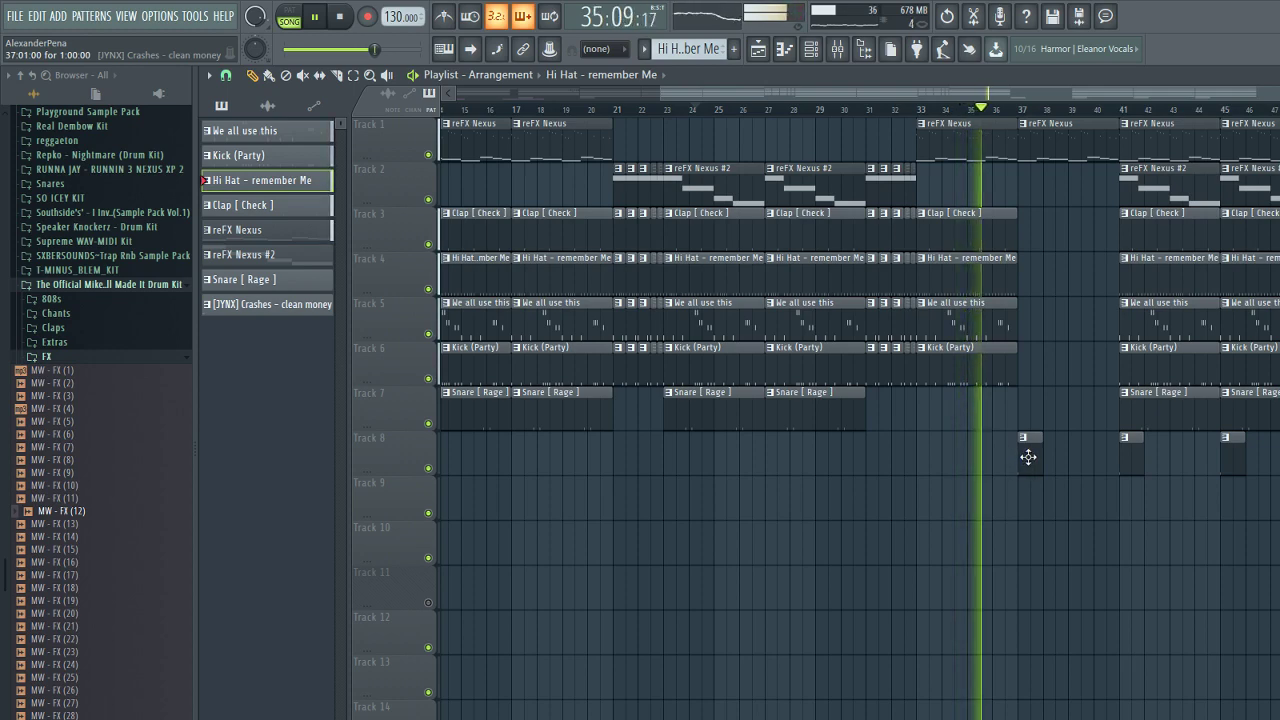
{"action": "key", "text": "space"}
{"action": "left_click_drag", "start_coordinate": [1029, 457], "coordinate": [1023, 458]}
{"action": "key", "text": "space"}
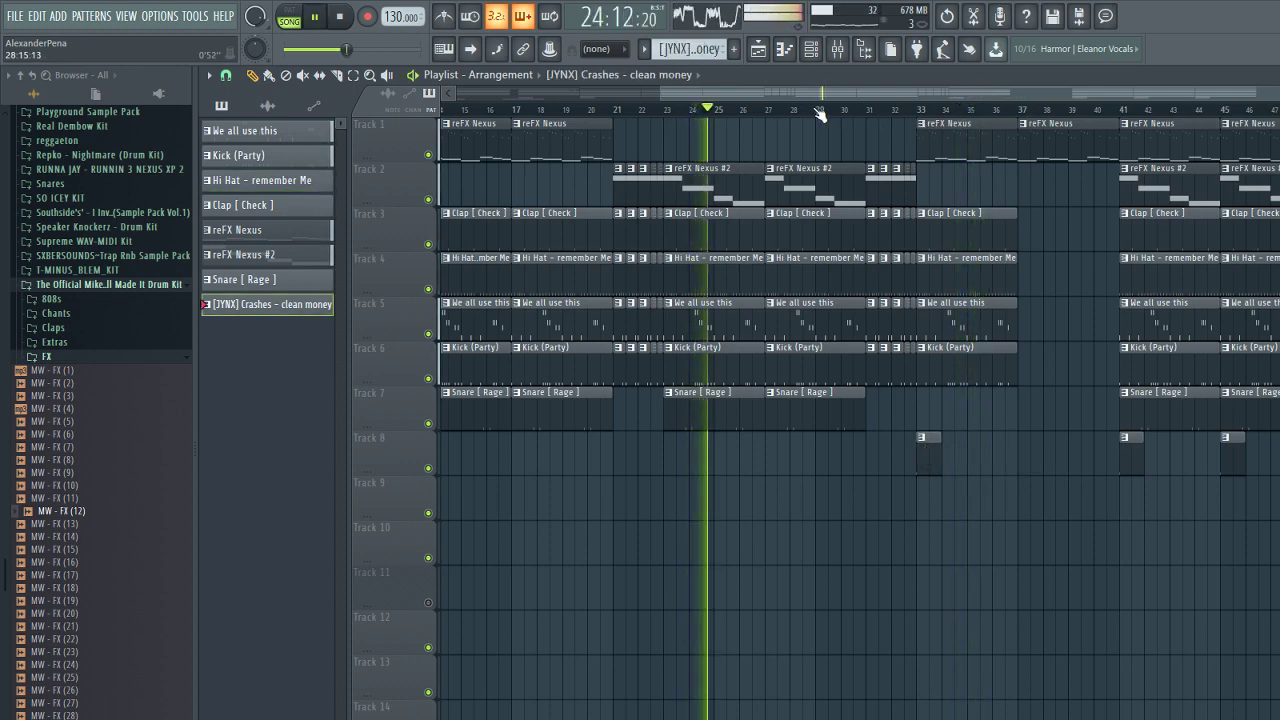
- Delete the last quarter-bar block of bar 32 on tracks 2 to 6 and shorten the block before it to an eighth of a bar
{"action": "scroll", "coordinate": [930, 215], "scroll_direction": "up", "scroll_amount": 4}
{"action": "scroll", "coordinate": [923, 220], "scroll_direction": "up", "scroll_amount": 5}
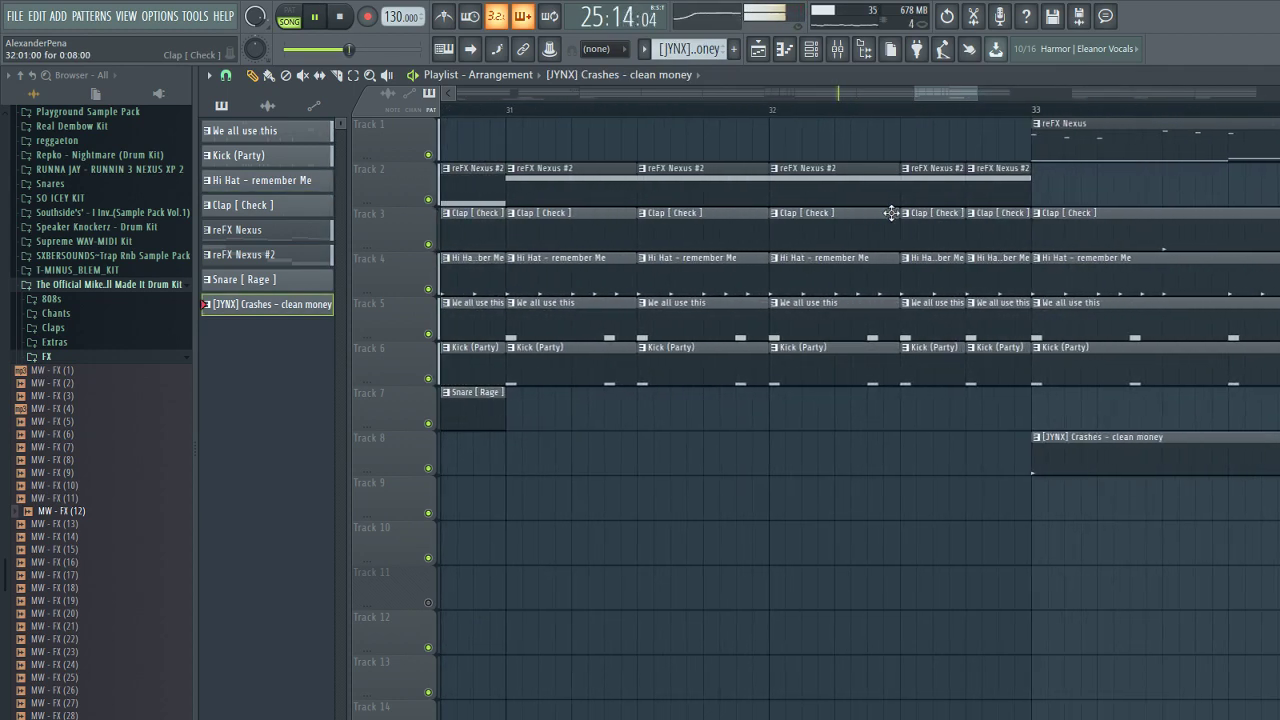
{"action": "left_click_drag", "start_coordinate": [954, 419], "coordinate": [940, 202]}
{"action": "right_click", "coordinate": [985, 170]}
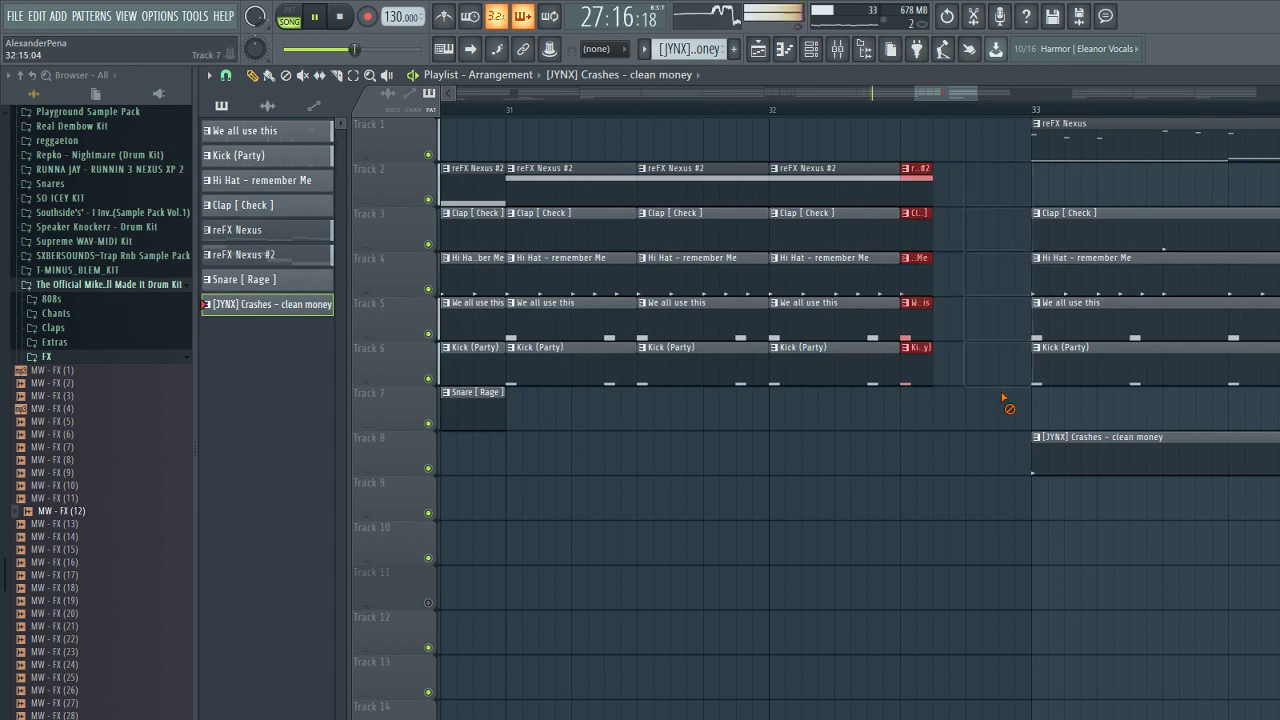
- Duplicate the eighth-bar block of clips on tracks 2 to 6 three times to fill the end of bar 32
{"action": "key", "text": "ctrl+b"}
{"action": "key", "text": "ctrl+b"}
{"action": "key", "text": "ctrl+b"}
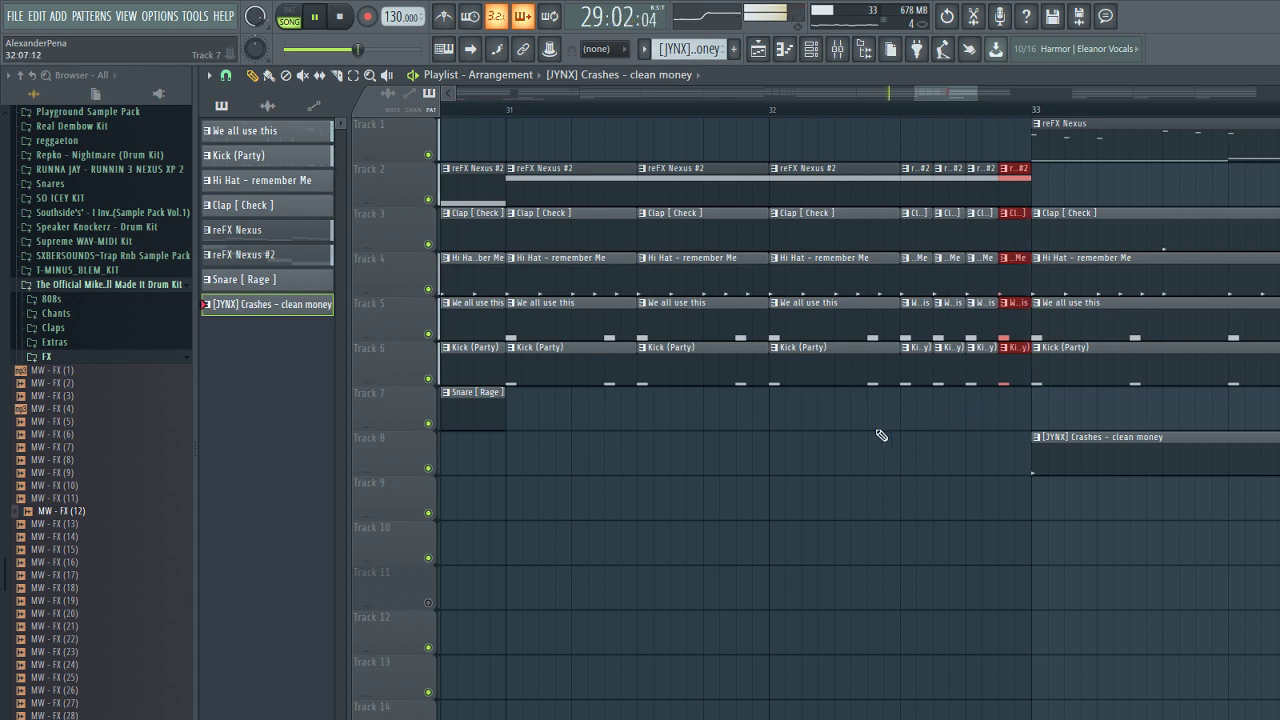
- Shorten the half-bar block at bar 32 on tracks 2 to 6 to a quarter bar and duplicate it to fill the gap
{"action": "left_click_drag", "start_coordinate": [878, 428], "coordinate": [830, 200]}
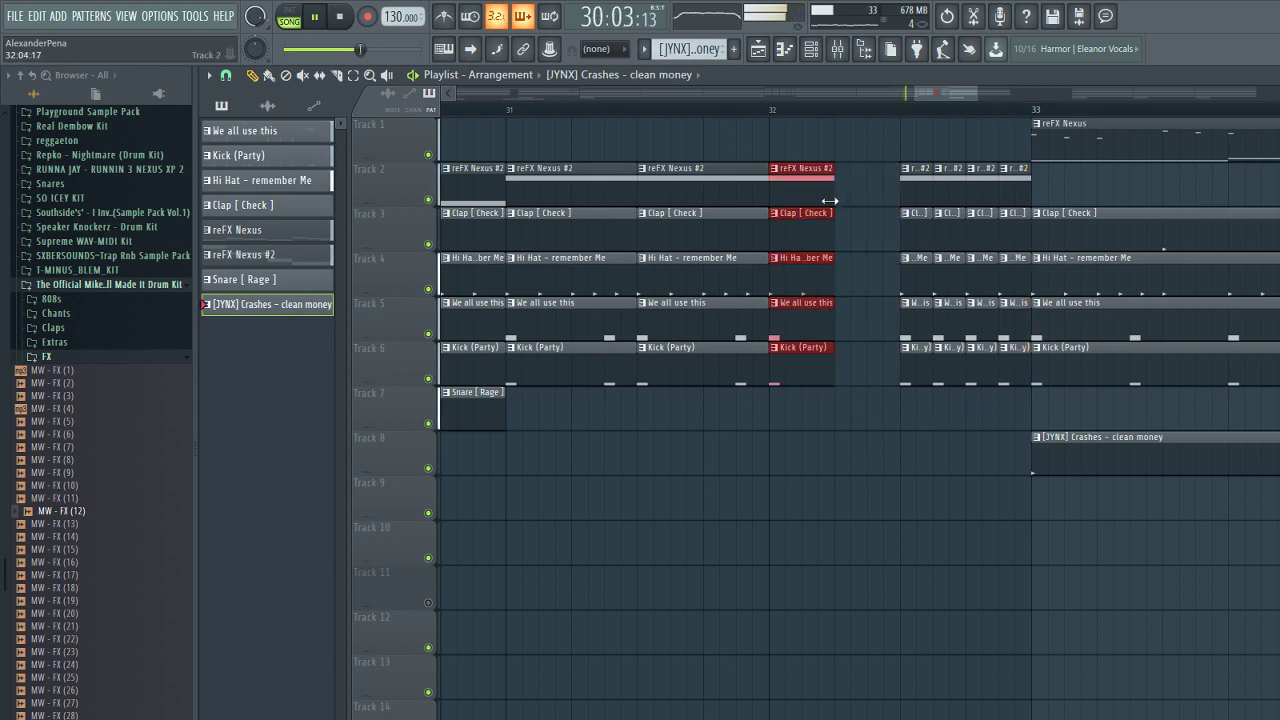
{"action": "scroll", "coordinate": [849, 458], "scroll_direction": "down", "scroll_amount": 5}
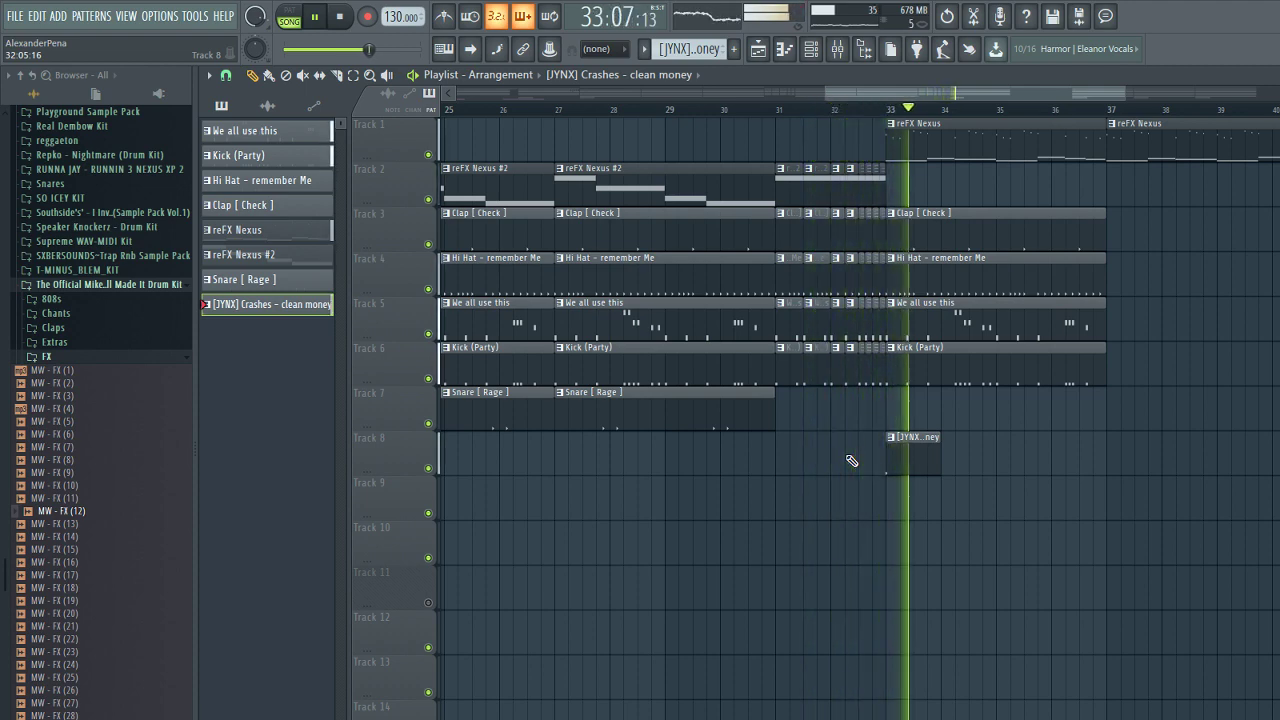
- Move the clips at bar 41 on tracks 3 to 7 back to bar 37
{"action": "scroll", "coordinate": [1115, 545], "scroll_direction": "down", "scroll_amount": 1}
{"action": "scroll", "coordinate": [1115, 548], "scroll_direction": "down", "scroll_amount": 7}
{"action": "scroll", "coordinate": [1200, 575], "scroll_direction": "up", "scroll_amount": 6}
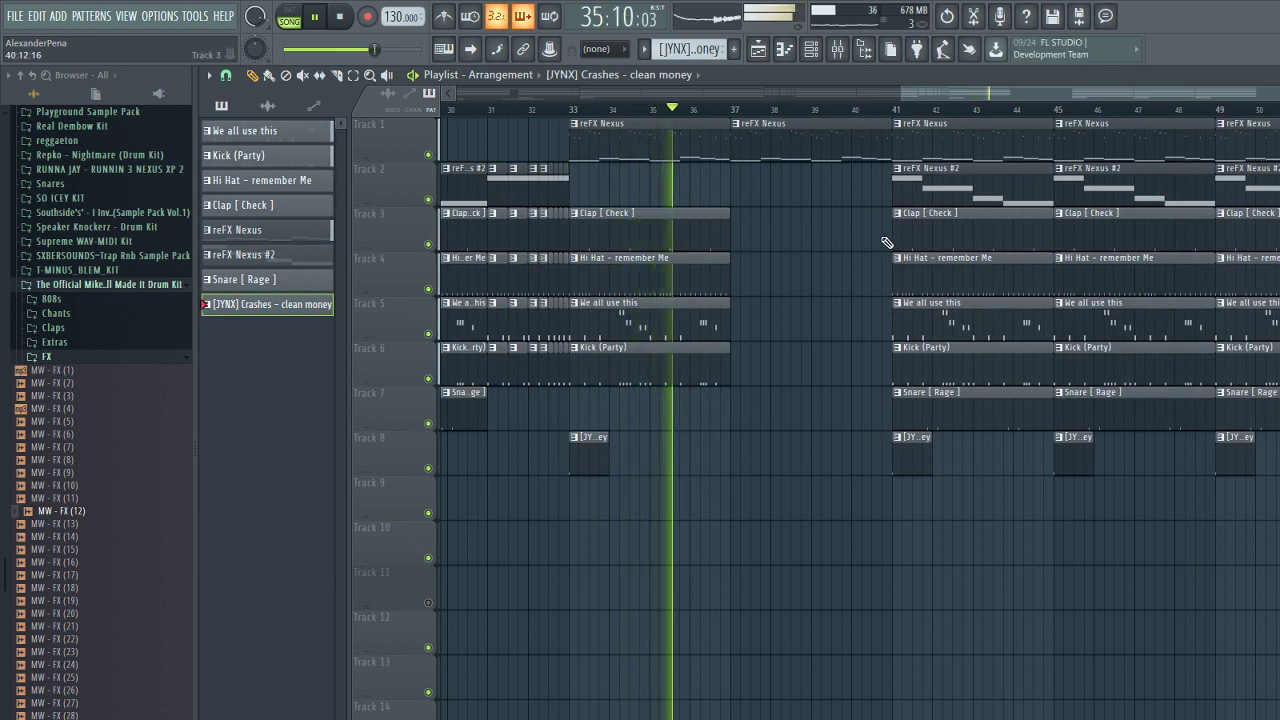
{"action": "left_click_drag", "start_coordinate": [888, 218], "coordinate": [940, 398], "text": "ctrl"}
{"action": "left_click_drag", "start_coordinate": [926, 302], "coordinate": [763, 302]}
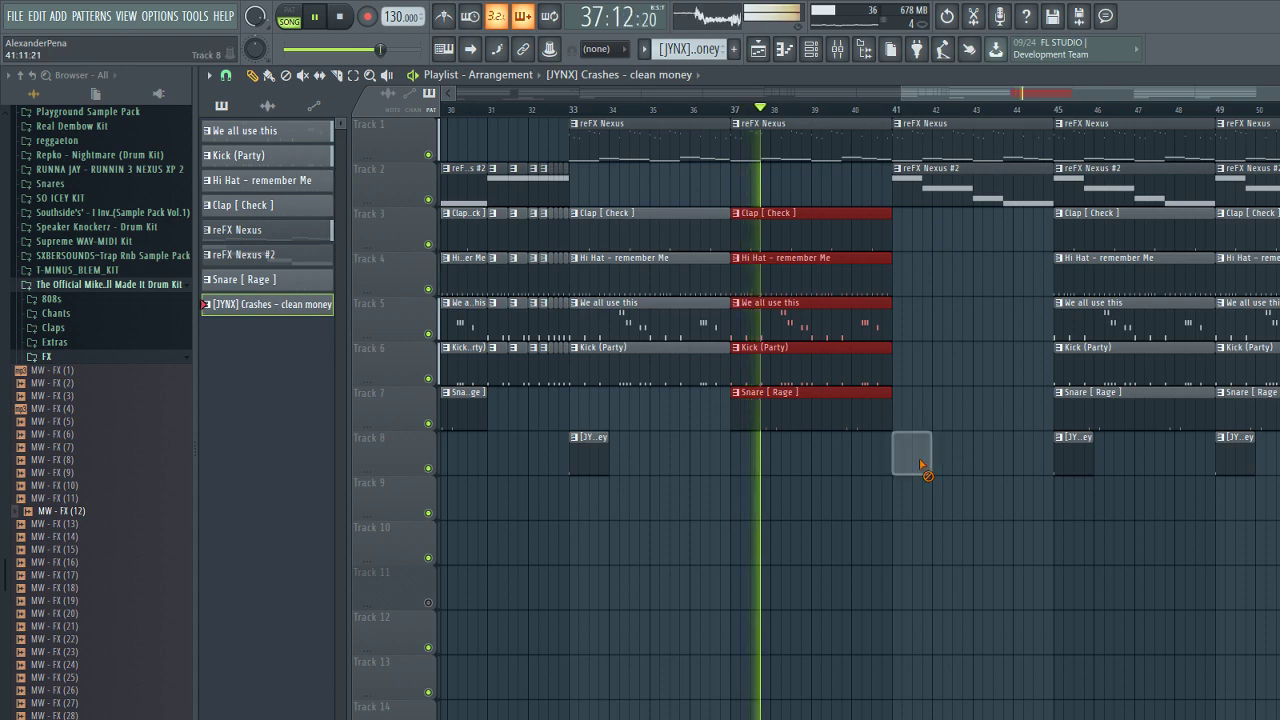
- Delete the crash and reFX Nexus #2 clips at bar 41, and duplicate the bar 37 clips on tracks 3 to 7 to bar 41
{"action": "right_click", "coordinate": [915, 460]}
{"action": "right_click", "coordinate": [931, 191]}
{"action": "left_click_drag", "start_coordinate": [955, 428], "coordinate": [815, 223], "text": "ctrl"}
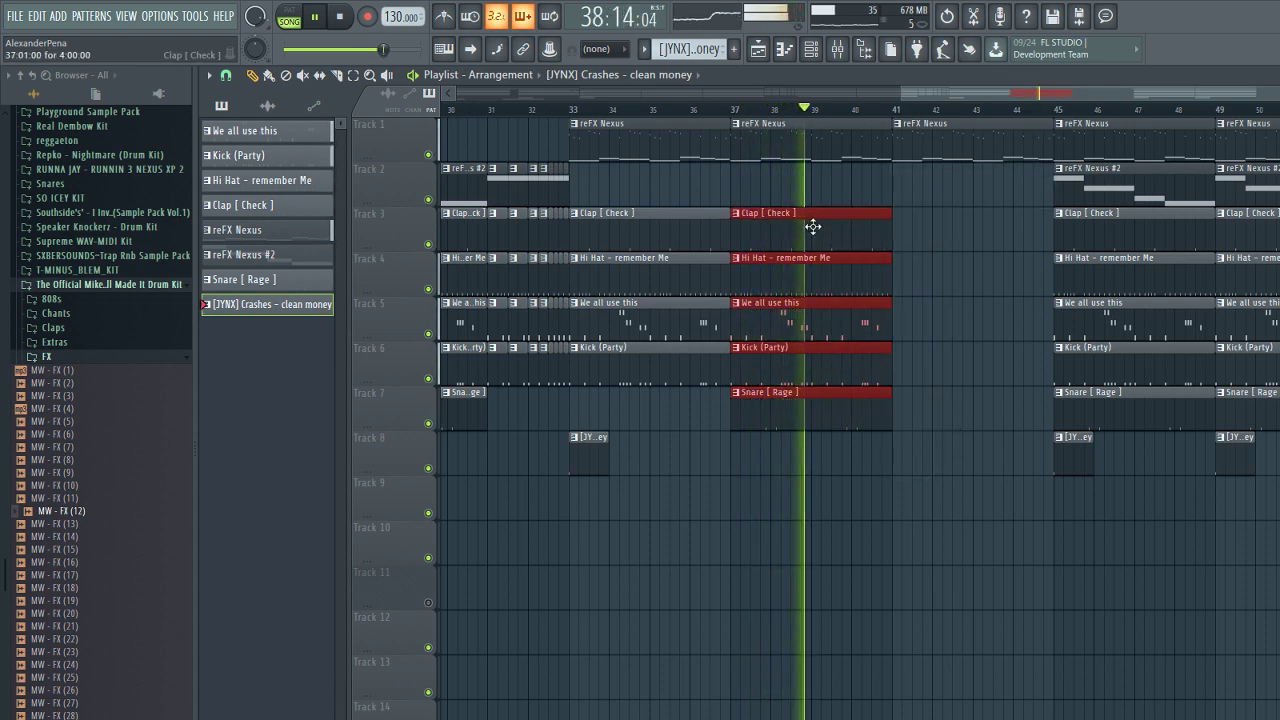
{"action": "key", "text": "ctrl+b"}
{"action": "left_click", "coordinate": [976, 518], "text": "ctrl"}
- Delete all clips from bar 45 onward and duplicate the section from bars 21 to 44 to start at bar 45
{"action": "scroll", "coordinate": [993, 500], "scroll_direction": "down", "scroll_amount": 5}
{"action": "left_click_drag", "start_coordinate": [1279, 508], "coordinate": [1153, 133], "text": "ctrl"}
{"action": "key", "text": "Delete"}
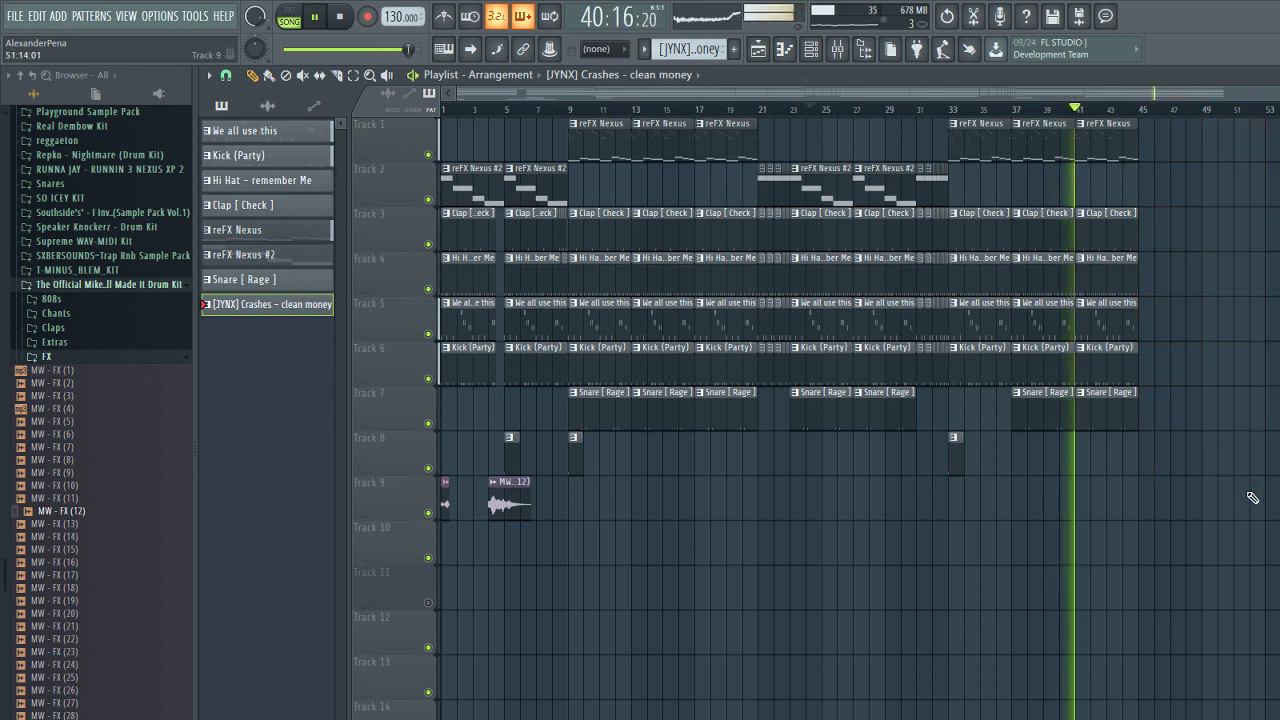
{"action": "left_click_drag", "start_coordinate": [1240, 518], "coordinate": [766, 122], "text": "ctrl"}
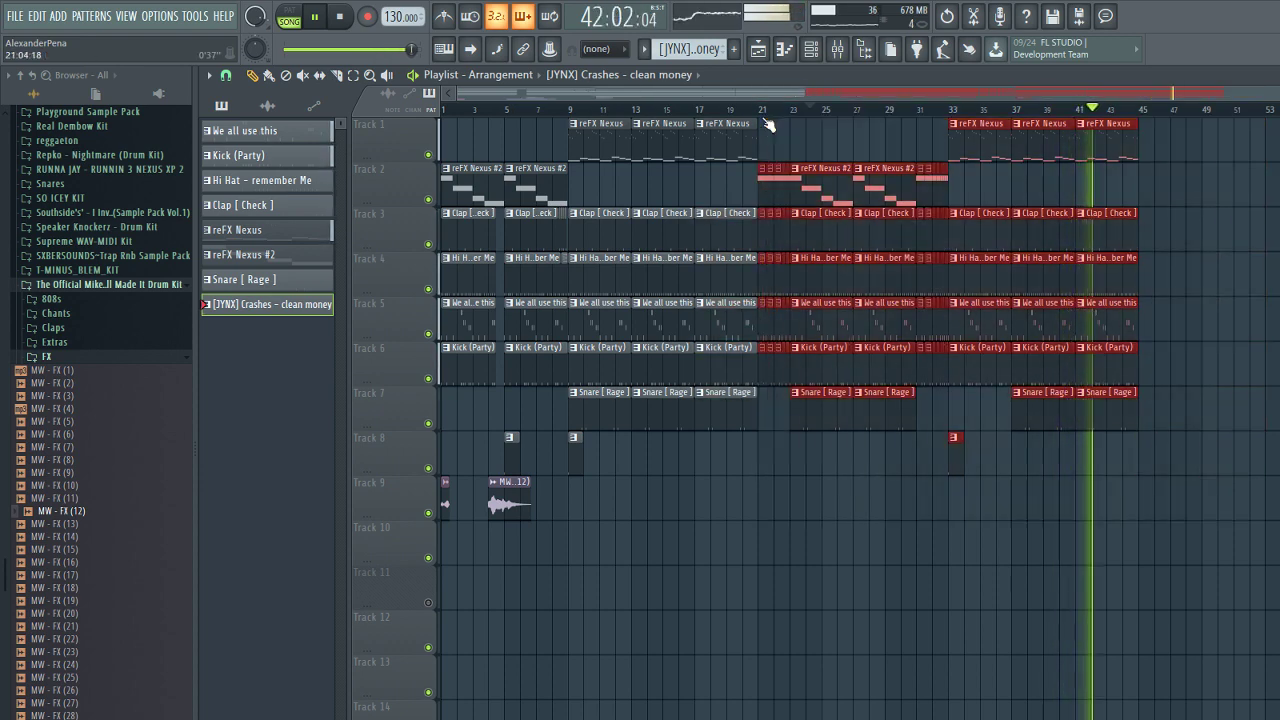
{"action": "key", "text": "ctrl+b"}
{"action": "left_click", "coordinate": [1173, 544], "text": "ctrl"}
{"action": "scroll", "coordinate": [1177, 541], "scroll_direction": "down", "scroll_amount": 3}
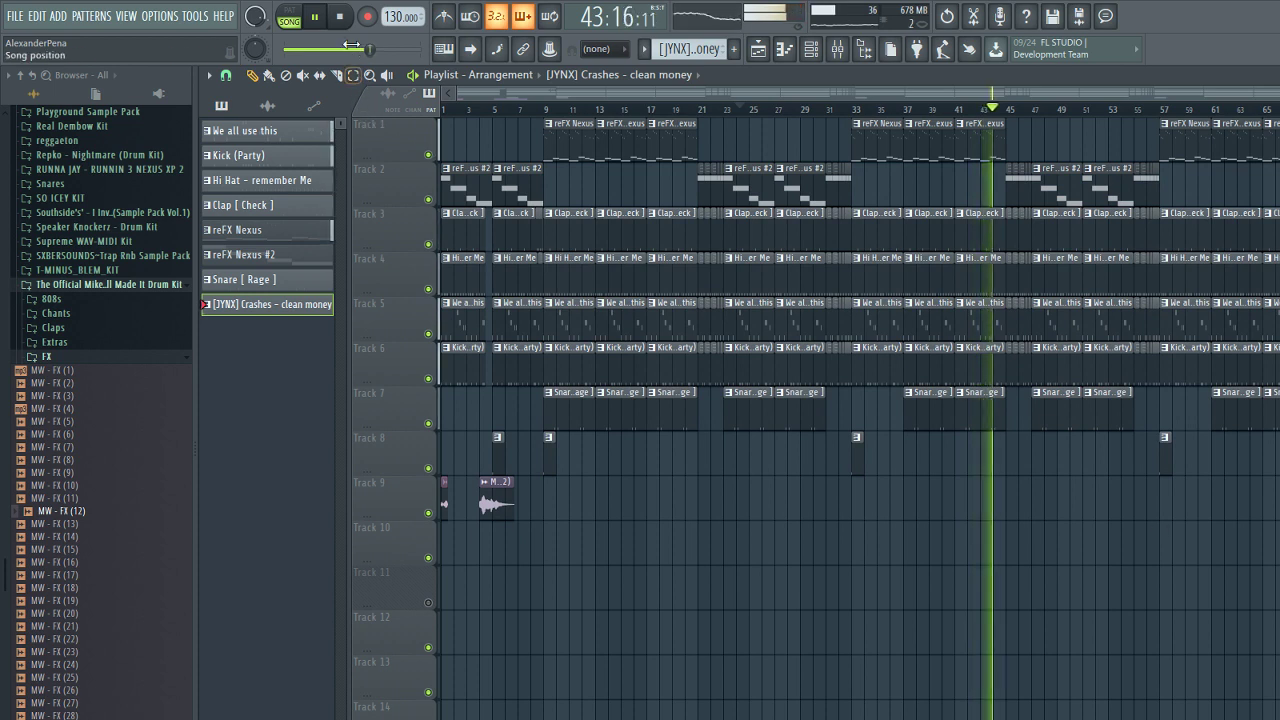
- Move the MW - FX (12) clip on track 9 to start at bar 4 and play the song from the beginning
{"action": "left_click", "coordinate": [345, 18]}
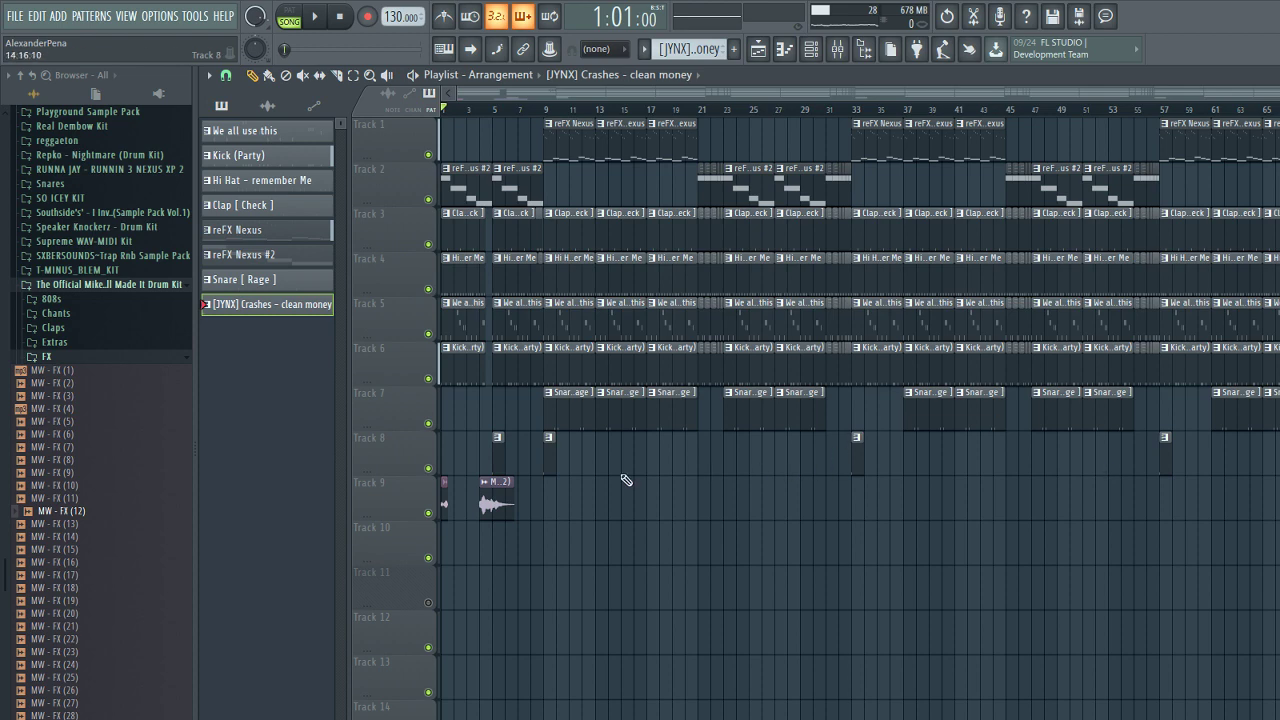
{"action": "scroll", "coordinate": [492, 569], "scroll_direction": "up", "scroll_amount": 3}
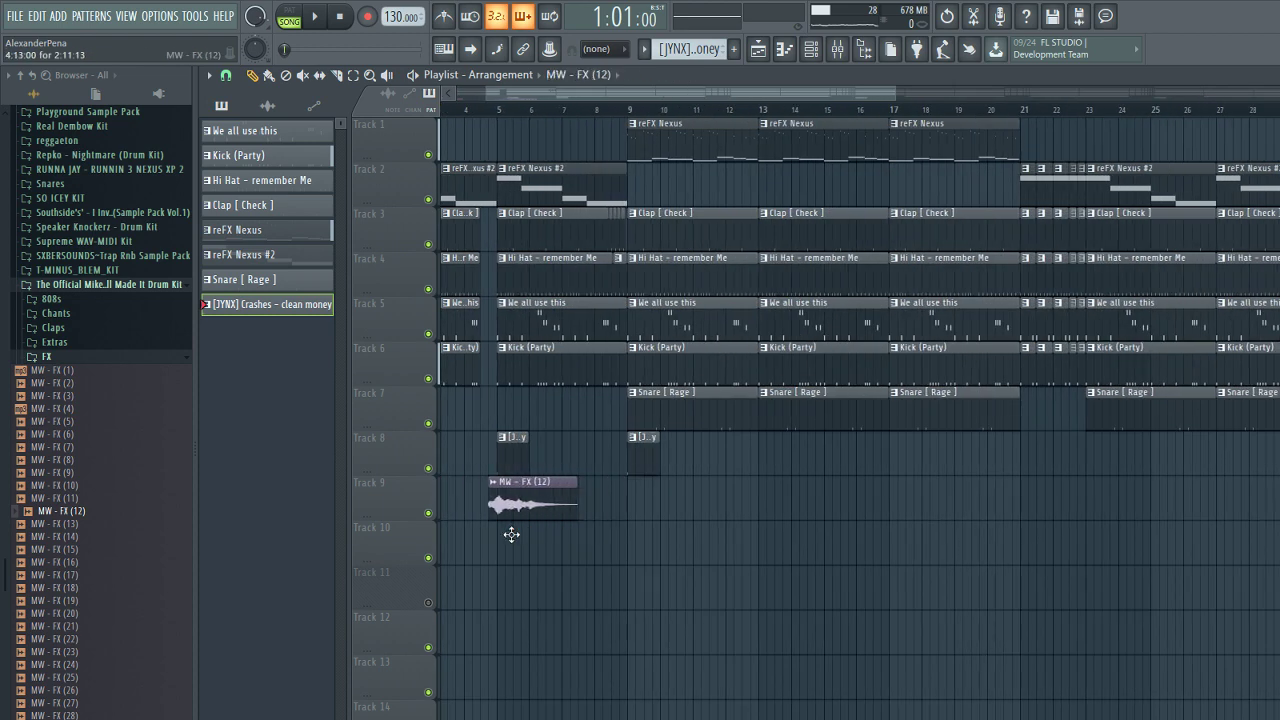
{"action": "key", "text": "space"}
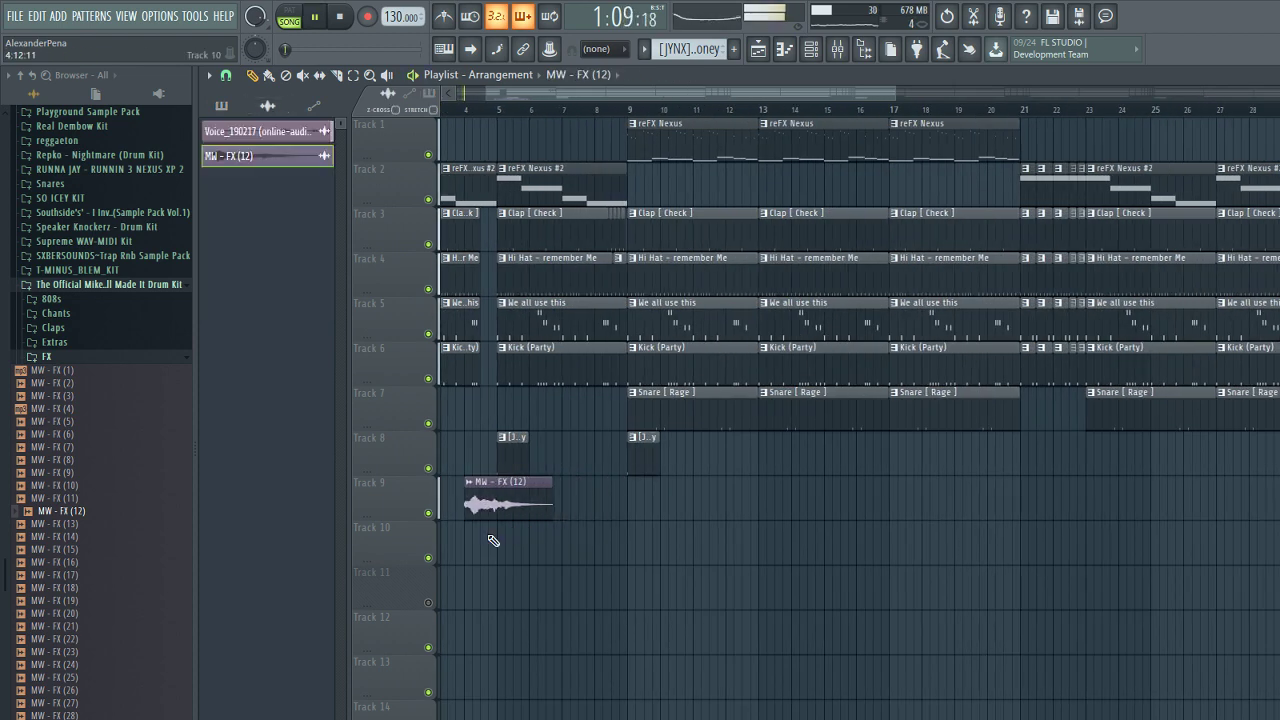
- Delete the [JYNX] Crashes clip at bar 5 on track 8 and stop playback in bar 22
{"action": "scroll", "coordinate": [531, 606], "scroll_direction": "down", "scroll_amount": 3}
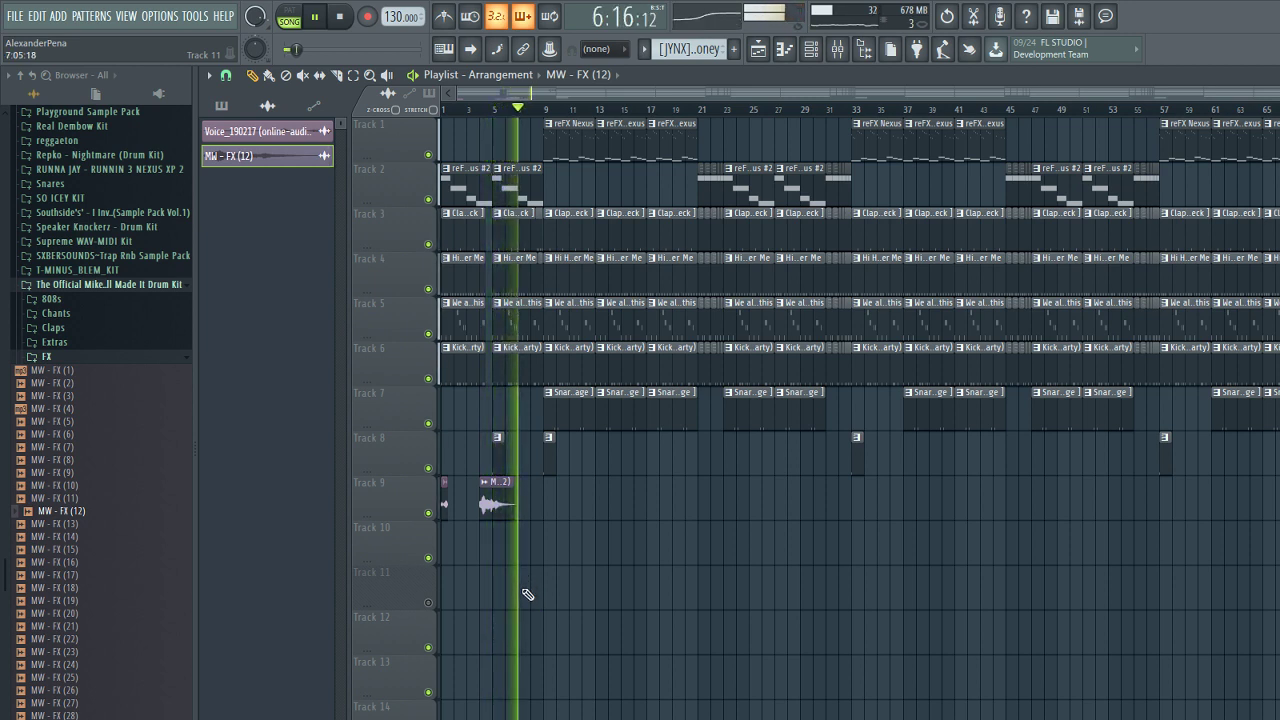
{"action": "right_click", "coordinate": [495, 452]}
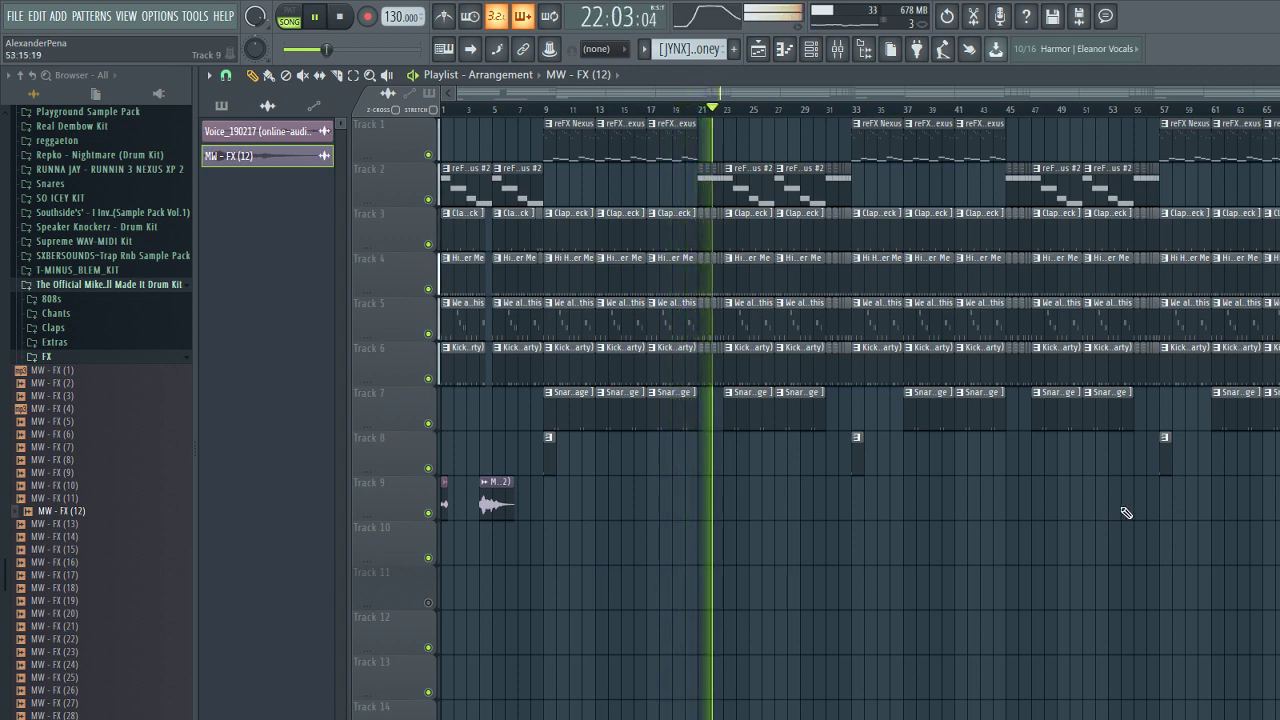
{"action": "key", "text": "space"}
- Move all clips from bar 21 onward four bars later to start at bar 25
{"action": "left_click_drag", "start_coordinate": [1196, 518], "coordinate": [712, 122]}
{"action": "scroll", "coordinate": [731, 192], "scroll_direction": "up", "scroll_amount": 4}
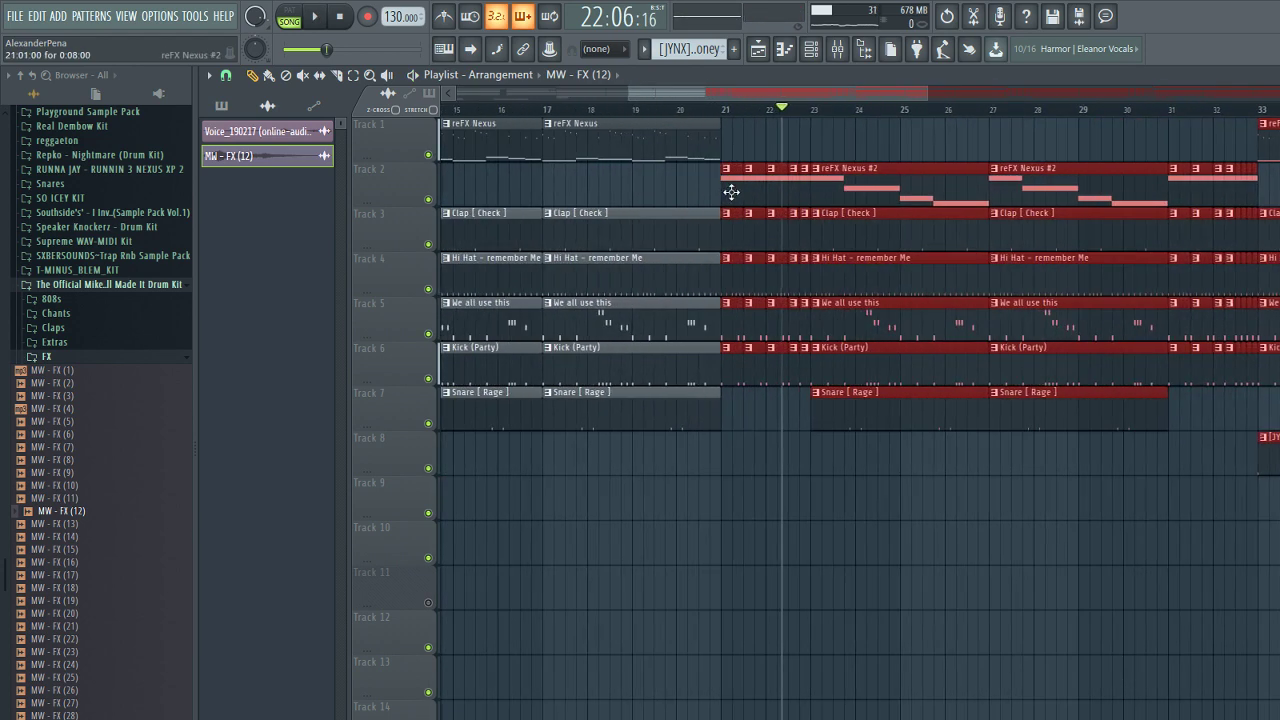
{"action": "left_click_drag", "start_coordinate": [735, 193], "coordinate": [908, 202]}
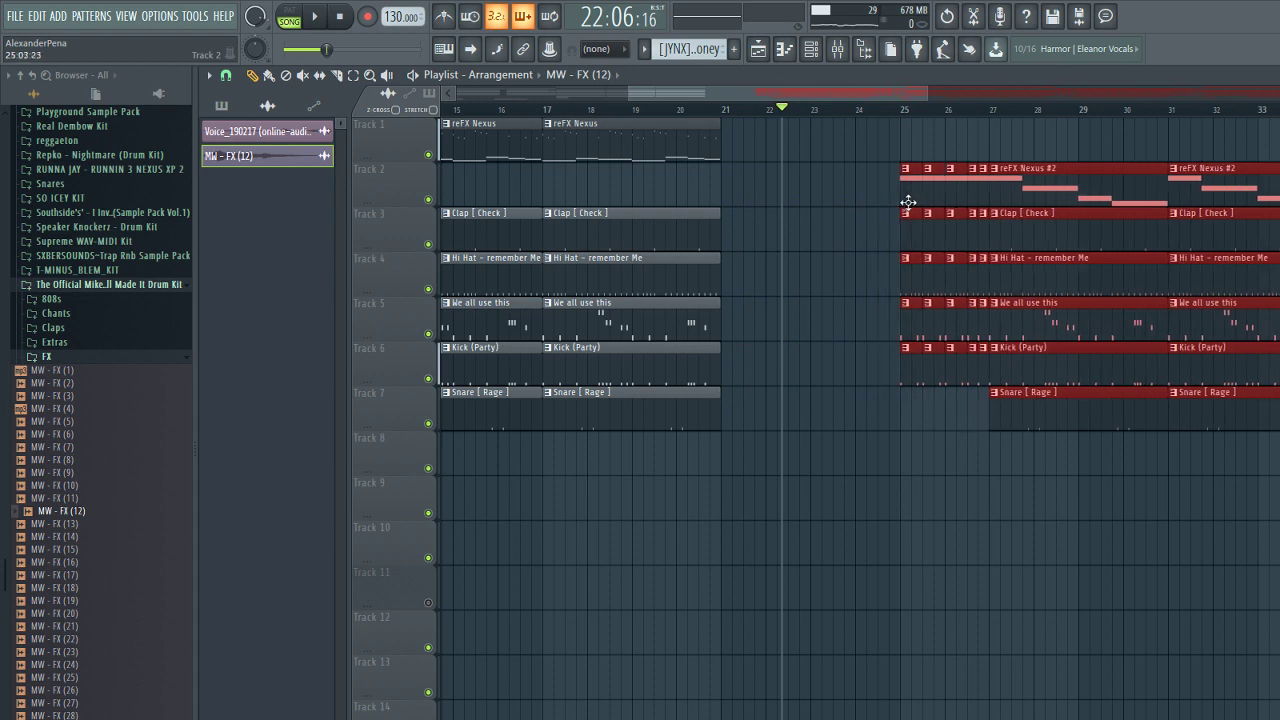
- Duplicate the clips from bars 17 to 20 on tracks 1 and 3 to 7 to bar 21
{"action": "left_click_drag", "start_coordinate": [771, 523], "coordinate": [594, 147]}
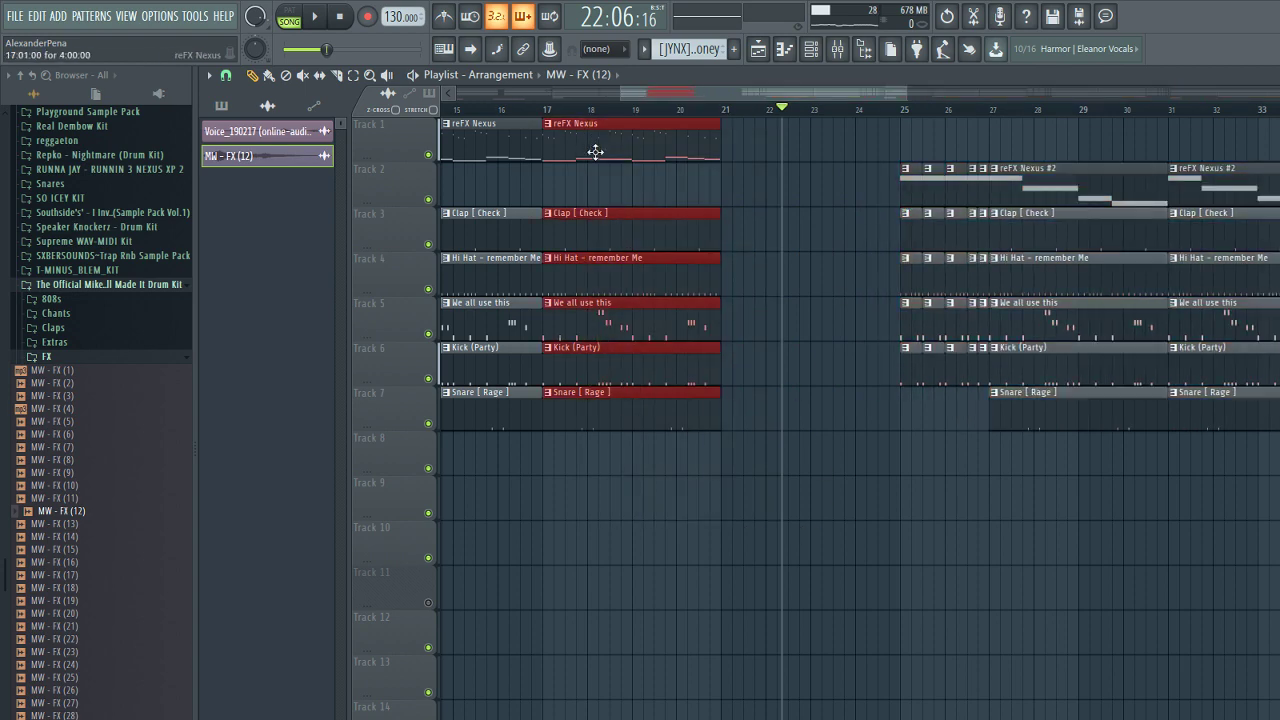
{"action": "key", "text": "ctrl+b"}
{"action": "left_click", "coordinate": [789, 468]}
{"action": "scroll", "coordinate": [786, 494], "scroll_direction": "down", "scroll_amount": 5}
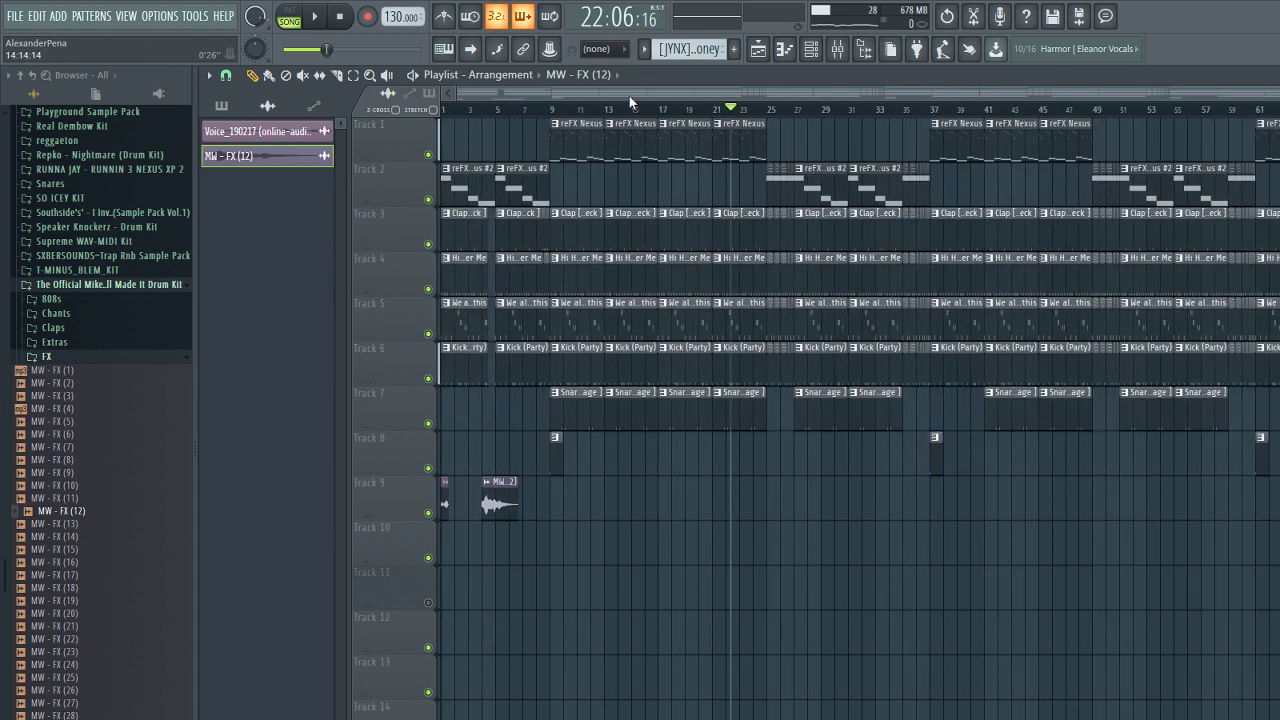
- Delete the Snare [ Rage ] clips at bars 9 and 13 on track 7 and play the song from bar 14
{"action": "left_click", "coordinate": [619, 110]}
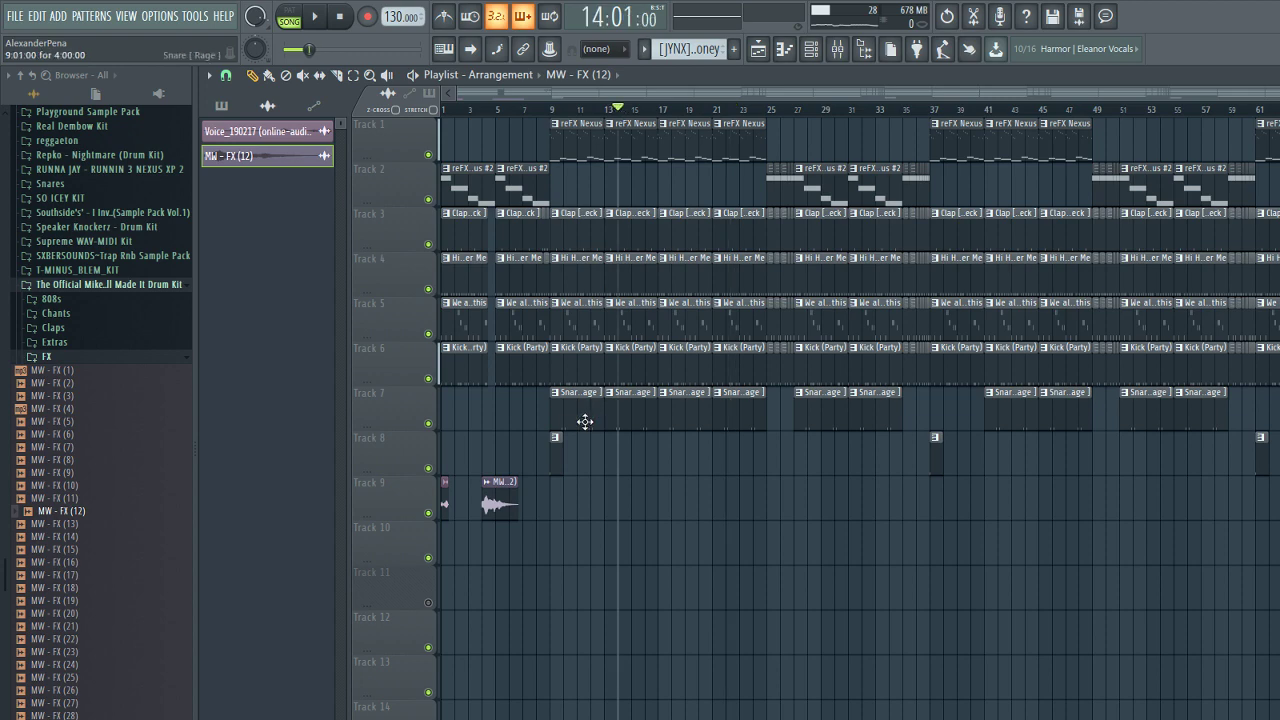
{"action": "key", "text": "space"}
{"action": "scroll", "coordinate": [1055, 443], "scroll_direction": "down", "scroll_amount": 1}
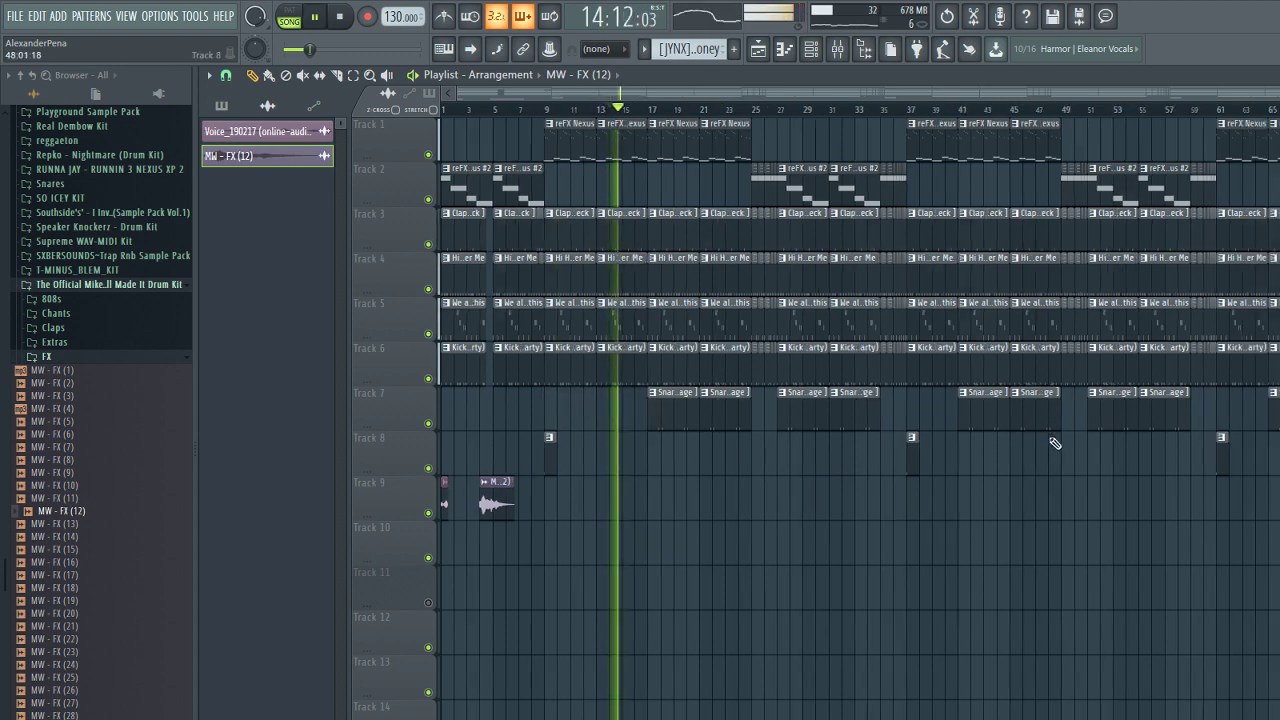
- Delete all clips from bar 37 onward and duplicate the section from bars 9 to 36 to start at bar 37
{"action": "scroll", "coordinate": [1055, 443], "scroll_direction": "down", "scroll_amount": 1}
{"action": "left_click_drag", "start_coordinate": [1274, 517], "coordinate": [892, 127]}
{"action": "key", "text": "Delete"}
{"action": "left_click_drag", "start_coordinate": [1244, 607], "coordinate": [541, 116]}
{"action": "key", "text": "ctrl+b"}
{"action": "key", "text": "ctrl+d"}
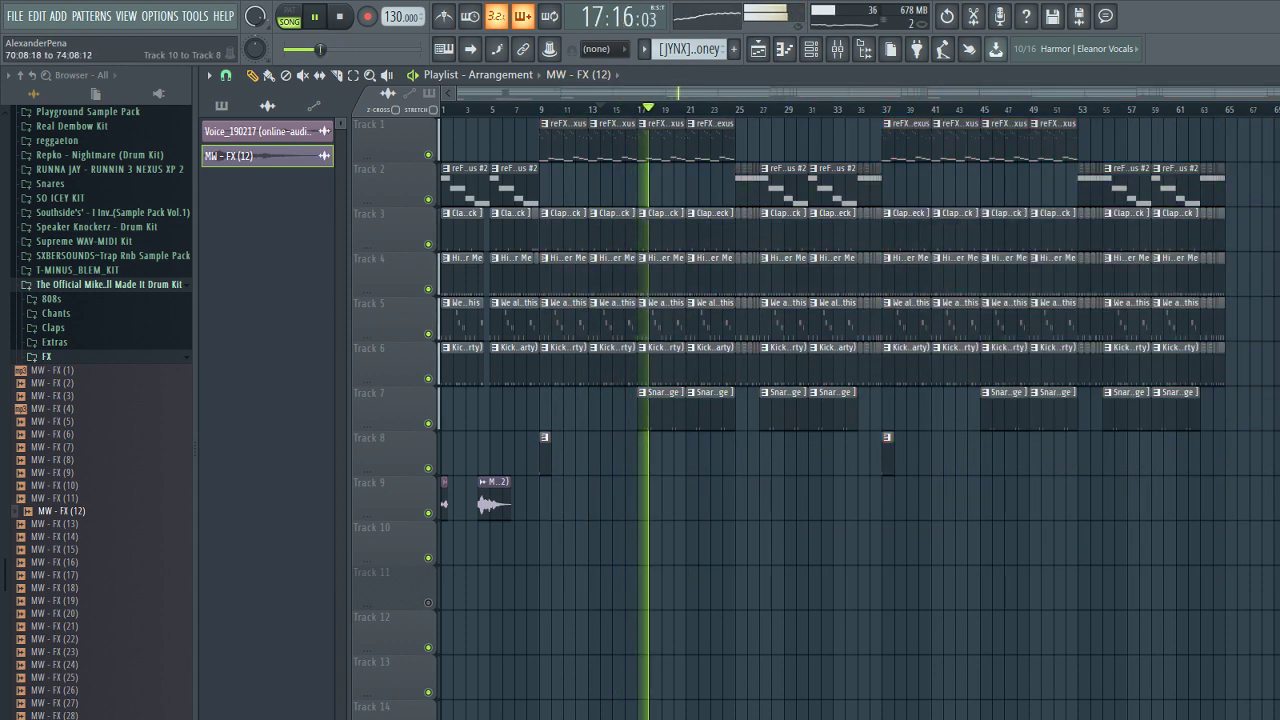
- Delete all clips from bar 53 onward and duplicate the section from bars 25 to 52 to start at bar 53
{"action": "left_click_drag", "start_coordinate": [1276, 560], "coordinate": [1078, 121]}
{"action": "key", "text": "Delete"}
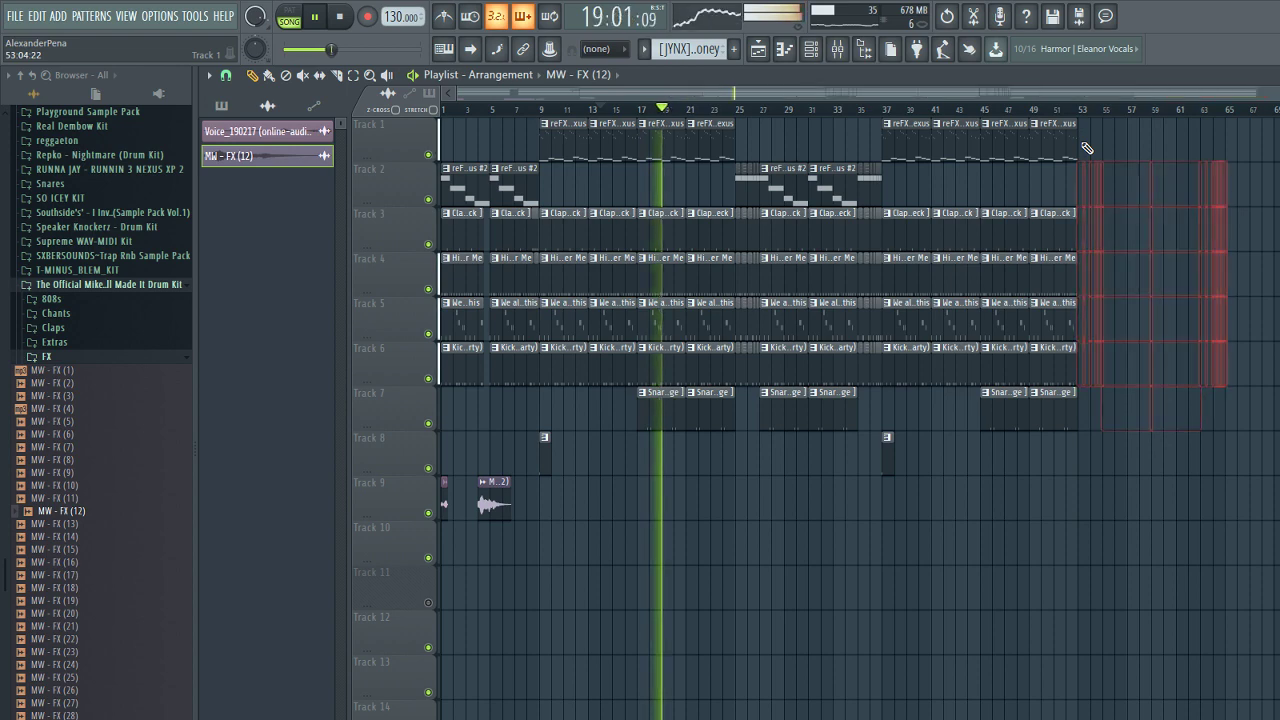
{"action": "left_click_drag", "start_coordinate": [1272, 566], "coordinate": [741, 95]}
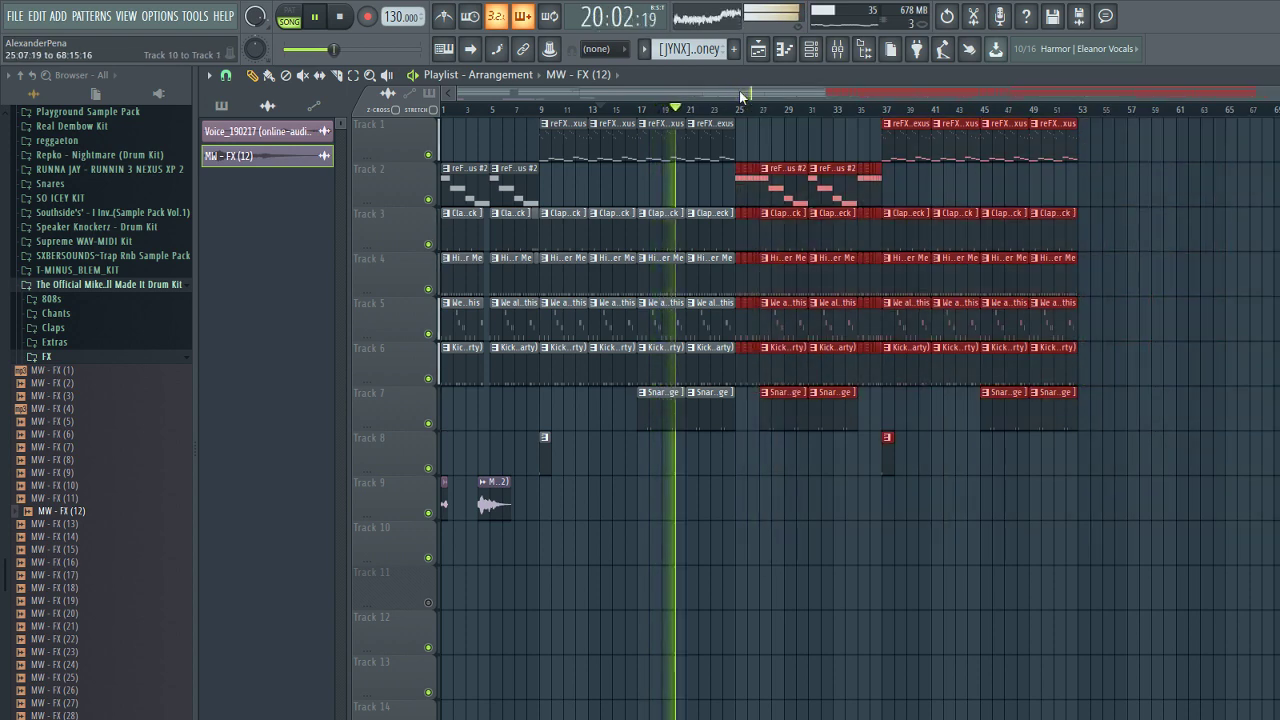
{"action": "key", "text": "ctrl+b"}
{"action": "key", "text": "ctrl+d"}
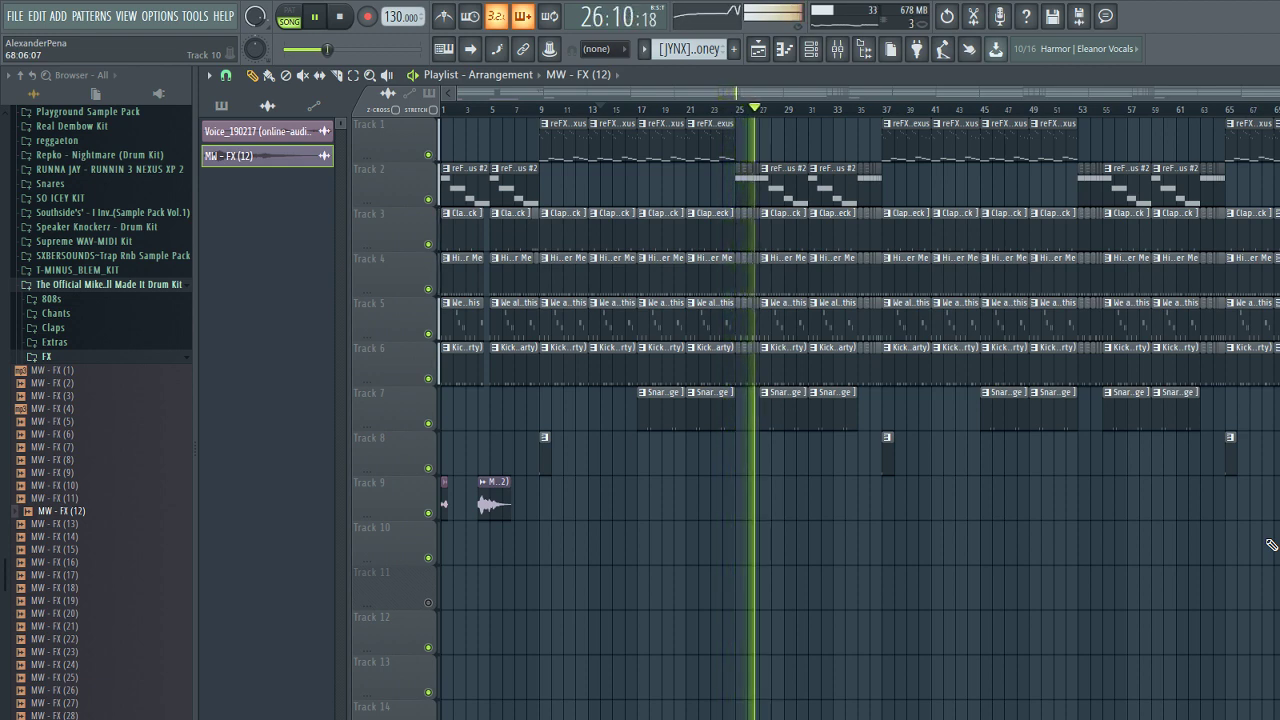
- Open the mixer and select the Insert 6 track
{"action": "key", "text": "F9"}
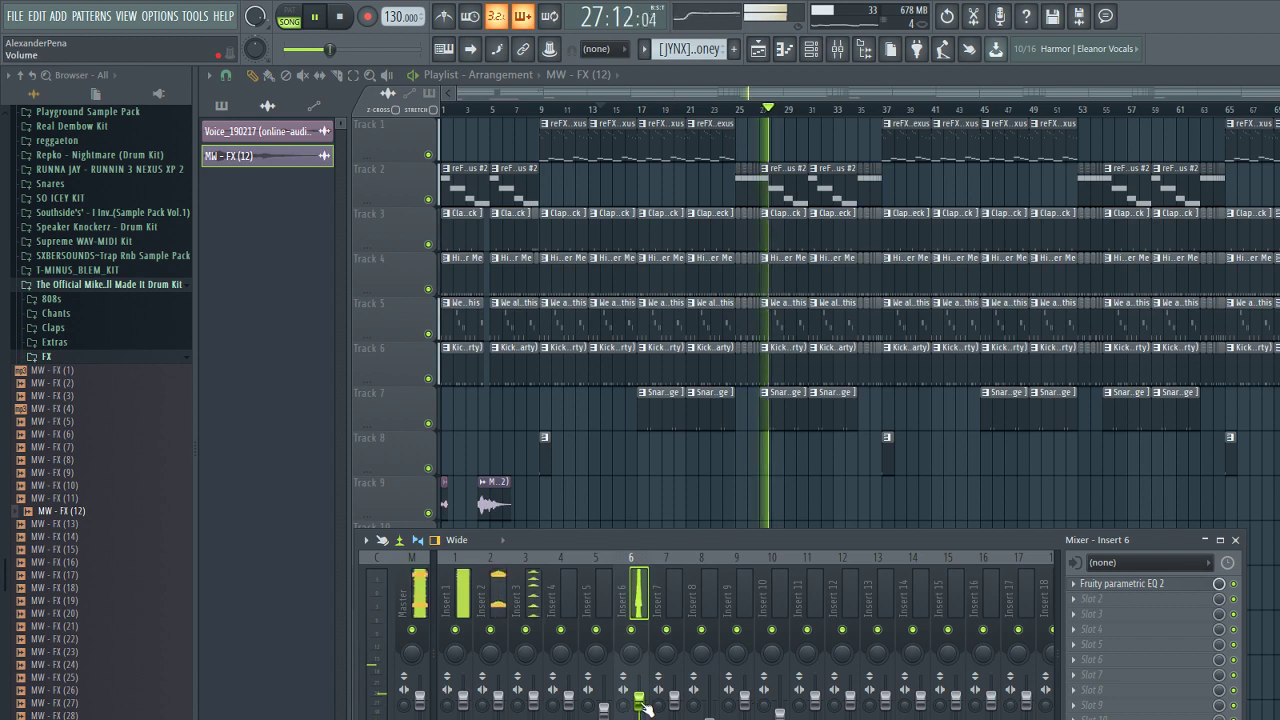